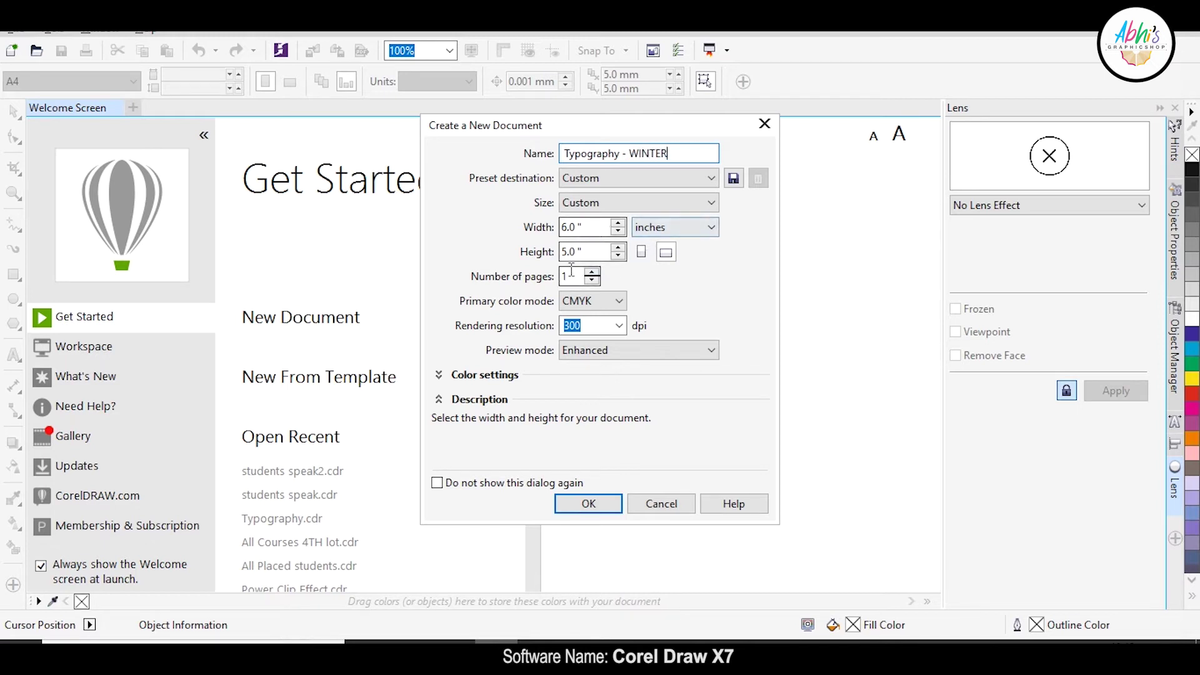
Create the CMYK document "Typography - WINTER" at 6 by 5 inches, and reduce its page height to 4 inches
click(587, 301)
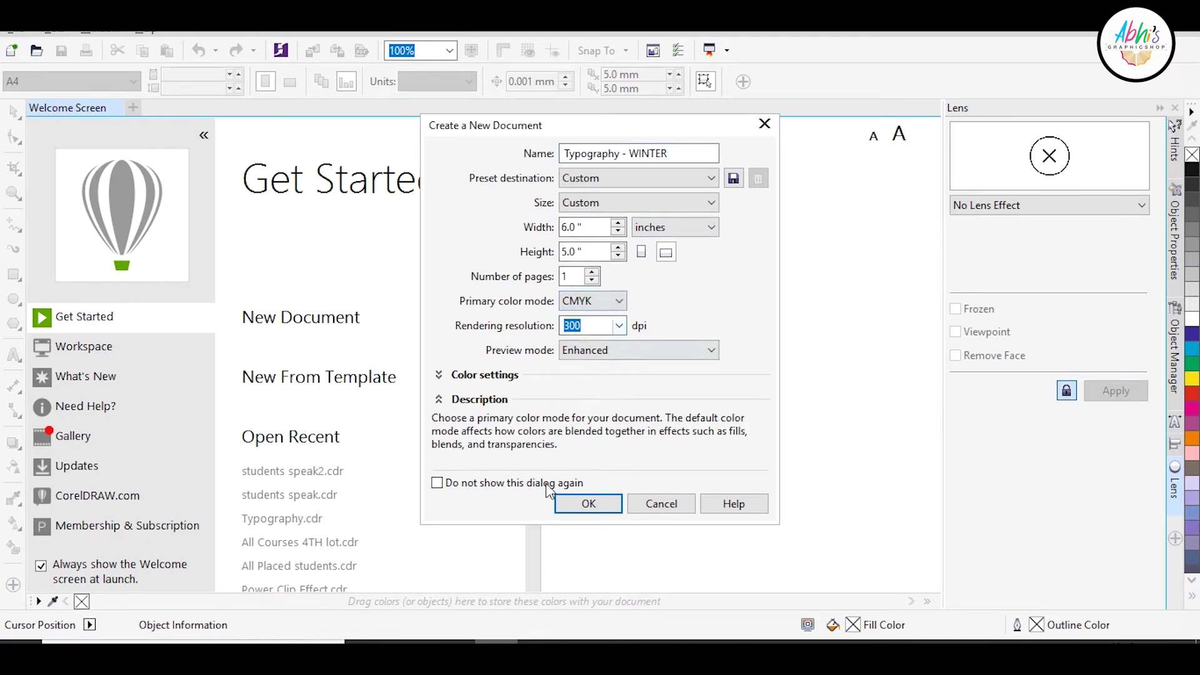
click(585, 504)
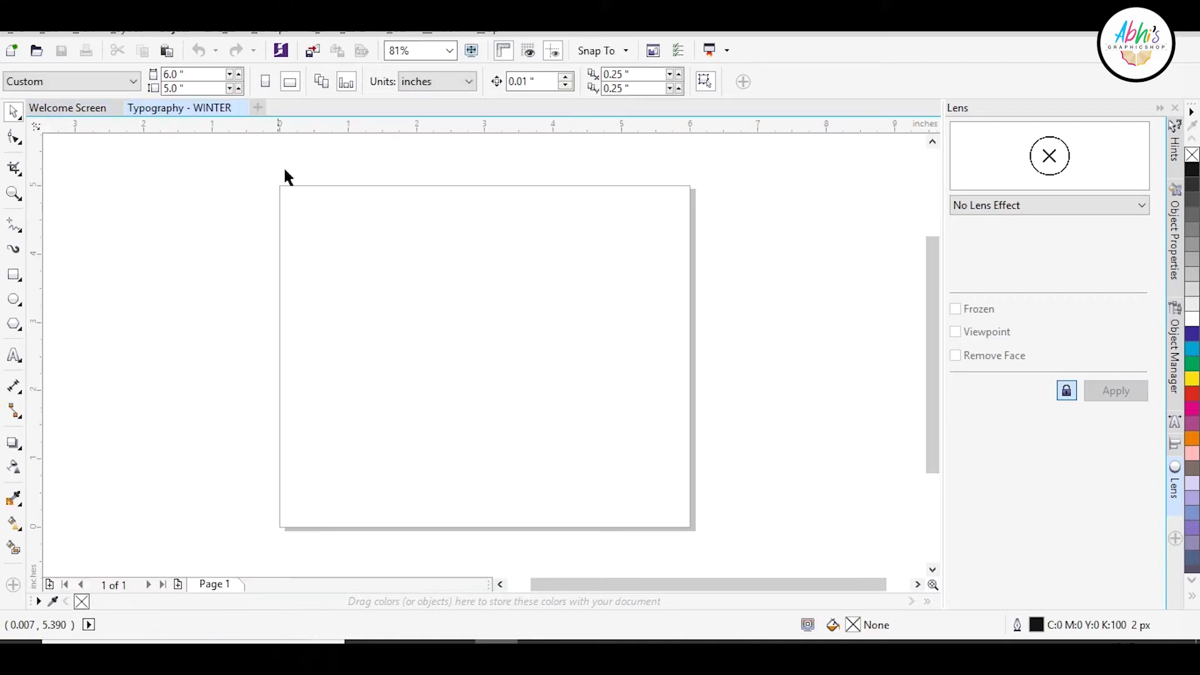
text(4)
key(Return)
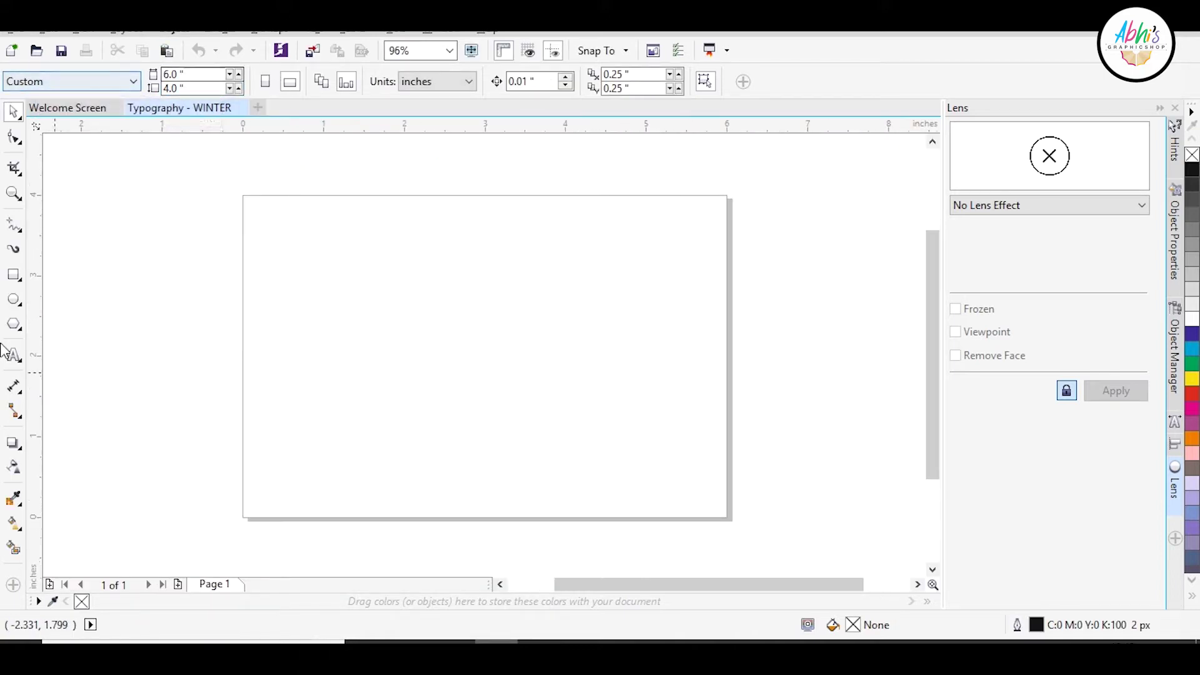
Add the artistic text "Winter" near the middle of the page
click(65, 356)
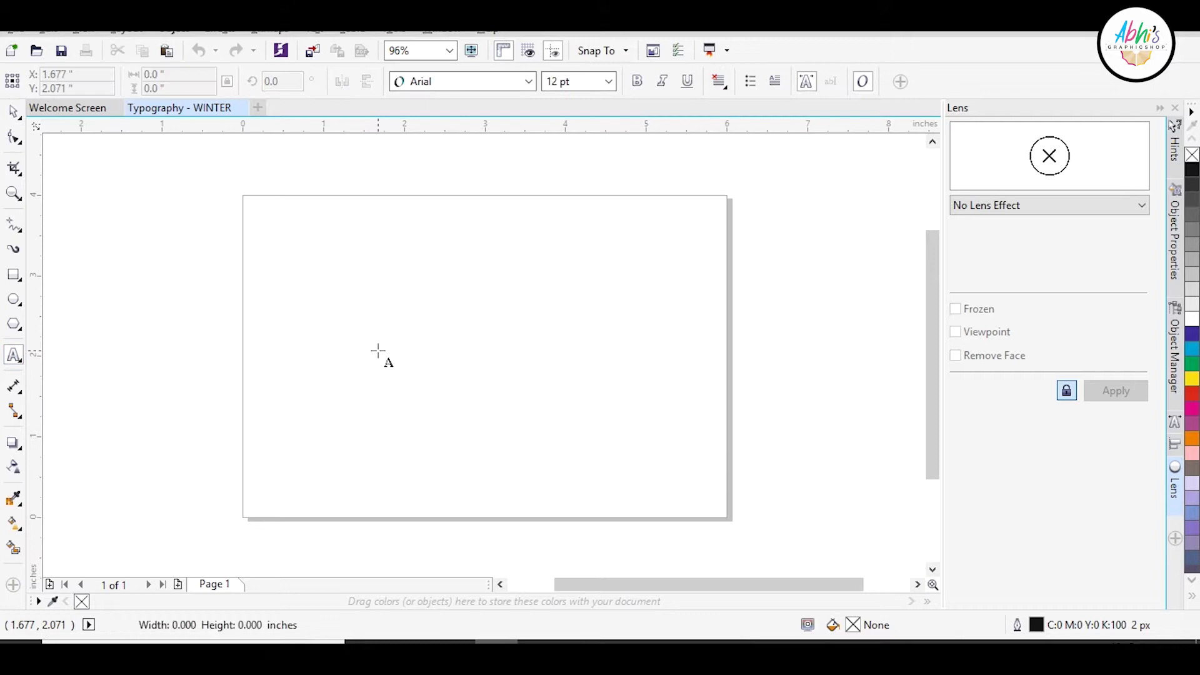
click(379, 351)
text(WI)
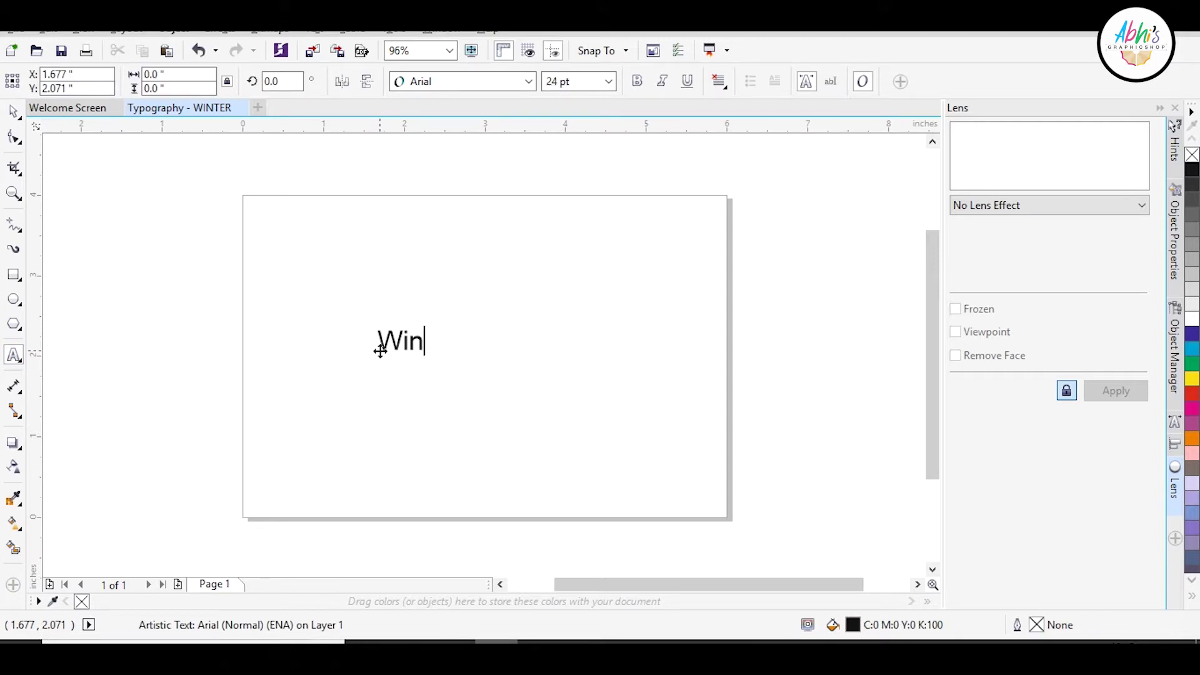
click(15, 116)
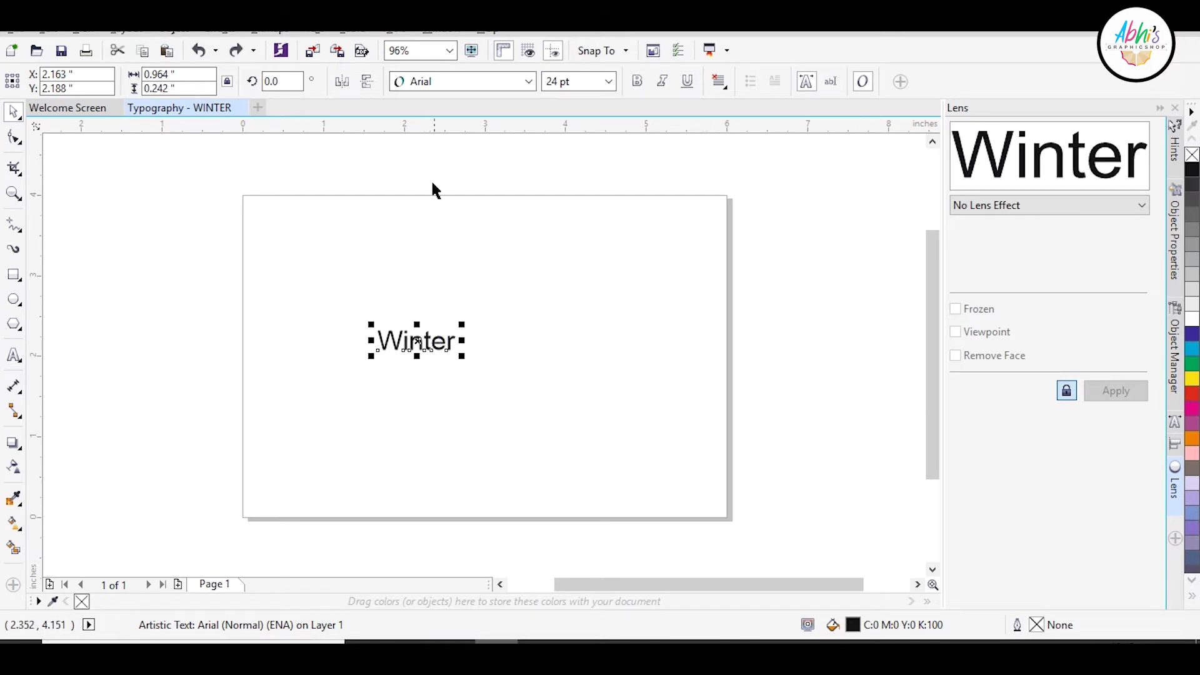
Set the Winter text in the Christmas Wish Calligraphy font and enlarge it to about 3.1 inches wide
click(463, 81)
click(465, 124)
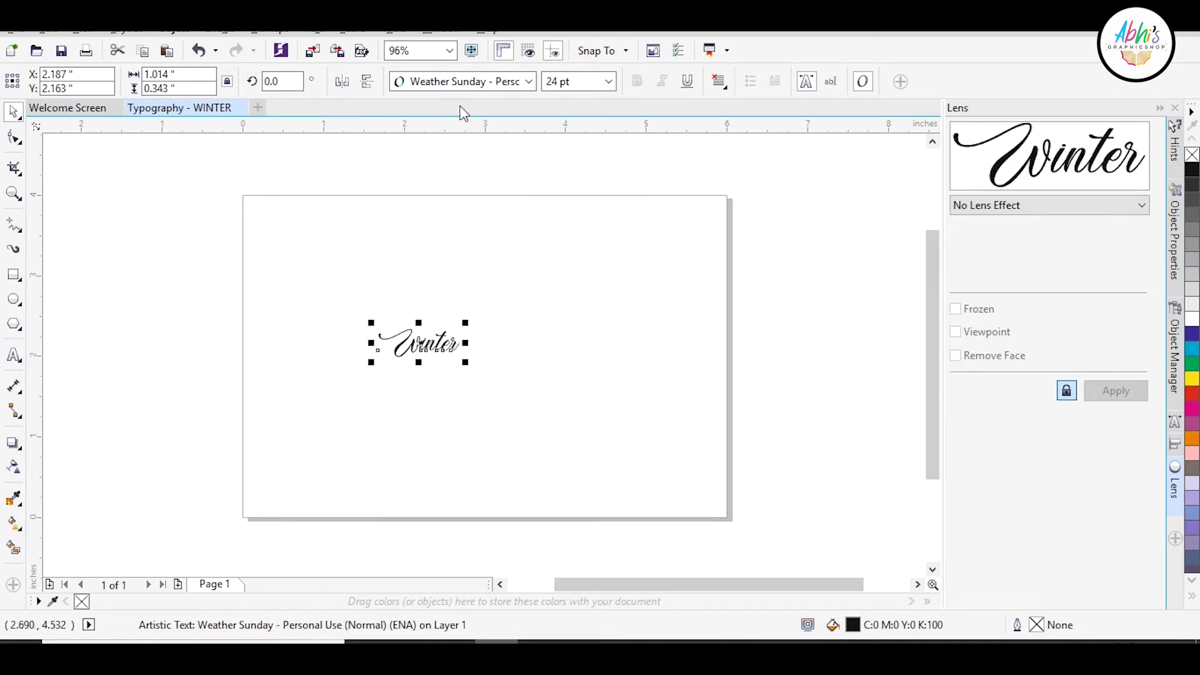
click(462, 81)
click(460, 144)
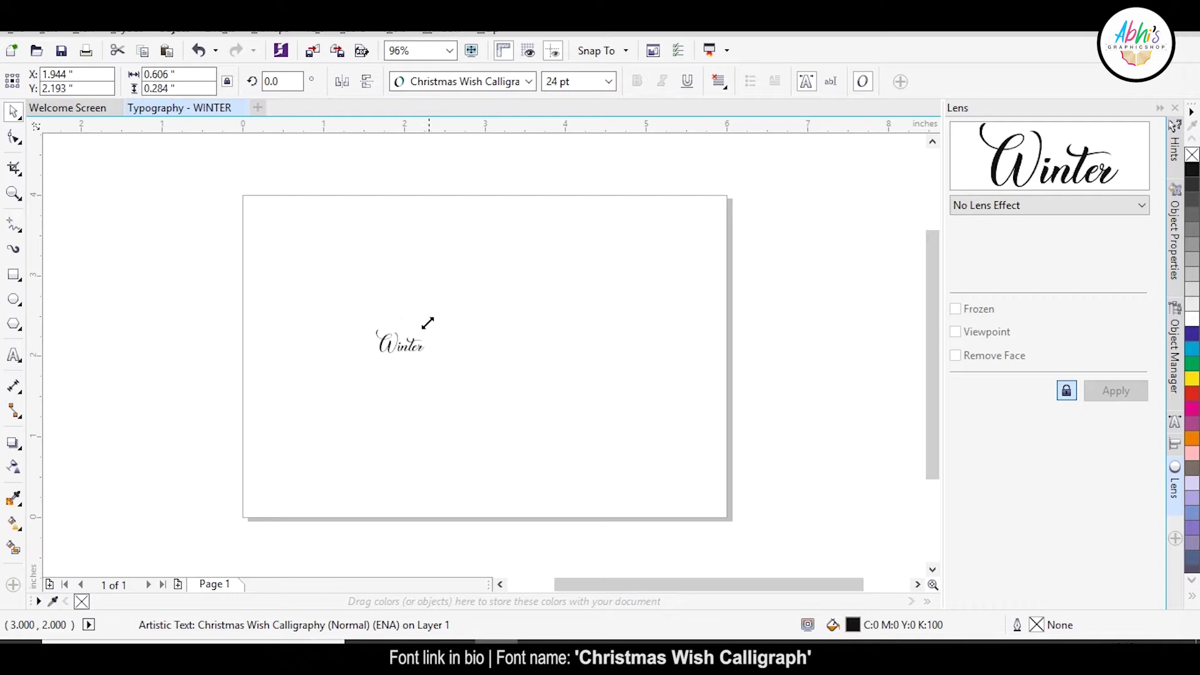
drag(428, 323, 527, 229)
drag(465, 335, 544, 336)
drag(609, 275, 612, 279)
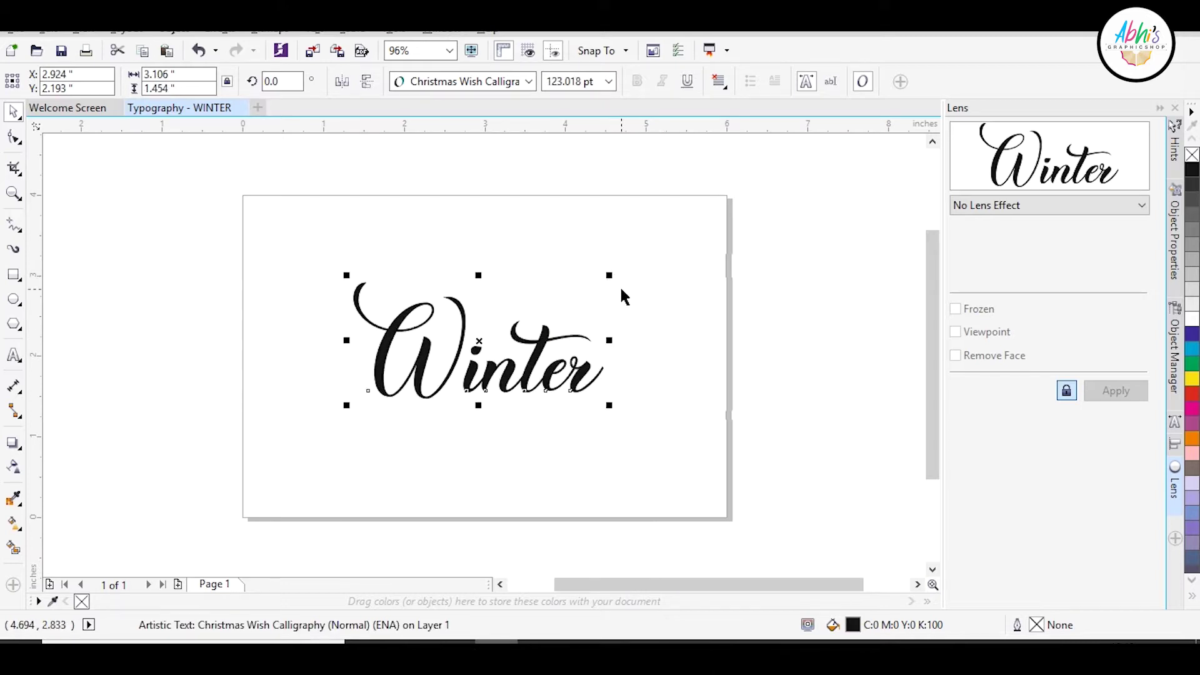
Add the text "CAMP 2020" below the Winter lettering
click(13, 355)
click(443, 440)
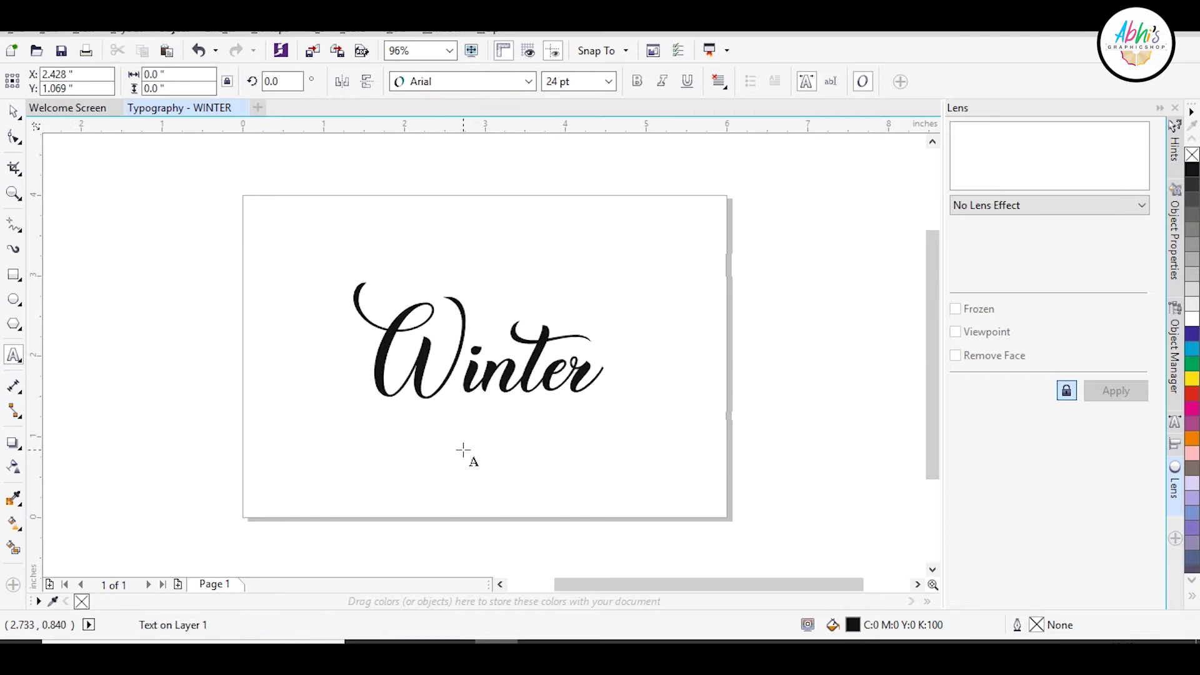
text(CAMP 2020)
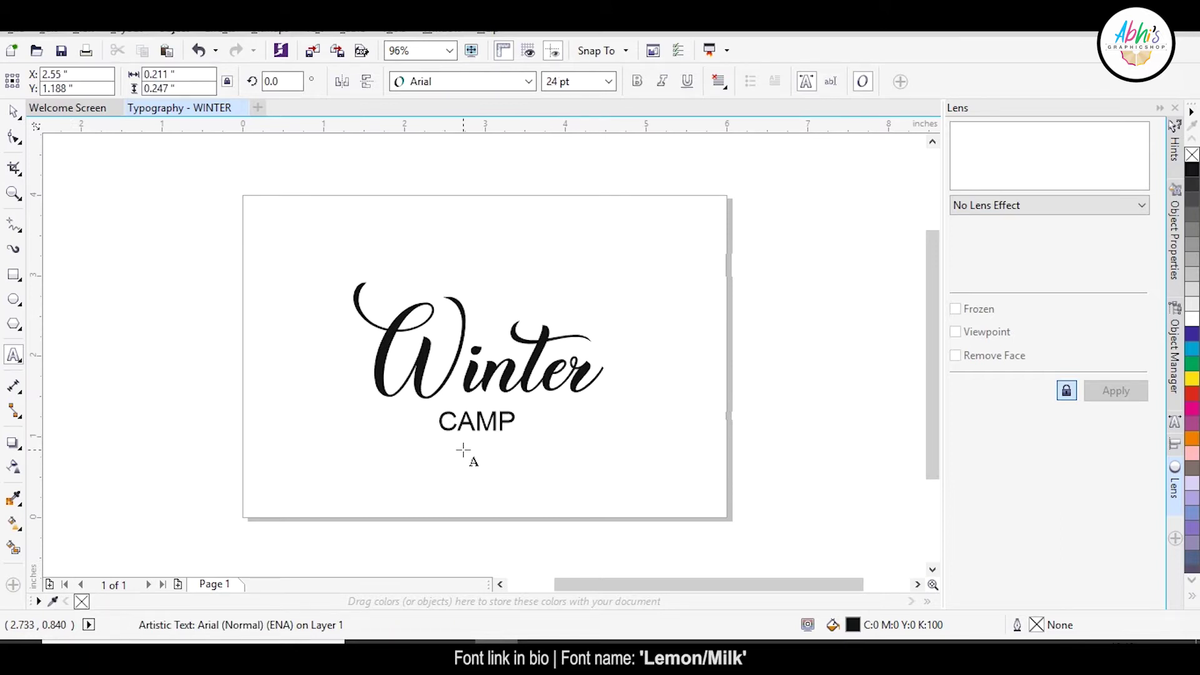
Set the CAMP 2020 text in the Lemon/Milk font and move it close beneath Winter
click(19, 118)
click(55, 110)
click(529, 82)
click(451, 168)
drag(533, 419, 537, 405)
Change the year in the camp line to 2021
double_click(583, 412)
key(Delete)
text(1)
click(14, 112)
click(528, 159)
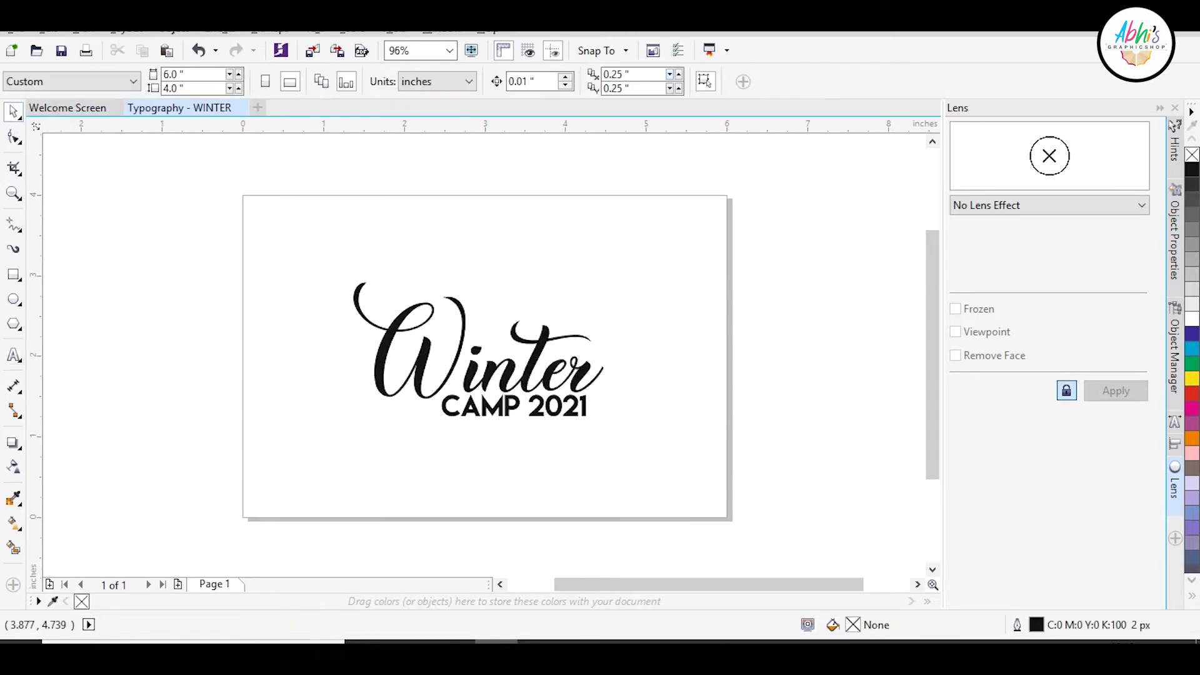
Nudge the Winter text slightly down toward the CAMP 2021 line
click(579, 372)
click(17, 139)
drag(298, 368, 416, 433)
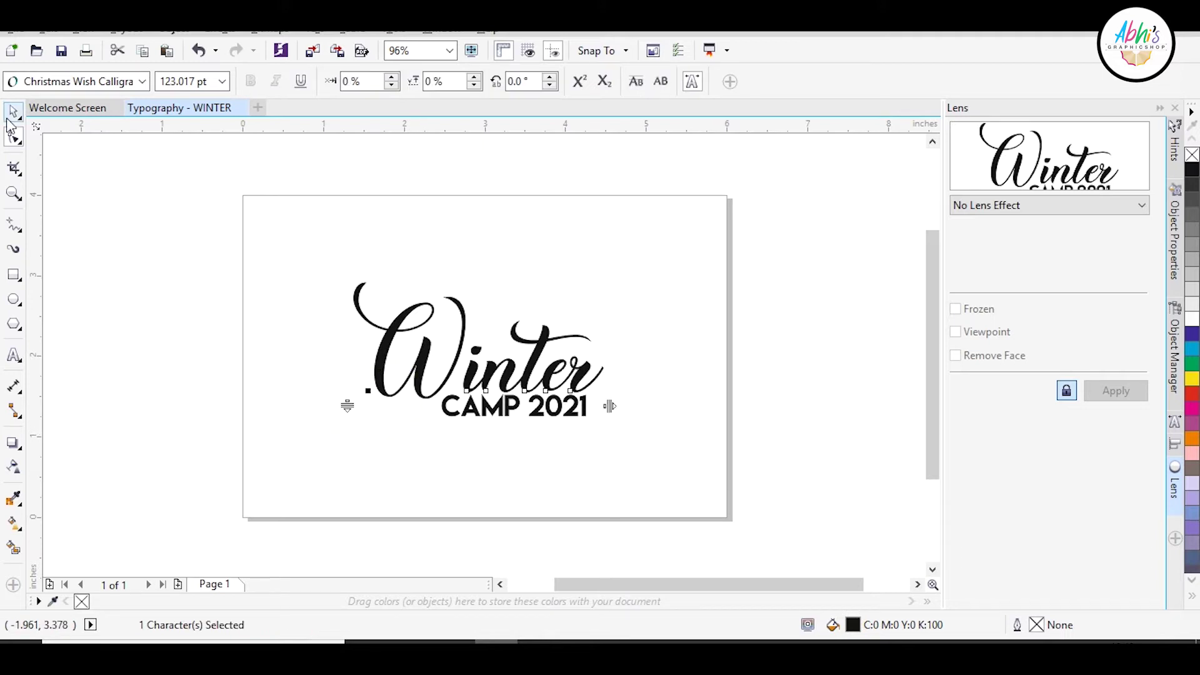
click(11, 115)
key(Down)
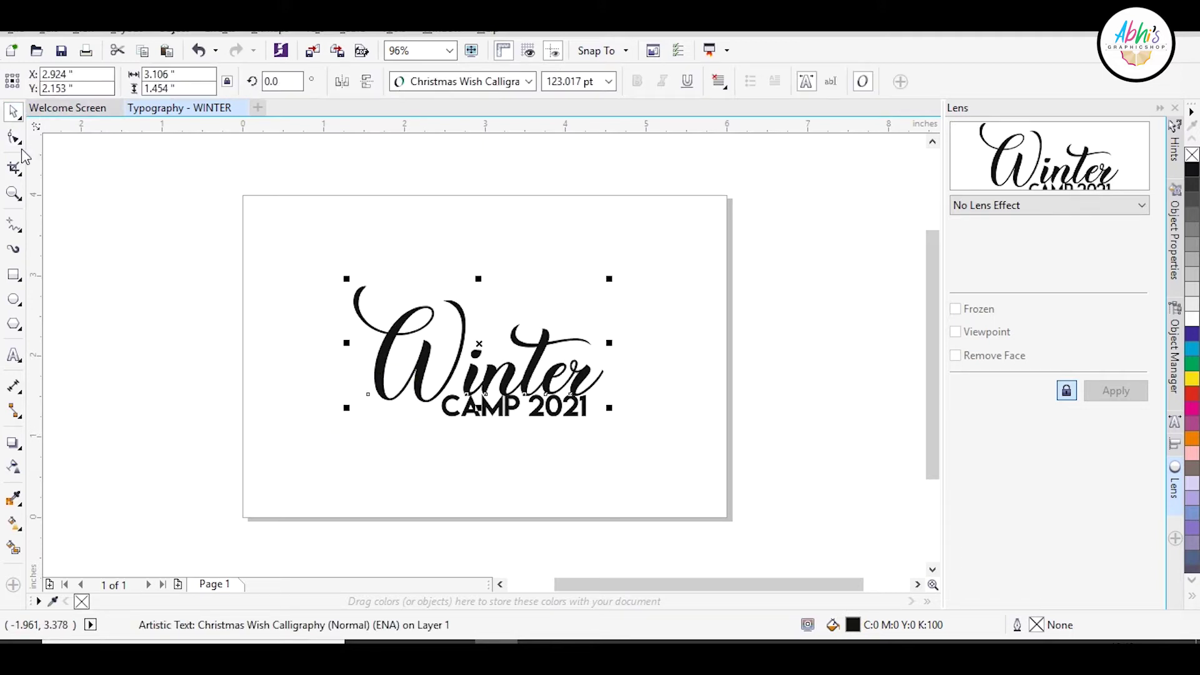
Raise the letters "inter" relative to the W with a 20% vertical character shift
click(14, 138)
drag(441, 441, 437, 419)
key(Up)
key(Up)
key(Up)
key(Up)
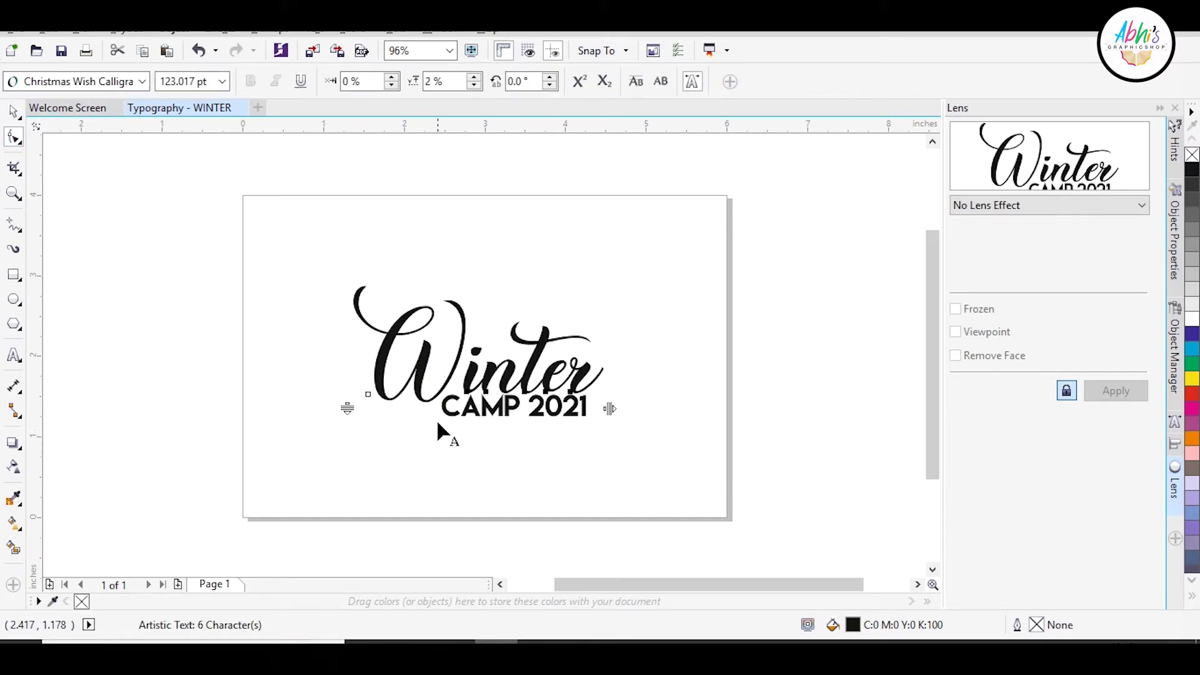
key(Down)
key(Down)
key(Down)
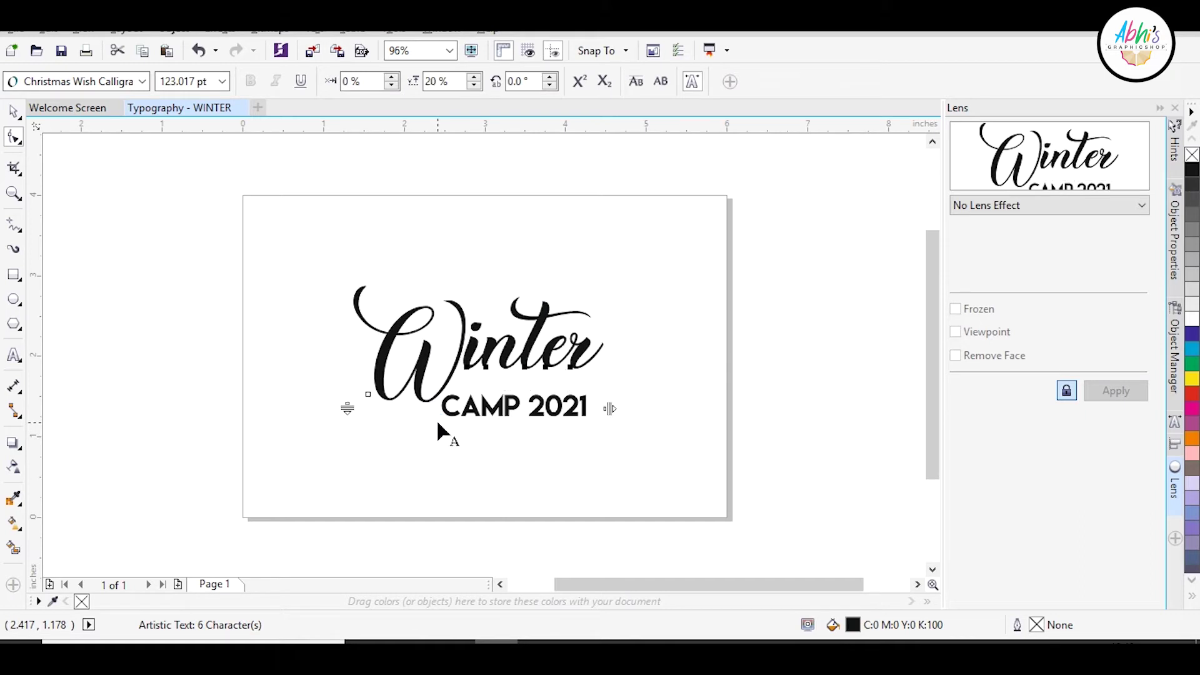
Move the CAMP 2021 text up and adjust it to fit closely beneath the letters "inter"
click(14, 111)
drag(558, 420, 547, 392)
scroll(476, 388, up, 1)
drag(741, 362, 709, 356)
drag(682, 388, 682, 380)
click(633, 422)
scroll(632, 422, down, 1)
Rotate both text lines together about 9.9 degrees counter-clockwise
key(ctrl+a)
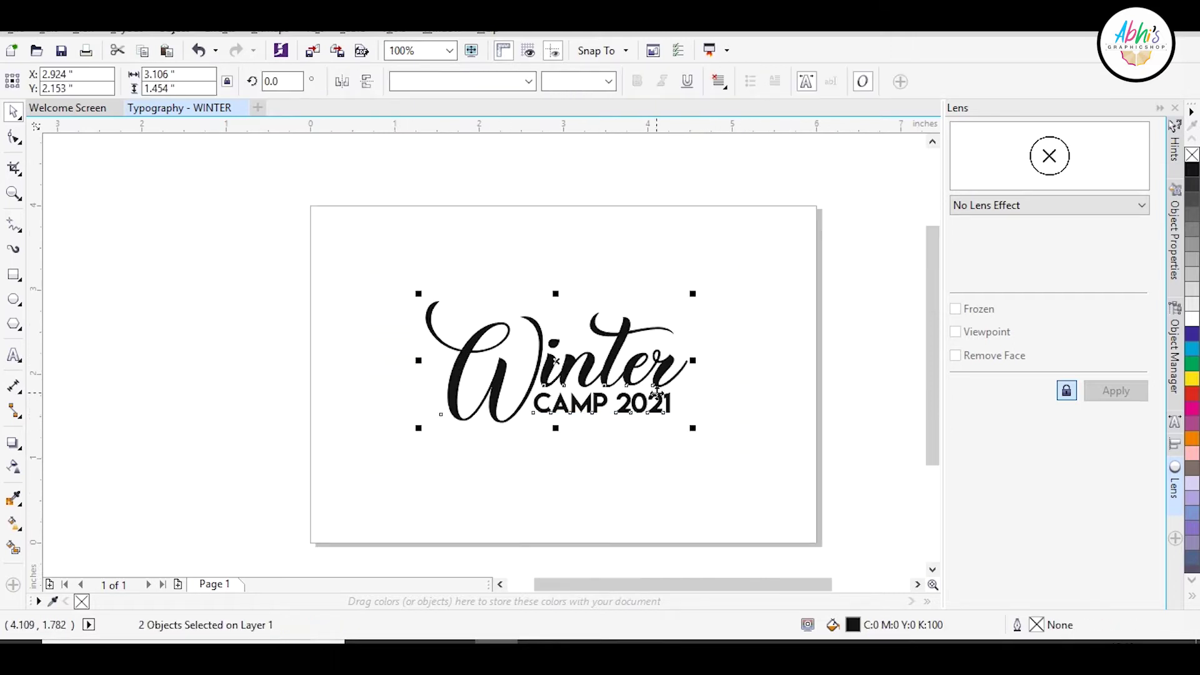
click(657, 387)
key(Escape)
key(ctrl+a)
drag(693, 364, 692, 352)
drag(742, 257, 488, 438)
drag(775, 263, 400, 450)
click(570, 362)
drag(695, 295, 684, 280)
Resize the tilted lettering to about 3.3 inches wide and reposition it near the centre of the page
drag(766, 257, 401, 446)
drag(590, 354, 578, 374)
drag(683, 300, 690, 297)
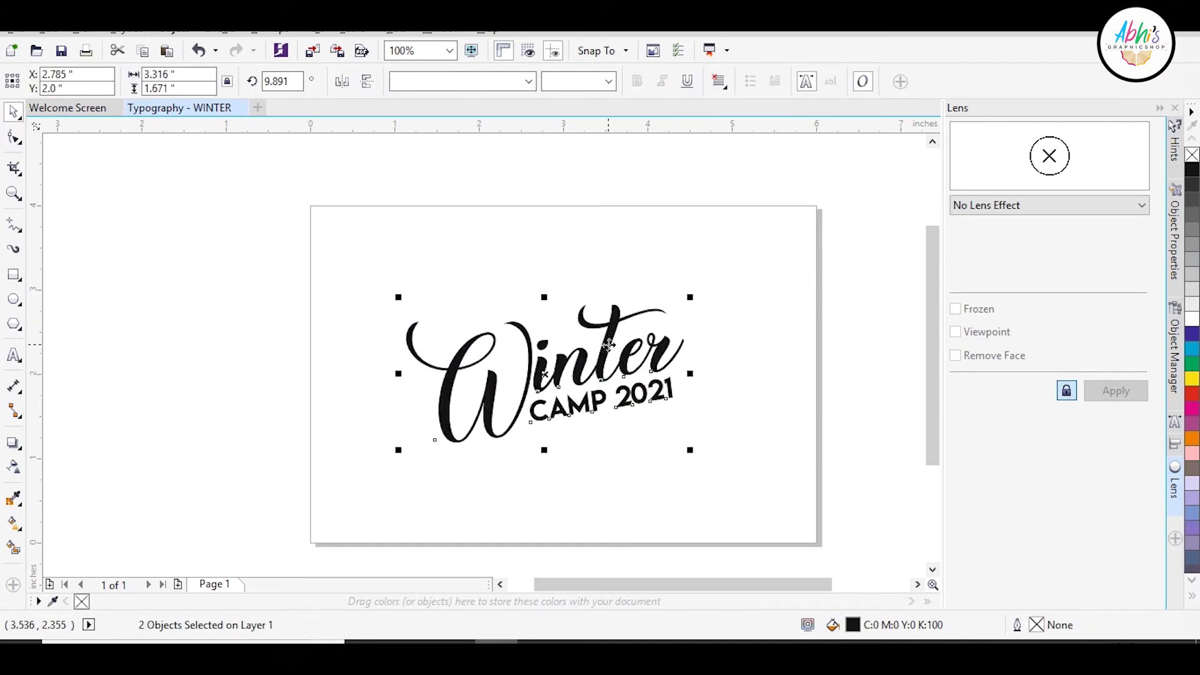
drag(608, 344, 616, 336)
click(831, 307)
Fill the Winter text with lime green, C40 M0 Y100 K0
click(619, 324)
scroll(1192, 378, down, 10)
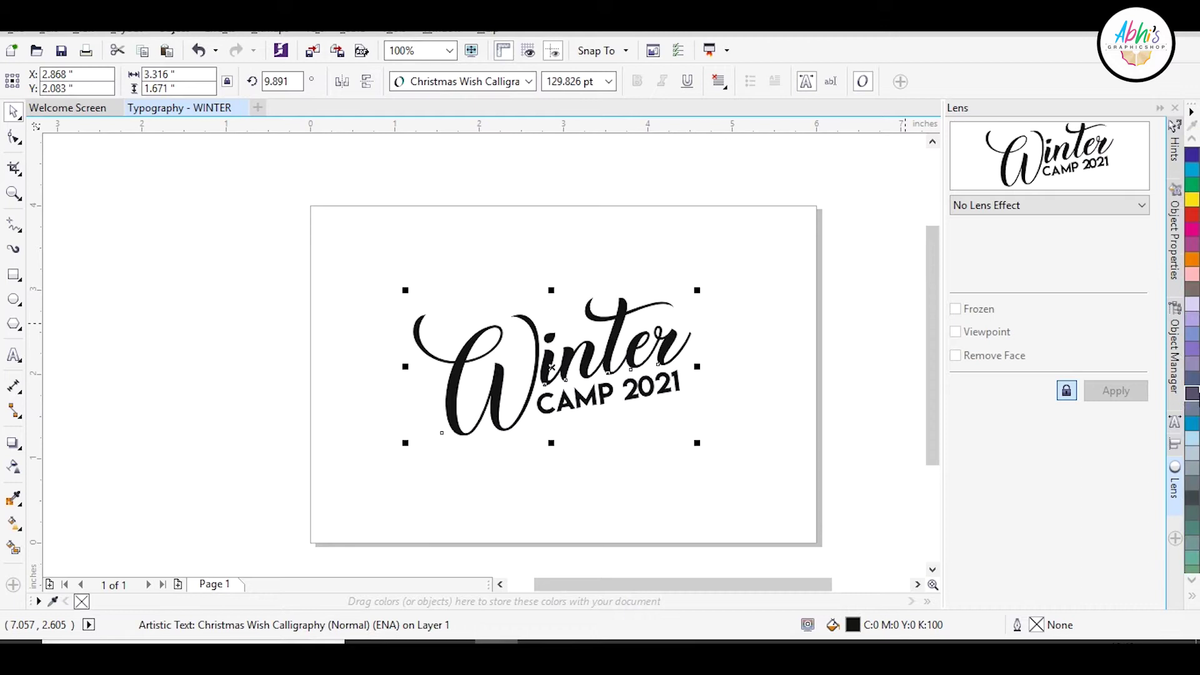
click(1192, 409)
Convert the Winter text to curves and break it apart into separate pieces
scroll(635, 353, up, 1)
right_click(417, 258)
click(407, 272)
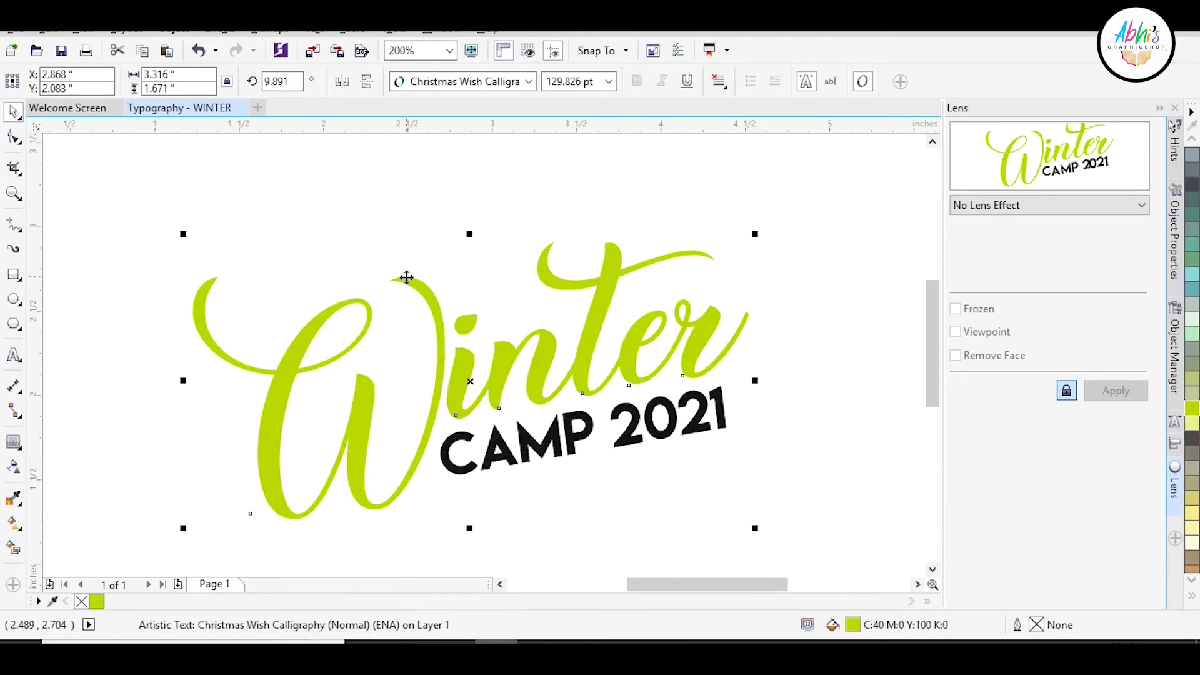
right_click(407, 260)
click(443, 335)
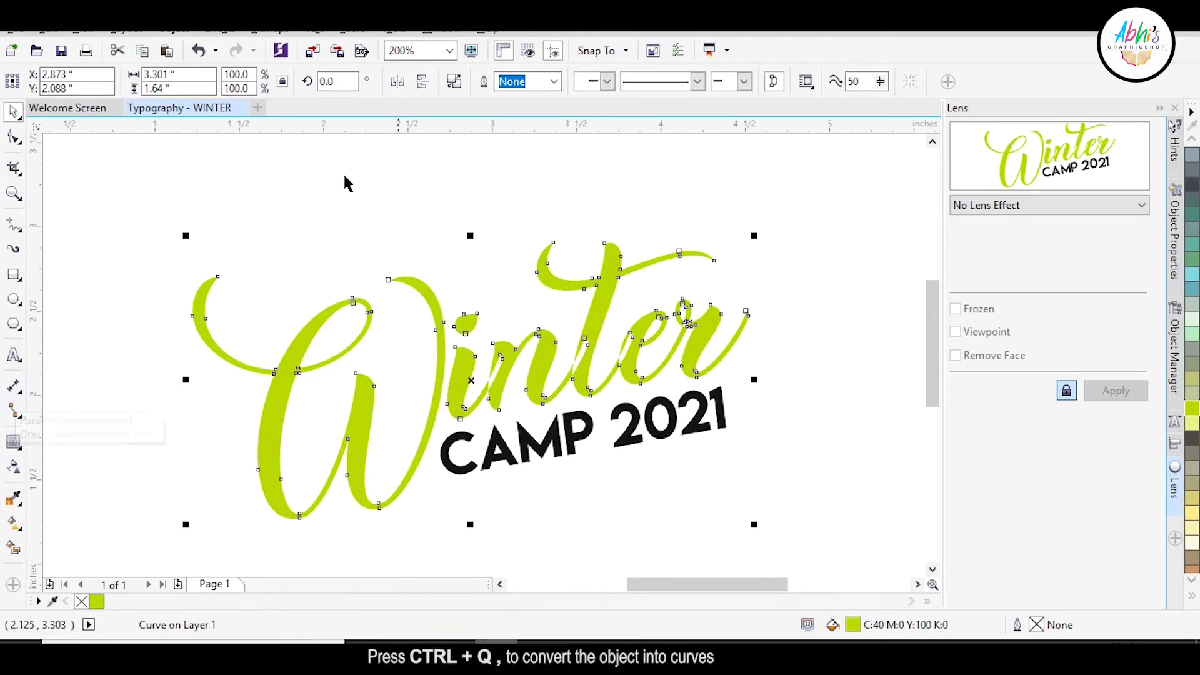
click(633, 258)
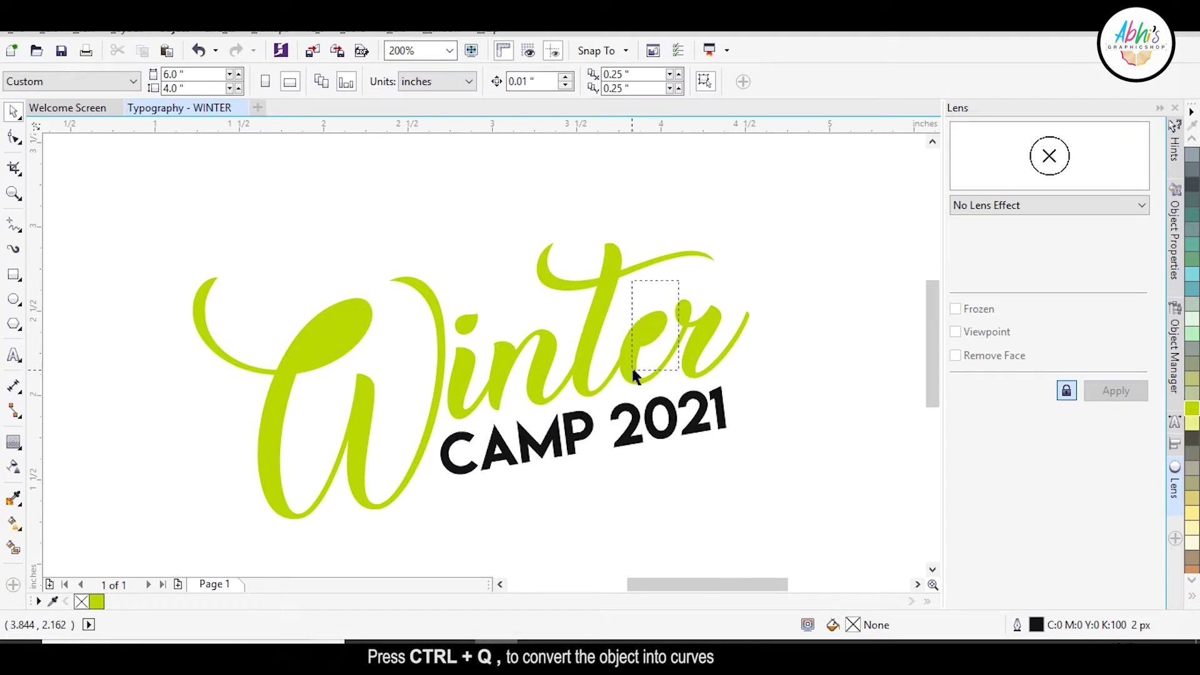
Cut the inner loops back out of the e, r and W by combining their pieces with a subtracting shaping operation
drag(633, 375, 633, 376)
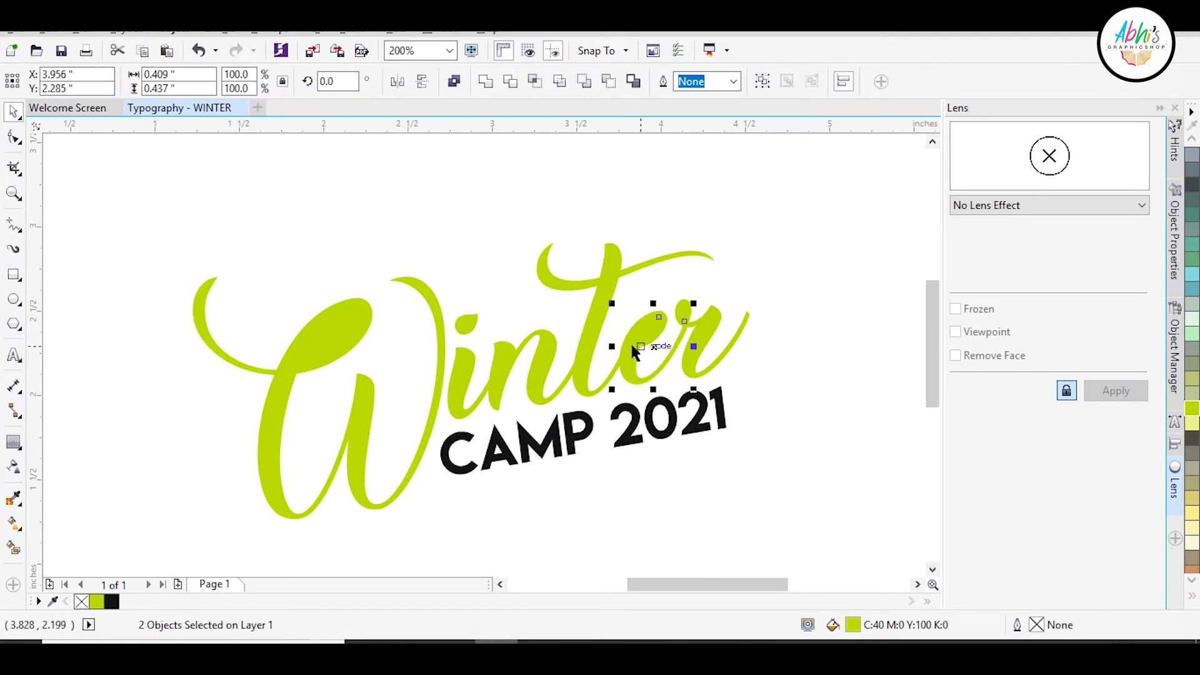
click(583, 82)
drag(727, 273, 668, 329)
shift+click(699, 340)
click(584, 82)
drag(286, 395, 288, 396)
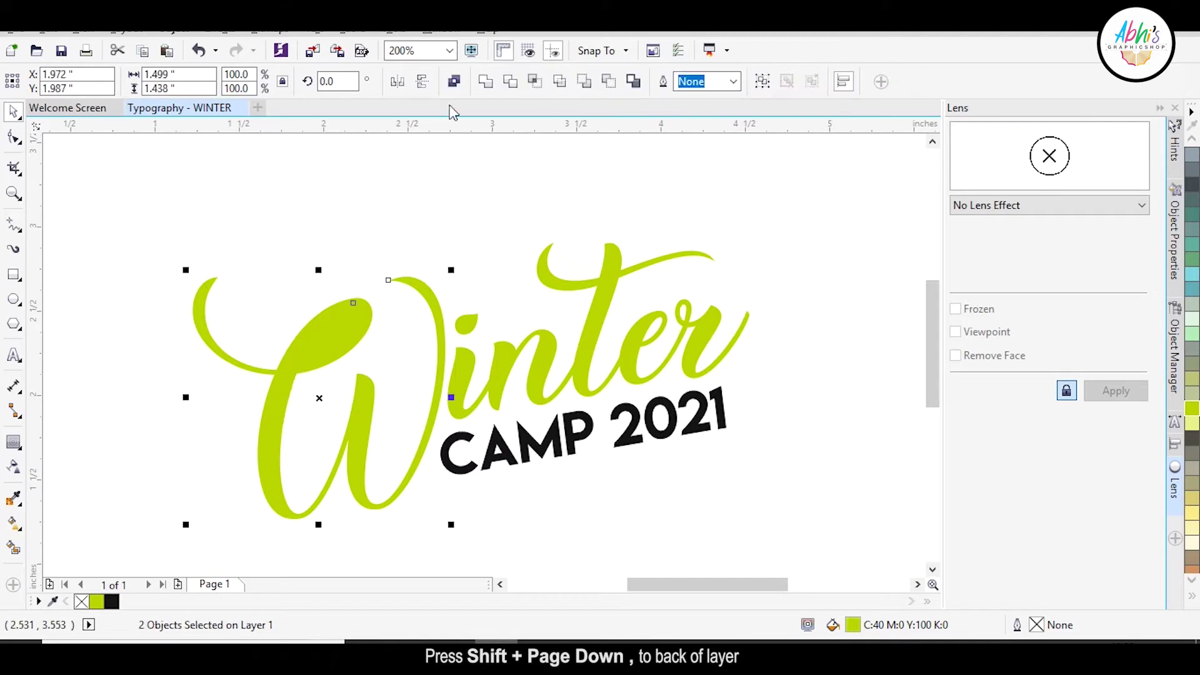
click(585, 81)
click(553, 189)
click(465, 325)
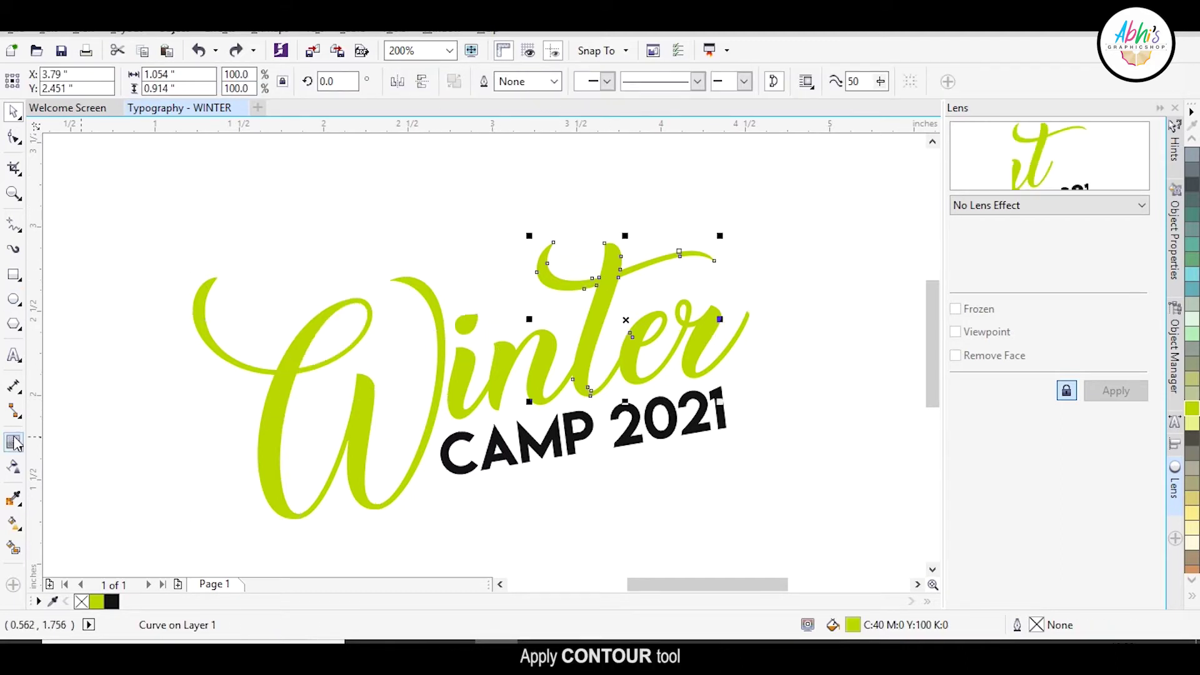
Add black one-step outside contours with a 0.018-inch offset to the letters t and e
click(14, 443)
drag(531, 292, 524, 303)
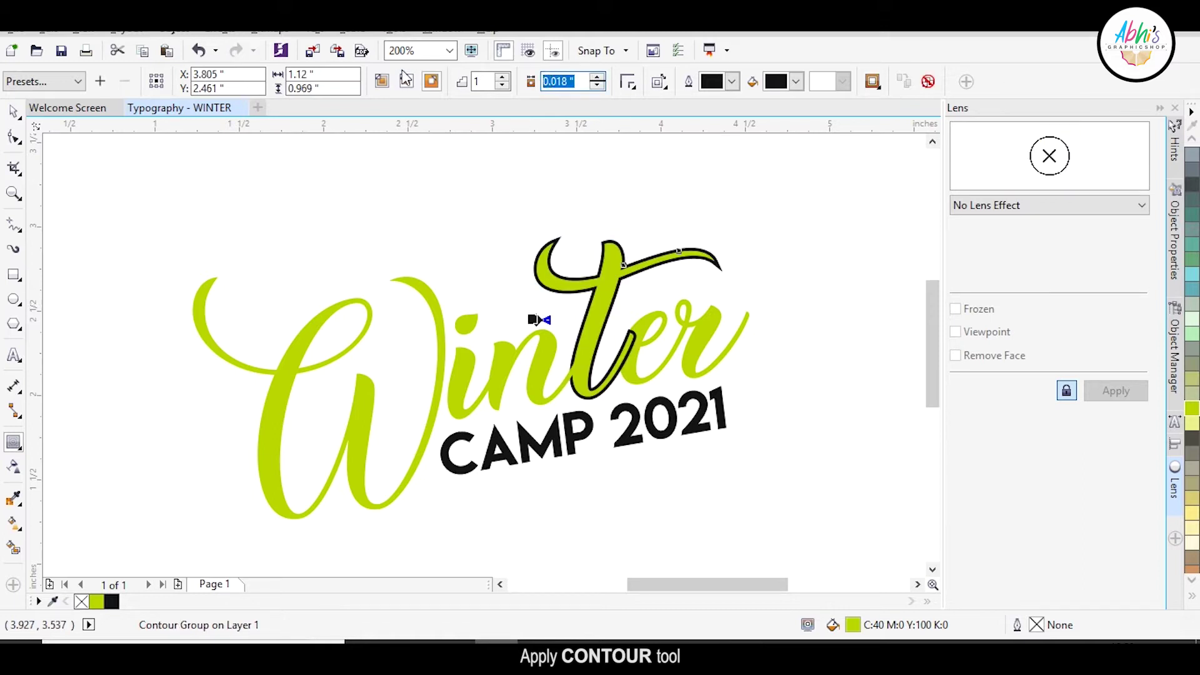
click(636, 377)
click(407, 82)
click(432, 82)
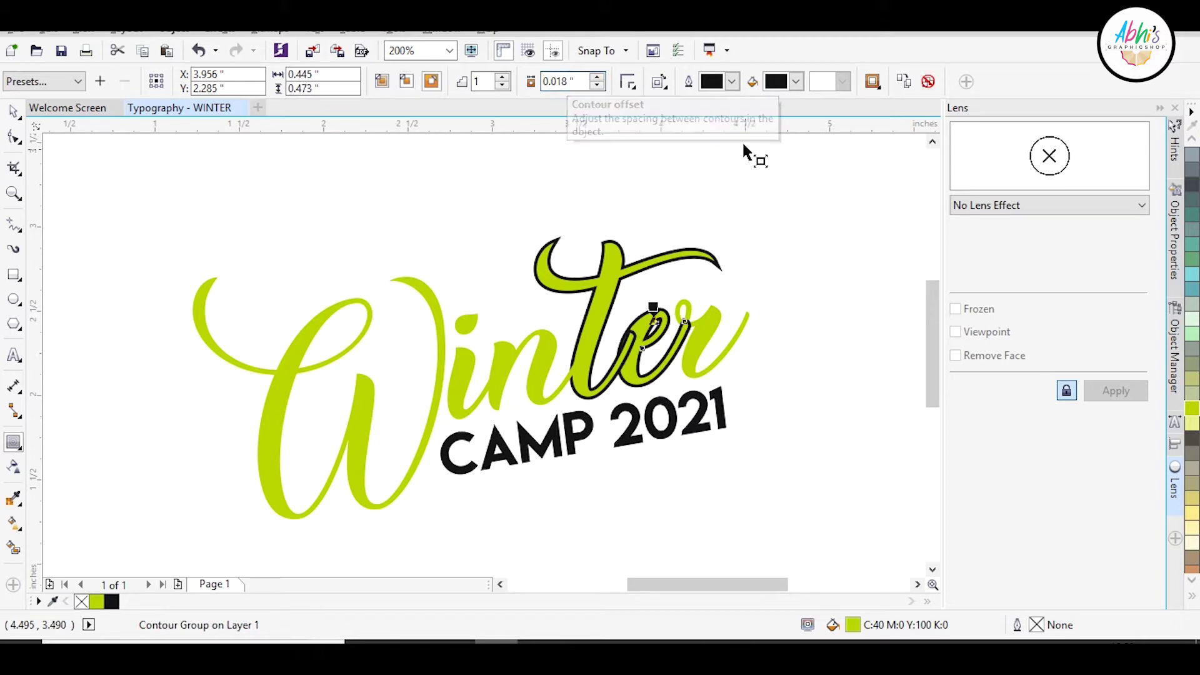
Add a black outside contour with a 0.018-inch offset to the letter r
click(724, 335)
drag(729, 313, 716, 340)
click(653, 358)
click(432, 82)
text(0.018)
key(Return)
Add a black outside contour with a 0.018-inch offset to the letter n
click(554, 337)
drag(555, 331, 562, 321)
double_click(562, 82)
text(0.018)
key(Return)
Add black outside contours with a 0.018-inch offset to the letter i and the W
drag(472, 359, 441, 221)
text(0.018)
key(Return)
double_click(558, 82)
text(0.018)
key(Return)
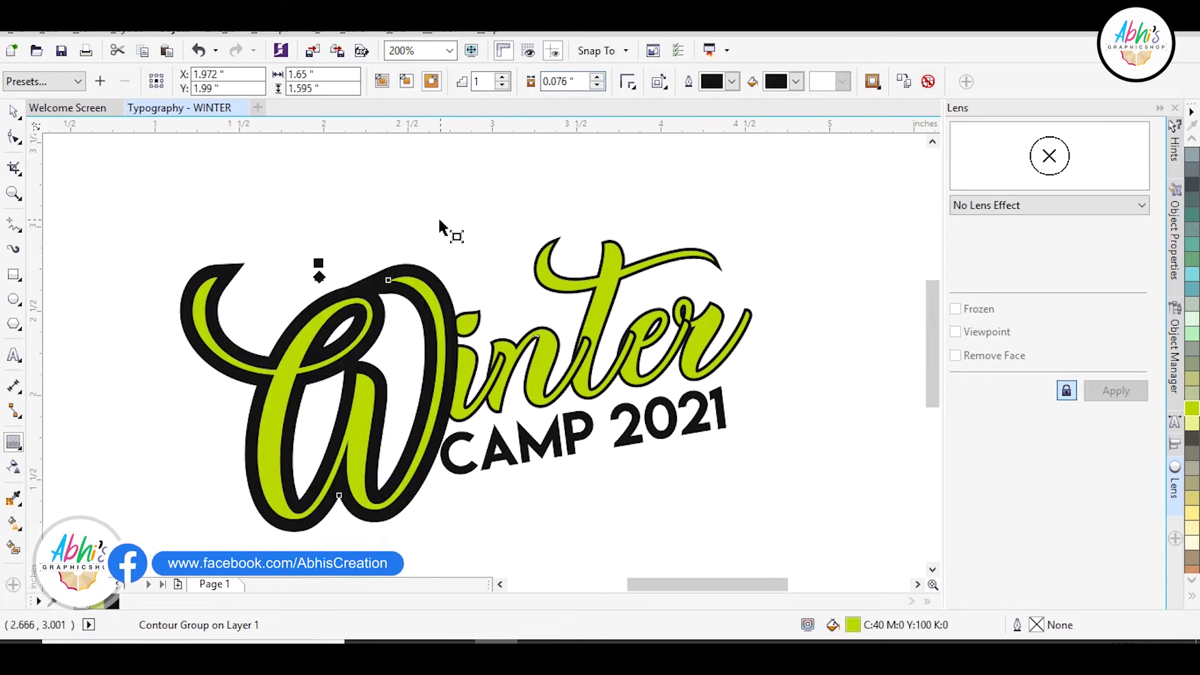
text(18)
key(Return)
Bring the contoured letters e, t and n to the front in turn so each overlaps the letter that follows it
click(14, 112)
click(669, 358)
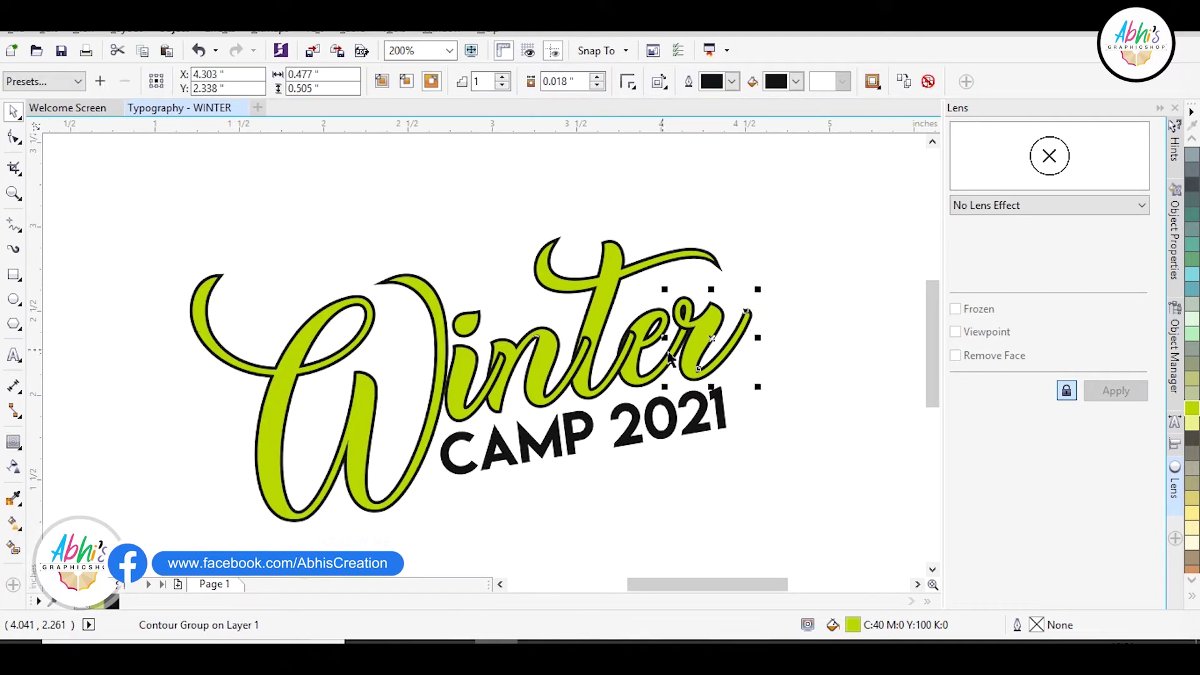
shift+click(647, 320)
key(shift+Page_Up)
shift+click(603, 315)
key(shift+Page_Up)
shift+click(544, 337)
key(shift+Page_Up)
key(Escape)
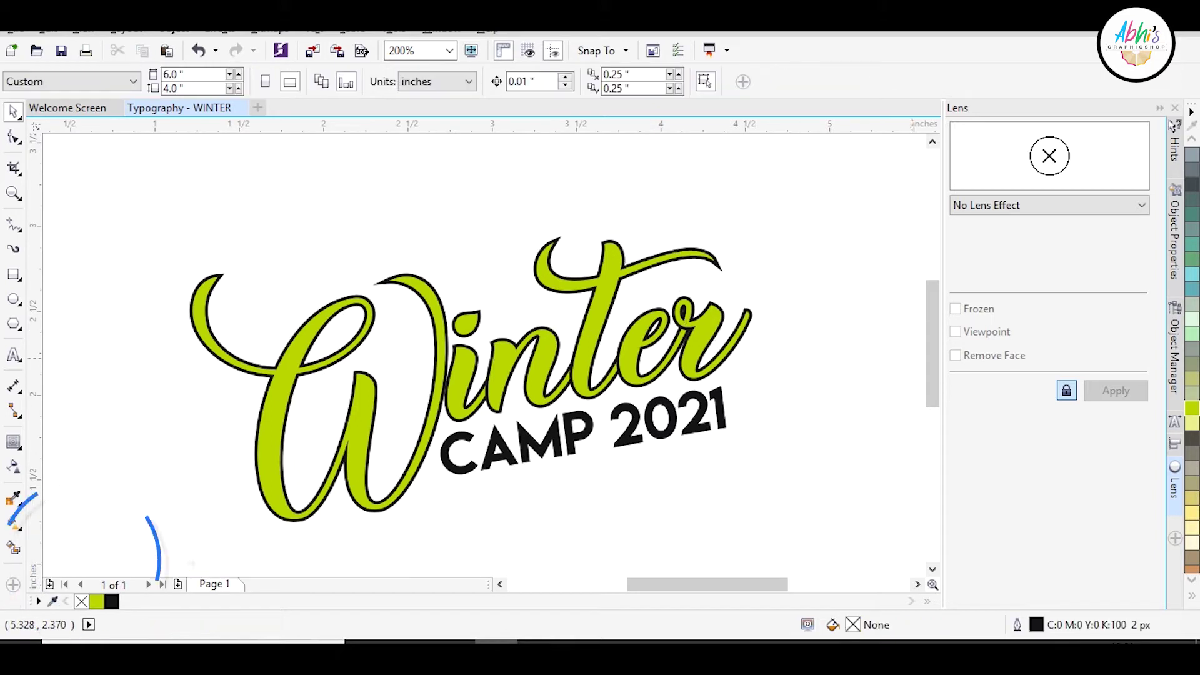
Smart-fill the W's contour bands with blue-grey C40 M20 Y0 K40 and a 2 px black outline
click(364, 398)
click(13, 550)
scroll(311, 508, up, 5)
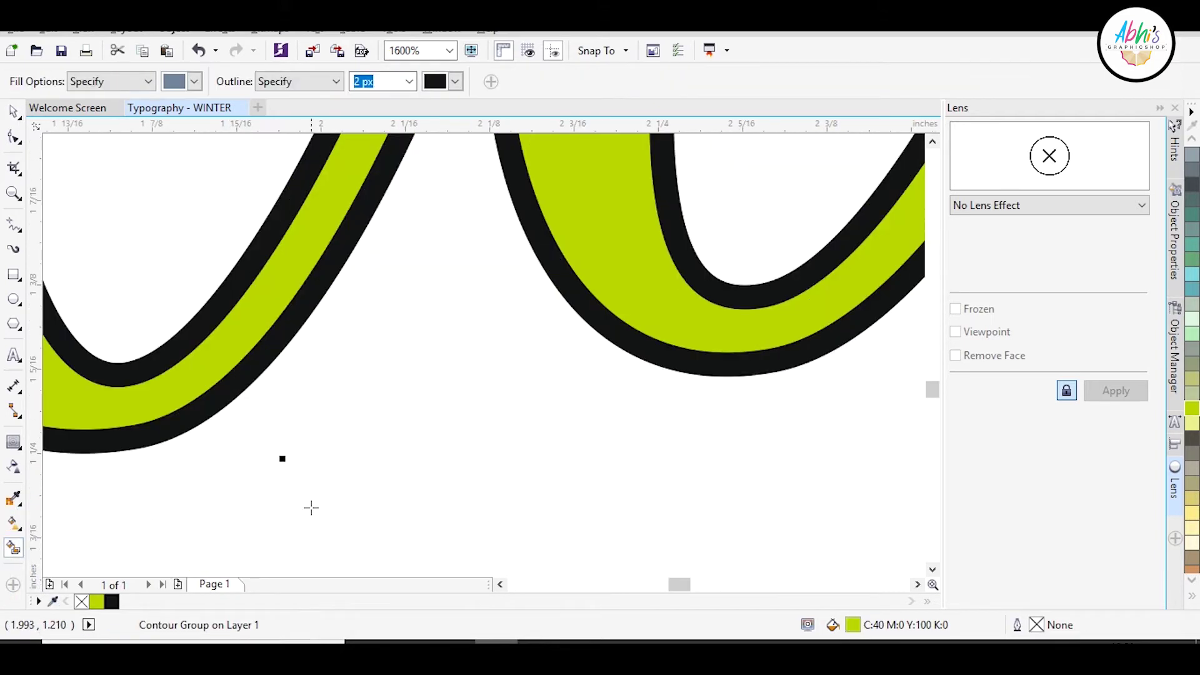
click(247, 375)
scroll(383, 431, down, 5)
scroll(453, 289, up, 3)
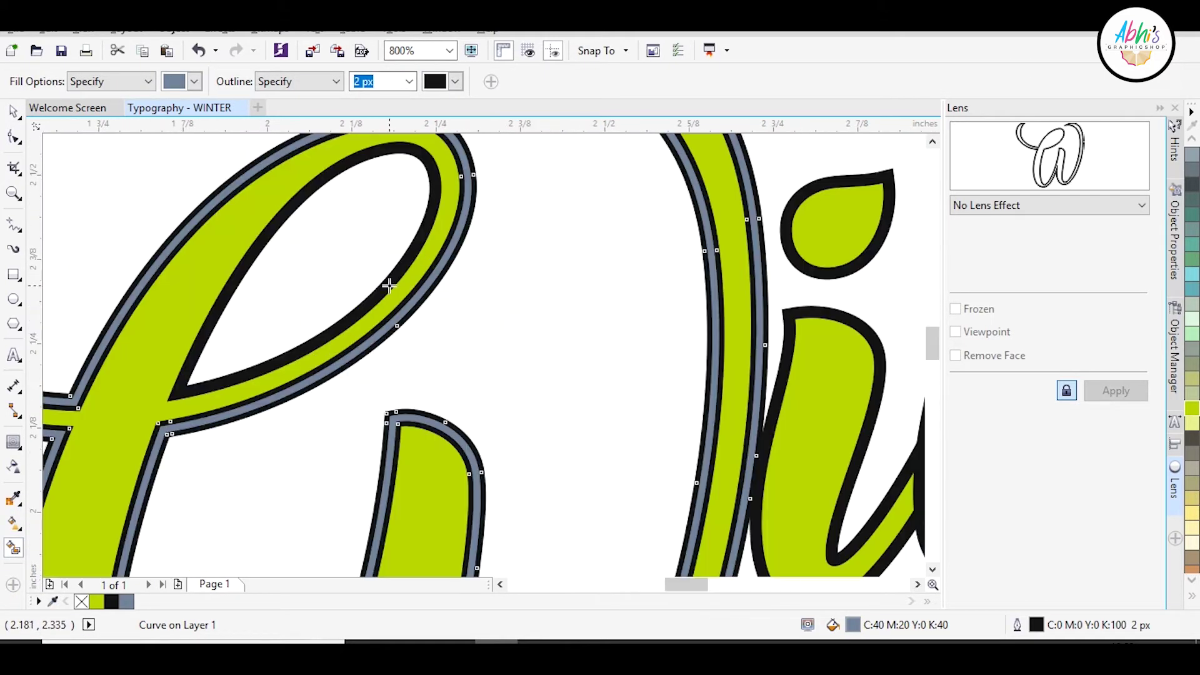
Weld the W's outer and inner blue-grey bands into a single curve
click(13, 111)
shift+click(472, 189)
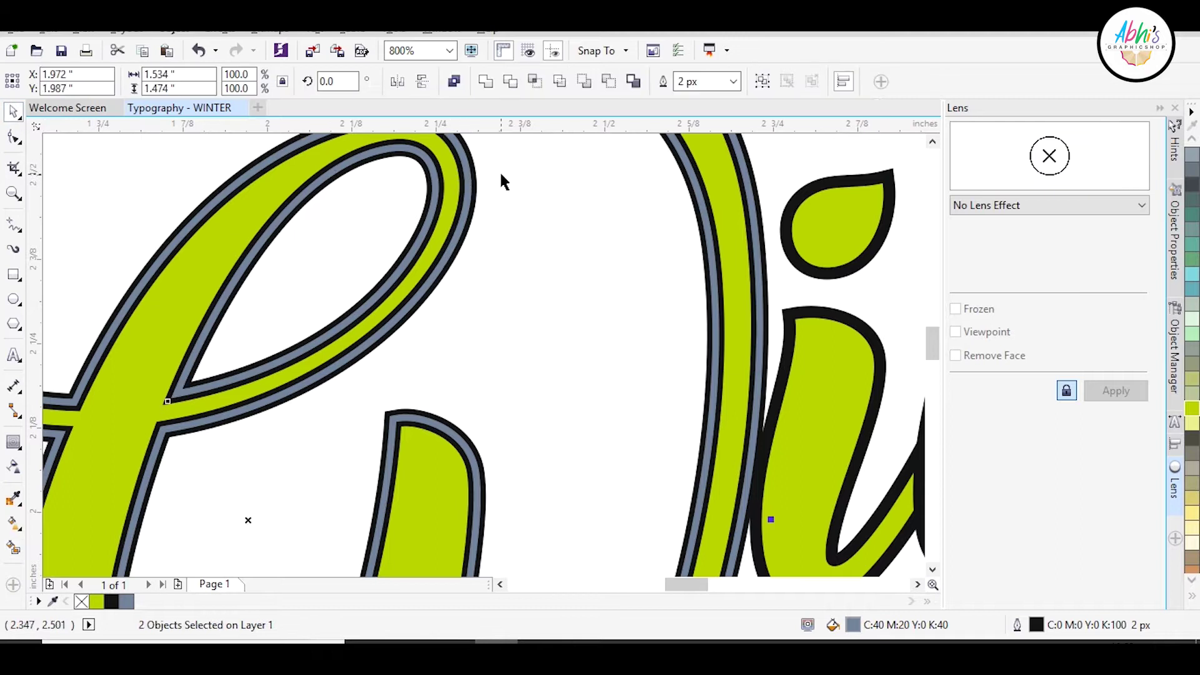
scroll(501, 179, down, 1)
click(492, 89)
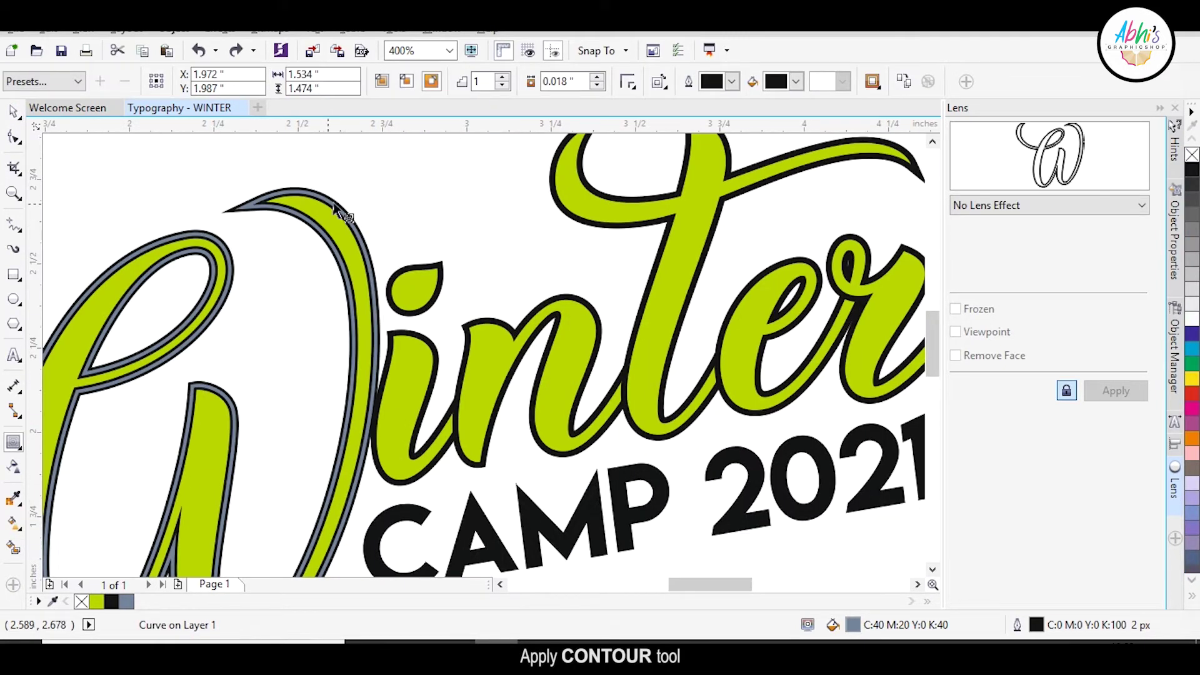
Add an outside contour to the W's blue-grey outline curve and set its offset to 0.075 inch
drag(334, 206, 366, 181)
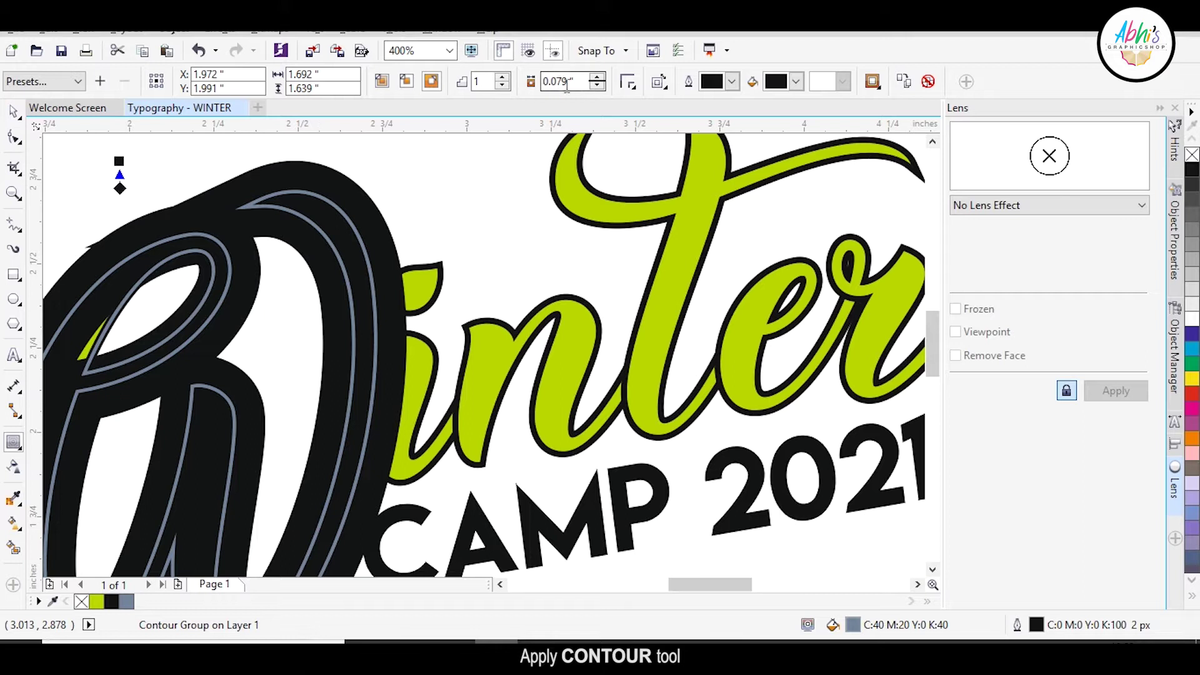
text(0.0750)
key(Return)
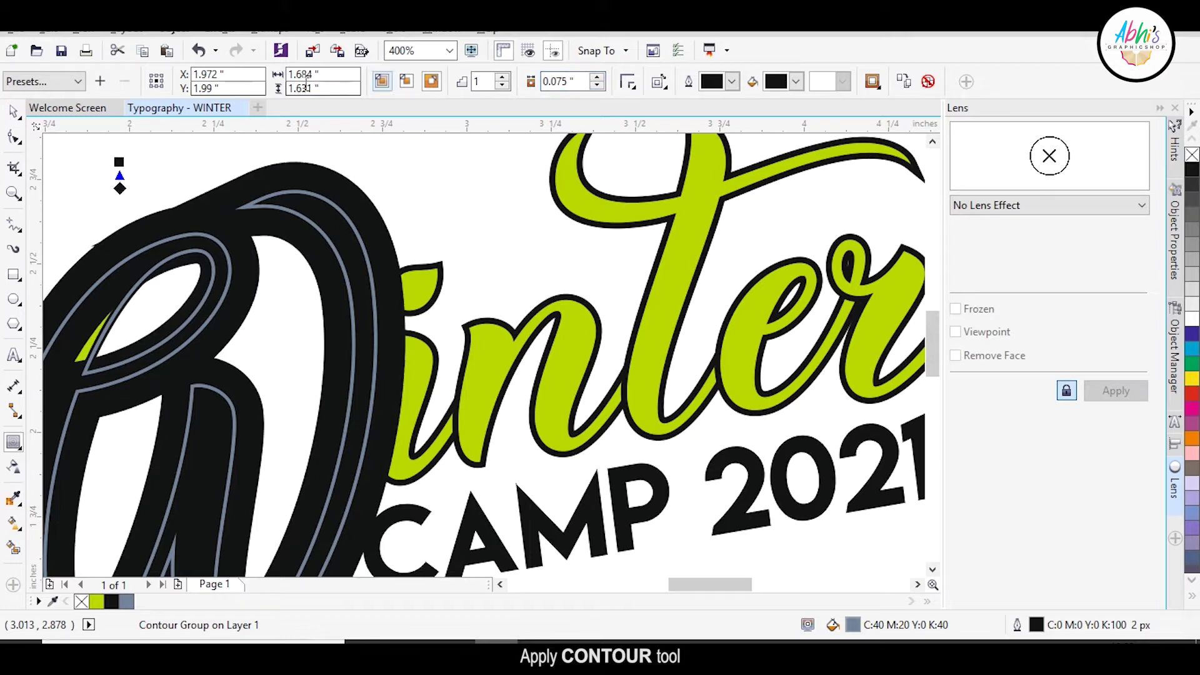
click(14, 113)
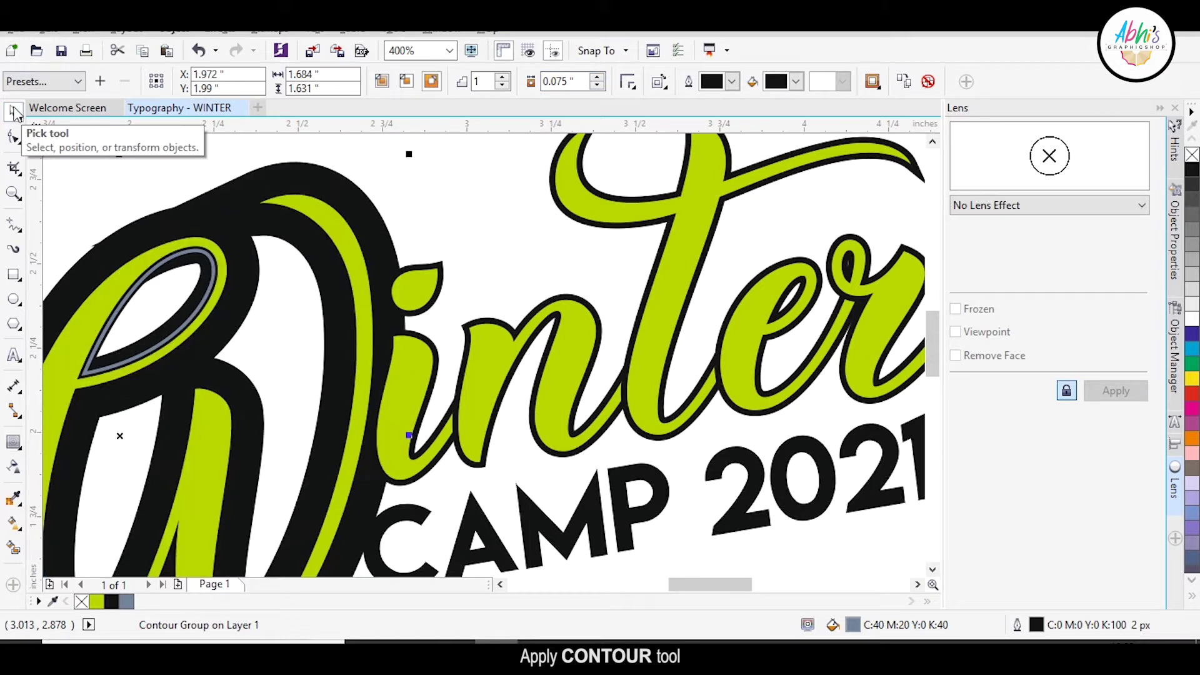
Set the W contours to a blue outline and blue fill, with a 0.05-inch offset around the outer shape and inner loop
click(731, 81)
click(780, 114)
drag(368, 216, 498, 172)
key(ctrl+z)
click(796, 82)
click(842, 114)
scroll(455, 178, down, 2)
scroll(457, 250, up, 4)
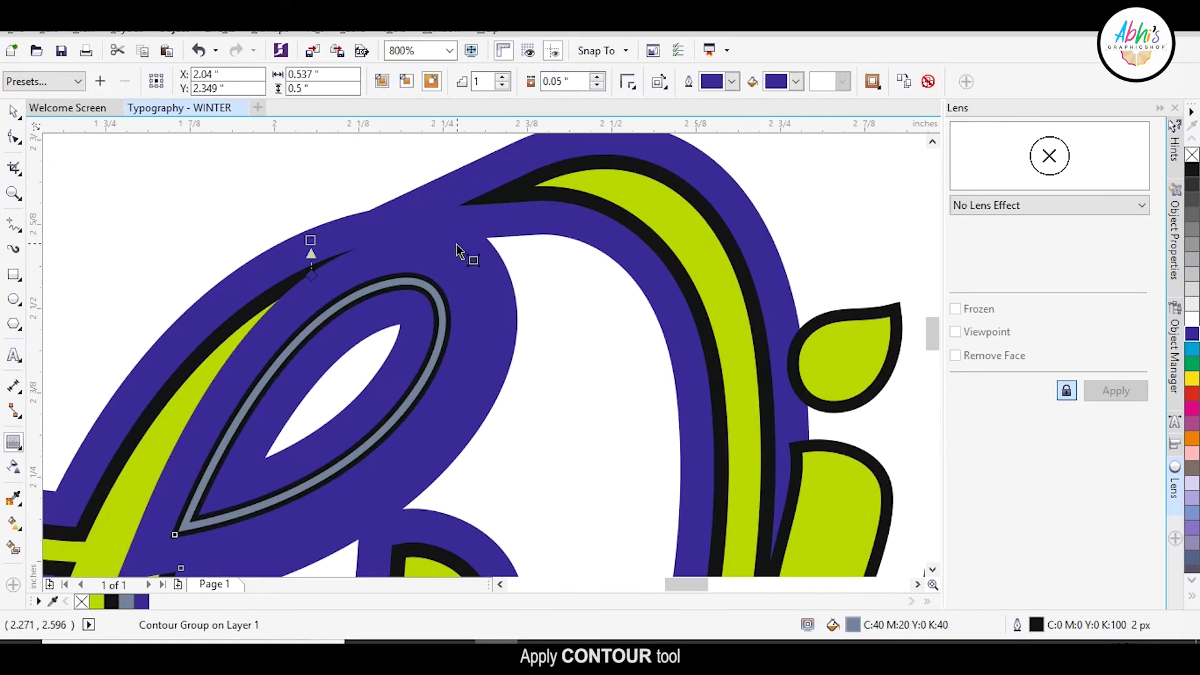
Smart-fill the i dot's contour band blue-grey and add a blue outside contour with a 0.05-inch offset
scroll(458, 250, down, 2)
scroll(539, 285, down, 1)
scroll(618, 297, up, 2)
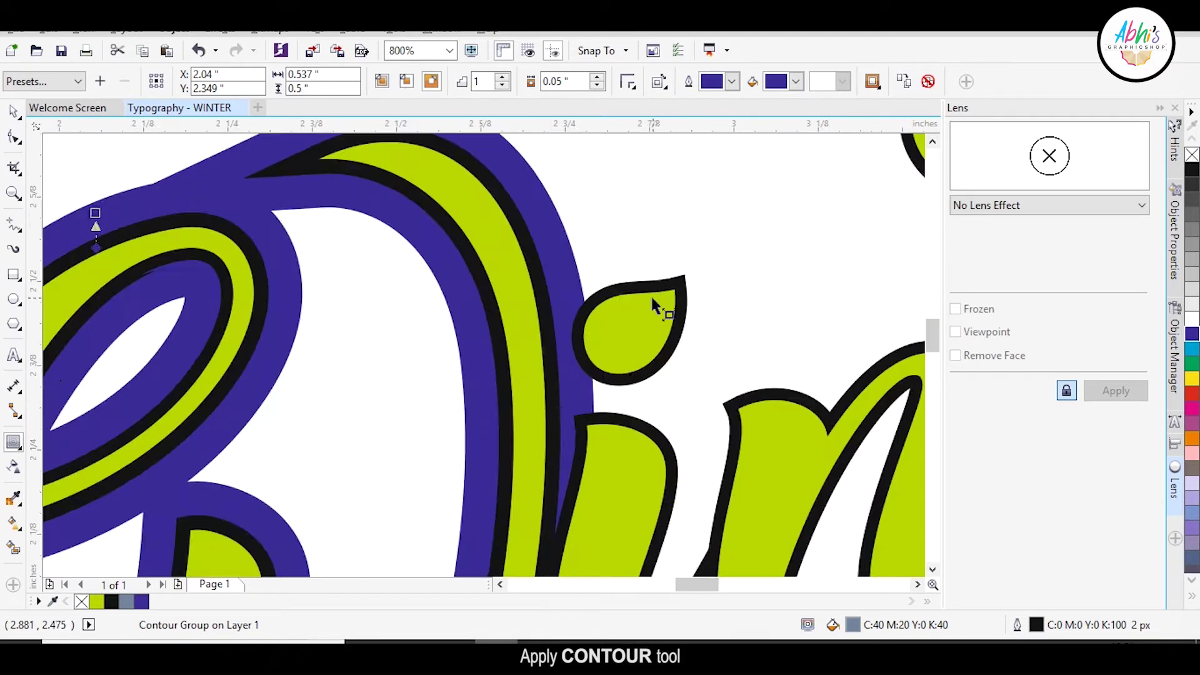
click(653, 298)
click(13, 548)
click(649, 288)
click(13, 112)
click(17, 468)
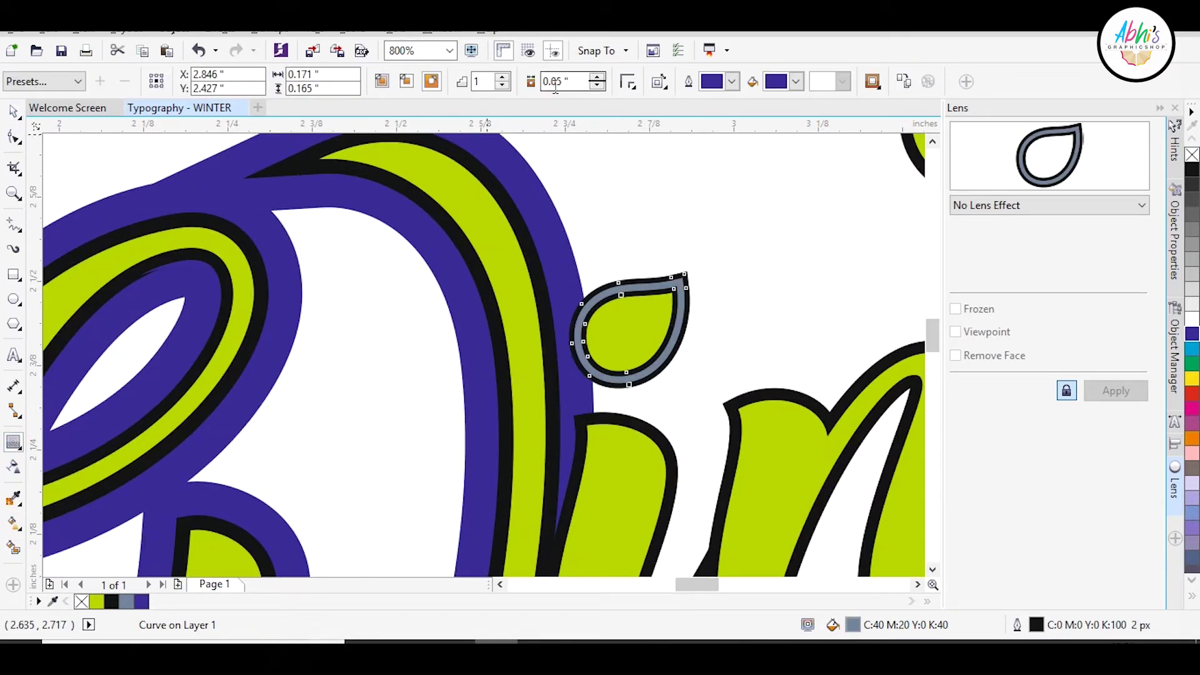
key(Return)
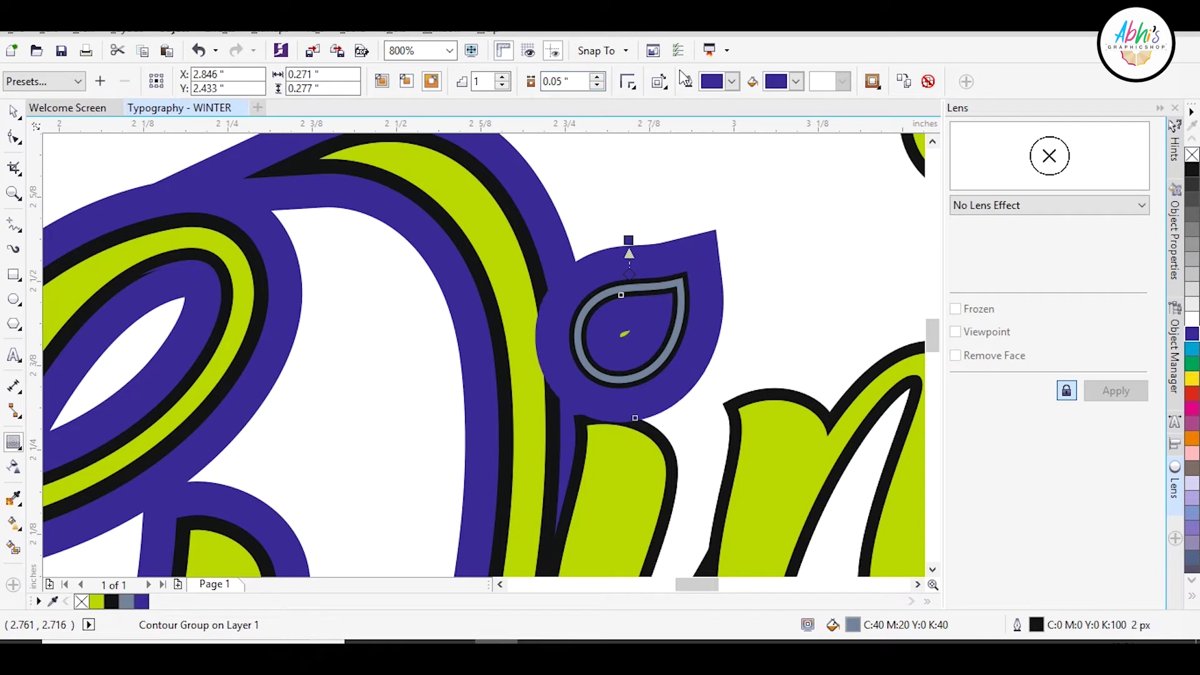
Smart-fill the contour bands of the i stem, n, t, e and r with blue-grey and a 2 px black outline
click(670, 472)
scroll(667, 477, down, 1)
scroll(667, 477, up, 1)
click(13, 548)
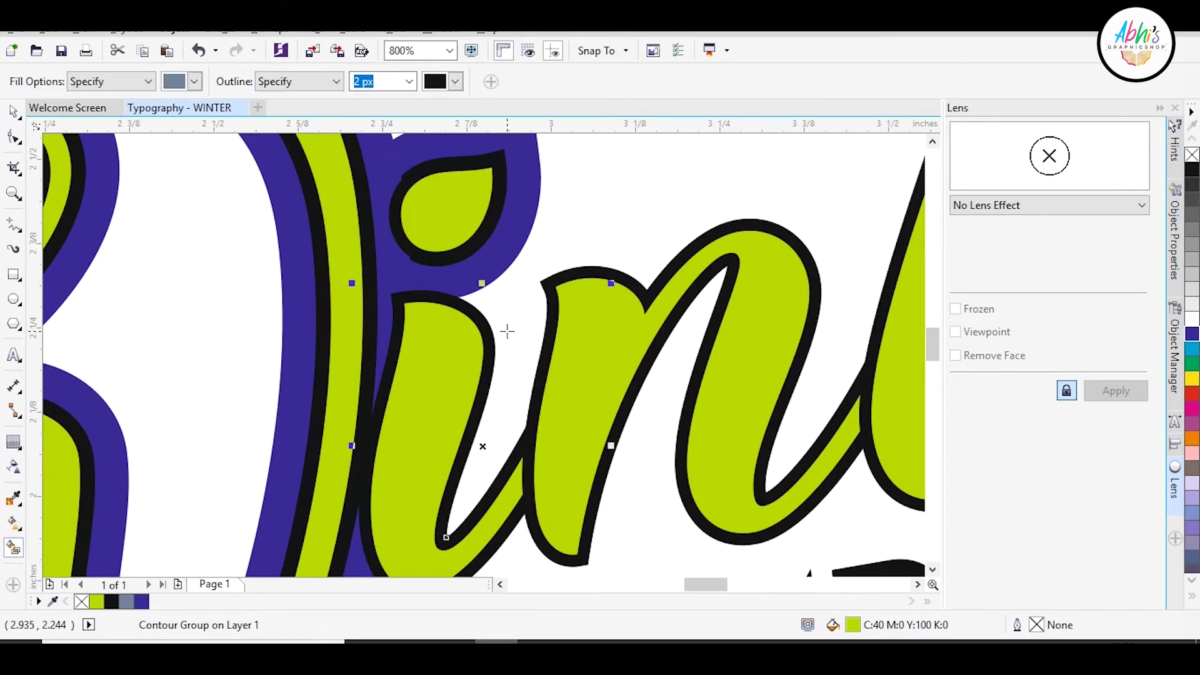
click(487, 326)
click(550, 279)
scroll(475, 266, down, 1)
click(683, 263)
scroll(913, 203, up, 1)
click(658, 294)
scroll(557, 295, down, 1)
scroll(557, 295, up, 1)
click(769, 244)
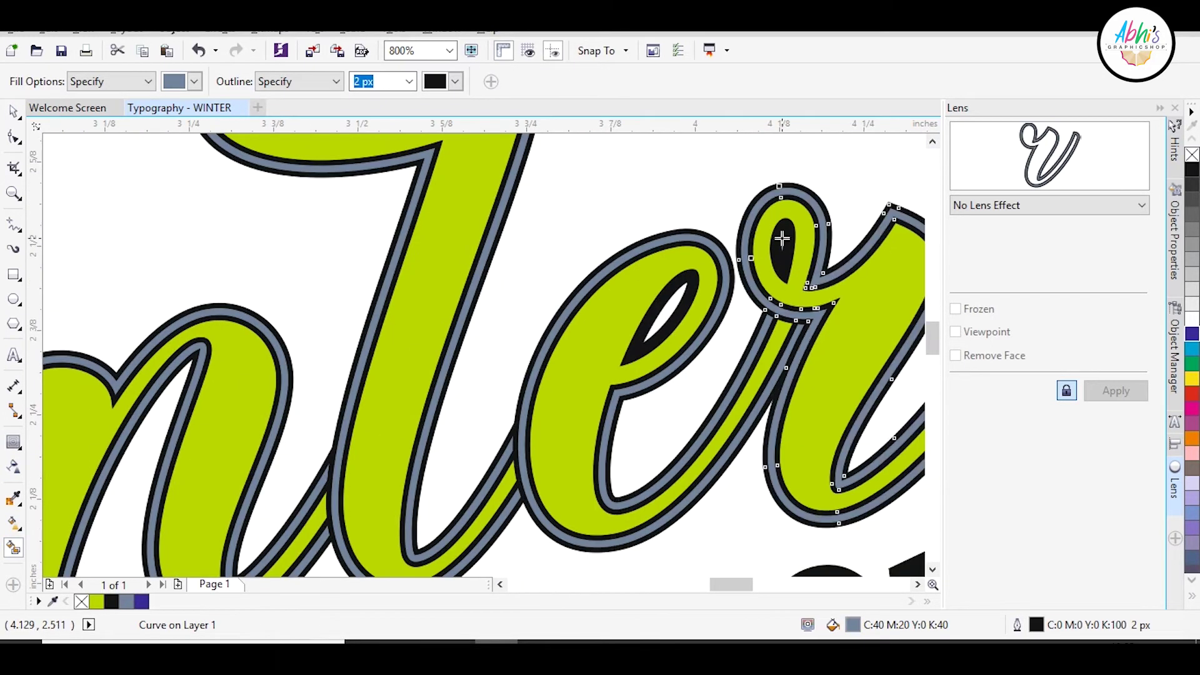
click(677, 305)
Add a blue outside contour with a 0.05-inch offset to the i stem's blue-grey outline and send it to the back
scroll(678, 305, down, 1)
click(19, 447)
scroll(327, 276, up, 1)
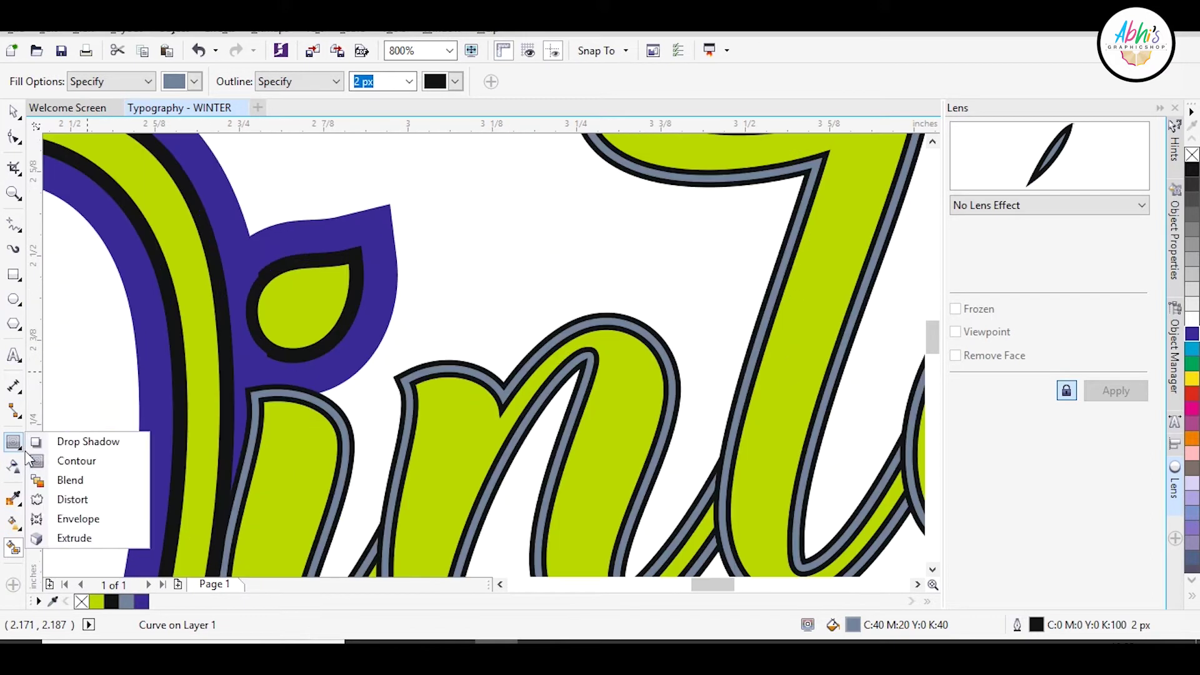
click(77, 461)
scroll(349, 403, up, 1)
click(335, 428)
text(6)
key(Return)
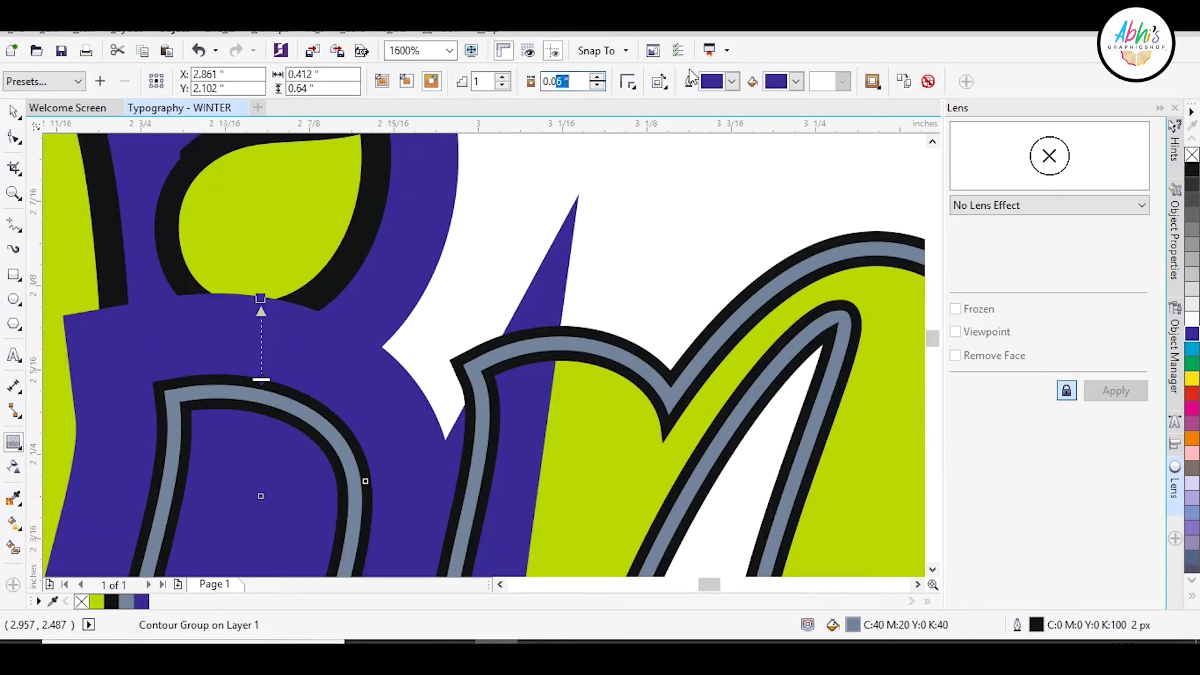
text(5)
key(Return)
key(shift+Page_Down)
scroll(521, 170, down, 1)
Add a blue outside contour with a 0.05-inch offset to the n's blue-grey outline and send it to the back
click(571, 263)
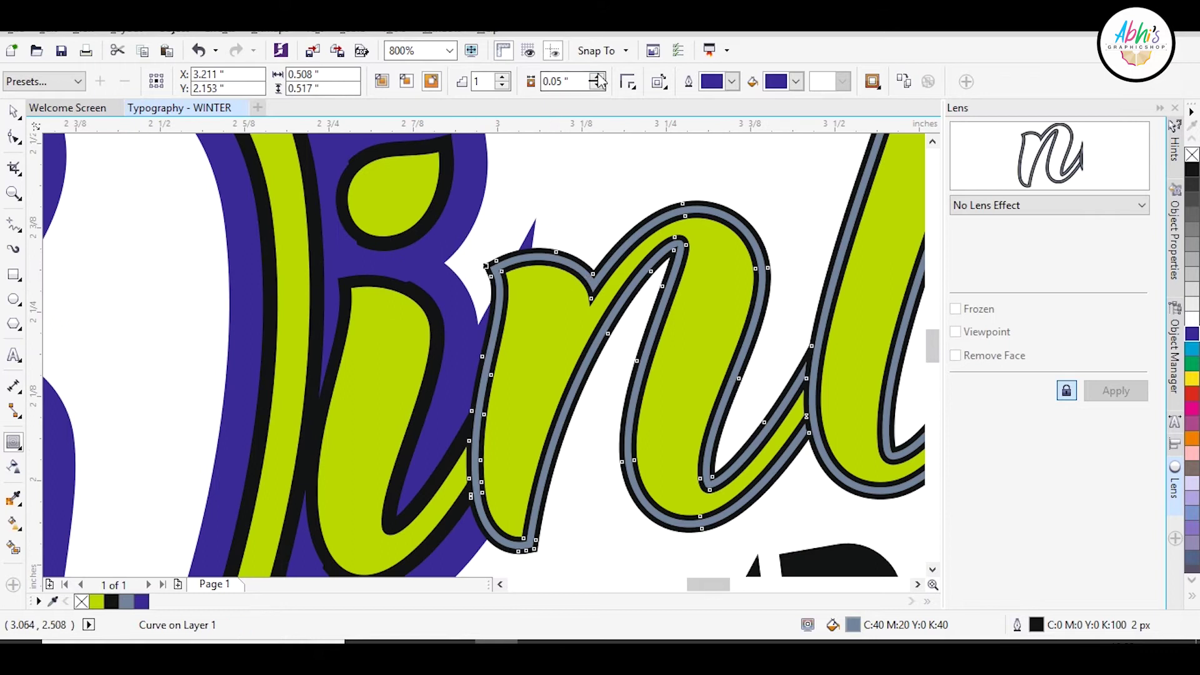
click(598, 77)
click(598, 86)
key(shift+Page_Down)
Contour the blue-grey outlines of the t, e and r in blue at a 0.05-inch offset, sending each to the back
scroll(507, 158, down, 1)
scroll(722, 139, up, 1)
click(659, 161)
click(598, 77)
scroll(594, 284, down, 1)
key(shift+Page_Down)
click(757, 241)
click(597, 77)
key(shift+Page_Down)
click(833, 202)
click(598, 77)
key(shift+Page_Down)
scroll(223, 296, down, 1)
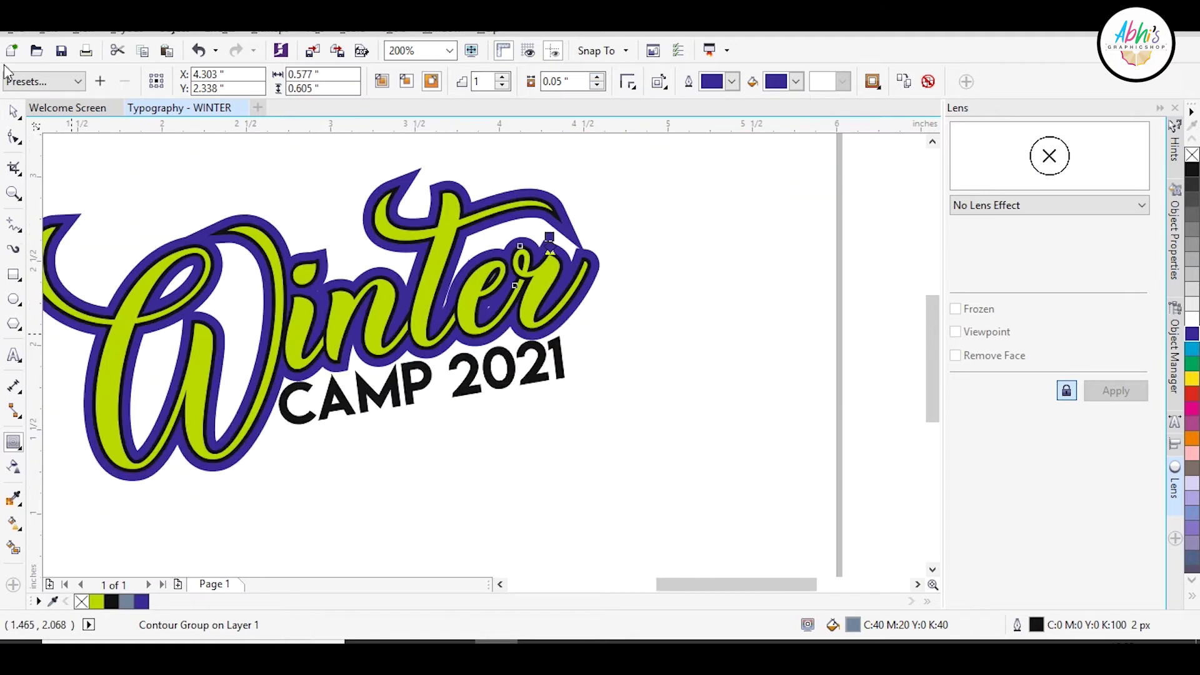
Smart-fill the W's blue contour band and its inner loop with blue-grey and a 2 px black outline
click(13, 112)
click(241, 355)
scroll(242, 355, up, 1)
scroll(789, 175, up, 2)
scroll(656, 222, down, 3)
scroll(342, 245, up, 1)
click(13, 548)
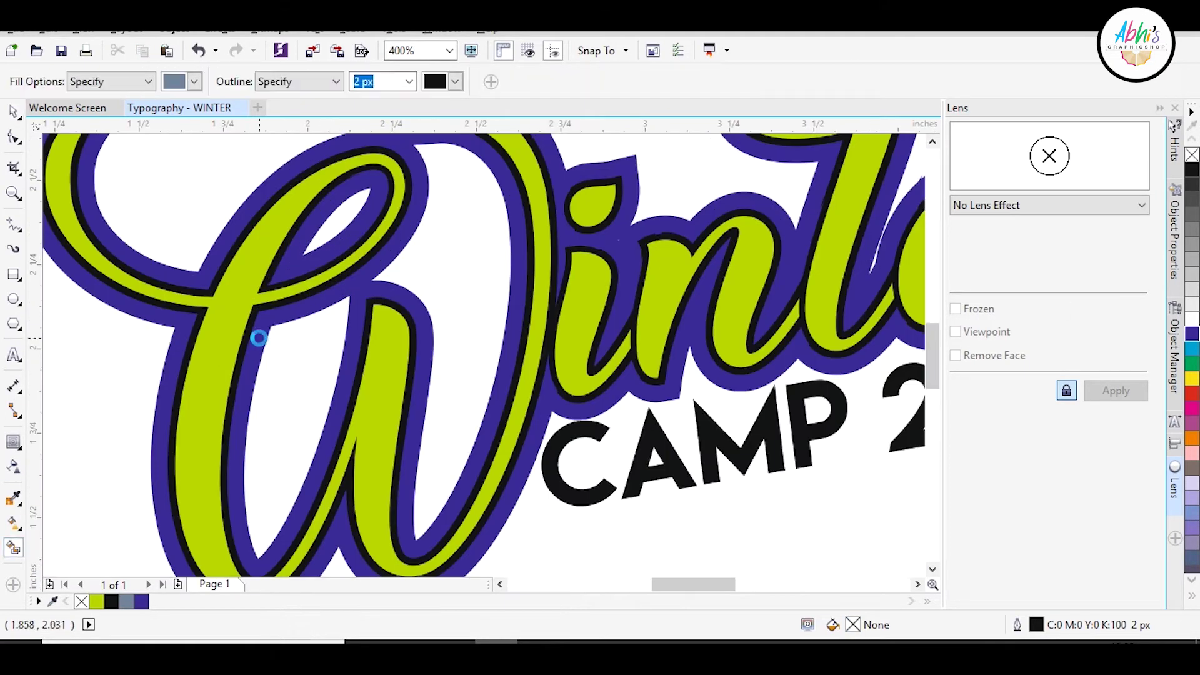
click(260, 338)
click(289, 263)
Smart-fill the blue contour bands around the i, n, t, e and r with blue-grey and a 2 px black outline
click(604, 241)
click(635, 236)
click(632, 287)
click(616, 390)
scroll(768, 280, up, 1)
click(762, 234)
click(743, 218)
click(870, 339)
click(886, 298)
scroll(625, 312, down, 1)
scroll(797, 286, up, 1)
click(605, 372)
scroll(719, 225, down, 1)
scroll(776, 350, down, 1)
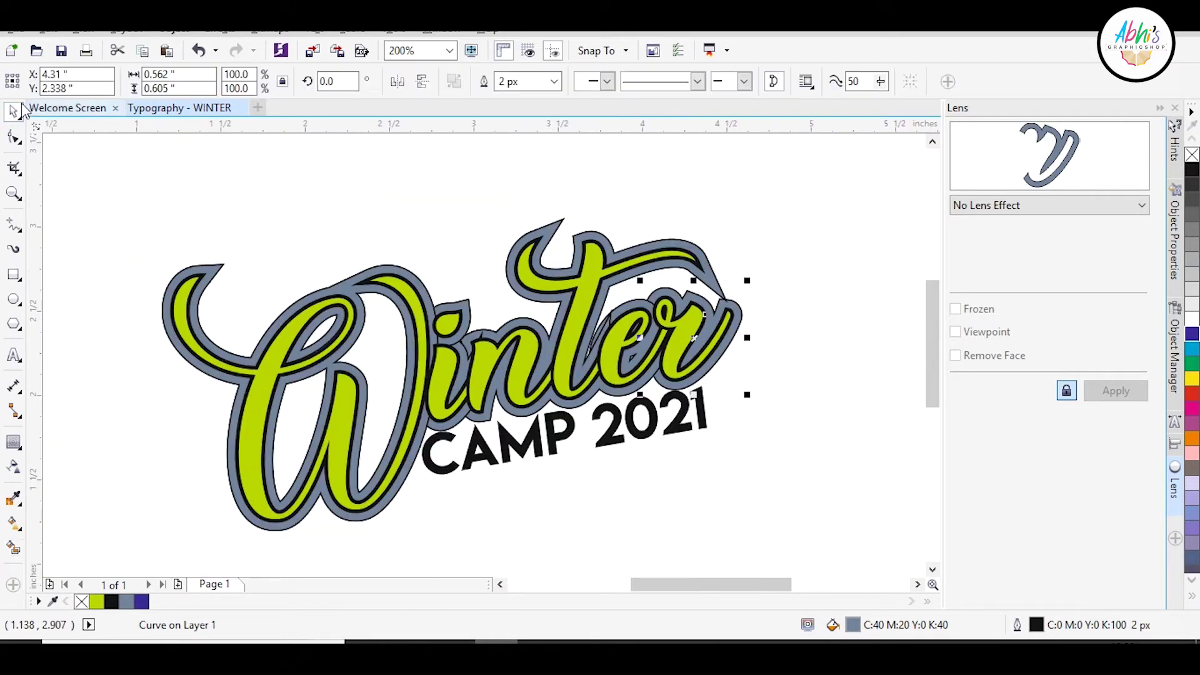
Weld the blue-grey outer outline pieces of the neighbouring letters into one shape behind the word Winter
click(13, 111)
scroll(679, 307, up, 2)
click(710, 309)
click(486, 81)
scroll(625, 230, down, 2)
scroll(554, 272, up, 2)
shift+click(552, 269)
click(486, 81)
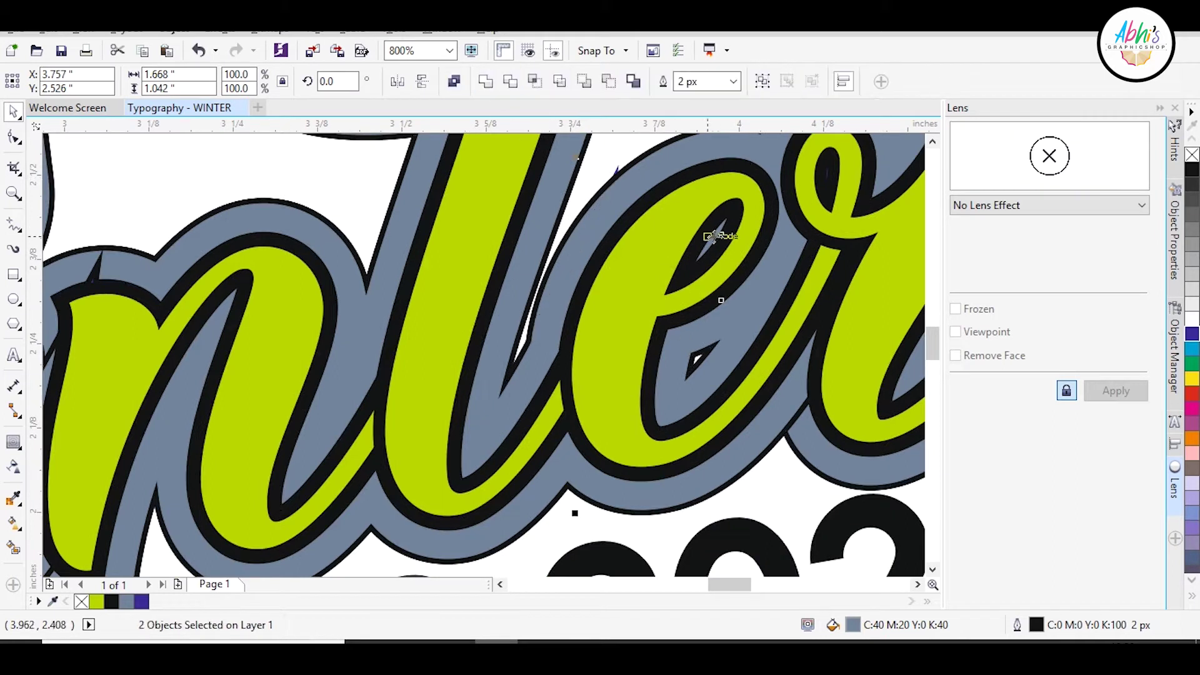
scroll(717, 245, down, 2)
scroll(570, 385, up, 1)
scroll(632, 407, down, 1)
scroll(416, 357, up, 1)
shift+click(415, 358)
click(486, 82)
shift+click(406, 408)
click(486, 81)
Cut the welded blue-grey outer outline off the page to reach the blue contours beneath it
scroll(473, 207, down, 1)
key(Delete)
key(ctrl+z)
click(498, 250)
click(381, 214)
drag(503, 258, 505, 171)
key(ctrl+z)
scroll(500, 259, up, 1)
scroll(505, 257, down, 1)
key(Delete)
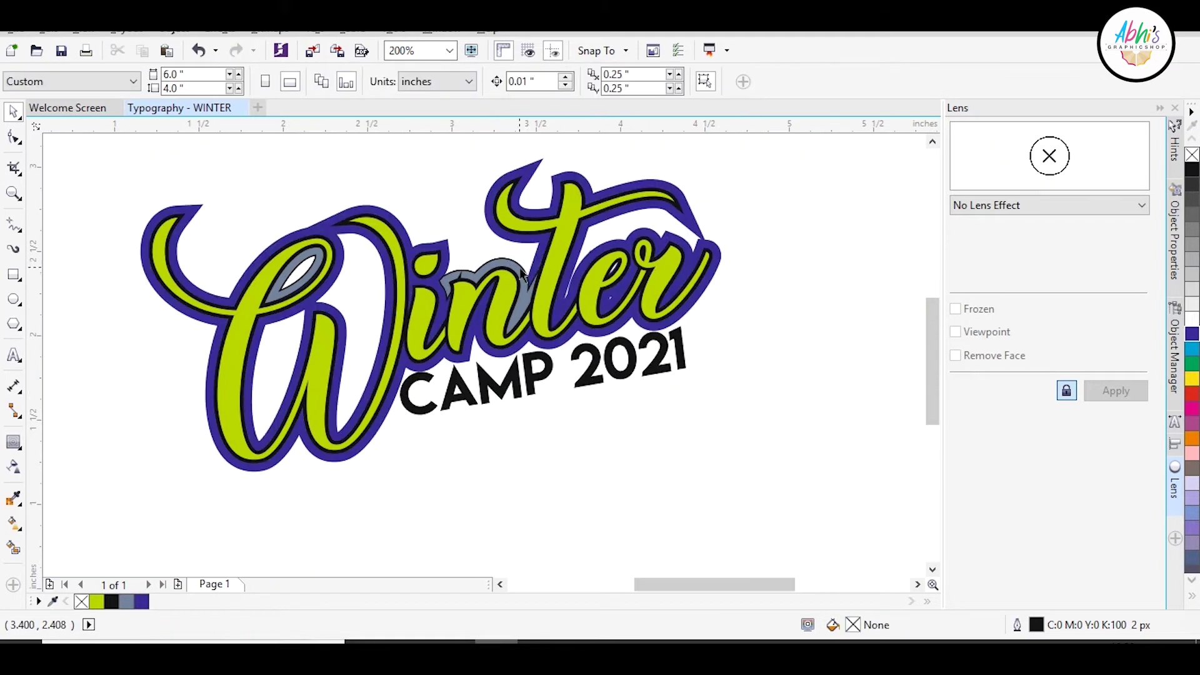
Delete the blue contours left behind the letters of Winter
click(481, 342)
key(Delete)
key(Delete)
click(399, 363)
key(Delete)
click(436, 250)
key(Delete)
Paste the welded blue-grey outline back and weld it with the remaining piece in the W's loop
key(ctrl+v)
shift+click(310, 258)
click(495, 82)
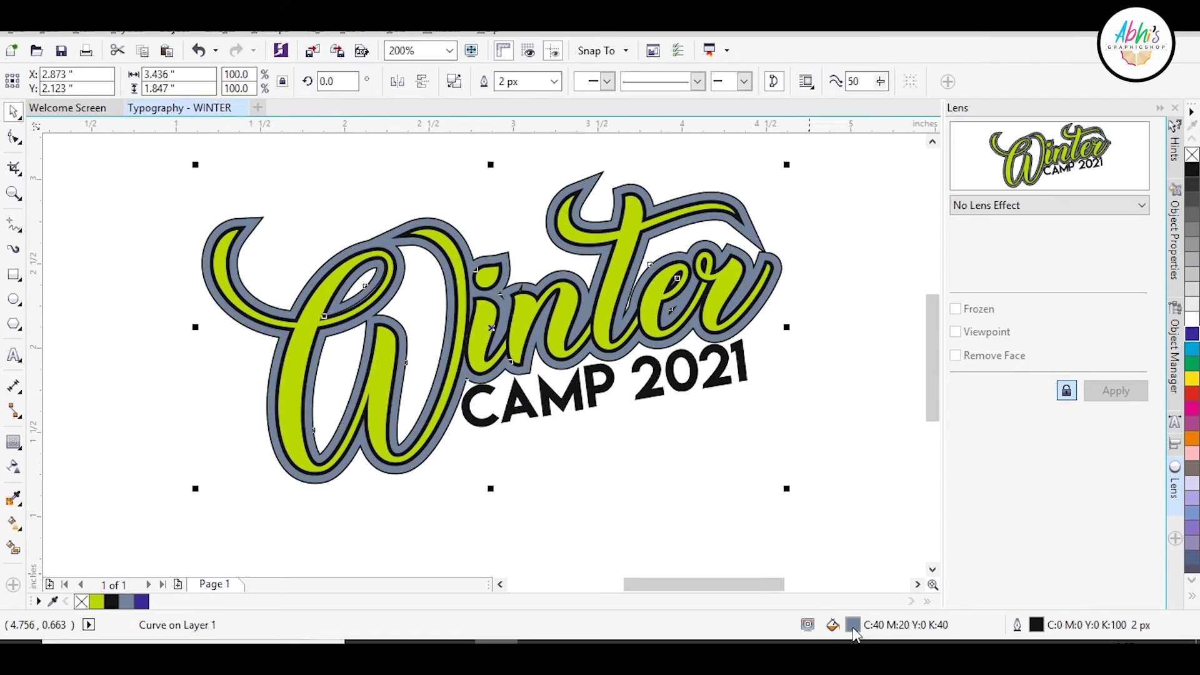
Change the fill of the welded outer outline to dark navy blue
double_click(854, 627)
drag(628, 445, 624, 480)
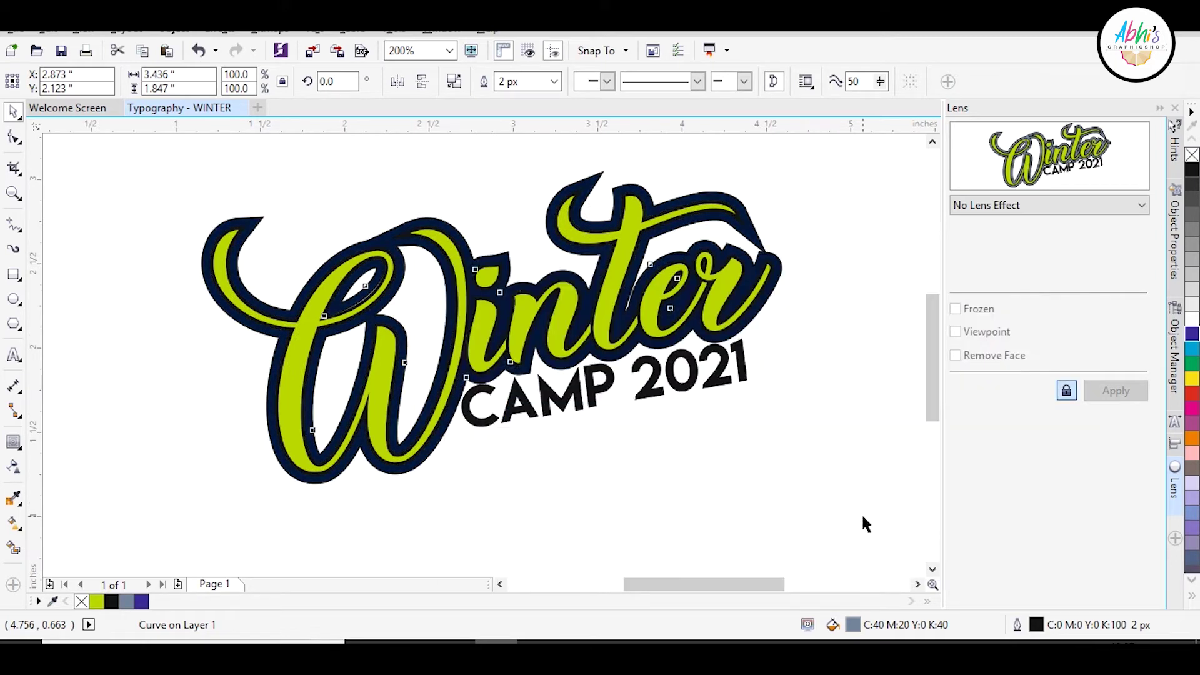
Try a yellow outline colour and magenta fill on the r's inner contour
scroll(782, 281, up, 5)
click(730, 269)
click(855, 315)
click(726, 219)
click(732, 82)
click(737, 120)
click(772, 178)
click(752, 260)
click(796, 81)
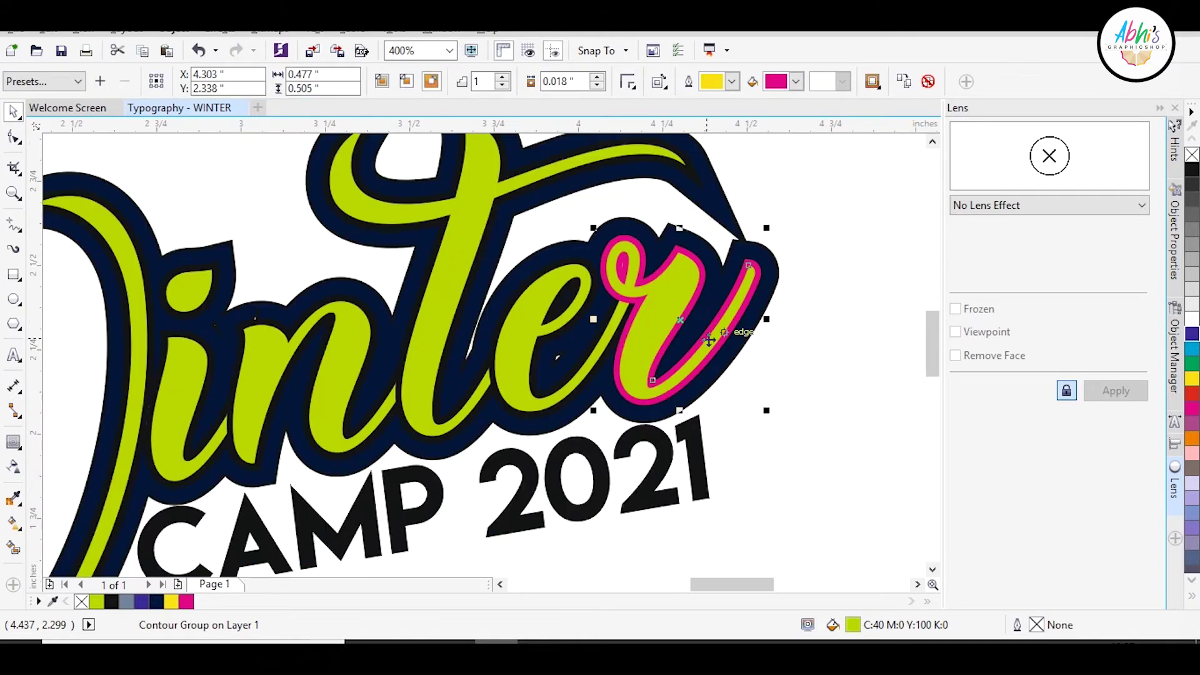
Set the fill of the inner contours on the e and r to red
click(583, 267)
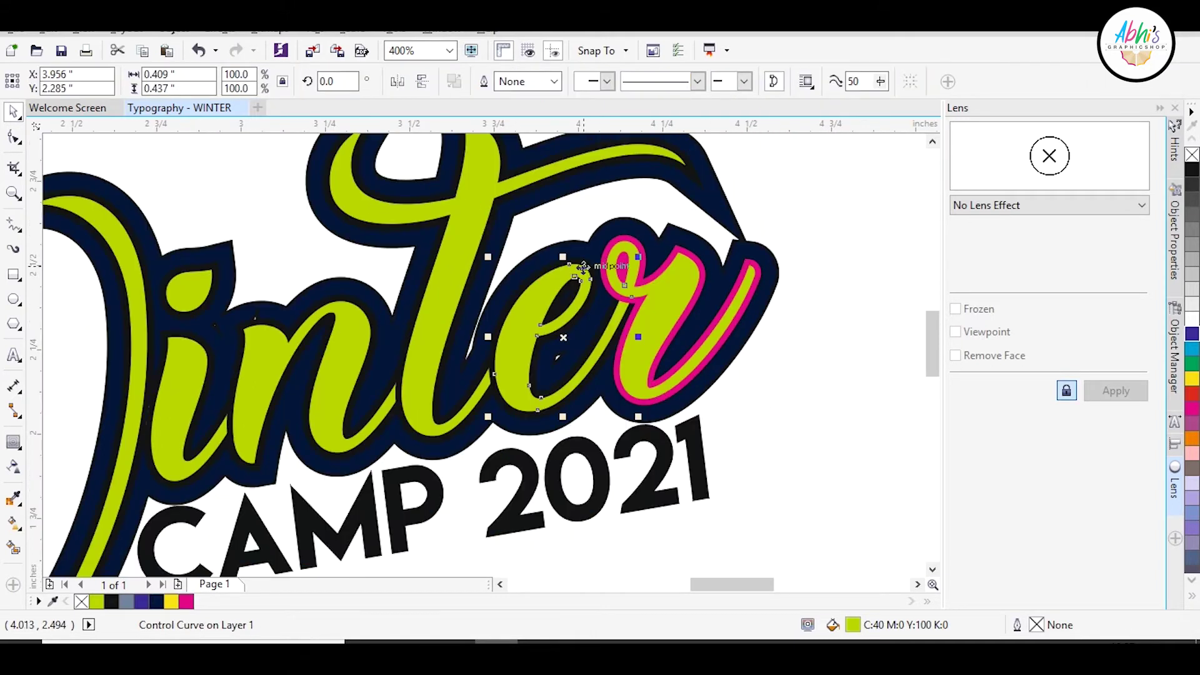
click(551, 264)
click(797, 81)
click(821, 102)
click(691, 252)
click(797, 81)
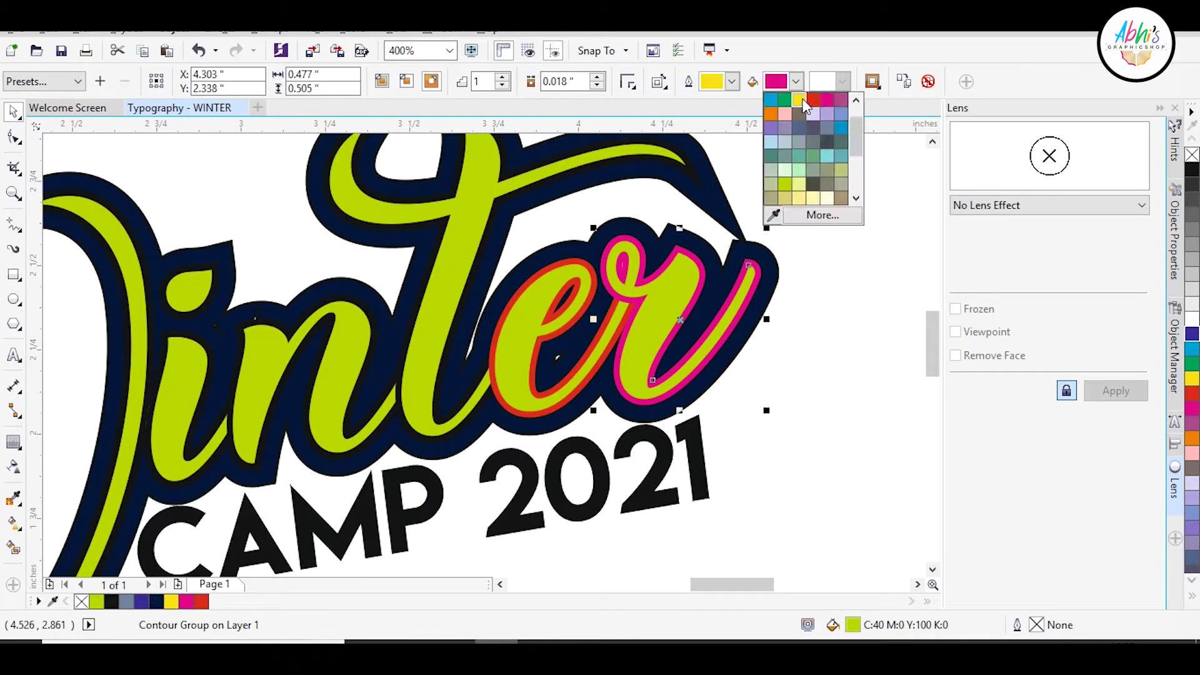
click(821, 102)
Set the fill of the inner contours on the t, n, i and W to the same red
click(479, 217)
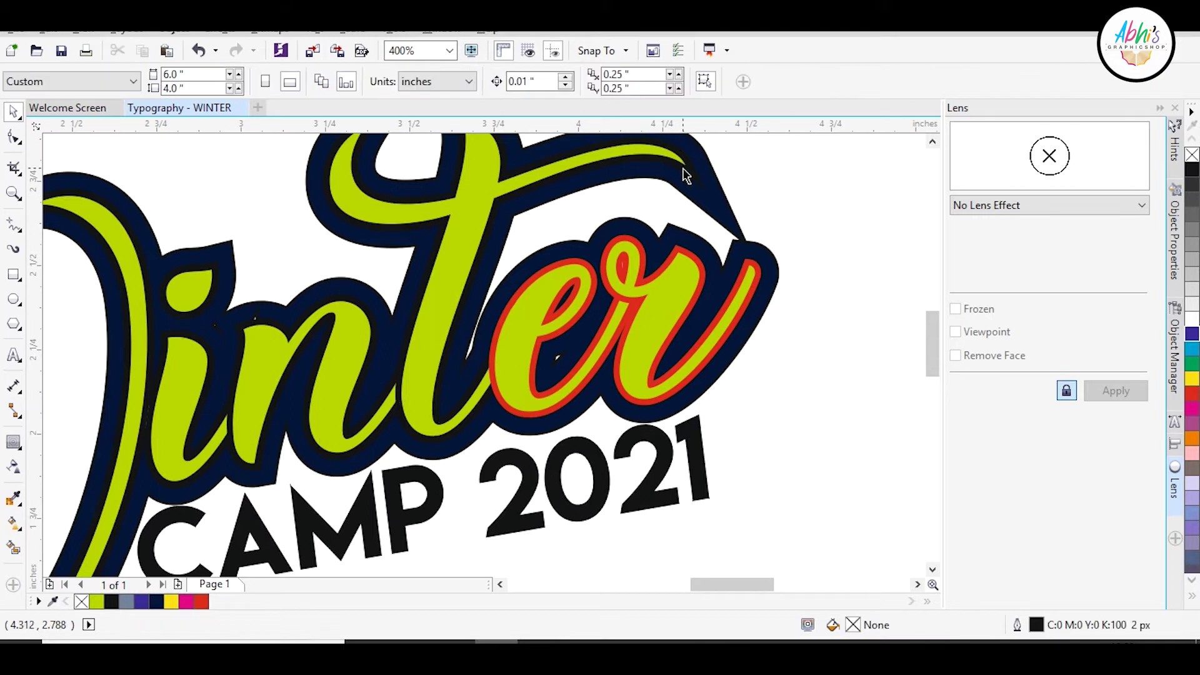
click(410, 279)
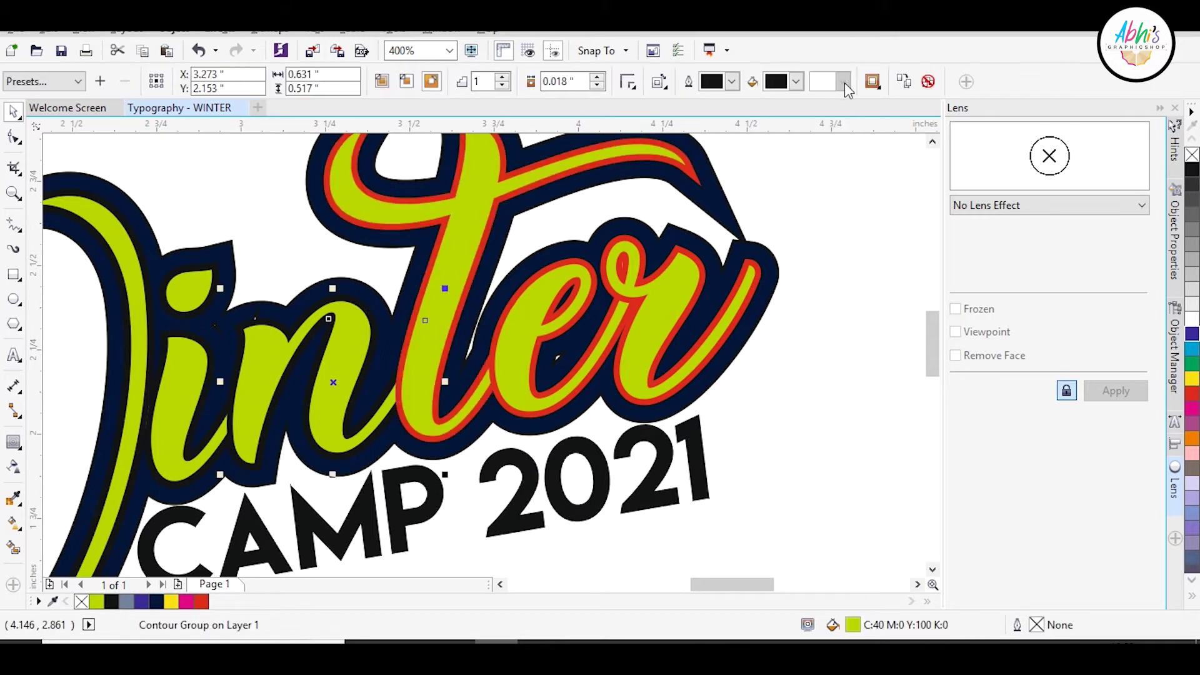
click(796, 81)
click(819, 127)
click(216, 289)
click(796, 81)
click(819, 127)
click(209, 360)
click(796, 81)
click(819, 127)
click(111, 210)
click(796, 81)
click(819, 127)
click(264, 348)
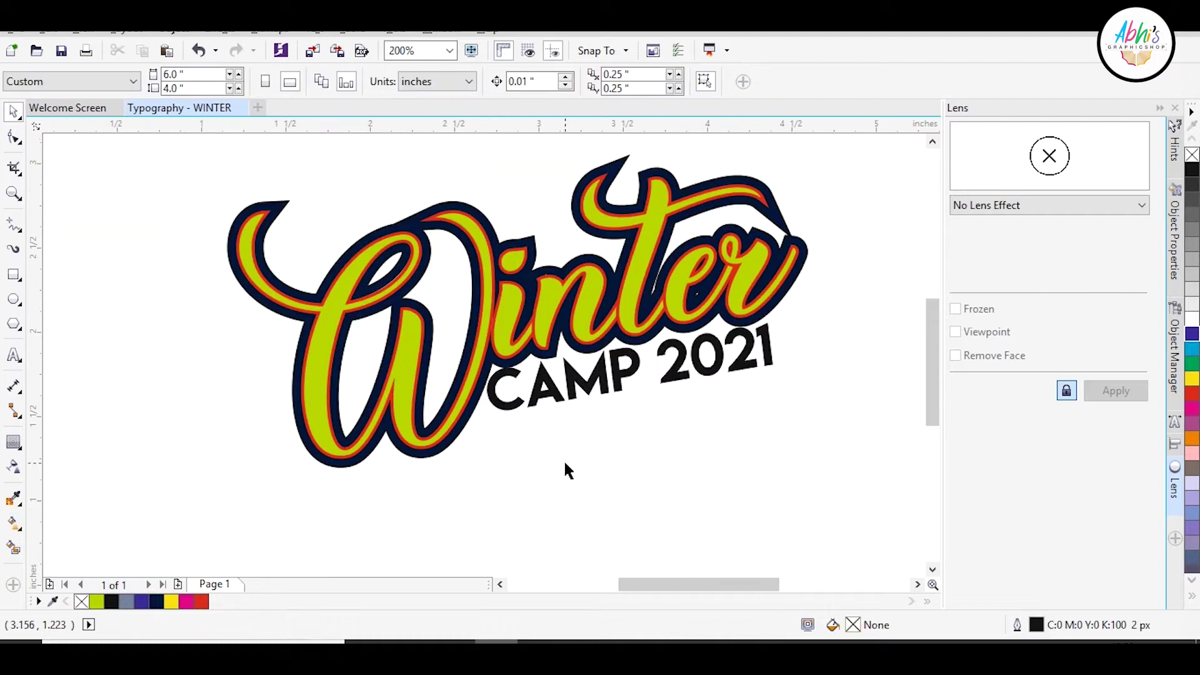
Apply a linear fountain fill to the W, running downward from lime green to darker green
click(14, 522)
click(325, 375)
drag(359, 256, 359, 475)
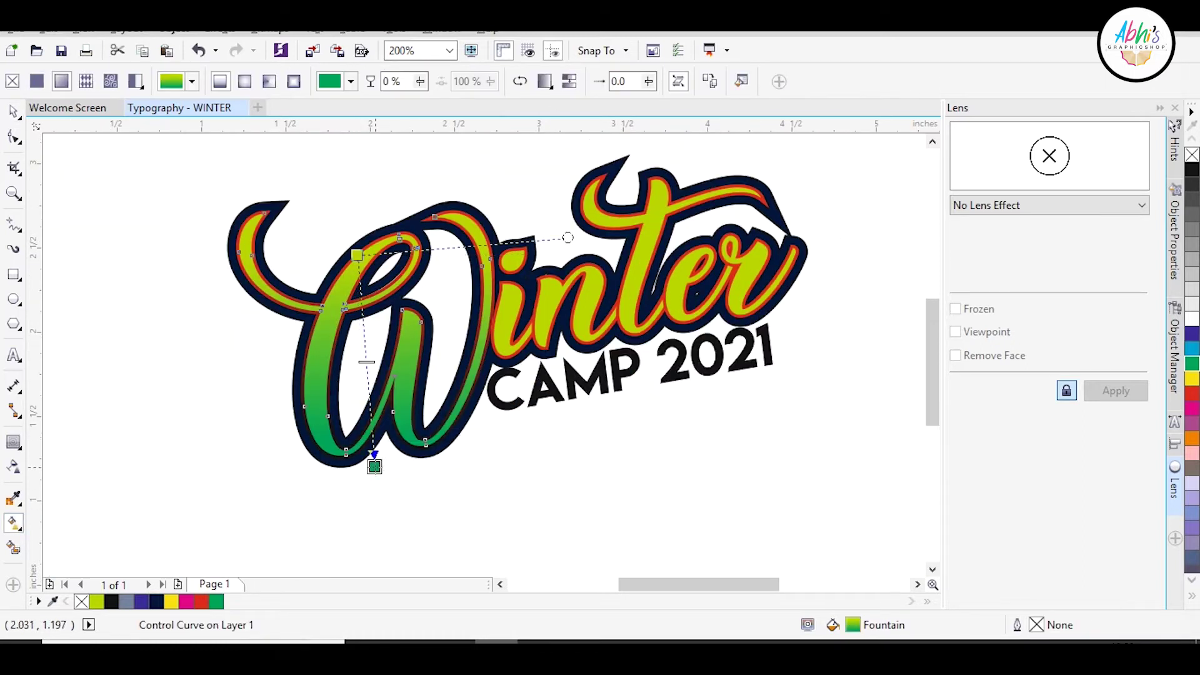
Copy the W's lime-to-green fountain fill onto the other letters of Winter
click(14, 111)
click(515, 304)
key(ctrl+shift+a)
key(Return)
click(348, 284)
click(601, 270)
key(ctrl+shift+a)
key(Return)
click(347, 284)
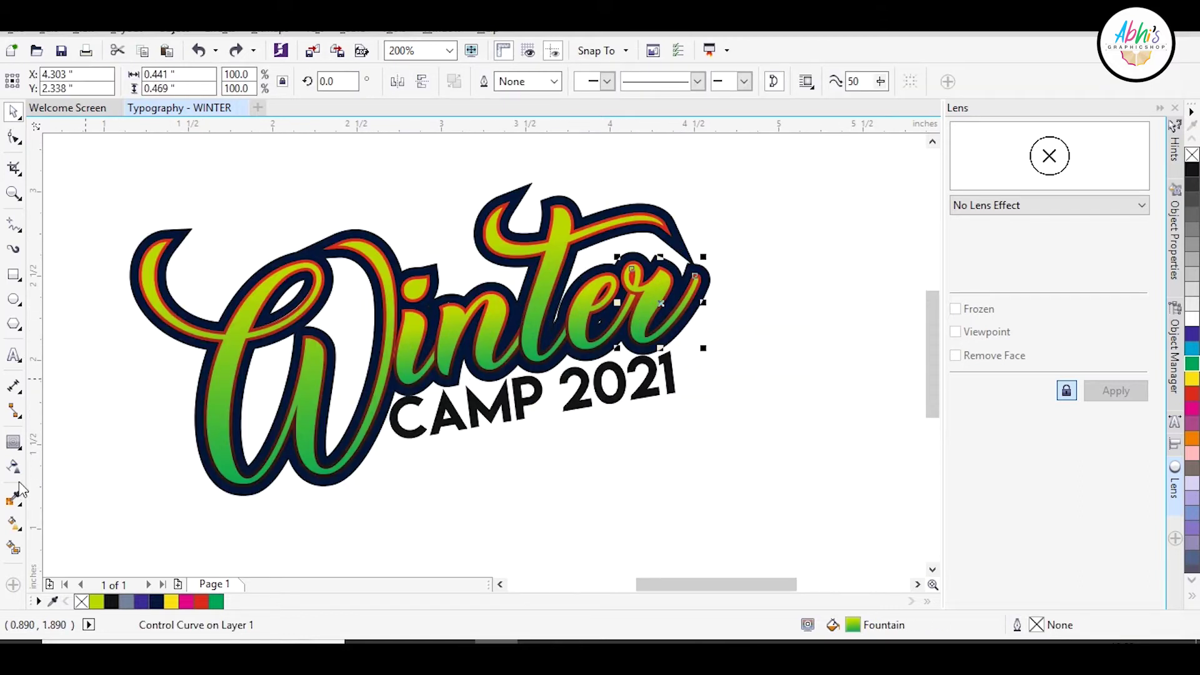
Extend the end of the r's fountain fill further downward below the letter
click(14, 522)
drag(660, 341, 651, 377)
key(space)
Move the CAMP 2021 text slightly downward, away from the Winter lettering
click(606, 288)
click(558, 240)
click(490, 341)
click(662, 370)
drag(529, 350, 543, 350)
drag(663, 361, 665, 363)
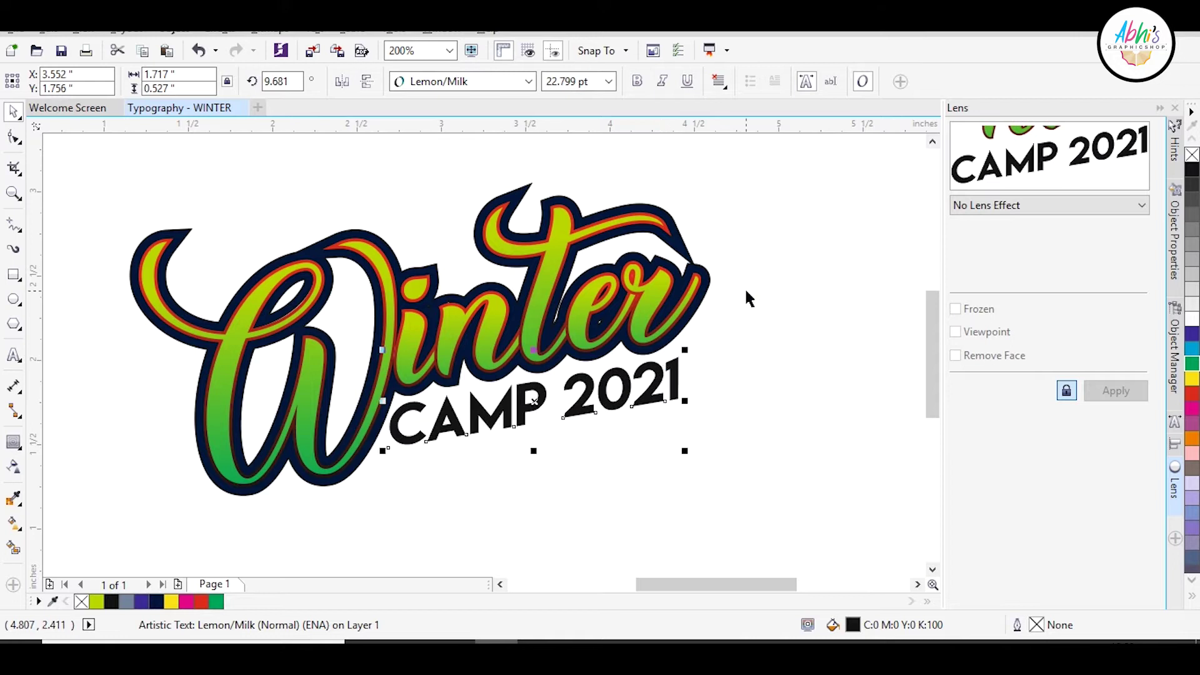
key(Escape)
Set the fountain end colour of the inner contours on the r and e to yellow
scroll(714, 262, down, 1)
scroll(694, 272, up, 2)
click(736, 271)
click(846, 82)
click(866, 156)
click(793, 207)
click(550, 250)
click(842, 82)
click(853, 128)
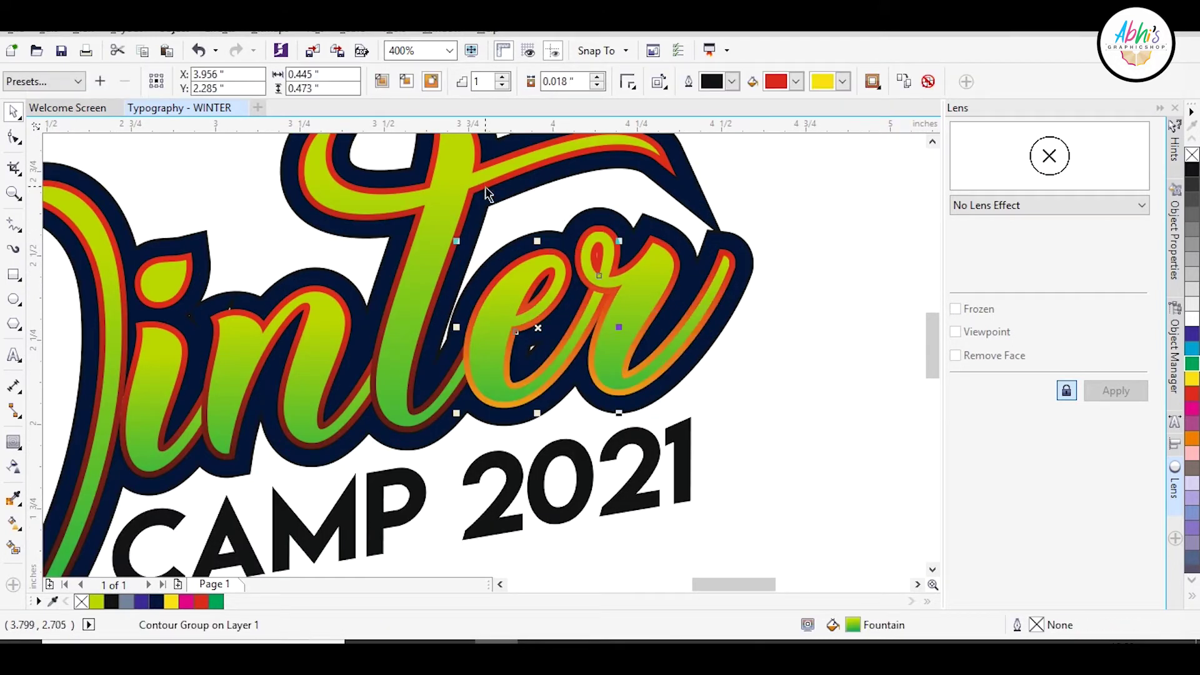
Set the fountain end colour of the t's and n's inner contours to yellow
click(487, 181)
click(843, 82)
click(853, 128)
click(339, 301)
click(288, 274)
click(305, 290)
click(843, 81)
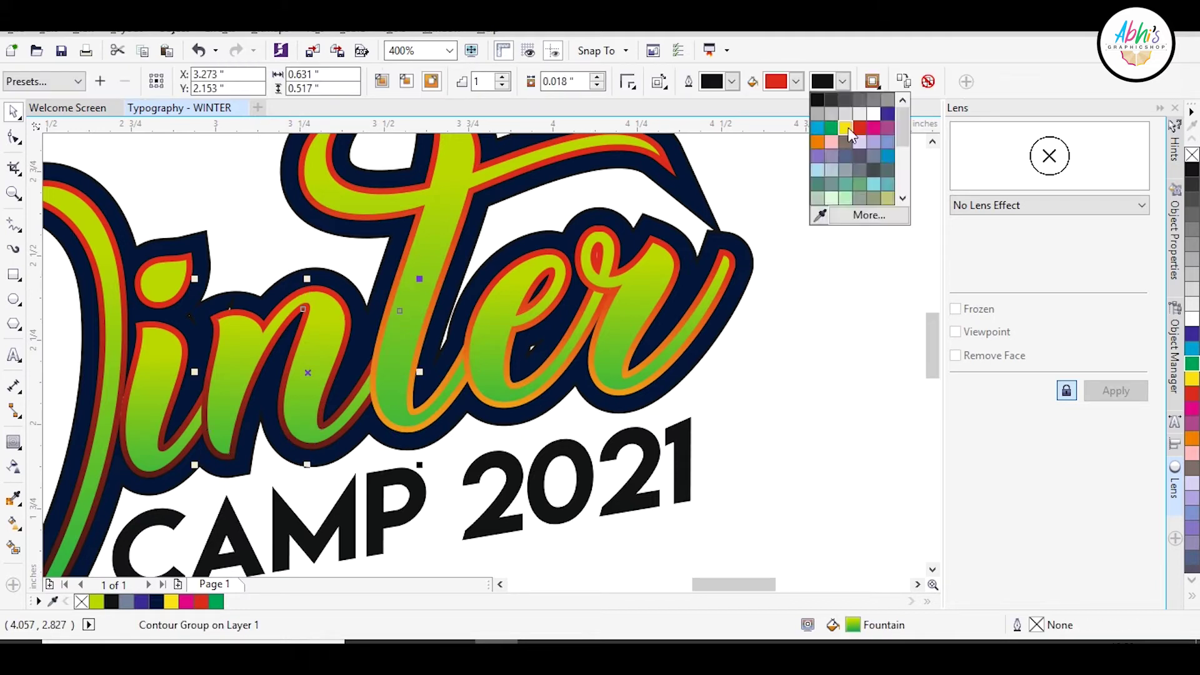
click(853, 128)
Apply the same yellow fountain end colour to the inner contours of the i and W
click(175, 329)
click(843, 82)
click(853, 128)
click(119, 257)
click(842, 82)
click(852, 129)
click(789, 210)
scroll(755, 245, down, 1)
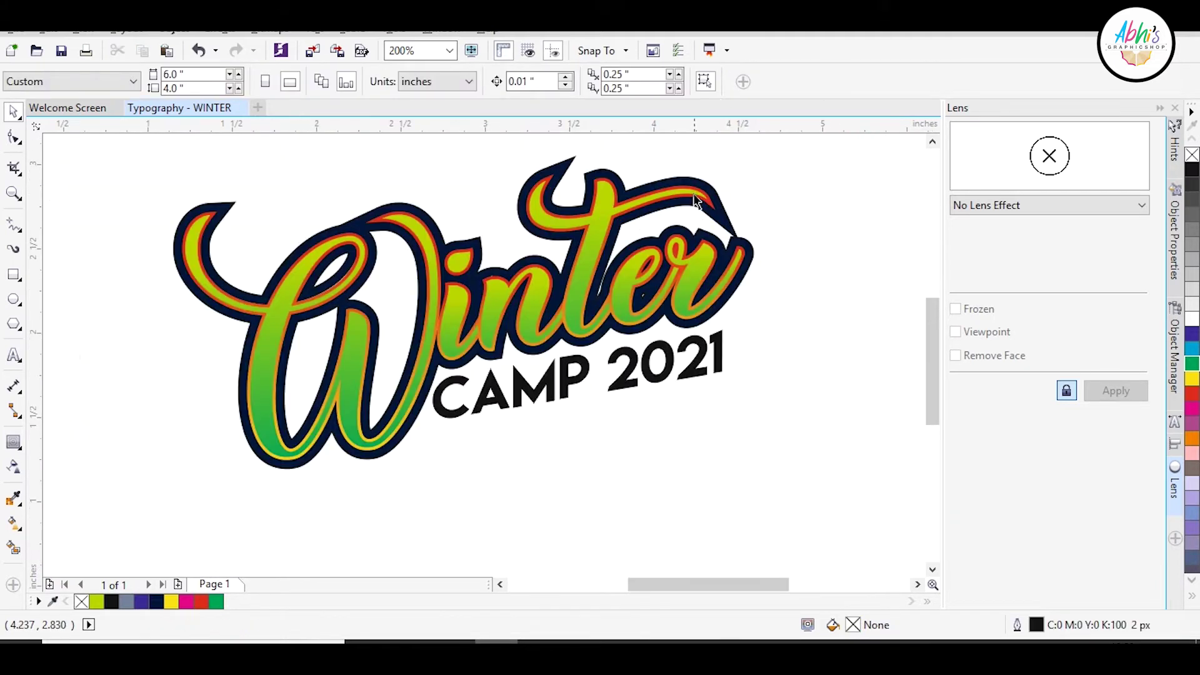
Change the lower end colour of the W's fountain fill to dark green, C90 M15 Y100 K62
click(346, 433)
click(13, 524)
click(292, 459)
double_click(216, 603)
click(686, 549)
click(335, 453)
click(407, 379)
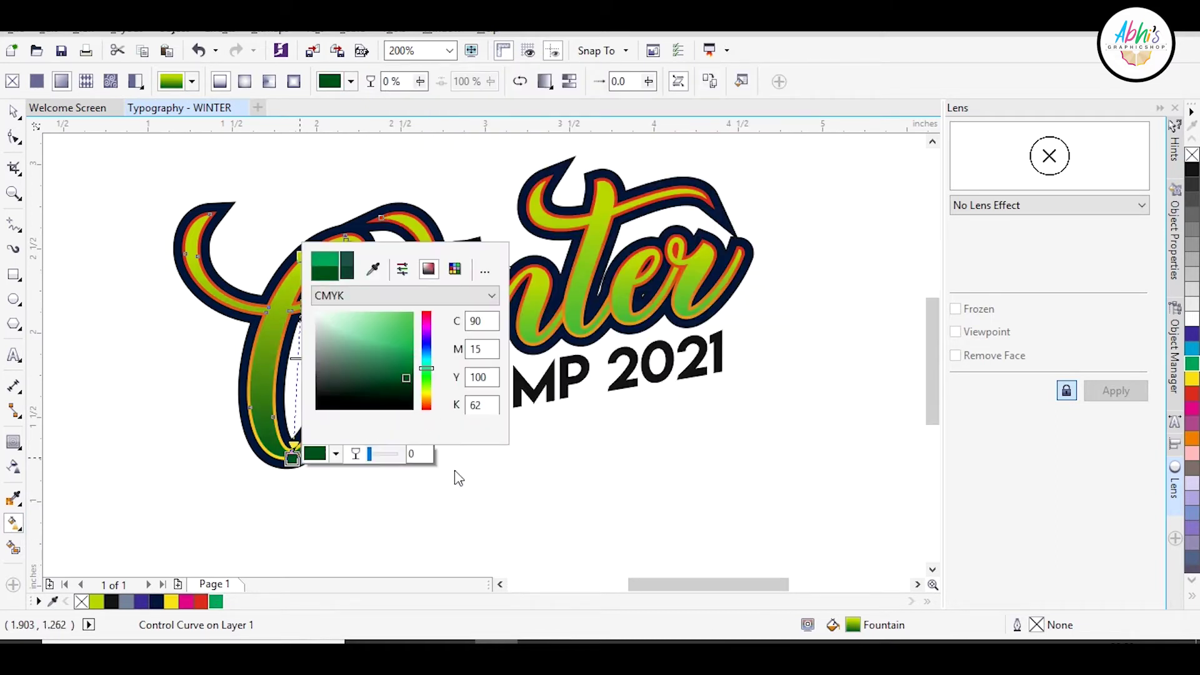
Try yellow and pale green as the start colour of the W's fountain fill, and return it to lime green
drag(303, 257, 326, 266)
click(1192, 366)
scroll(281, 283, up, 1)
scroll(1192, 250, down, 4)
click(1193, 195)
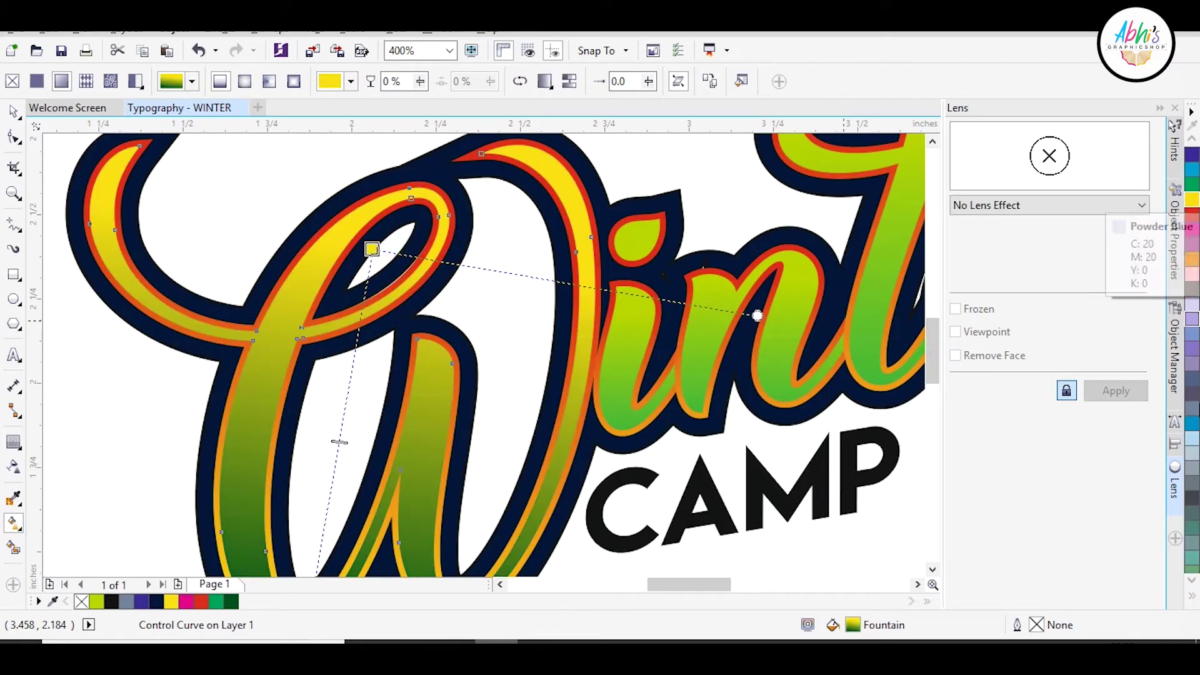
scroll(1193, 312, down, 4)
click(1192, 469)
click(1192, 543)
scroll(288, 261, down, 1)
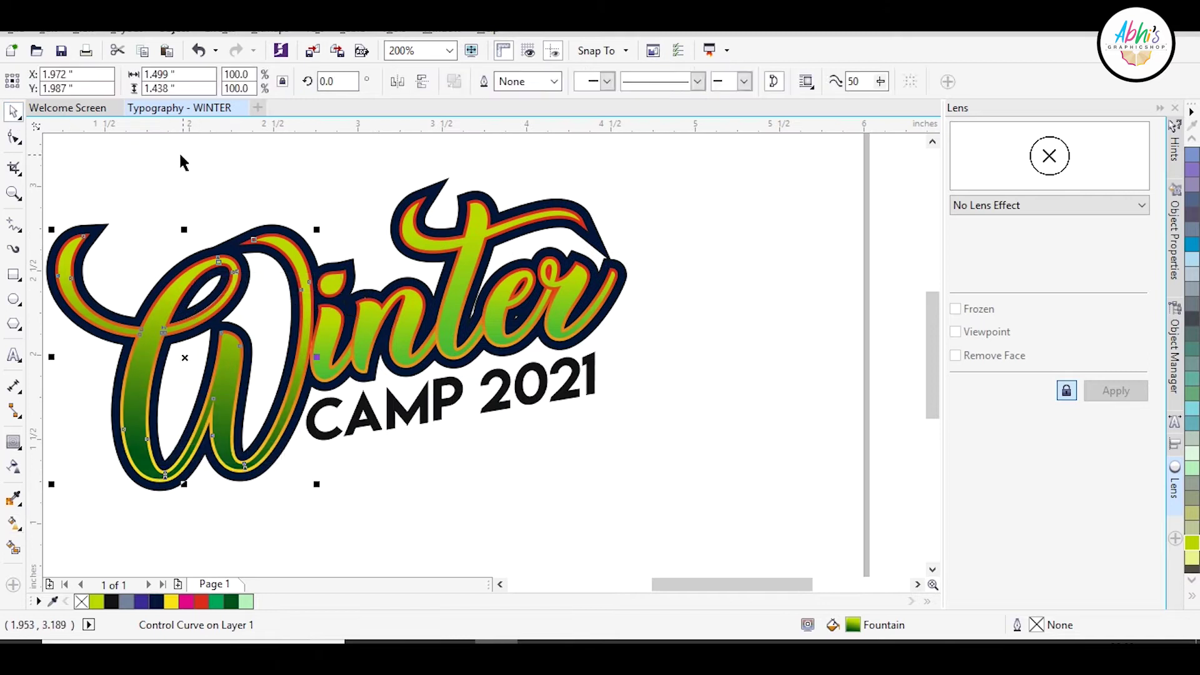
Copy the W's lime-to-dark-green fountain fill onto the remaining letters of Winter
click(14, 111)
scroll(316, 335, up, 1)
click(330, 335)
key(ctrl+shift+a)
key(Return)
click(299, 275)
click(513, 282)
click(739, 238)
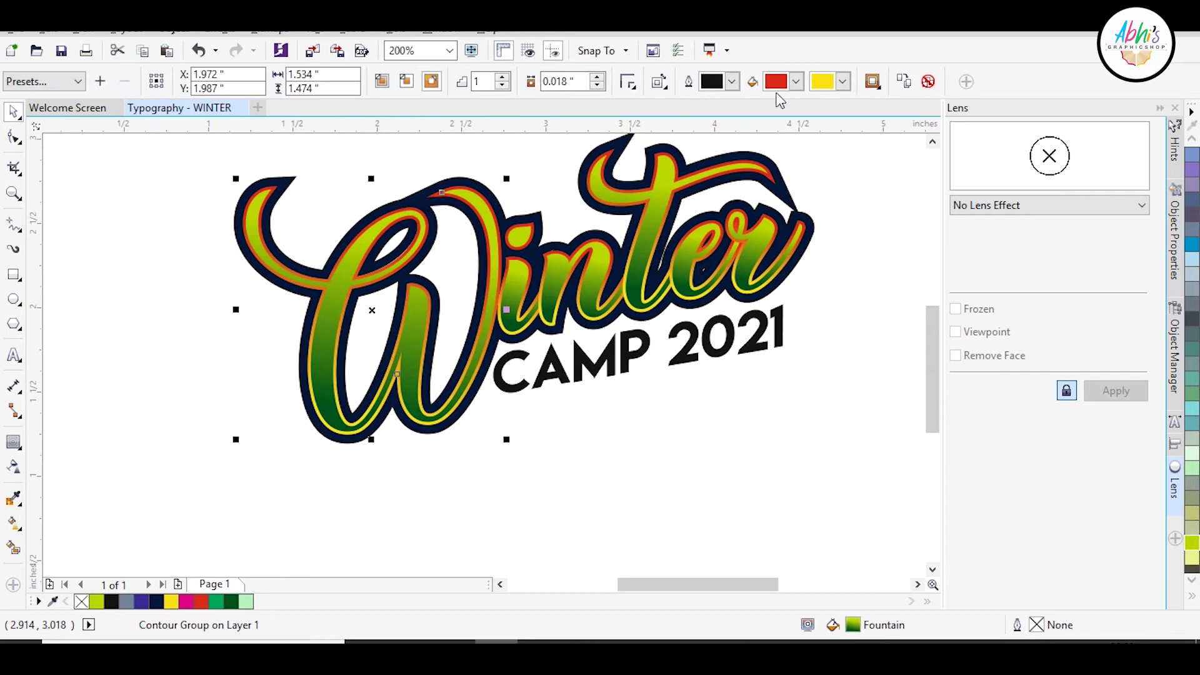
Set the W contour's fountain end colour to white and its fill to a light ice blue
click(843, 81)
click(863, 172)
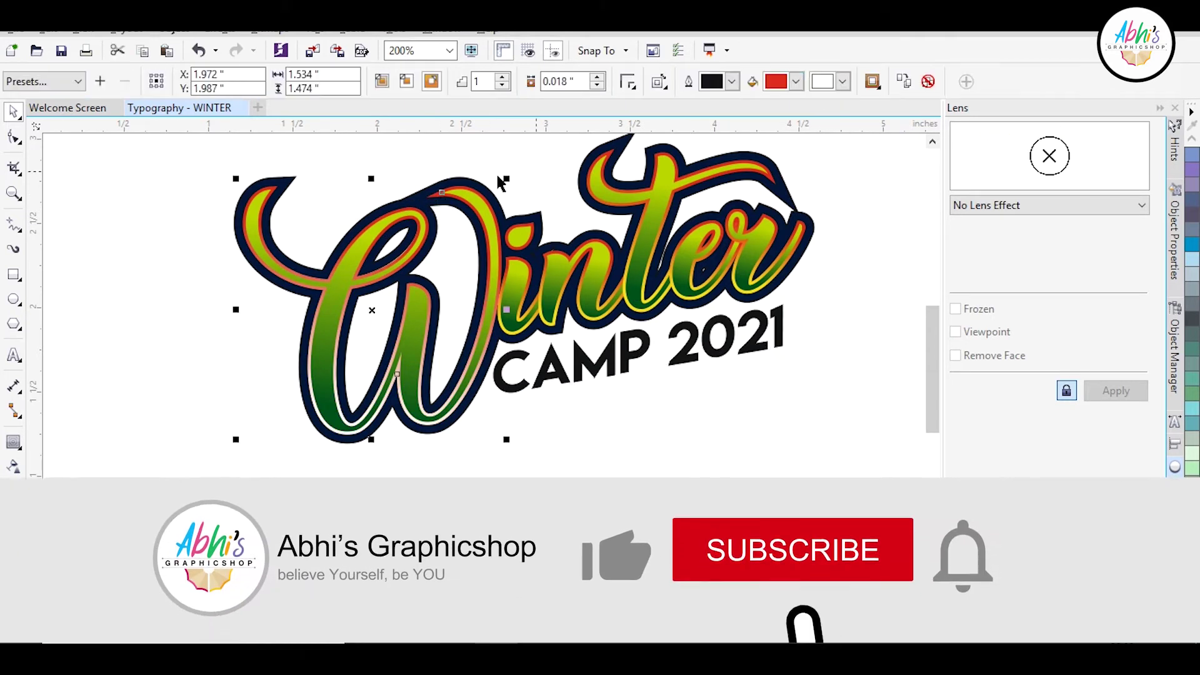
click(796, 81)
click(827, 183)
click(796, 82)
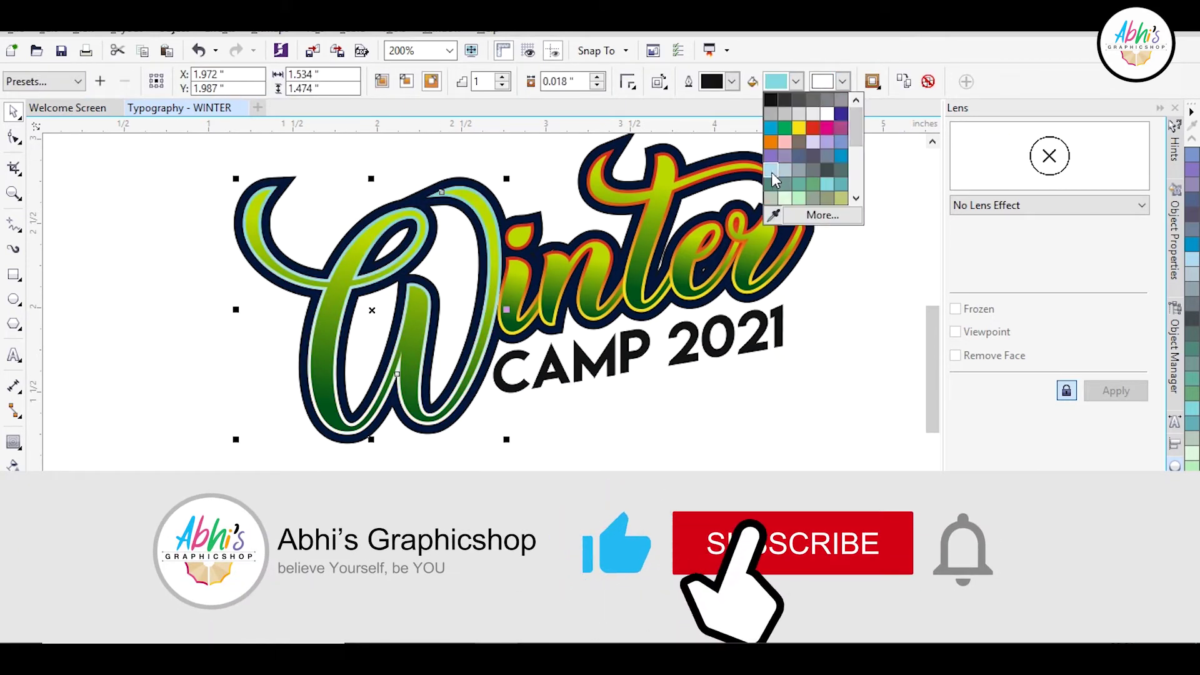
click(779, 179)
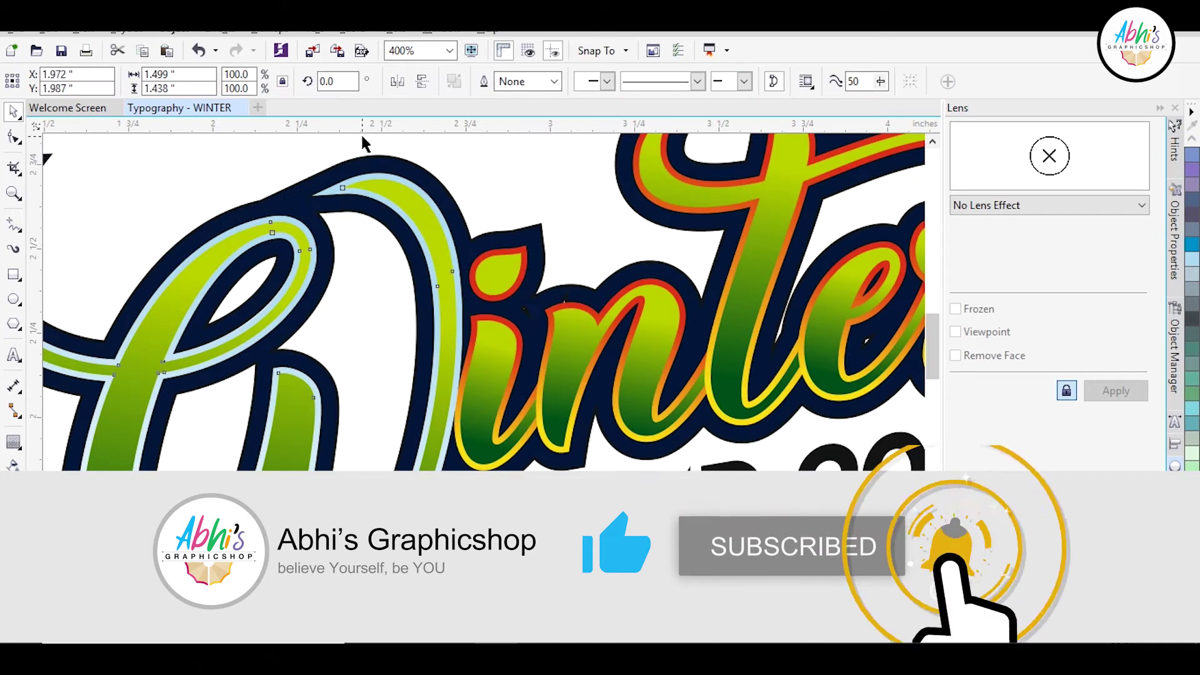
Change the fill of the W's inner contour to a custom, paler blue
click(365, 178)
click(796, 81)
click(820, 215)
mouse_move(869, 188)
mouse_down()
mouse_move(854, 150)
mouse_move(857, 196)
mouse_up()
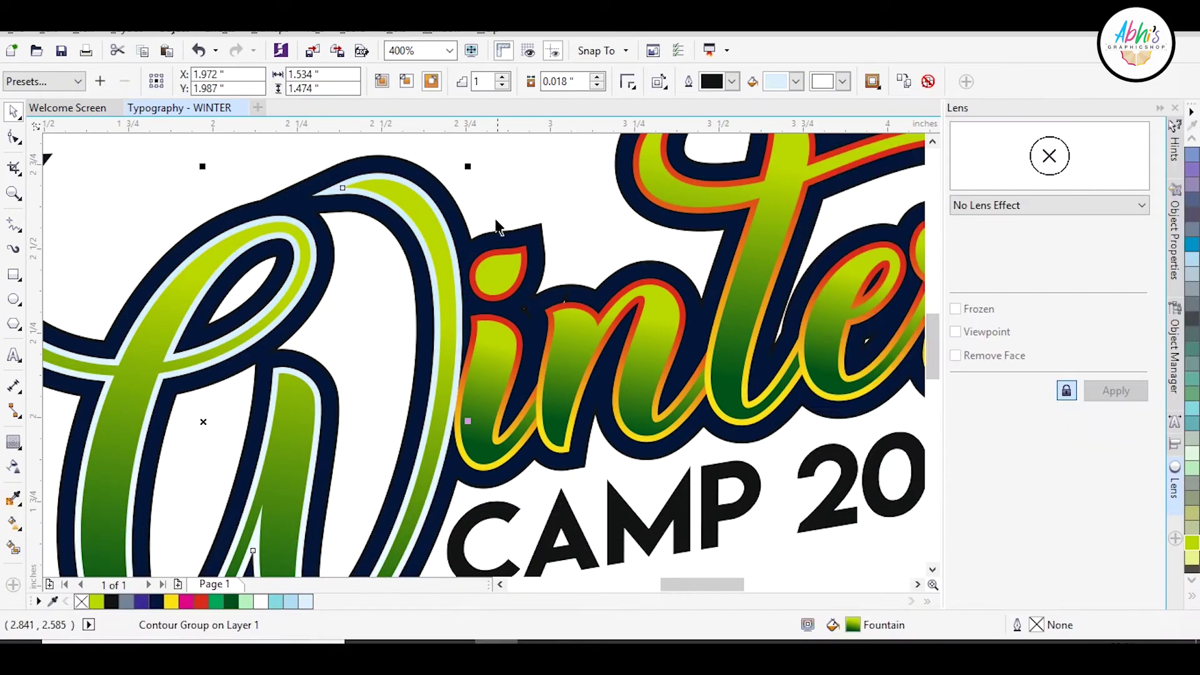
Fill the contour around the i's dot with the pale blue sampled from the document's colours
click(498, 265)
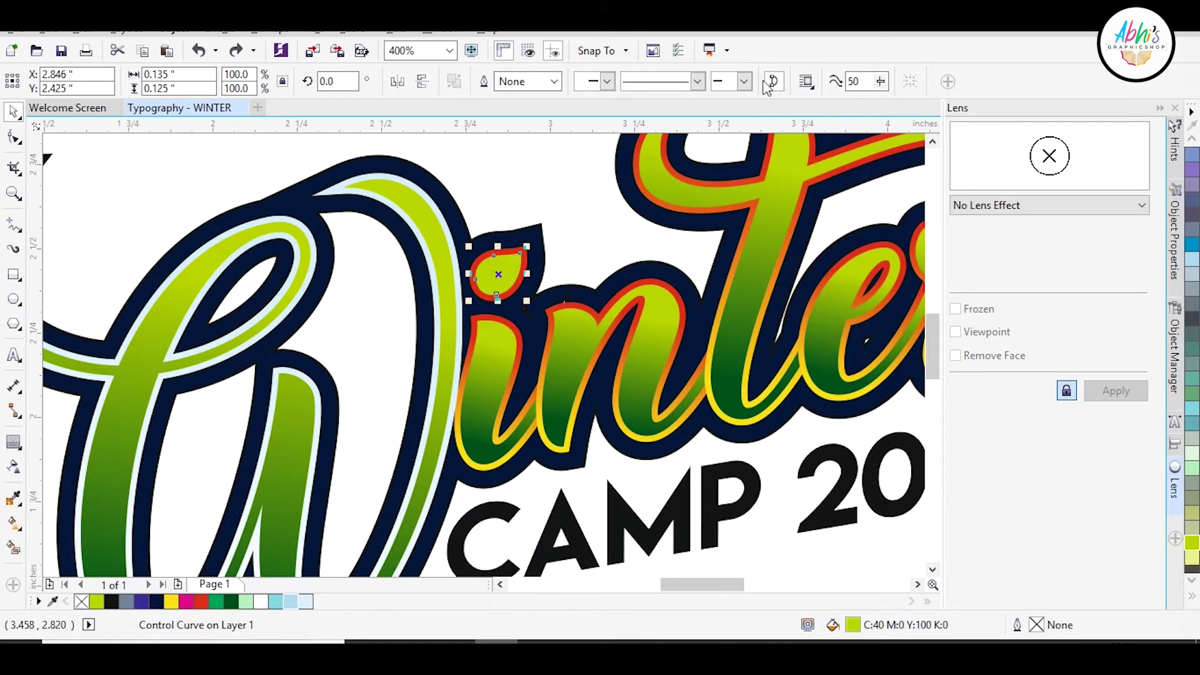
click(523, 271)
click(796, 81)
click(775, 214)
click(306, 602)
Recolour the n's inner contour with the pale blue #DAEEFA fill and a white fountain end colour
click(659, 283)
click(796, 81)
click(774, 214)
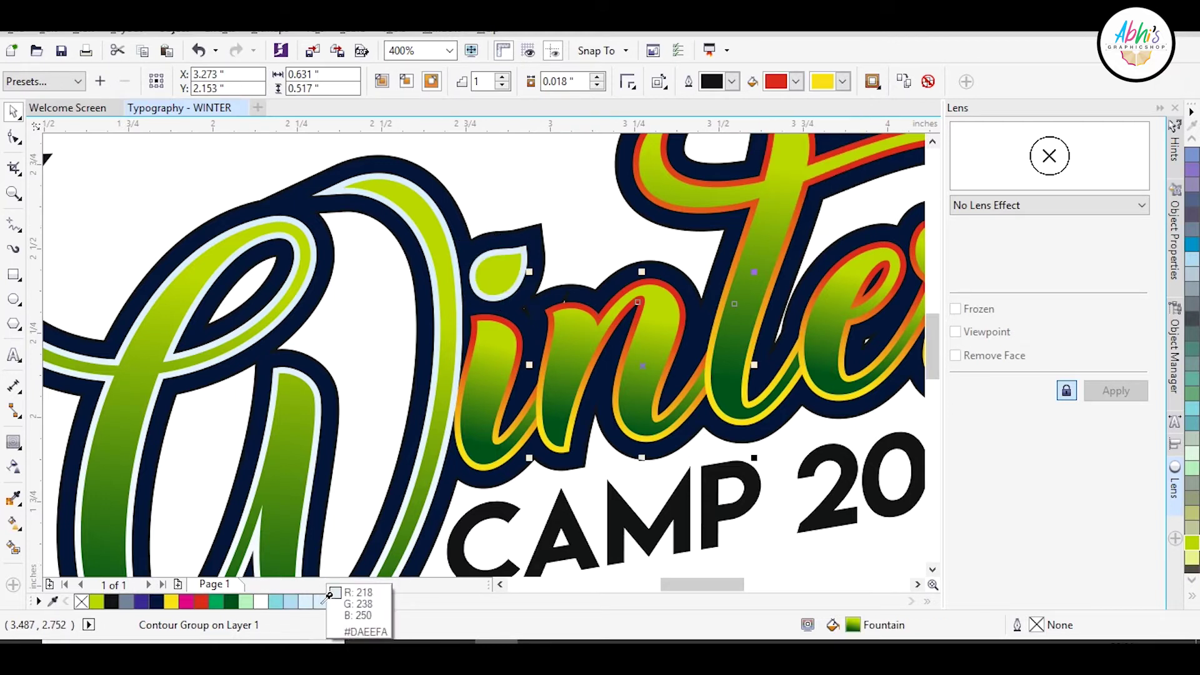
click(319, 602)
click(842, 82)
scroll(874, 113, up, 1)
click(874, 114)
Give the t's inner contour a white fountain end colour and the sampled pale blue fill
click(746, 209)
click(842, 81)
click(875, 114)
click(796, 82)
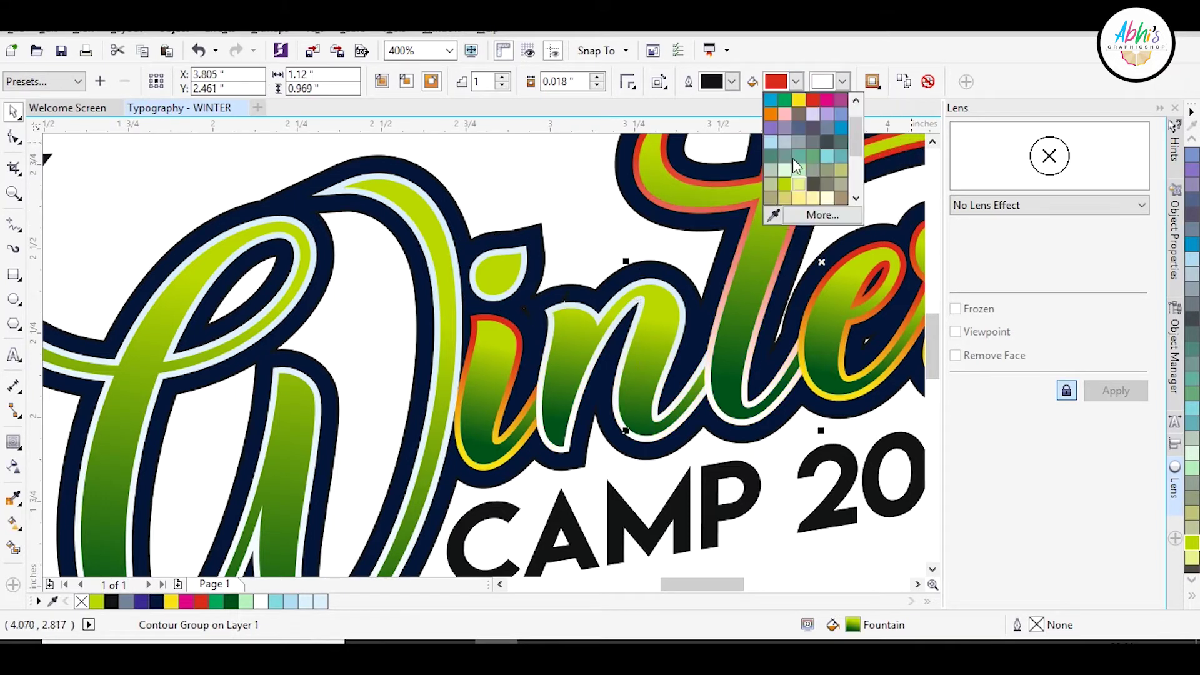
click(775, 214)
click(320, 602)
Recolour the contour of the i's stem with a sampled white end colour and pale blue fill
click(460, 443)
click(842, 81)
click(821, 214)
click(261, 602)
click(796, 81)
click(775, 215)
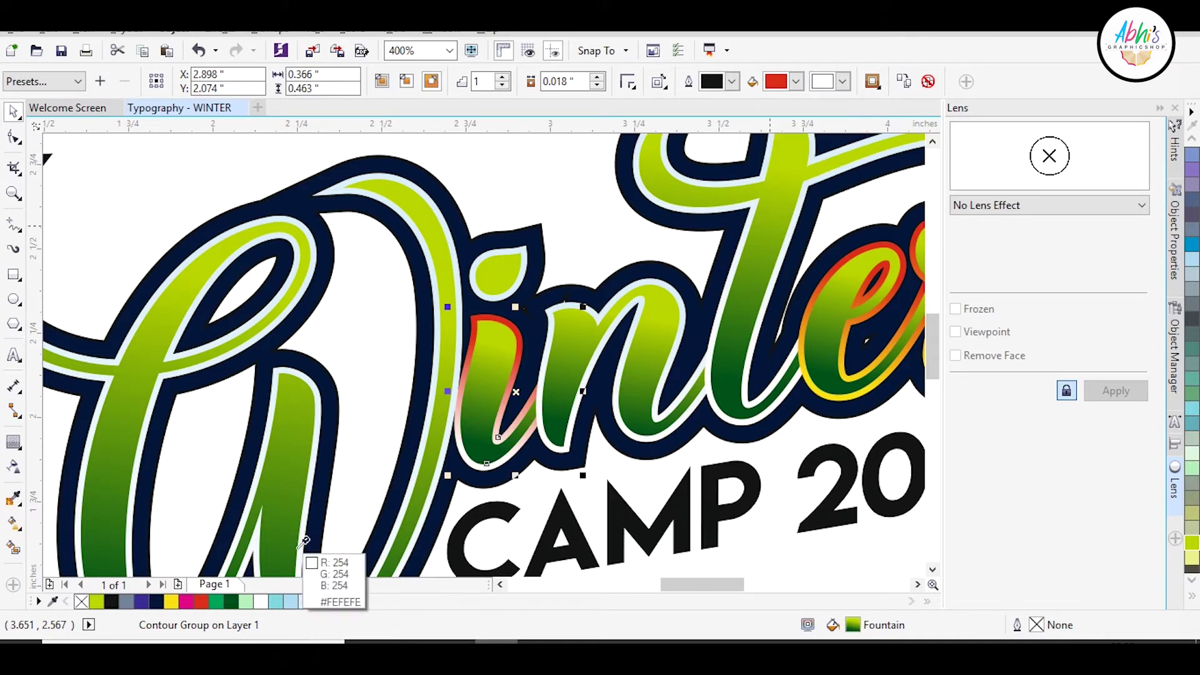
click(320, 601)
Set the e's inner contour to a white fountain end colour and the same pale blue fill
drag(589, 407, 421, 423)
click(717, 271)
click(721, 259)
click(842, 81)
click(821, 215)
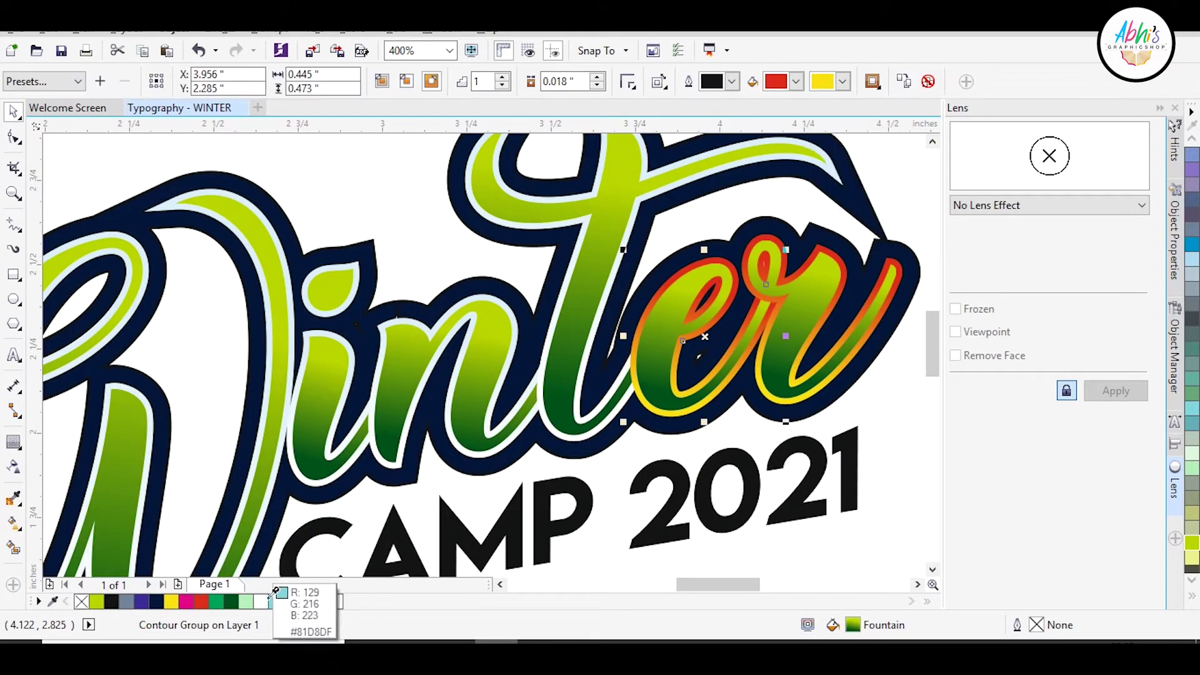
click(262, 601)
click(796, 81)
click(774, 214)
click(320, 601)
Replace the r contour's yellow end colour with white and its red fill with the sampled pale blue
click(825, 250)
click(842, 81)
click(821, 214)
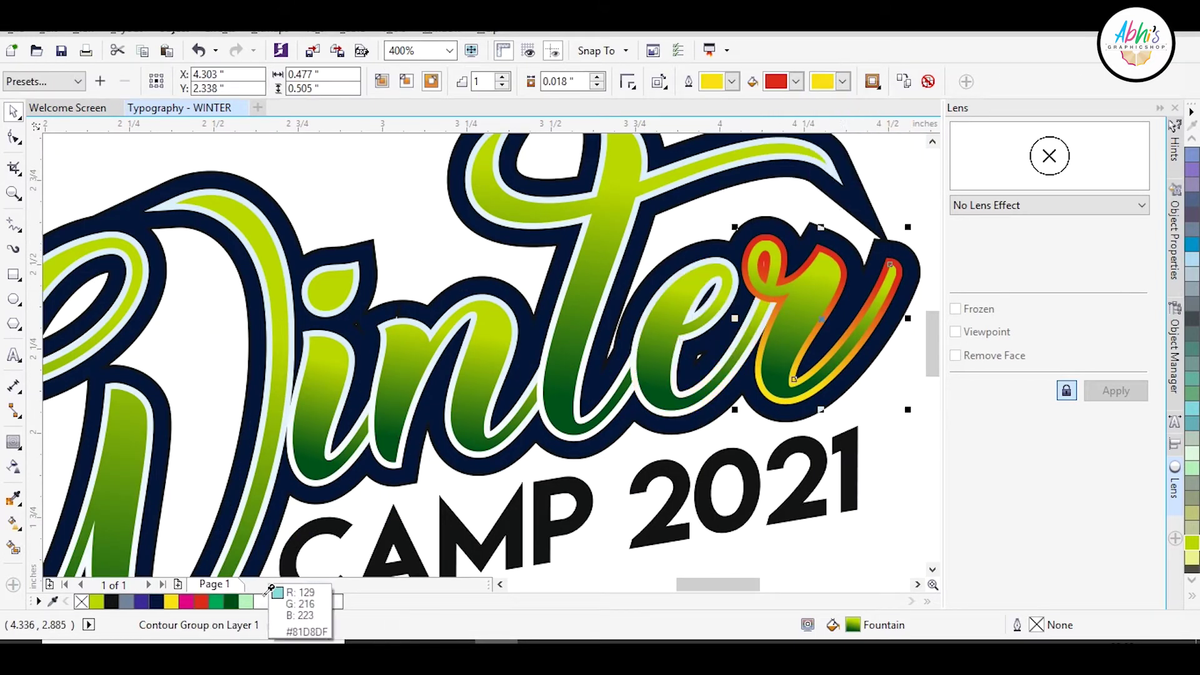
click(261, 601)
click(795, 82)
click(774, 214)
click(320, 601)
click(403, 291)
scroll(403, 290, down, 1)
scroll(403, 290, left, 1)
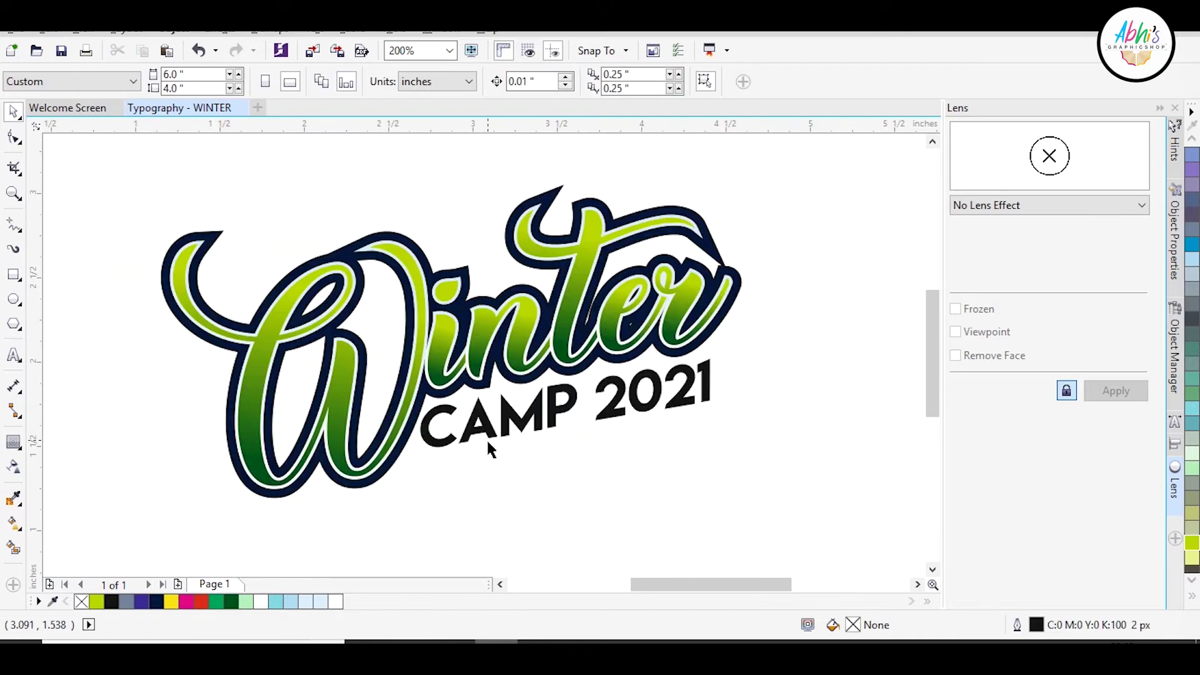
Draw an ellipse about 3.16 by 1.08 inches over the lower lettering and tilt it about 9 degrees
click(14, 299)
drag(182, 337, 727, 530)
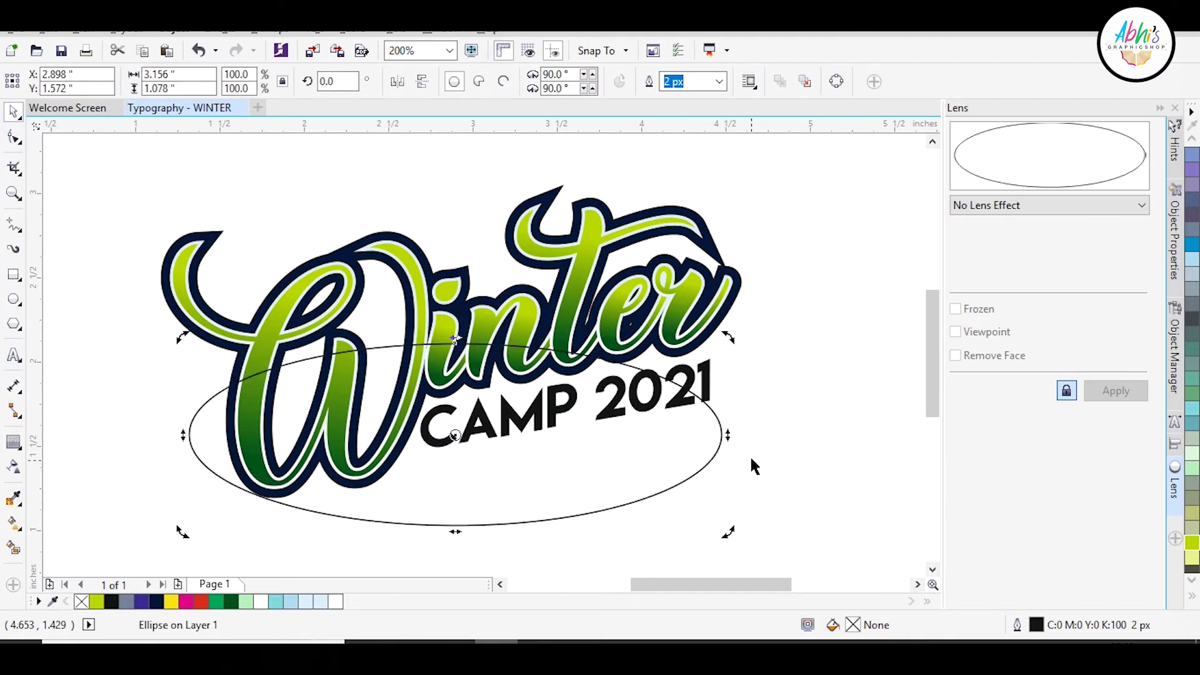
drag(725, 339, 692, 307)
key(Escape)
drag(677, 446, 697, 429)
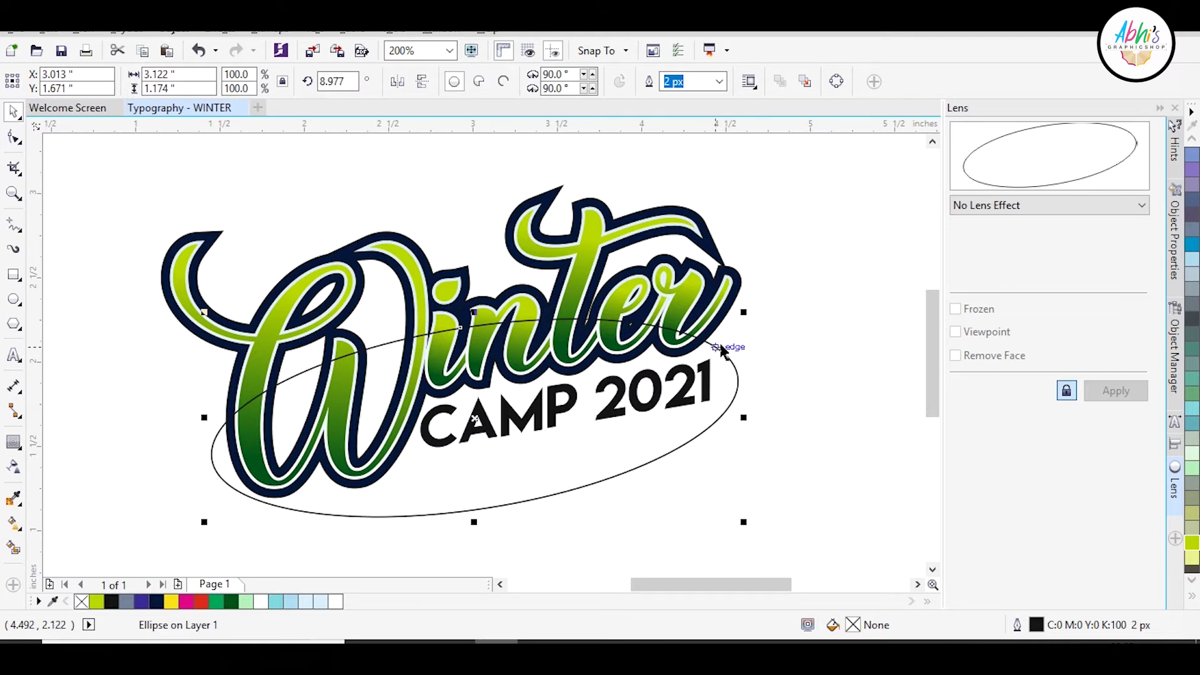
Enlarge the tilted ellipse to about 3.57 by 1.34 inches and position it around CAMP 2021
drag(746, 312, 783, 297)
drag(739, 355, 729, 336)
drag(735, 352, 749, 353)
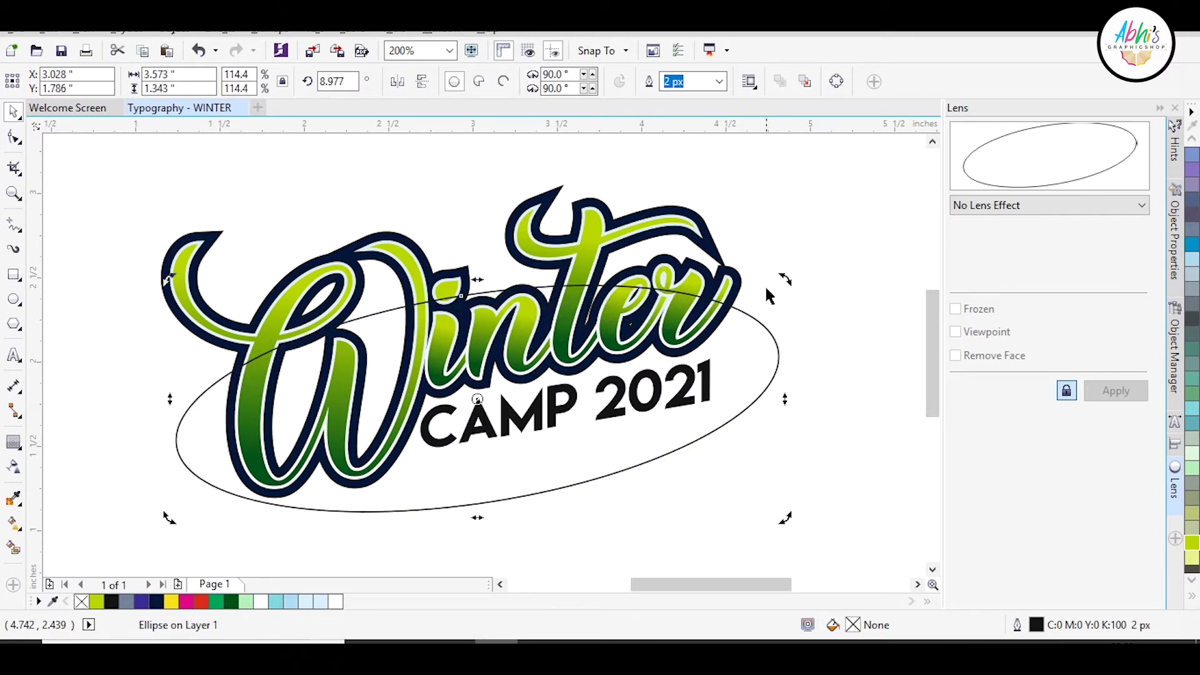
Create a smaller copy of the ellipse, about 3.30 by 1.24 inches, inside the original near its upper edge
drag(784, 289, 753, 296)
shift+click(762, 356)
key(t)
click(775, 336)
click(738, 366)
drag(746, 489, 750, 486)
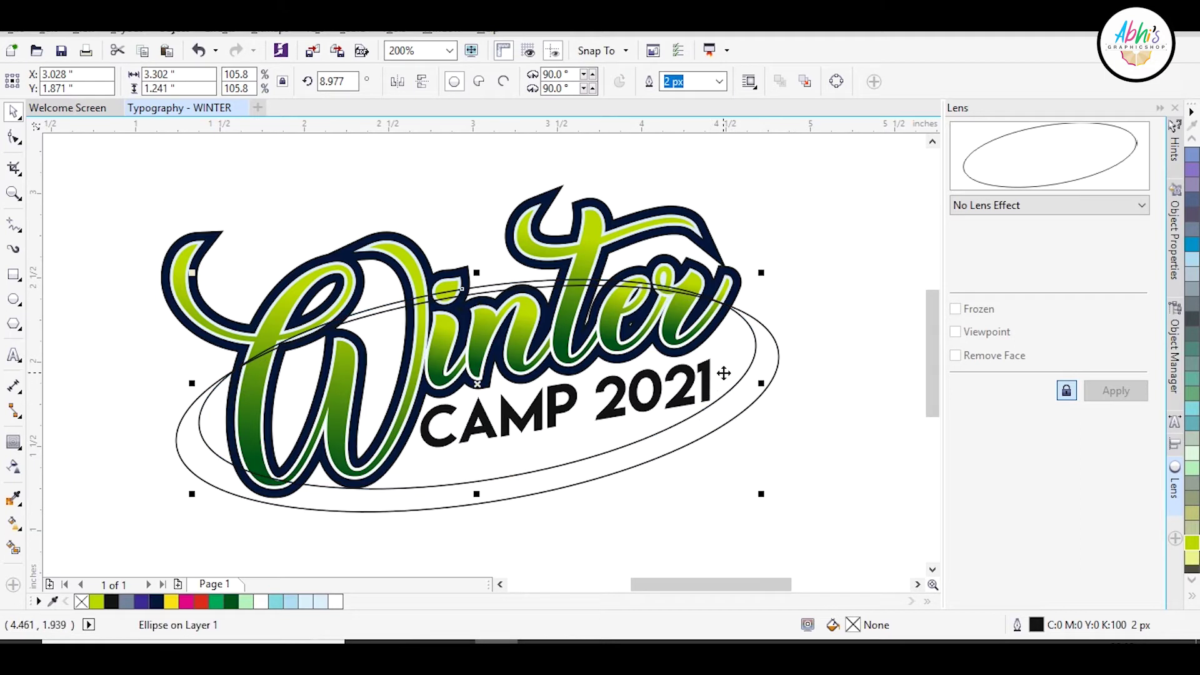
Align the inner ellipse's top with the outer one and raise its lower edge slightly
shift+click(773, 368)
key(t)
click(793, 322)
click(533, 482)
drag(477, 501, 477, 492)
click(166, 542)
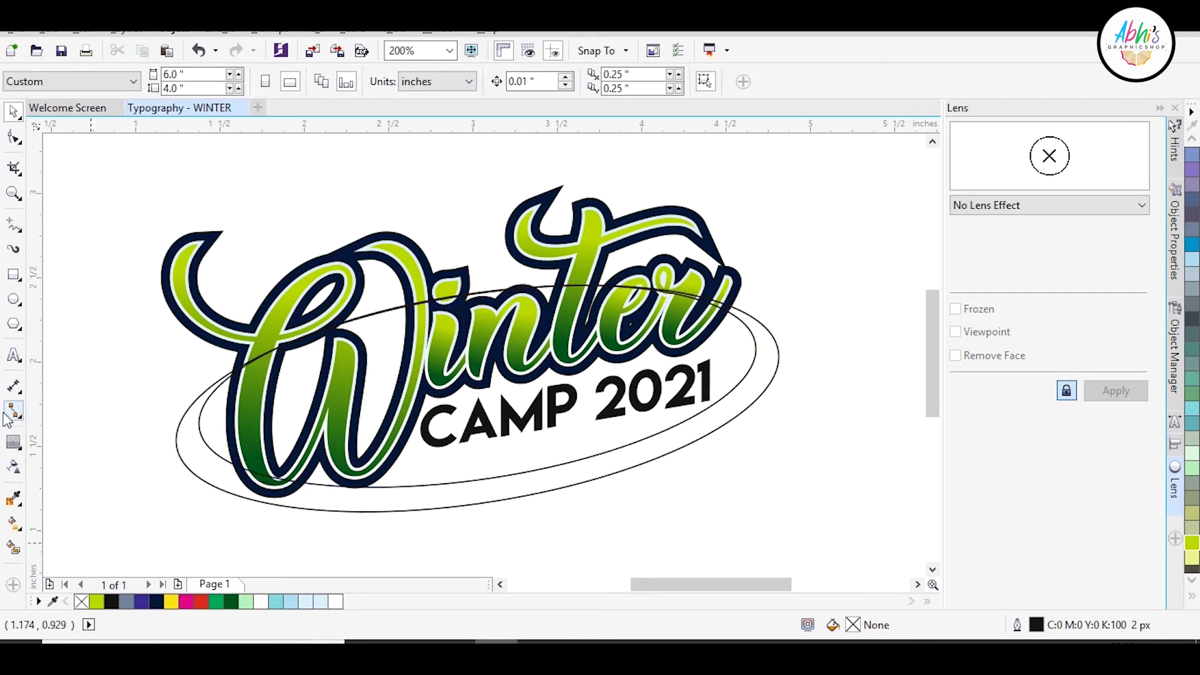
Subtract the inner ellipse from the outer one with Back Minus Front and fill the crescent with Ice Blue
click(542, 467)
shift+click(514, 503)
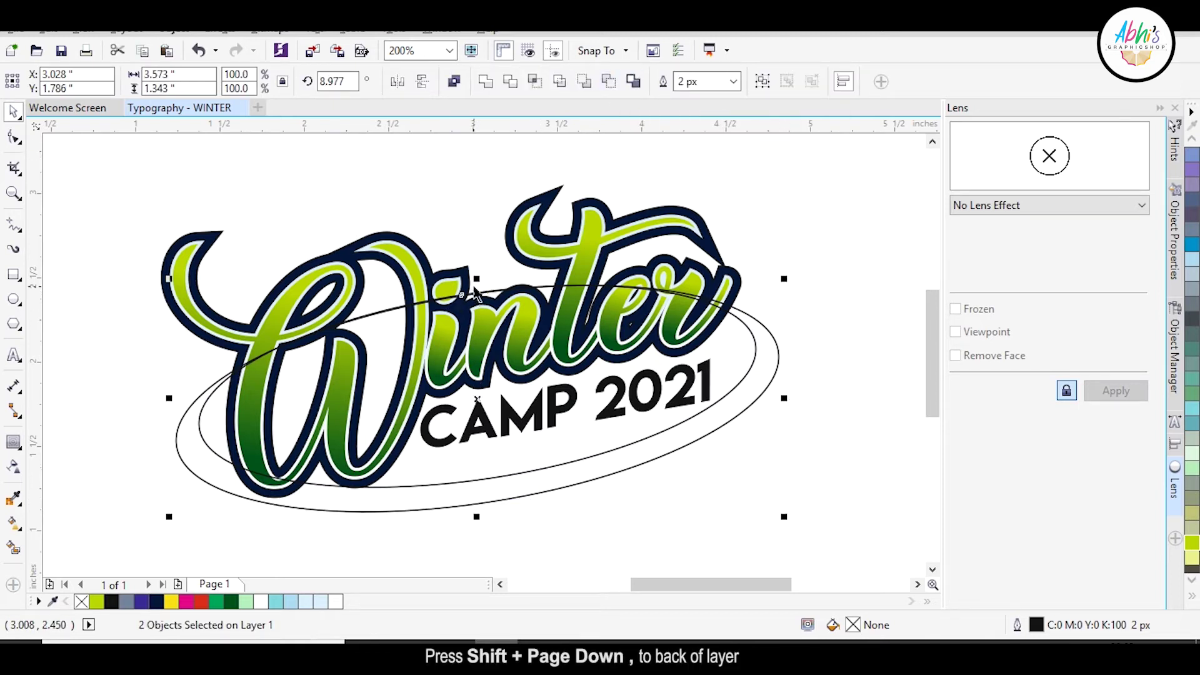
click(609, 82)
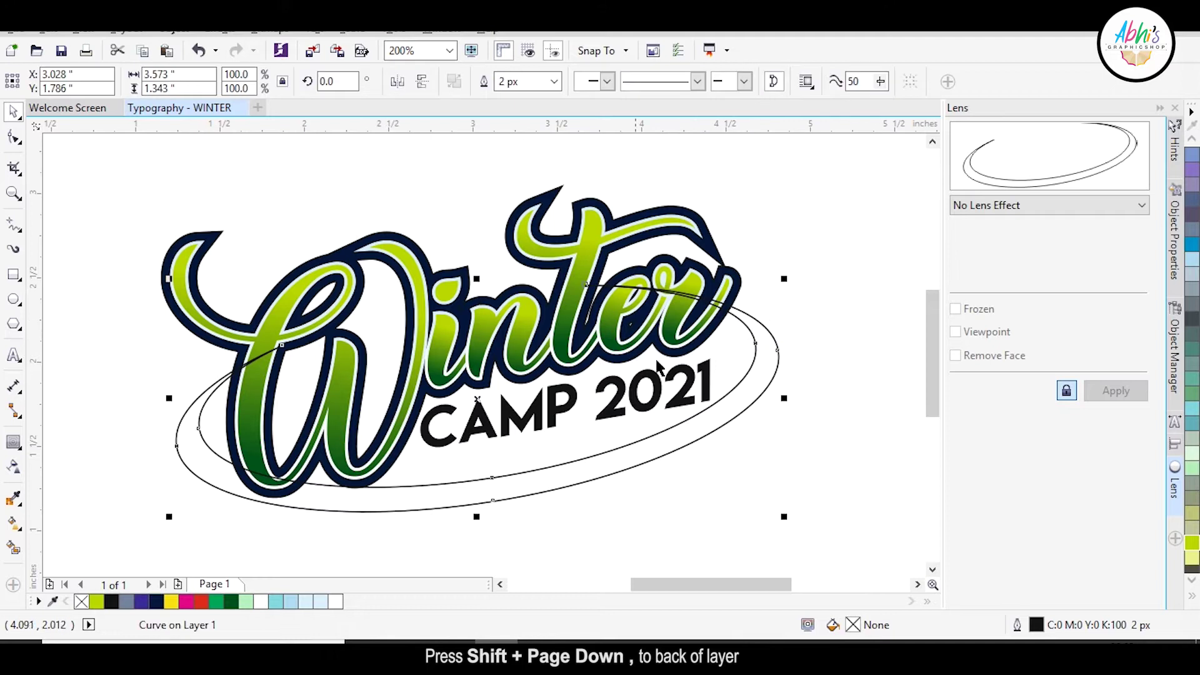
click(293, 602)
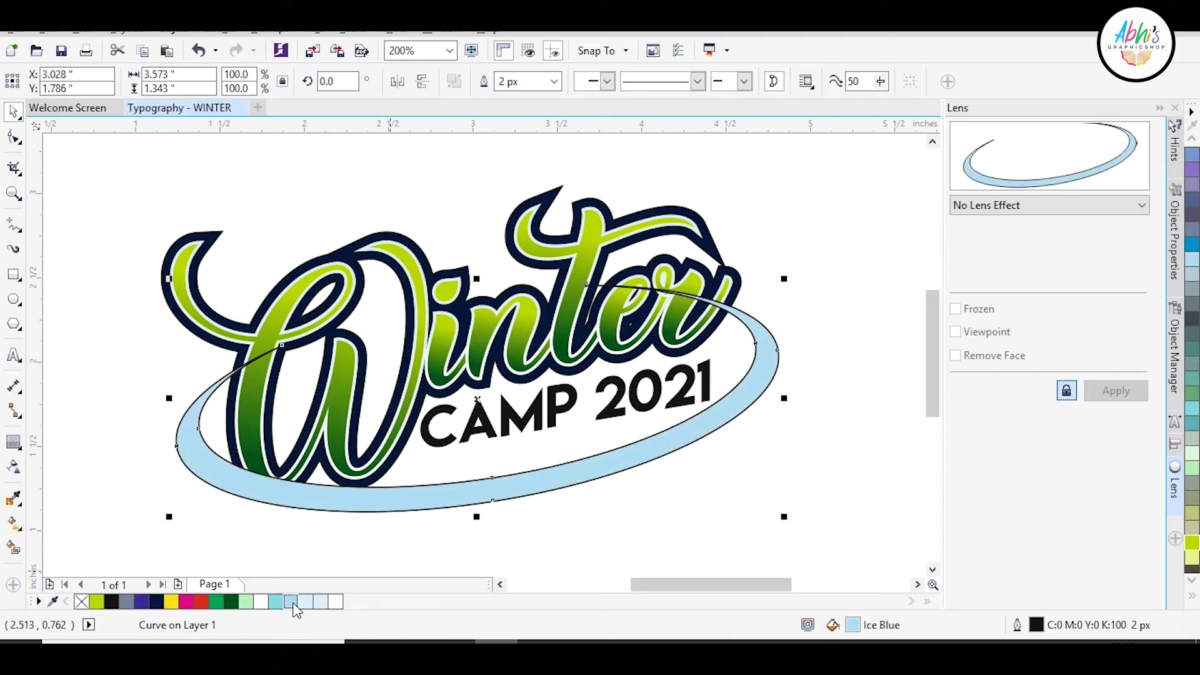
Remove the crescent's outline and send it to the back of the page, behind the lettering
scroll(1192, 188, up, 3)
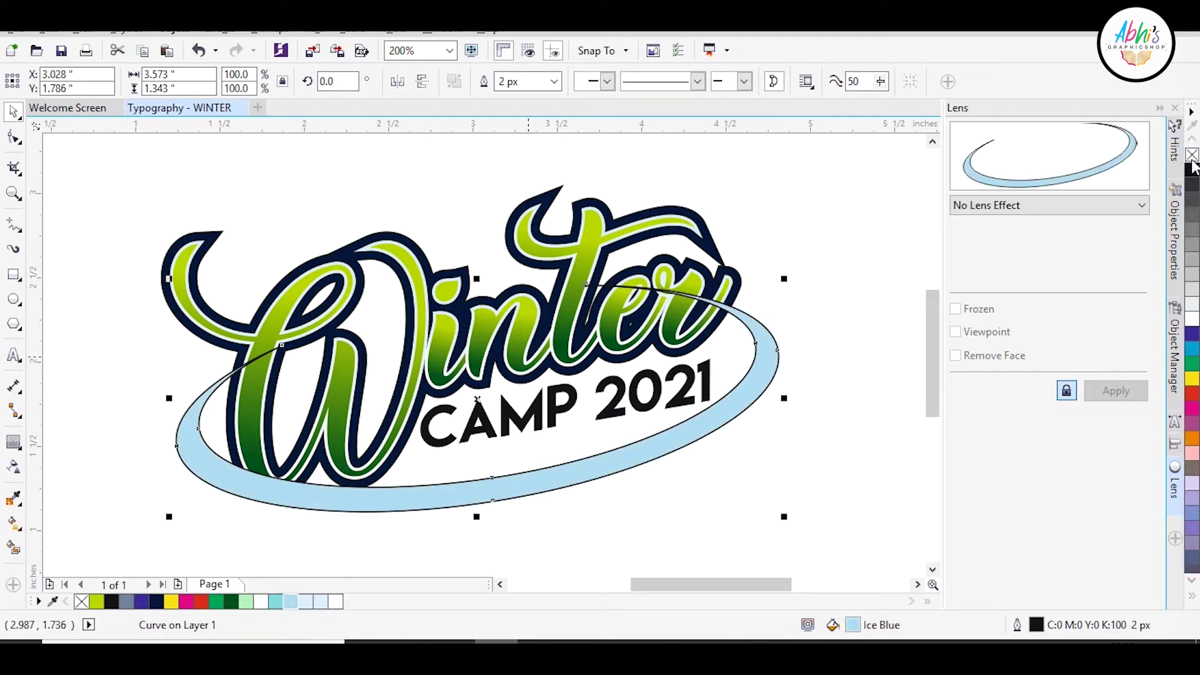
right_click(1192, 155)
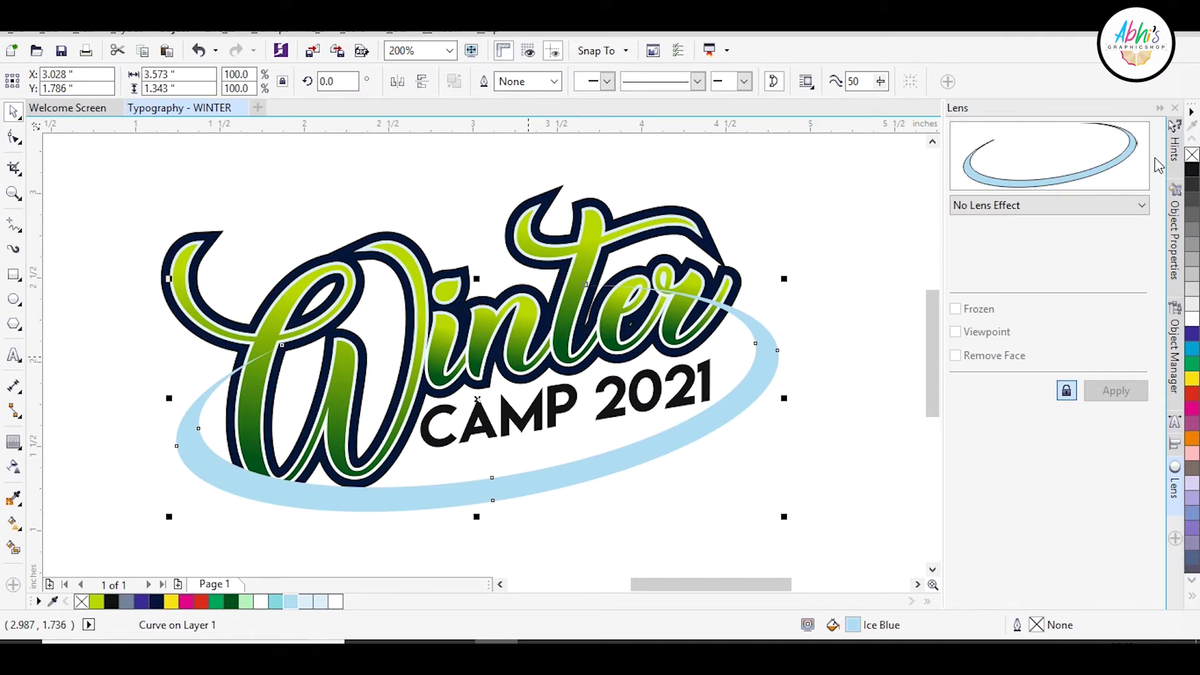
key(ctrl+End)
click(77, 371)
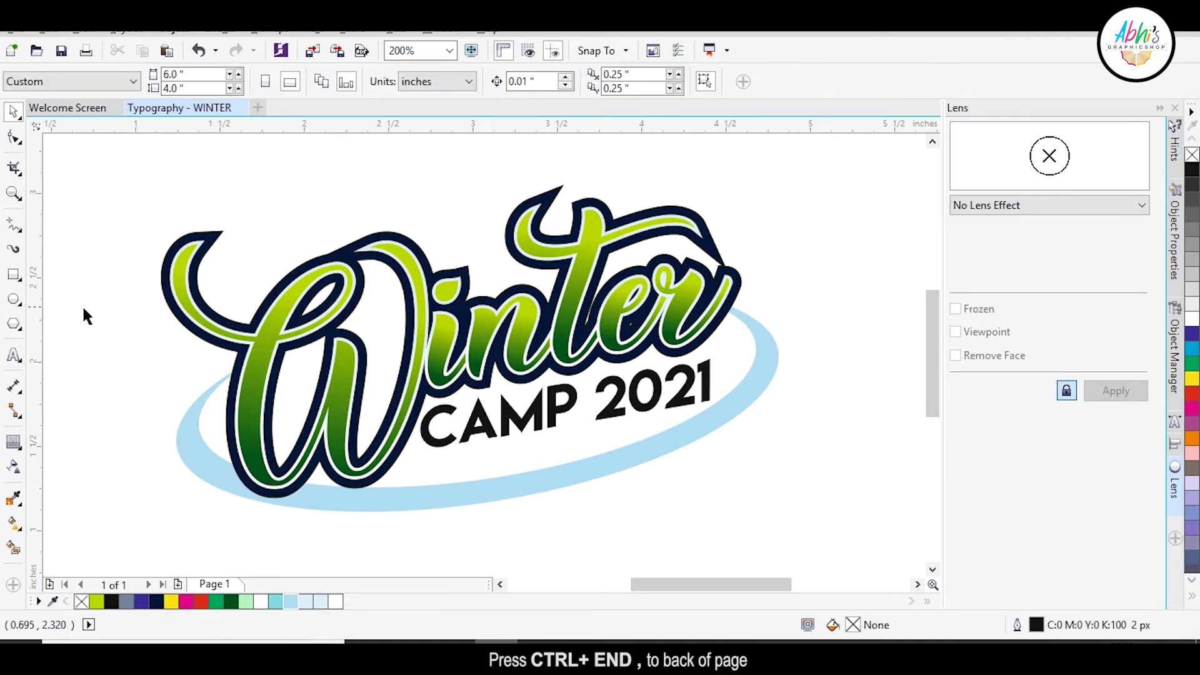
Draw a closed Pen shape, about 2.87 by 1.22 inches, along the crescent's lower right and up under the Winter lettering, surrounding CAMP 2021
click(18, 229)
click(72, 281)
click(301, 496)
drag(280, 488, 267, 485)
click(326, 425)
drag(349, 464, 365, 474)
drag(404, 419, 420, 379)
click(426, 347)
click(526, 312)
click(564, 320)
click(582, 346)
click(618, 325)
click(678, 294)
click(726, 304)
click(765, 340)
click(703, 423)
click(301, 496)
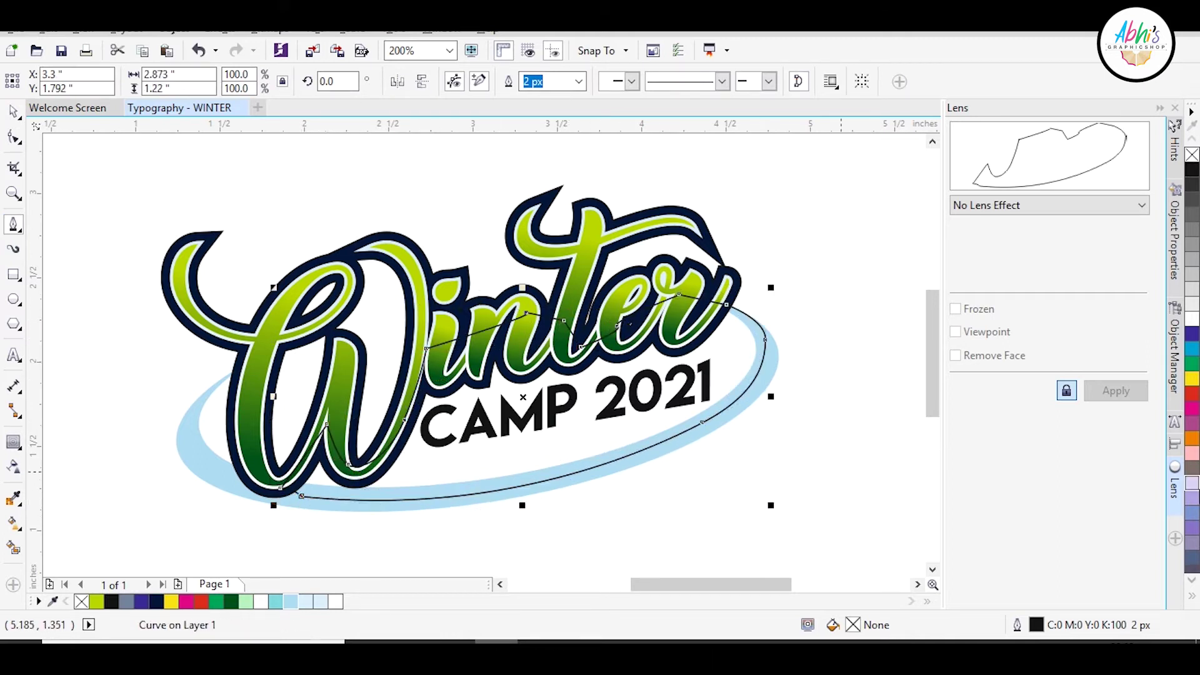
Fill the new shape with Red, remove its outline and order it behind the lettering and the crescent
click(194, 601)
right_click(82, 601)
key(ctrl+Page_Down)
key(ctrl+Page_Down)
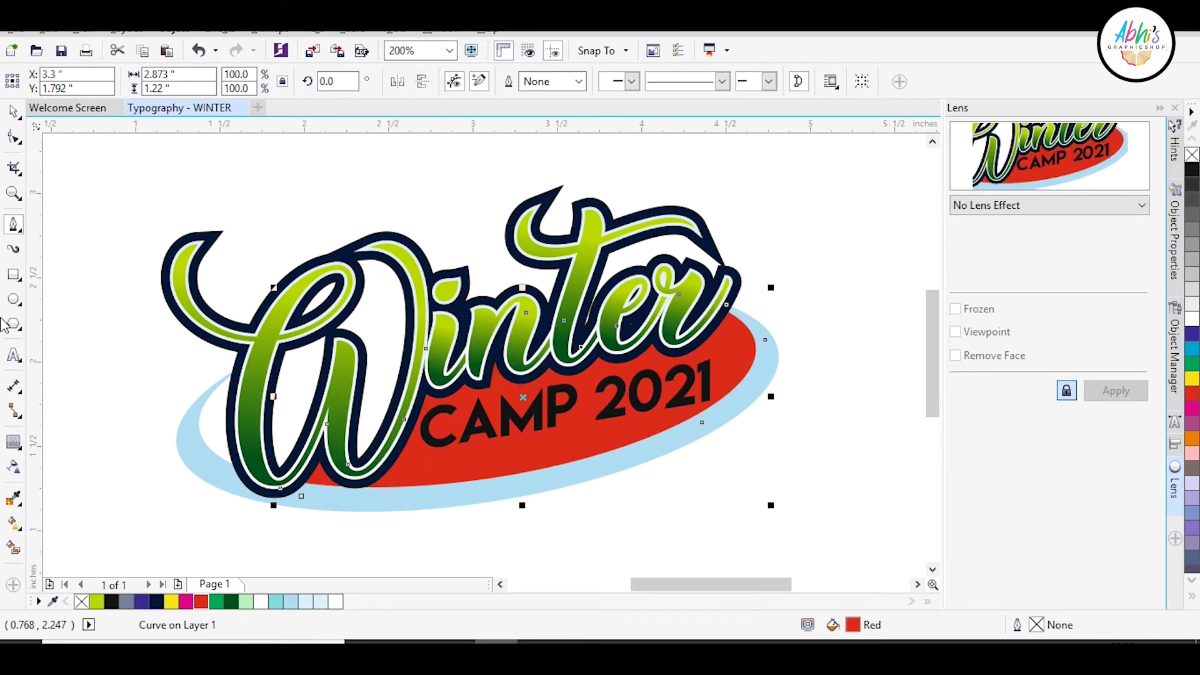
Apply an elliptical fountain fill to the shape, red at the centre and dark red with K 67 at the outer edge
click(13, 529)
click(63, 83)
click(245, 83)
click(522, 397)
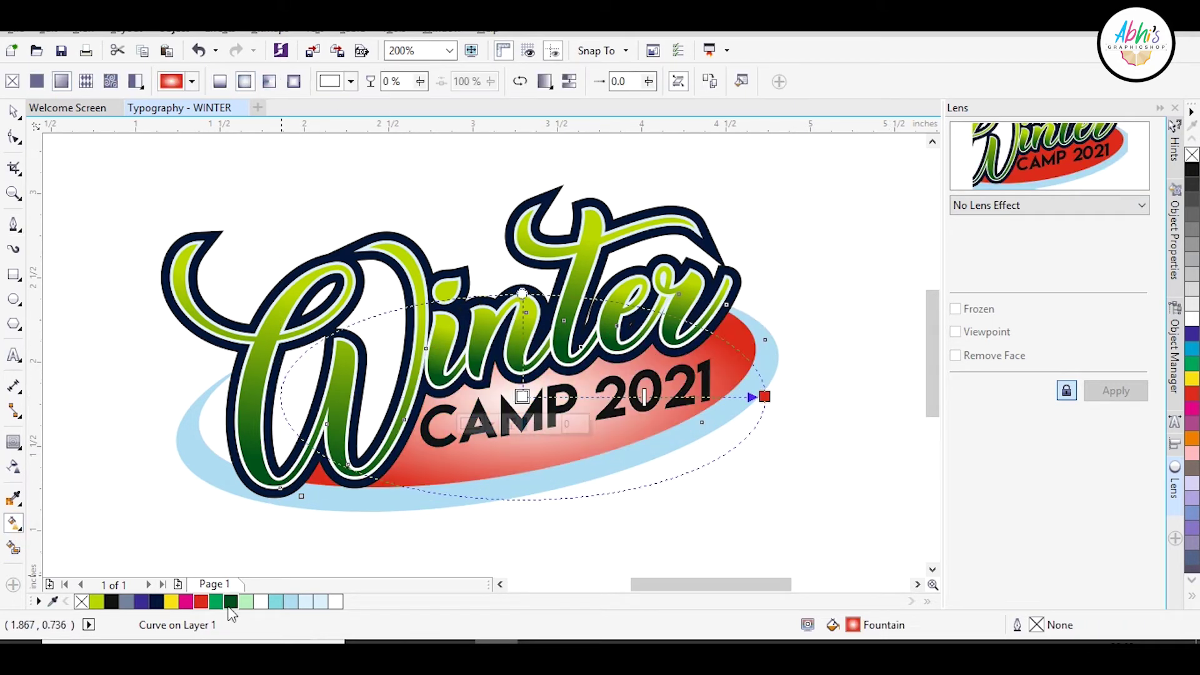
click(201, 603)
click(765, 397)
click(734, 424)
click(799, 566)
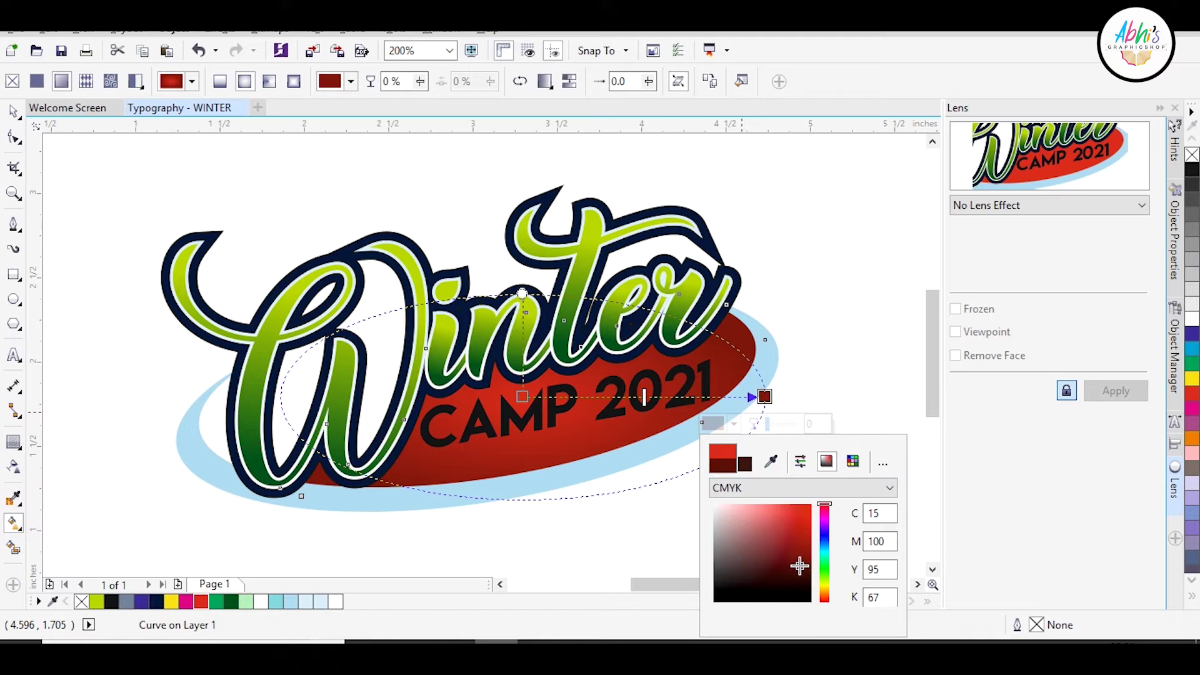
Tilt and flatten the elliptical fountain fill to follow the oval, shift its centre slightly and deselect the shape
click(773, 398)
drag(766, 397, 754, 358)
drag(507, 297, 518, 336)
drag(522, 397, 534, 408)
click(819, 288)
click(14, 111)
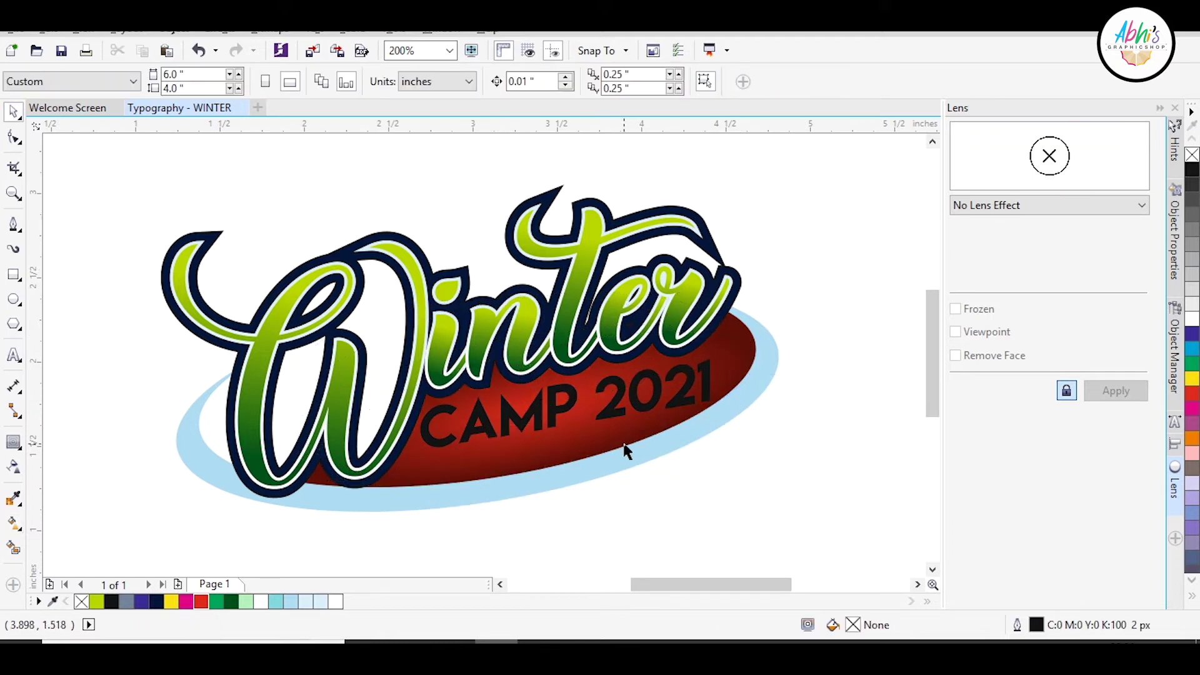
Draw a thin closed Pen curve, about 3.30 by 0.80 inches, along the lower band of the Ice Blue crescent
click(491, 483)
click(14, 224)
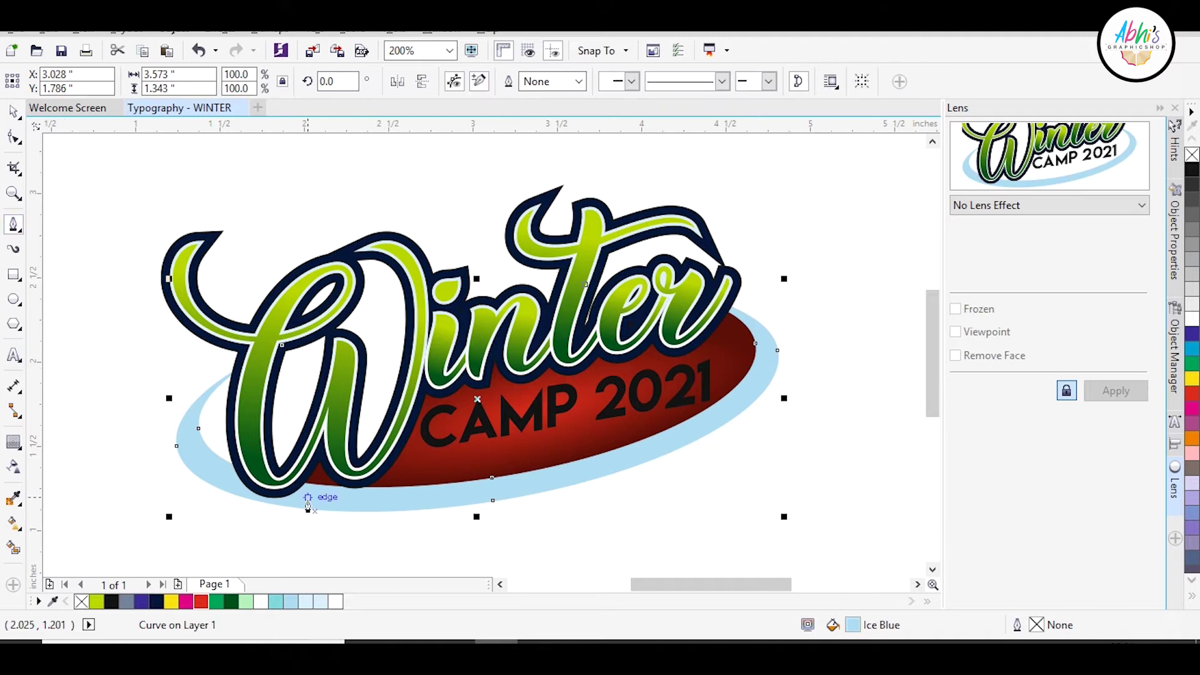
click(218, 471)
drag(401, 507, 590, 505)
drag(759, 373, 763, 329)
alt+click(758, 371)
drag(201, 455, 630, 503)
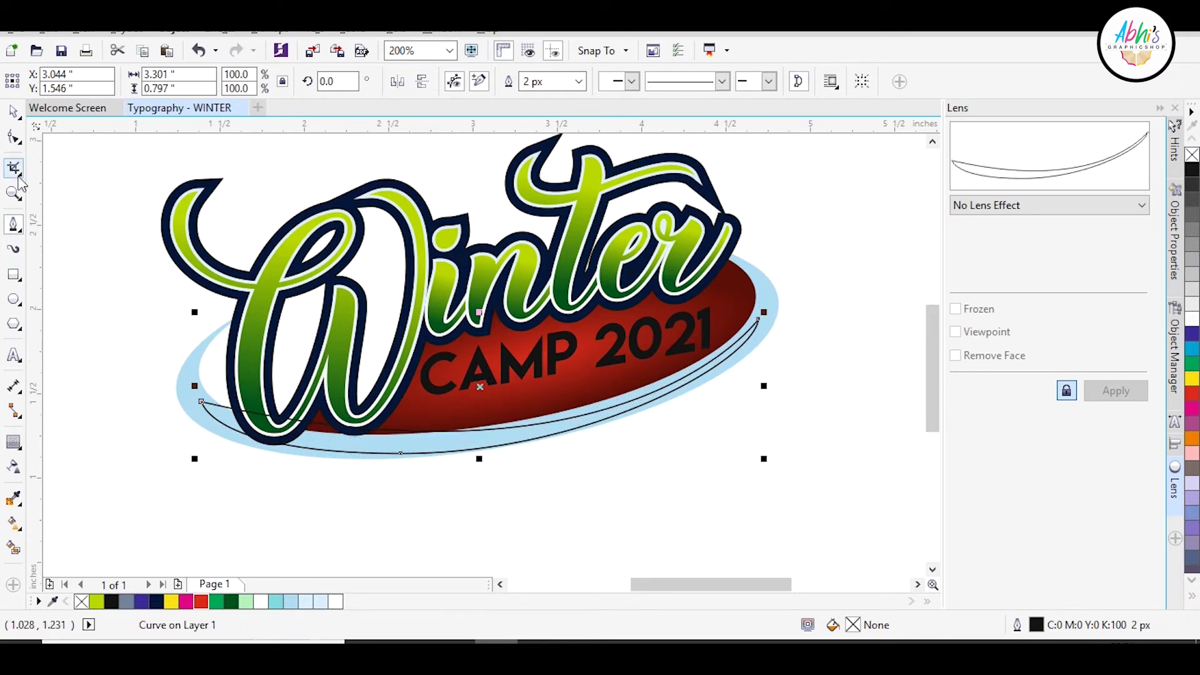
Reshape the thin curve's end and lower-edge handles so both edges follow the crescent's bend
click(14, 138)
click(302, 429)
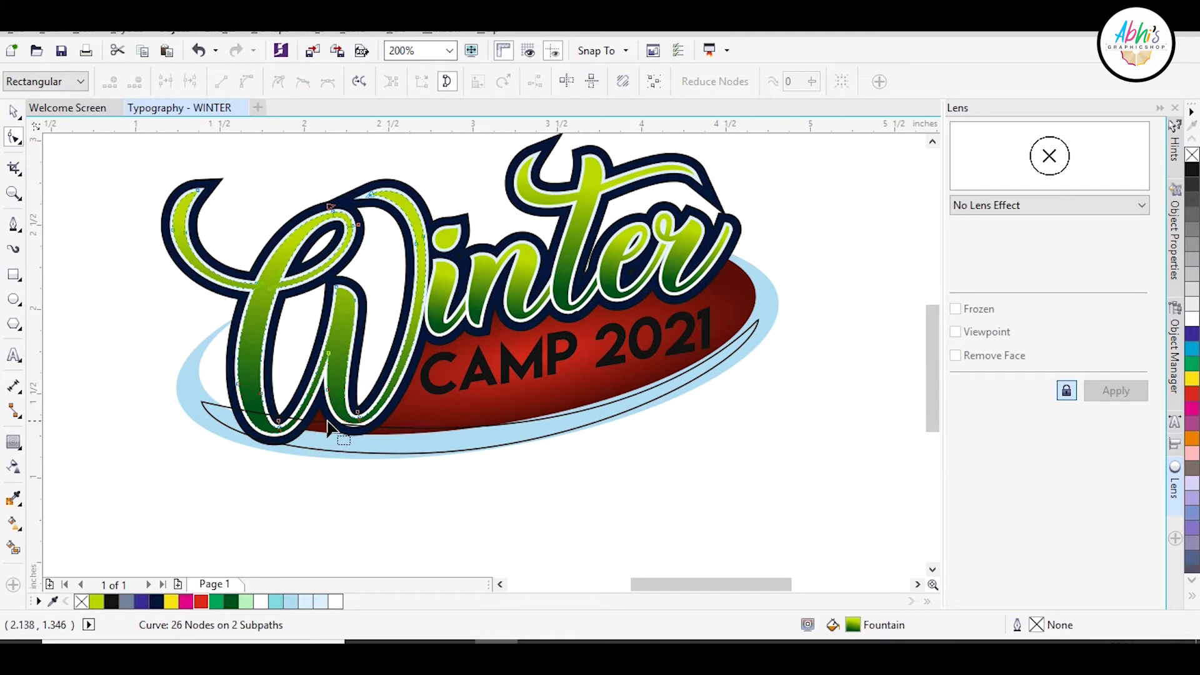
click(323, 431)
drag(321, 422, 313, 445)
drag(241, 412, 232, 428)
scroll(300, 442, up, 2)
drag(357, 454, 711, 510)
scroll(677, 504, down, 2)
scroll(686, 516, up, 1)
drag(907, 216, 891, 249)
drag(710, 509, 700, 491)
scroll(625, 445, down, 1)
scroll(296, 457, up, 1)
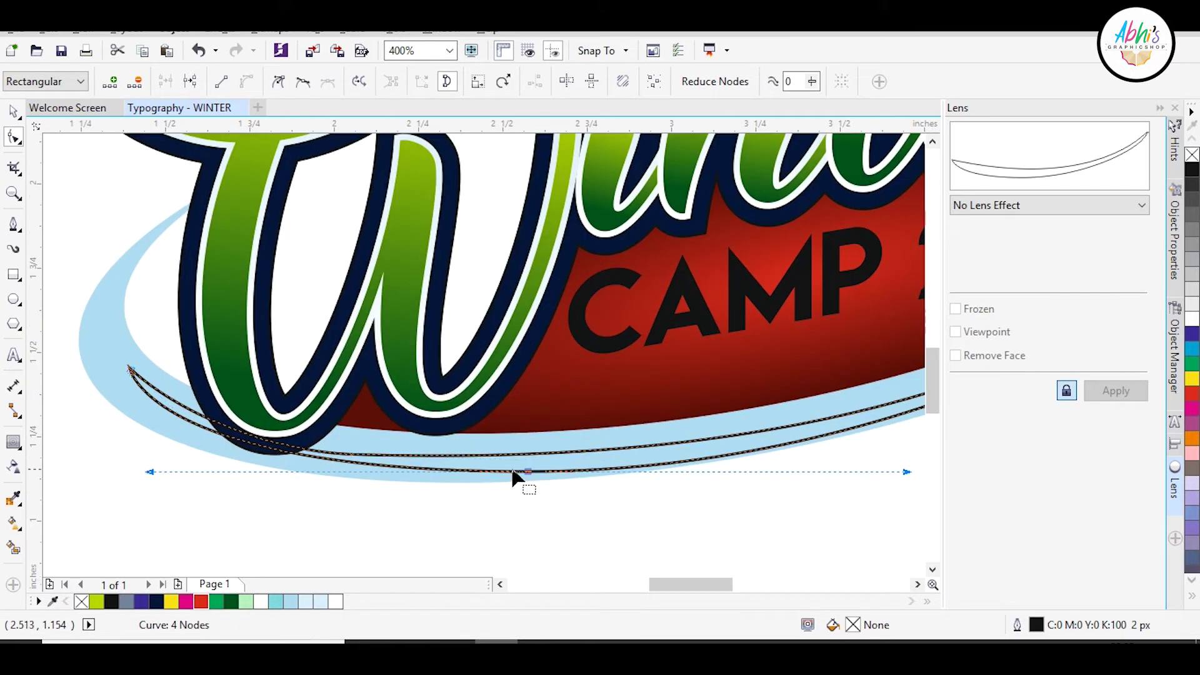
Raise the thin curve's lower middle node and adjust its handles to slim it into a narrow tapered highlight
scroll(513, 470, down, 1)
scroll(599, 464, up, 1)
drag(606, 464, 691, 450)
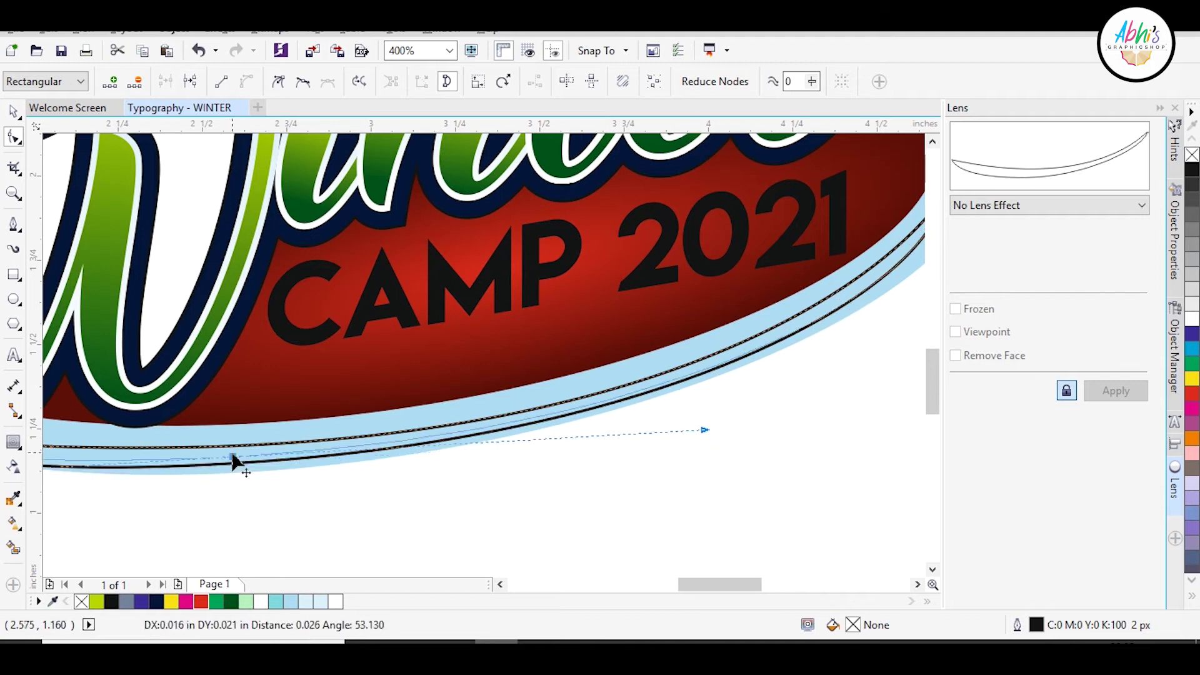
scroll(233, 460, up, 1)
scroll(311, 459, down, 1)
scroll(310, 449, down, 1)
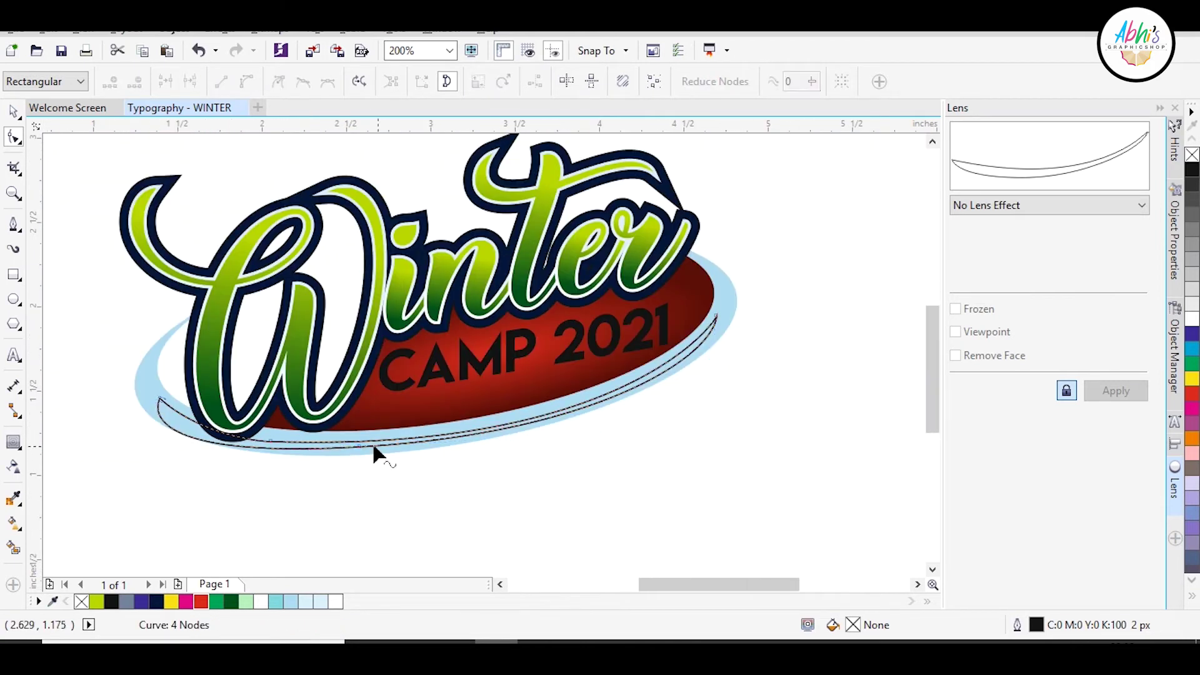
drag(125, 461, 181, 460)
scroll(738, 354, up, 1)
drag(715, 357, 701, 407)
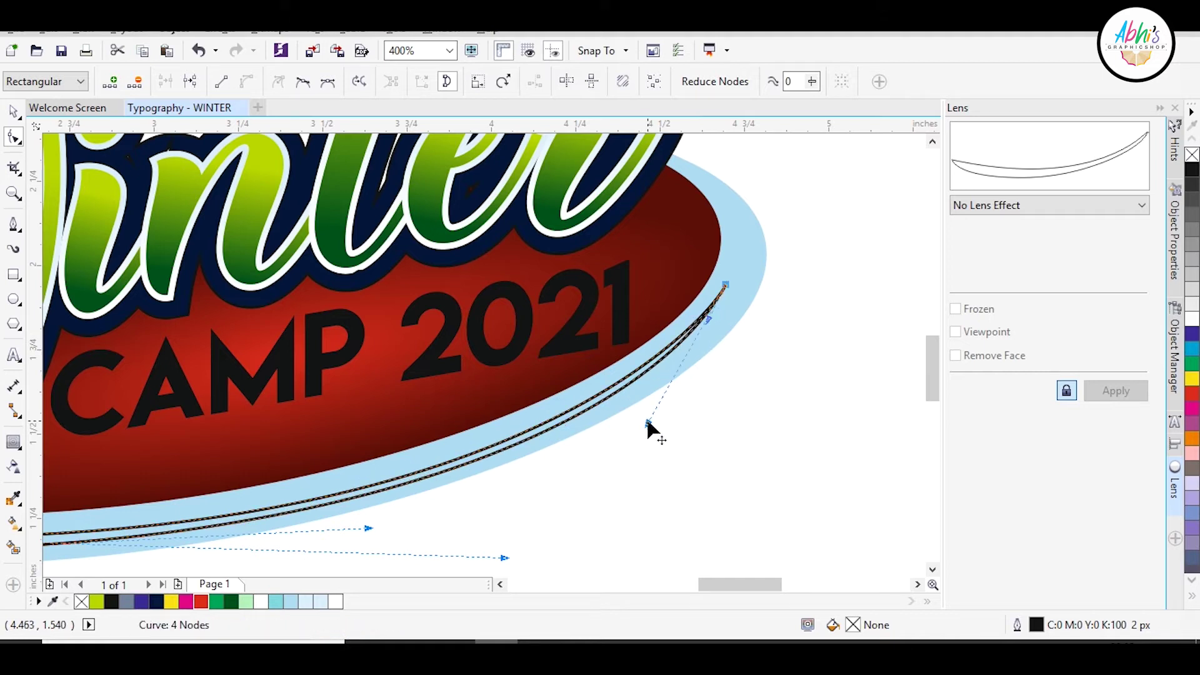
scroll(696, 406, down, 1)
Fill the thin curve white, remove its outline and PowerClip it inside the Ice Blue crescent
click(1193, 320)
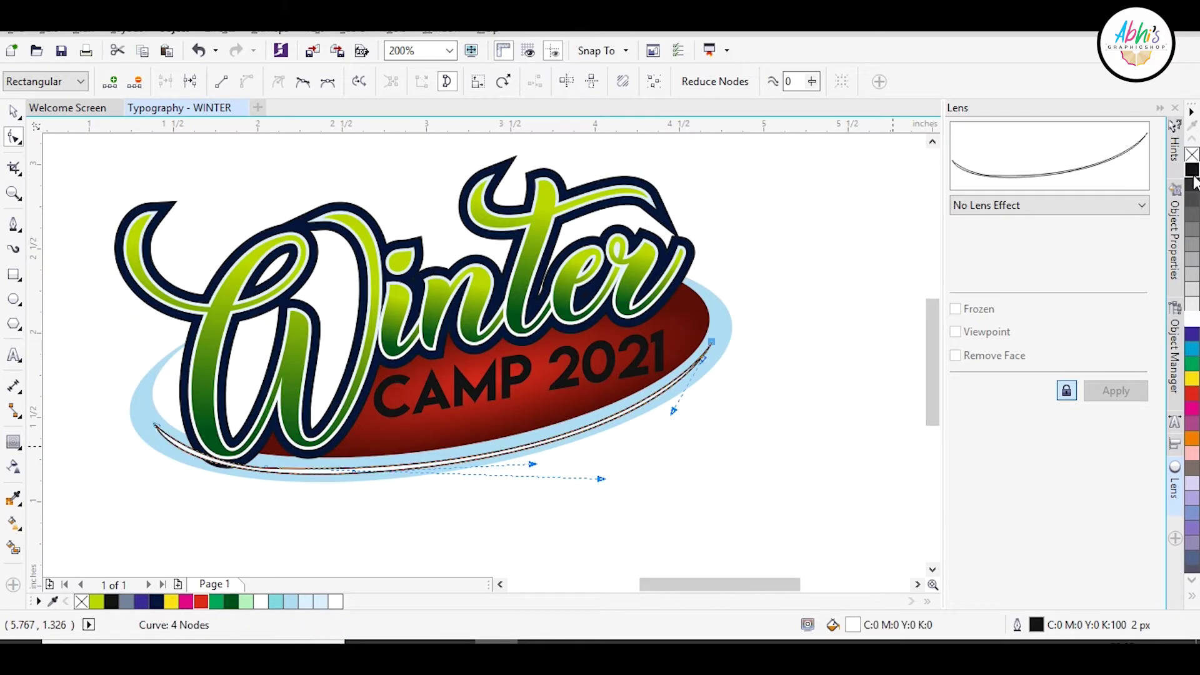
right_click(1193, 155)
key(space)
ctrl+click(739, 341)
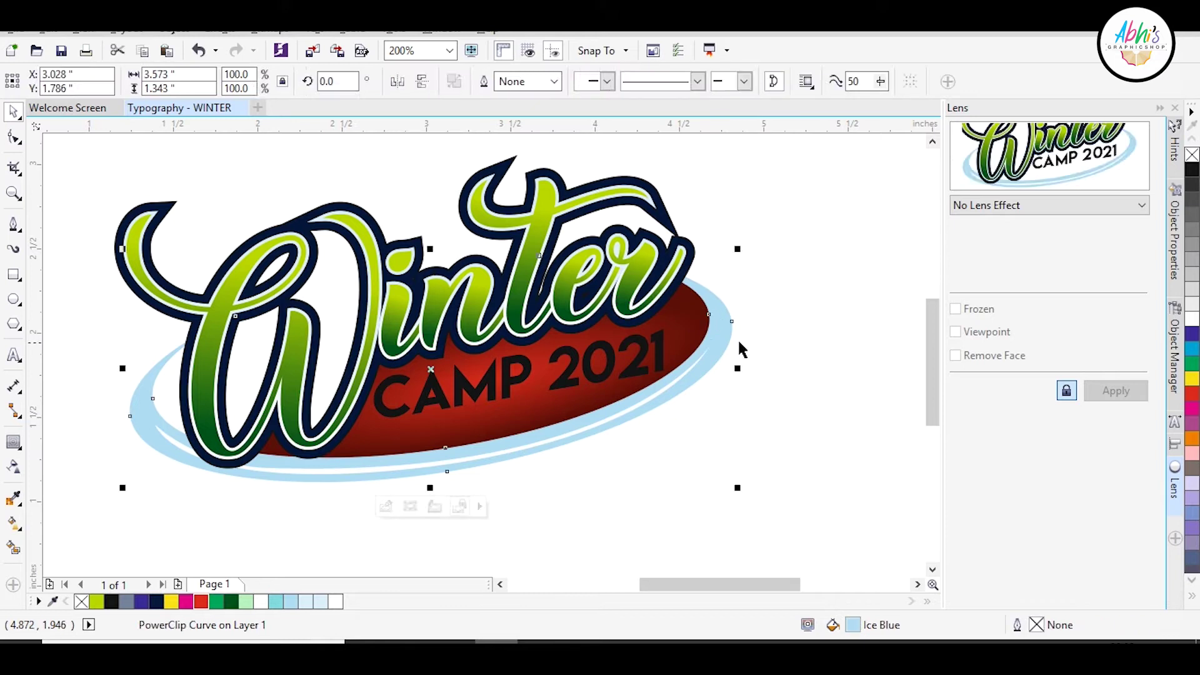
click(736, 391)
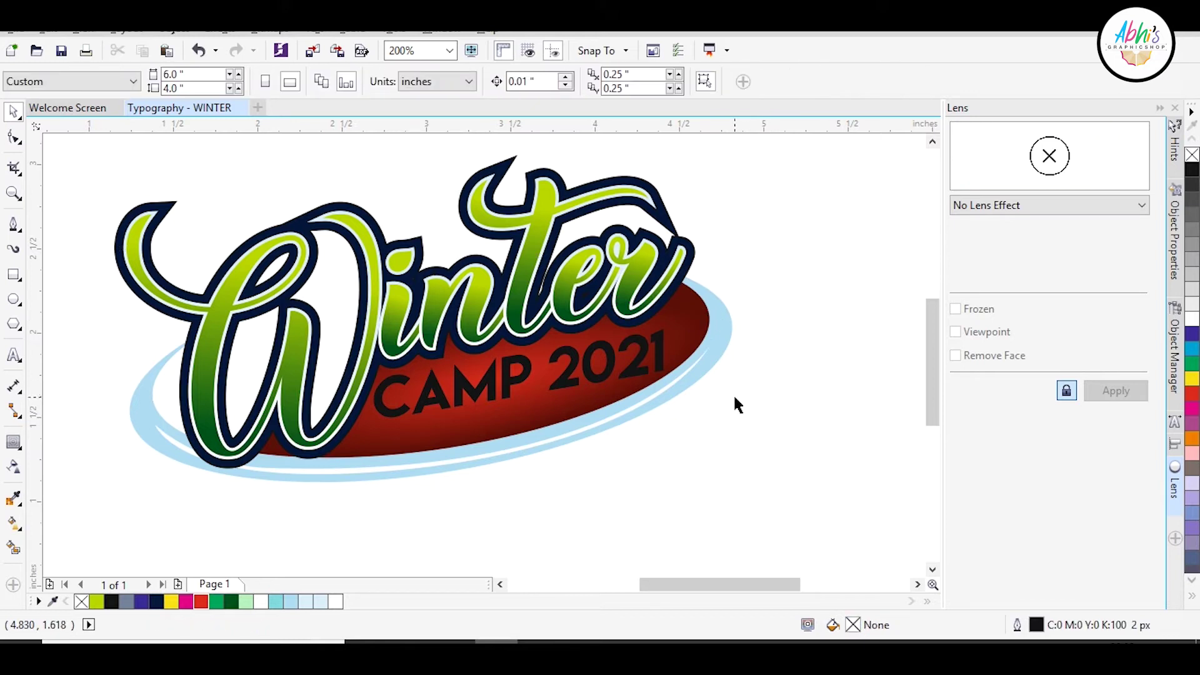
Colour the text 2021 yellow and the word CAMP orange
click(608, 374)
click(1192, 380)
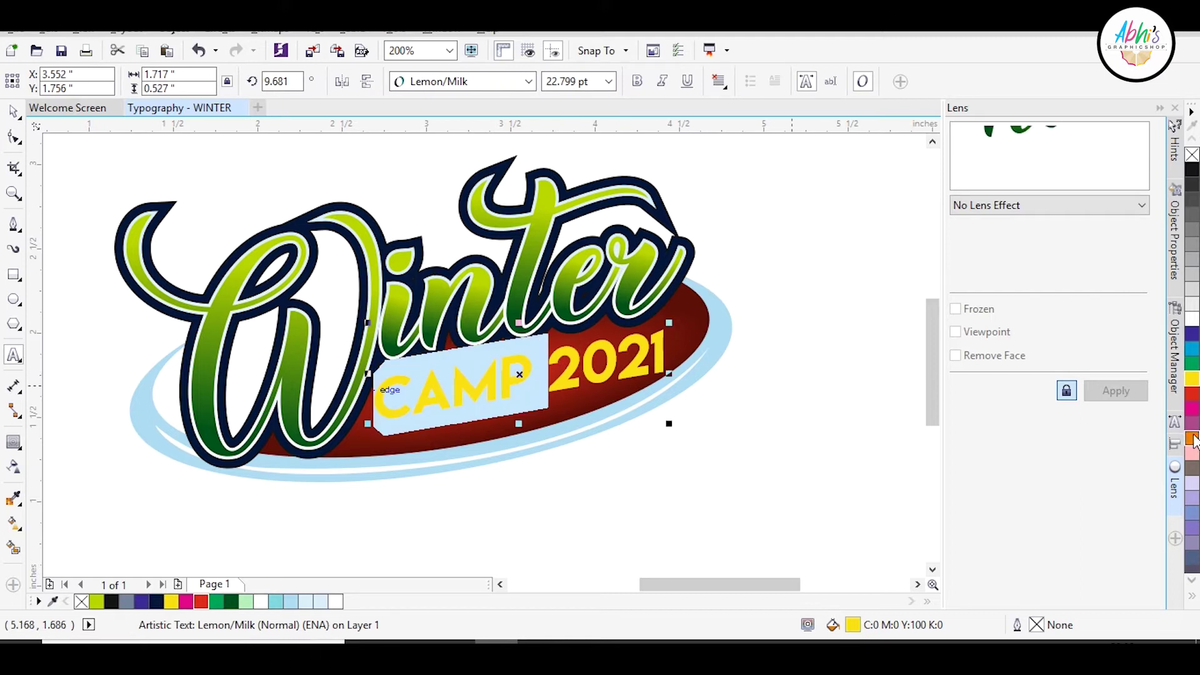
click(1193, 439)
click(13, 113)
click(626, 441)
Add a copy of the CAMP 2021 text behind it, offset slightly down and right, filled with sampled dark red #520A03
scroll(615, 421, up, 2)
scroll(381, 219, up, 1)
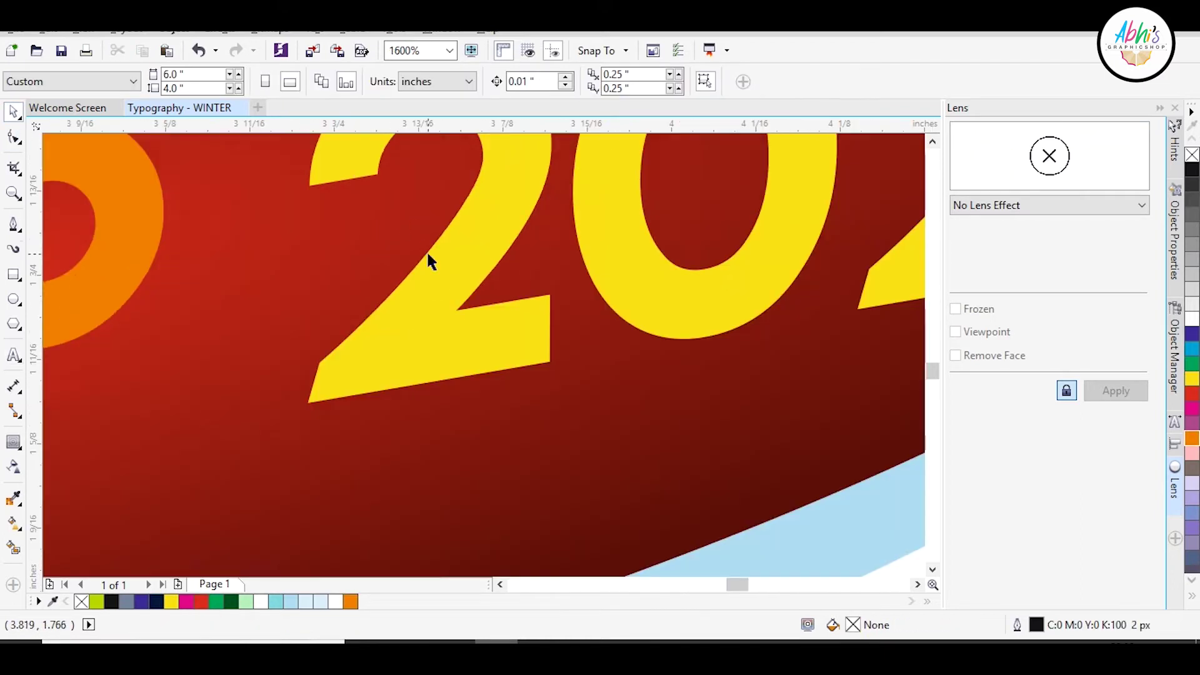
click(493, 337)
double_click(852, 629)
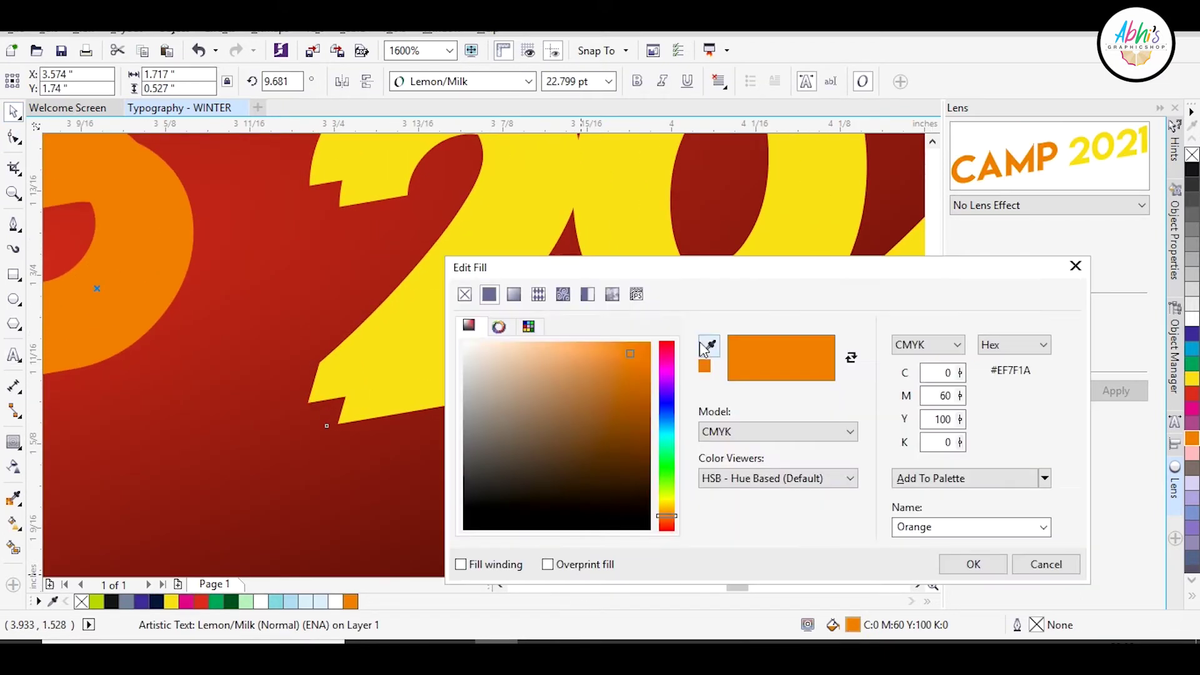
click(705, 350)
click(327, 424)
click(972, 564)
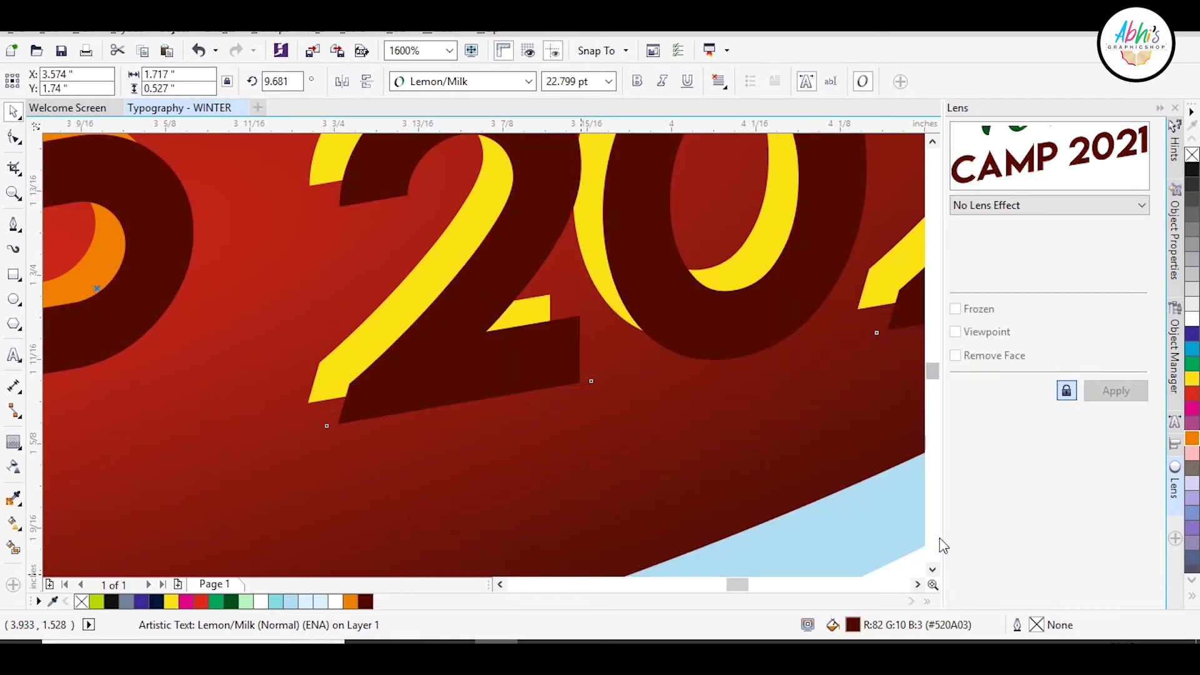
scroll(683, 429, down, 2)
key(Escape)
Draw a tapered white highlight without outline, about 0.10 by 0.21 inches, along the right leg of the A in CAMP
scroll(300, 388, up, 2)
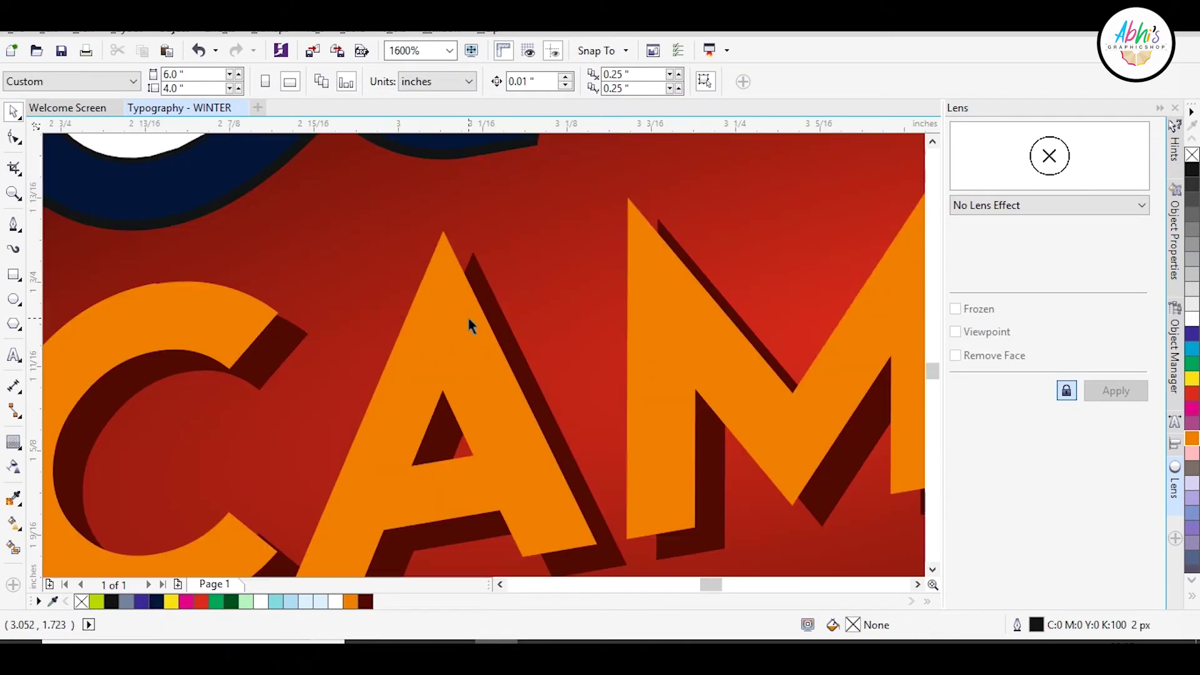
click(15, 229)
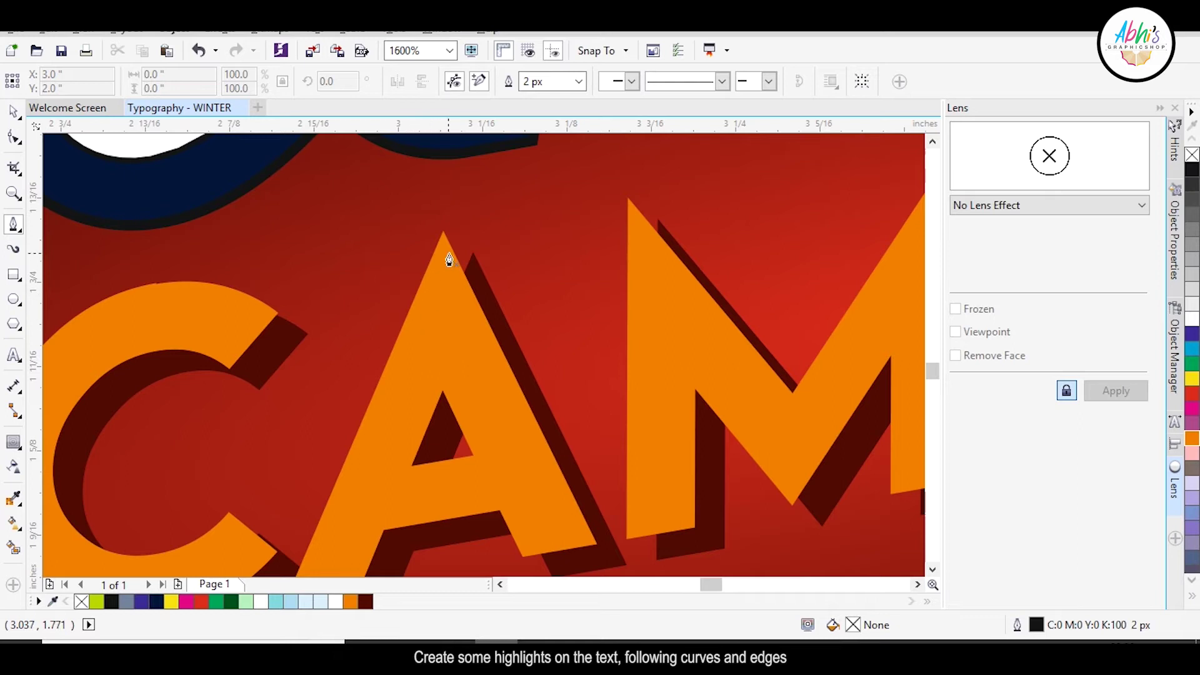
click(582, 536)
click(443, 244)
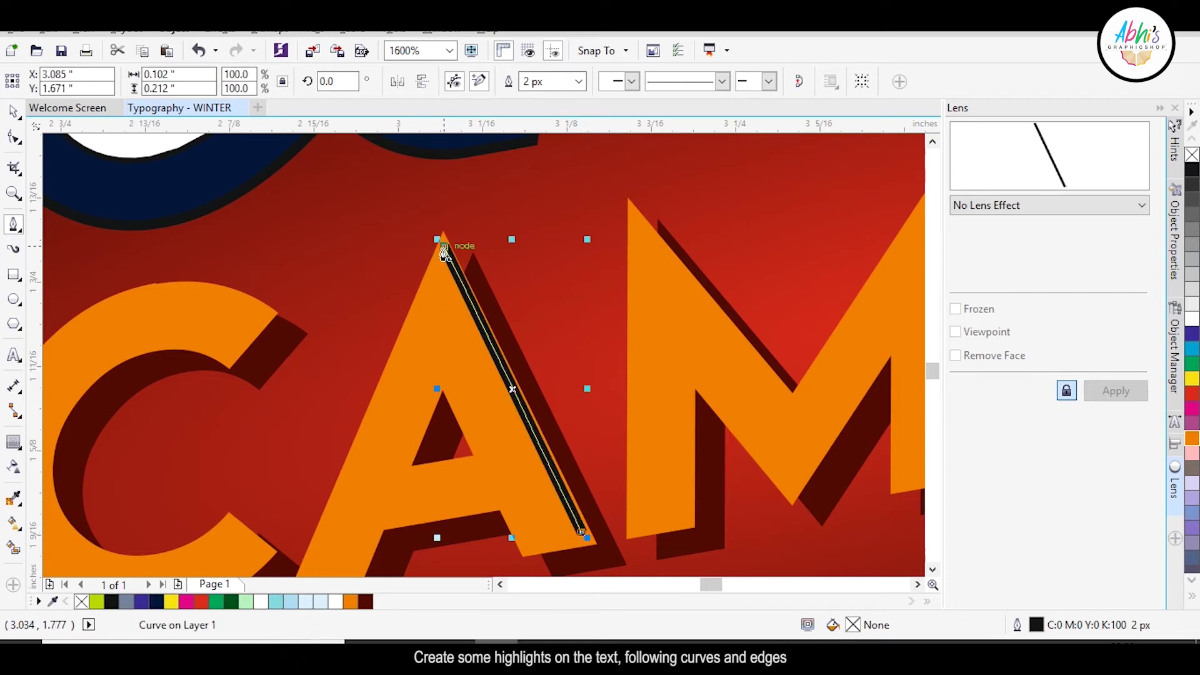
right_click(1193, 155)
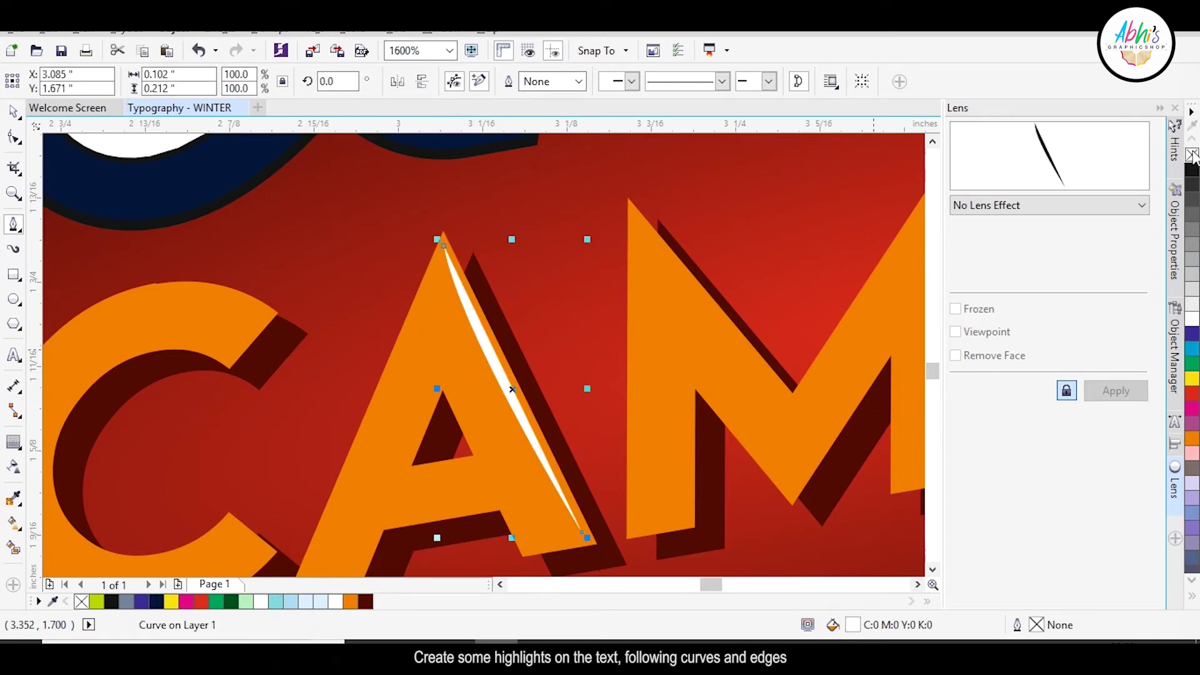
Add a tapered white highlight without outline, about 0.10 by 0.12 inches, along the M's first diagonal
scroll(550, 269, down, 2)
scroll(550, 268, up, 2)
click(547, 224)
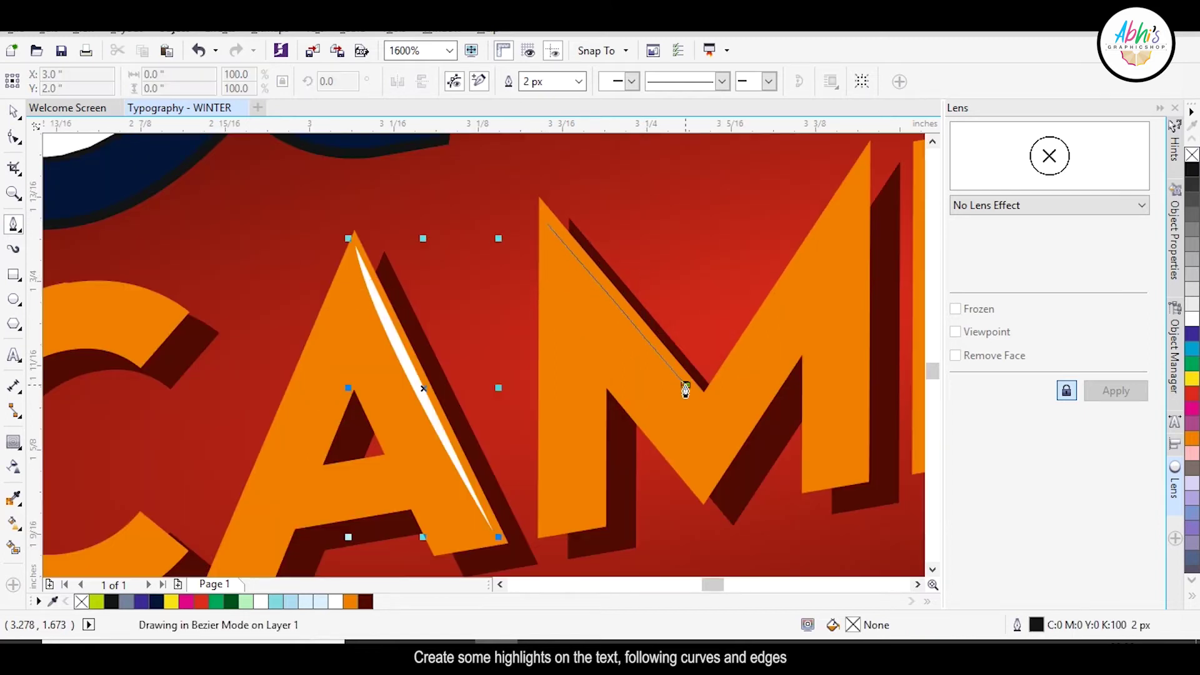
click(685, 389)
click(548, 224)
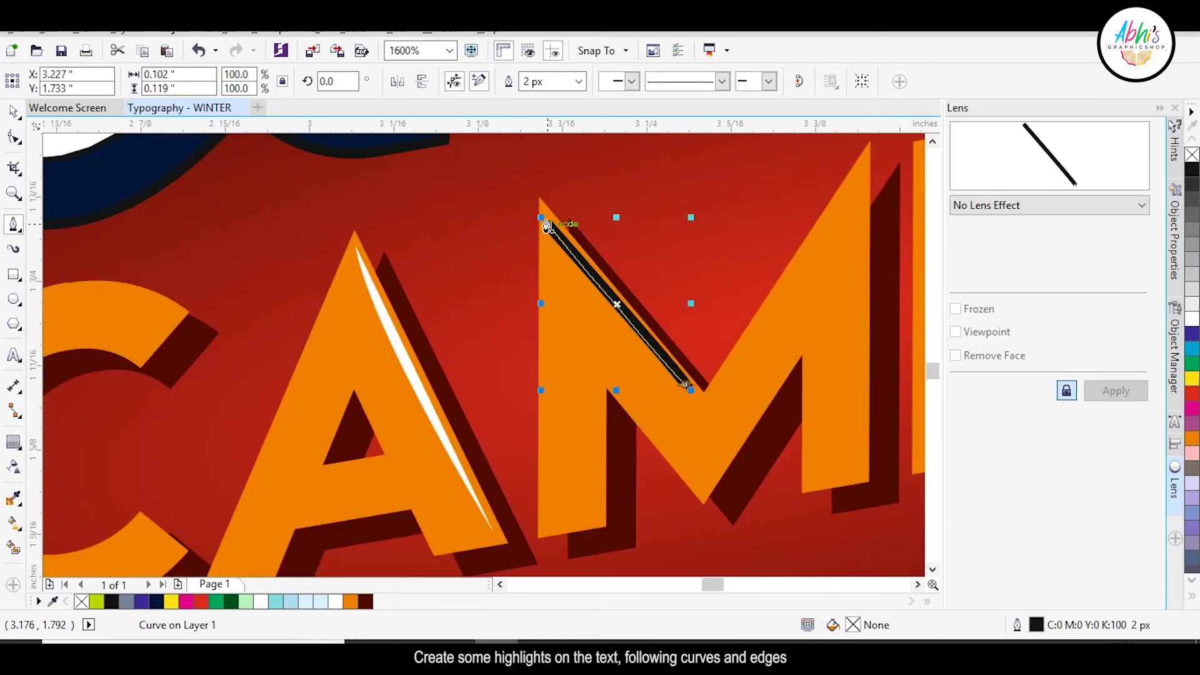
right_click(1192, 155)
Add a narrow white highlight without outline down the right edge of the M's right stem
click(862, 166)
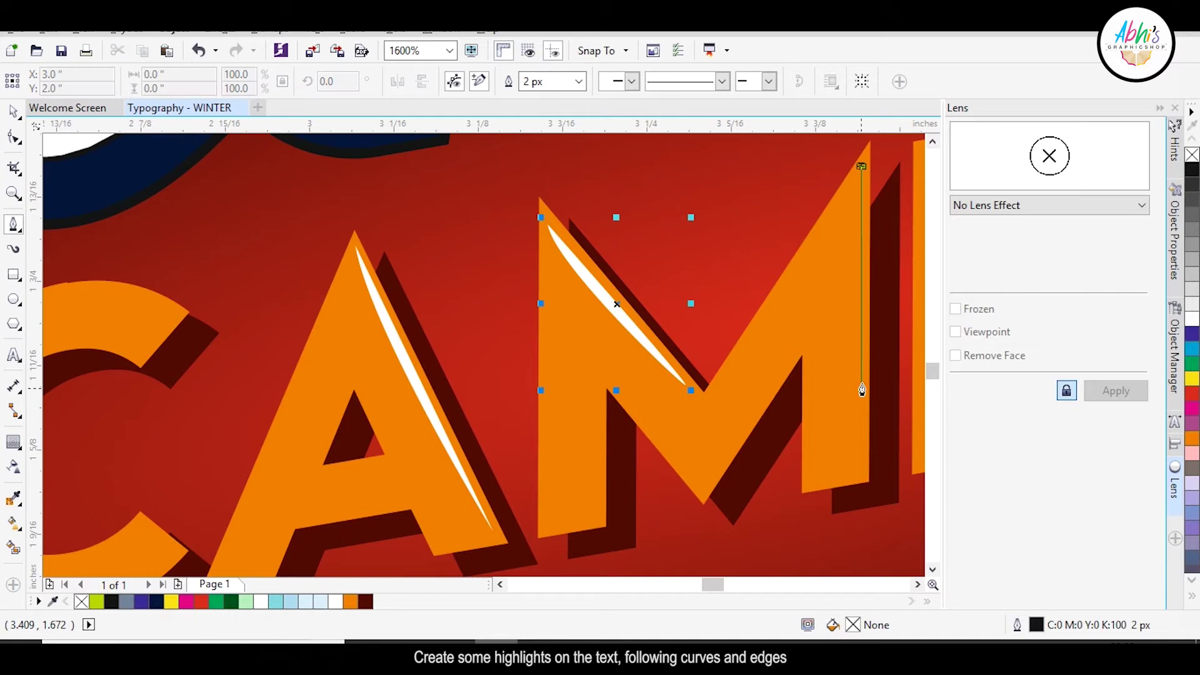
click(864, 464)
drag(862, 166, 876, 91)
click(1192, 319)
right_click(1192, 155)
Draw a curved white highlight without outline, about 0.06 by 0.10 inches, along the outer edge of the P's bowl
scroll(501, 265, down, 1)
scroll(773, 196, up, 1)
click(792, 192)
scroll(858, 231, up, 1)
drag(857, 234, 884, 295)
drag(866, 419, 847, 477)
alt+click(866, 419)
drag(726, 154, 899, 203)
click(1192, 319)
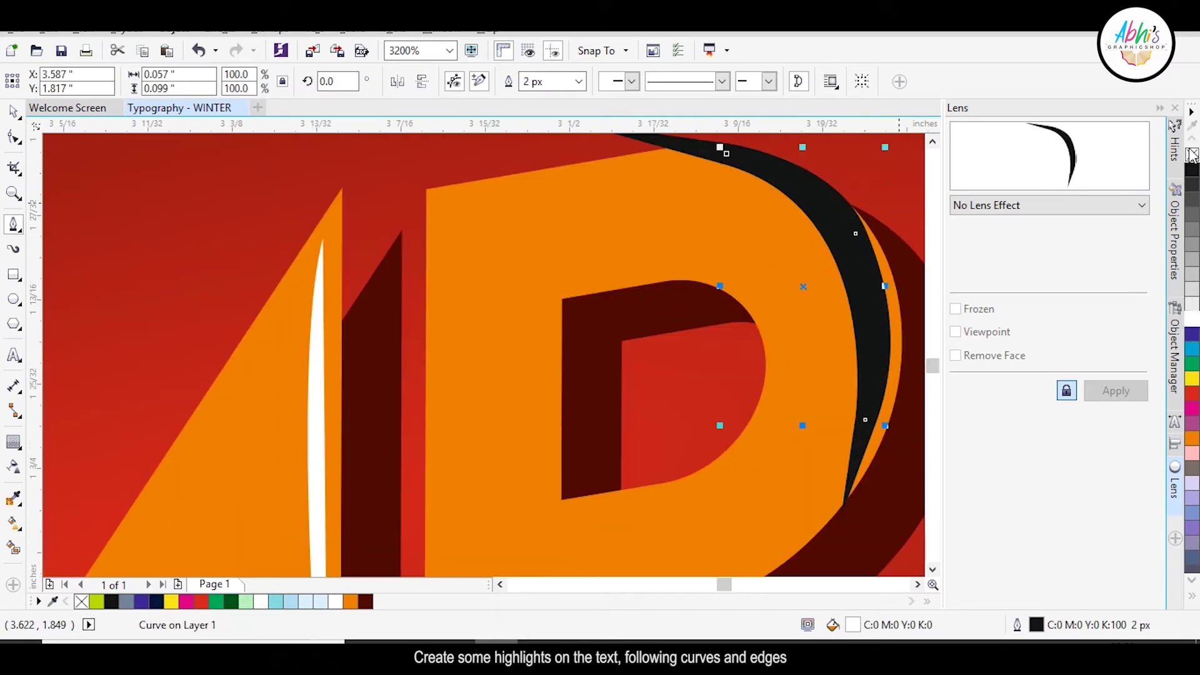
right_click(1192, 155)
Add a slim white highlight without outline, about 0.07 inch tall, on the P's stem beside its counter
scroll(825, 200, down, 1)
scroll(687, 253, up, 1)
click(687, 248)
scroll(670, 260, down, 1)
scroll(682, 342, up, 1)
click(674, 357)
drag(674, 165, 706, 105)
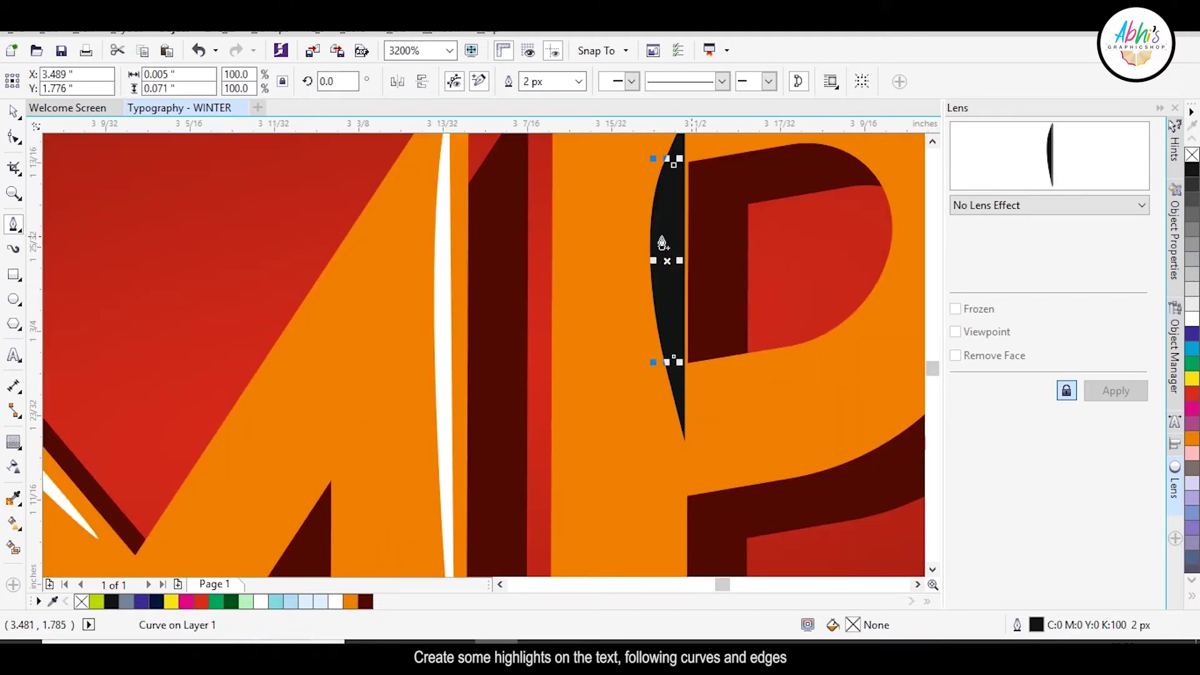
right_click(1192, 156)
Add a second slim white highlight without outline, about 0.07 inch tall, on the P's lower stem below the bowl
scroll(718, 148, down, 1)
scroll(702, 322, up, 1)
click(692, 321)
click(692, 504)
drag(692, 321, 708, 279)
click(1192, 319)
right_click(1193, 155)
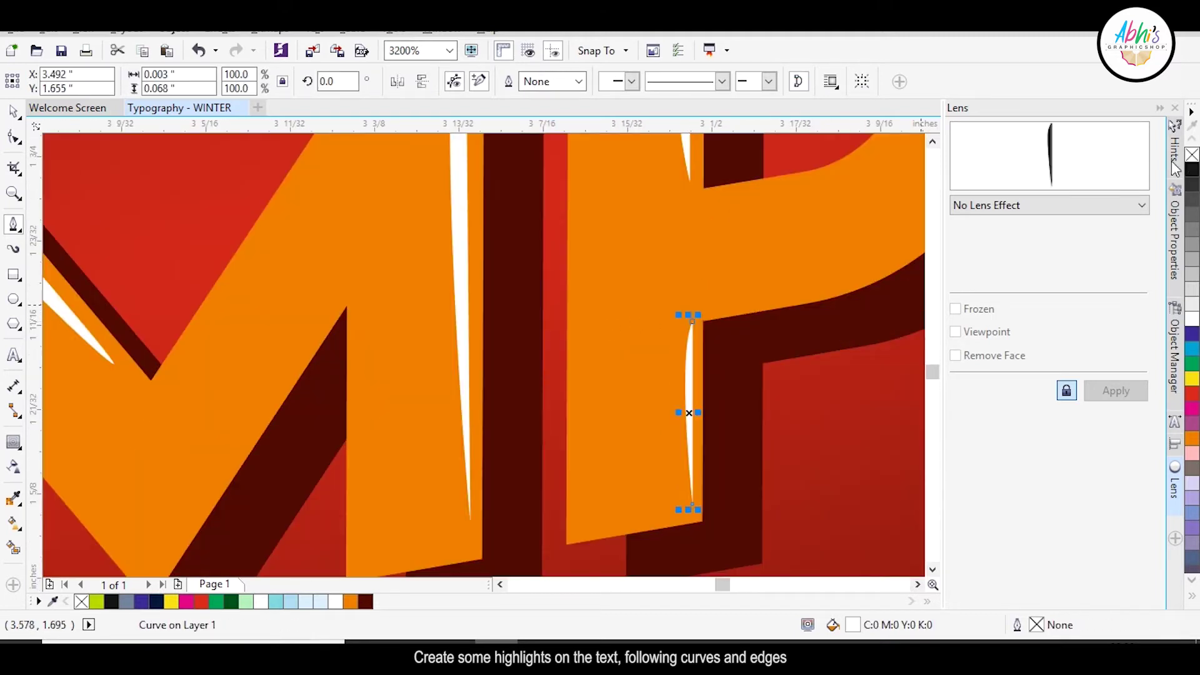
Draw an angled white highlight without outline, about 0.05 by 0.06 inches, around the lower-left corner of the A's counter
scroll(894, 269, down, 2)
scroll(532, 322, up, 2)
click(618, 223)
click(555, 380)
click(680, 361)
click(537, 394)
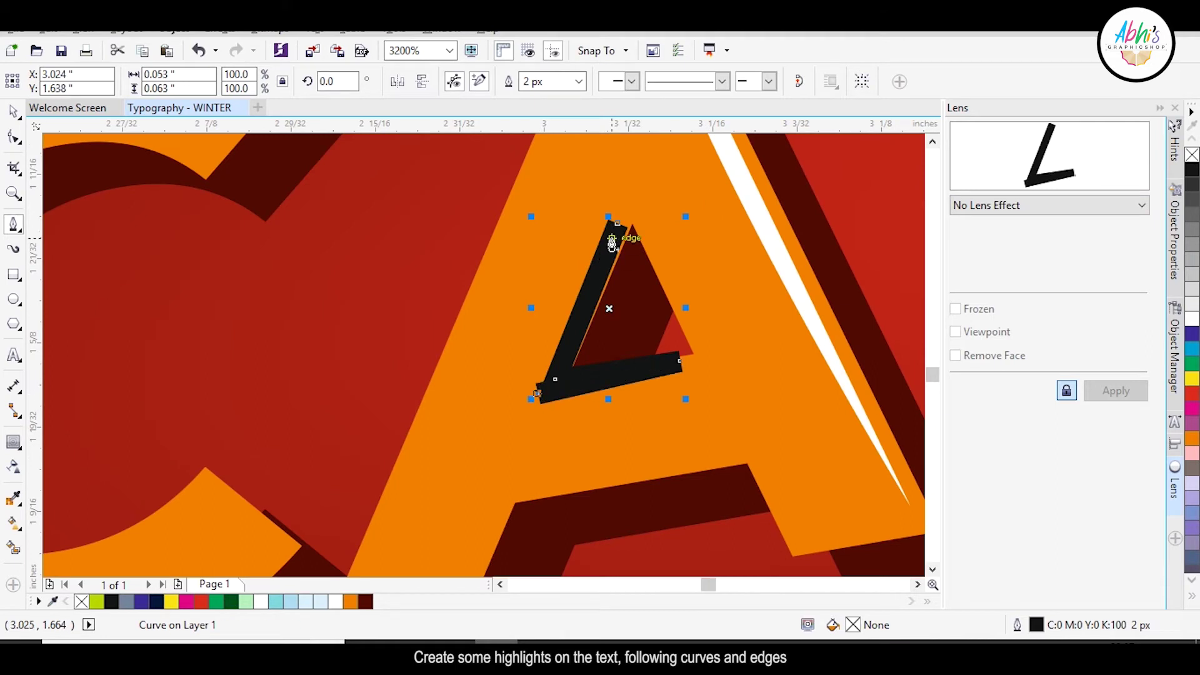
click(618, 223)
click(1192, 319)
right_click(1192, 155)
Add a small tapered white highlight without outline on the inner edge of the A's left foot
scroll(632, 275, down, 2)
scroll(563, 338, up, 2)
click(629, 311)
click(590, 415)
scroll(604, 368, up, 1)
drag(655, 254, 684, 225)
click(1193, 319)
right_click(1192, 156)
Draw a curved white highlight without outline, about 0.09 by 0.02 inches, along the upper outer edge of the C
scroll(841, 375, down, 2)
scroll(694, 182, up, 1)
click(597, 210)
drag(840, 257, 844, 334)
alt+click(736, 256)
drag(490, 211, 401, 224)
click(1193, 319)
right_click(1193, 155)
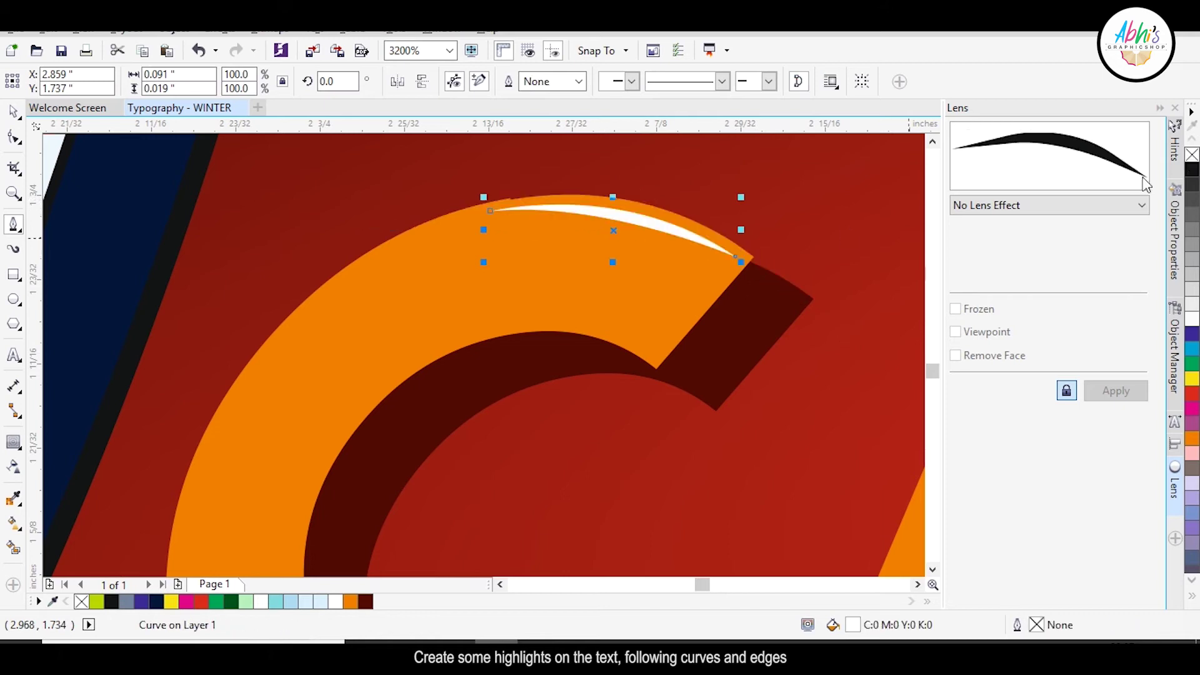
Draw a long curved white highlight without outline, about 0.11 by 0.16 inches, along the inner edge of the C
scroll(750, 181, down, 2)
scroll(682, 249, up, 1)
click(661, 185)
scroll(598, 283, up, 1)
drag(570, 282, 568, 380)
drag(688, 503, 768, 522)
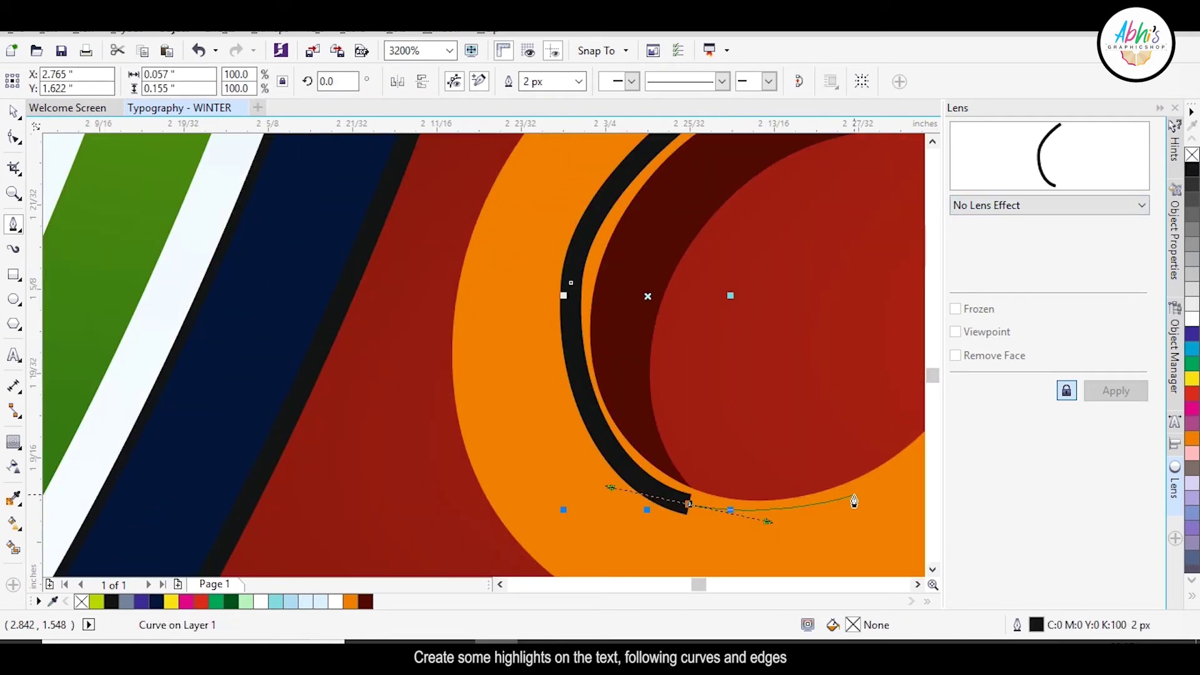
click(854, 496)
drag(622, 488, 520, 426)
scroll(598, 482, down, 1)
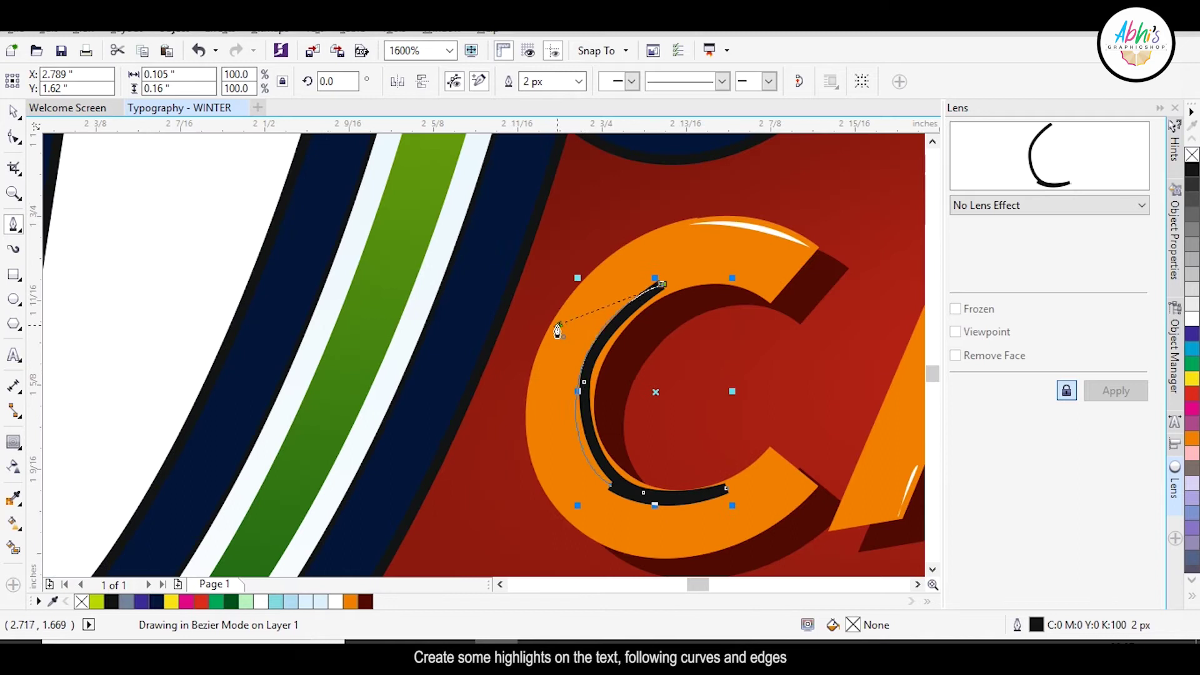
drag(558, 325, 558, 324)
click(1192, 318)
right_click(1192, 155)
Add a node midway along the C's inner highlight and shift it slightly outward to refine the curve
key(F10)
double_click(585, 417)
drag(585, 418, 580, 402)
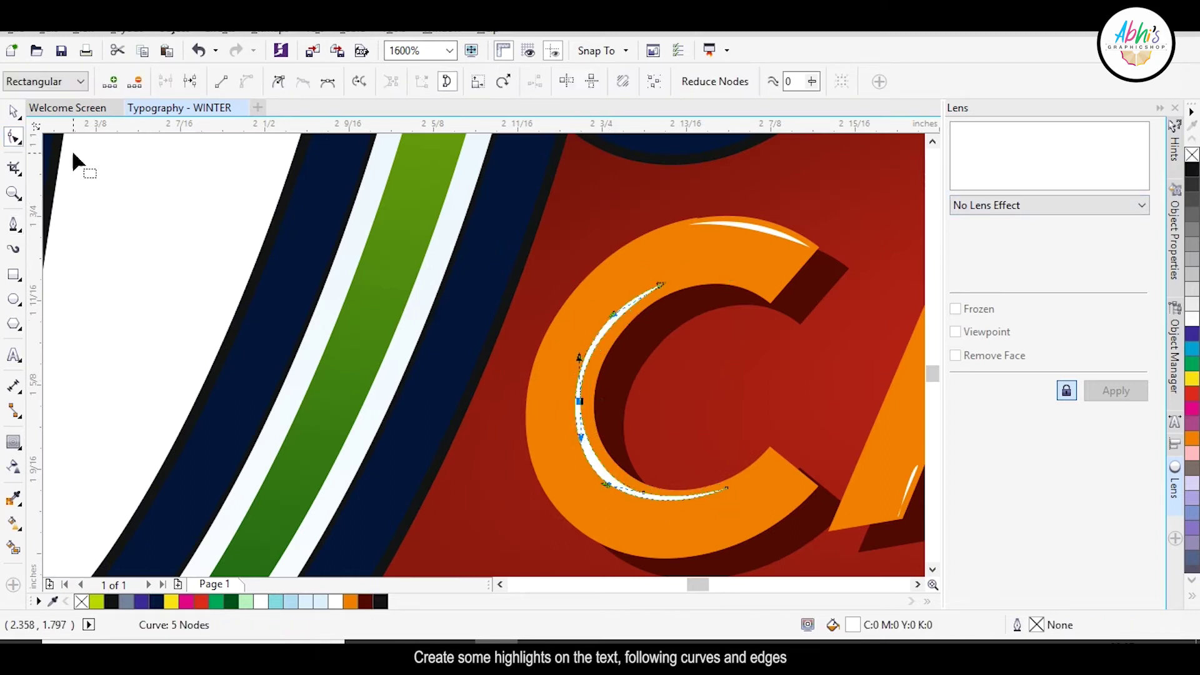
click(13, 112)
scroll(572, 341, down, 2)
click(595, 535)
Draw a curved white highlight without outline, about 0.03 by 0.04 inches, along the inner hook of the first 2
scroll(494, 381, down, 2)
scroll(591, 346, up, 4)
click(13, 224)
scroll(391, 282, up, 2)
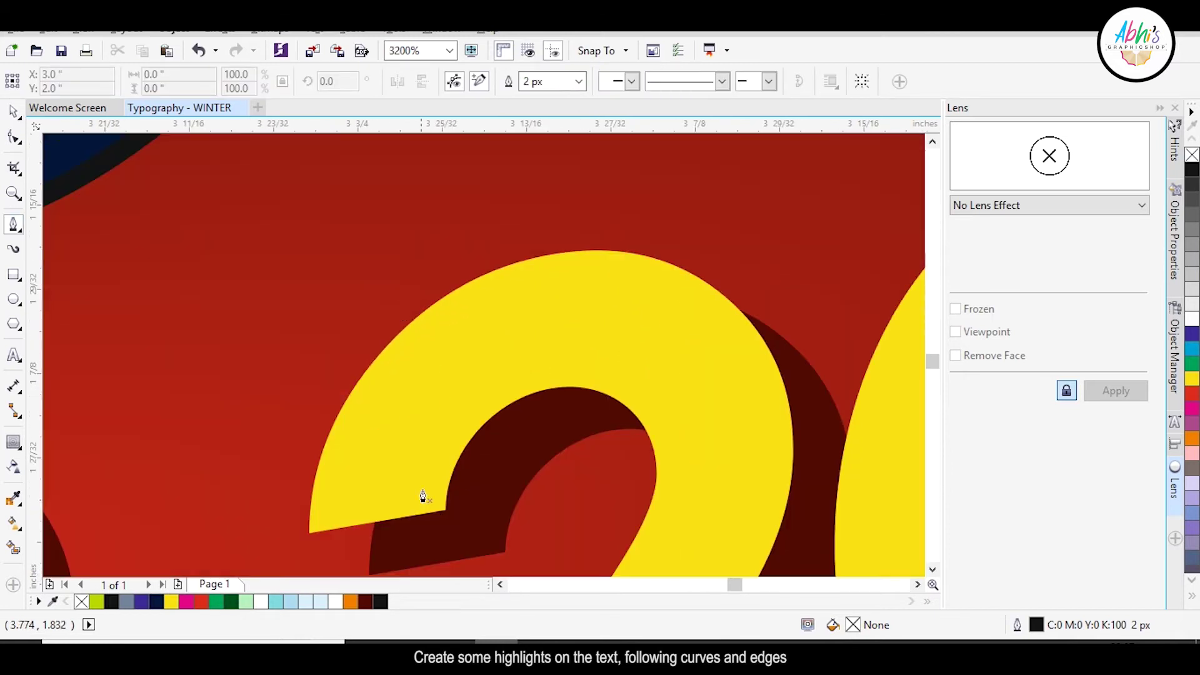
drag(547, 357, 547, 357)
alt+click(499, 391)
drag(430, 500, 398, 431)
click(1192, 319)
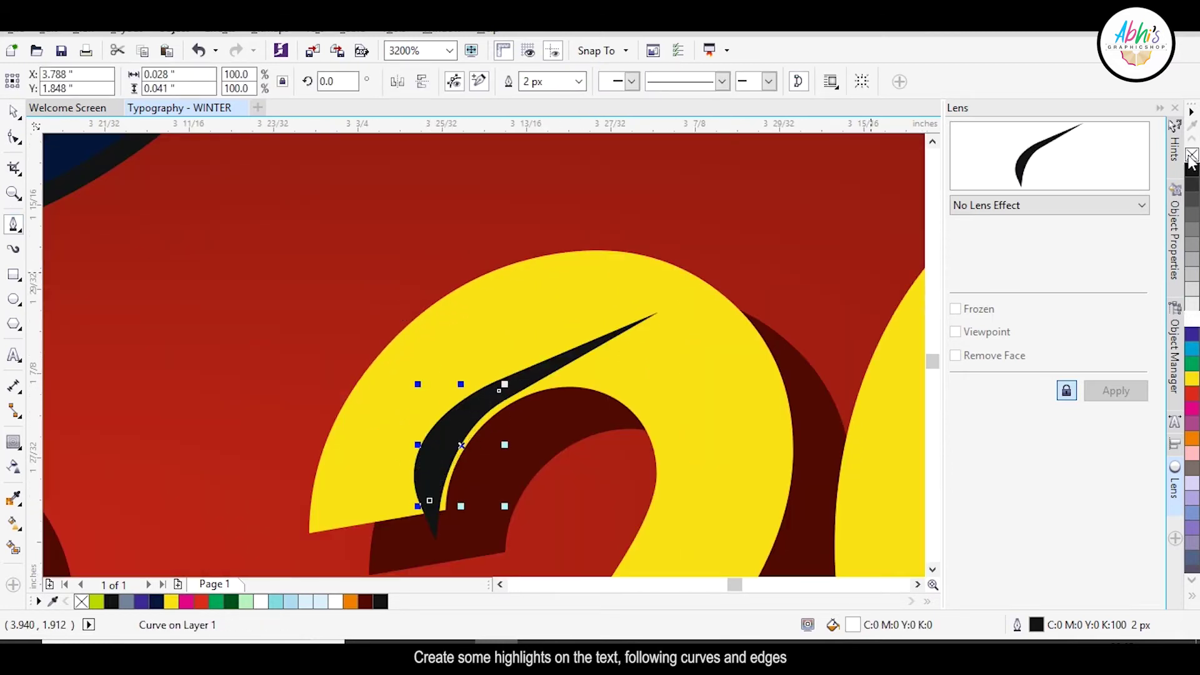
right_click(1192, 155)
Draw a curved white highlight without outline, about 0.04 by 0.08 inches, along the first 2's upper outer curve
drag(670, 268, 675, 270)
drag(735, 569, 722, 536)
alt+click(768, 384)
drag(670, 180, 776, 244)
click(1192, 319)
right_click(1192, 155)
Draw a slim white highlight without outline, about 0.17 by 0.03 inches, along the base of the first 2
scroll(547, 232, down, 1)
scroll(456, 525, up, 1)
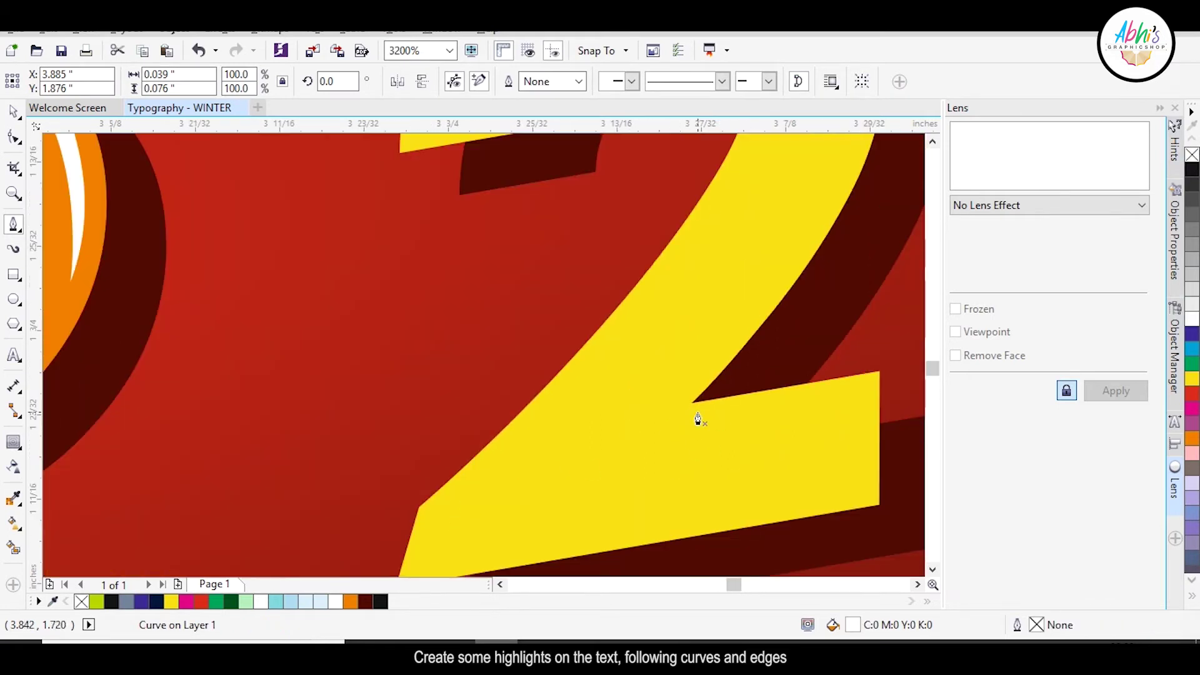
click(859, 488)
scroll(536, 441, down, 2)
scroll(528, 459, up, 2)
click(443, 492)
drag(887, 407, 775, 396)
click(1192, 318)
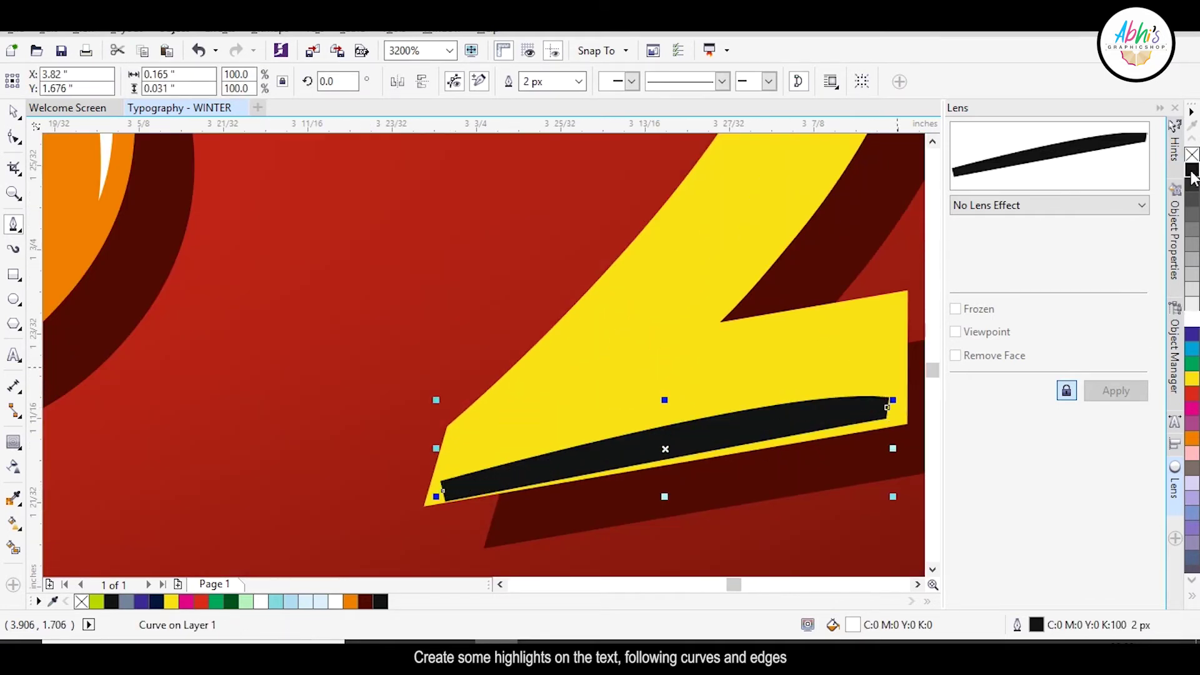
right_click(1192, 155)
Copy the three highlights of the first 2 onto the matching edges of the second 2
scroll(260, 340, down, 1)
key(space)
shift+click(303, 282)
scroll(349, 318, down, 1)
shift+click(406, 289)
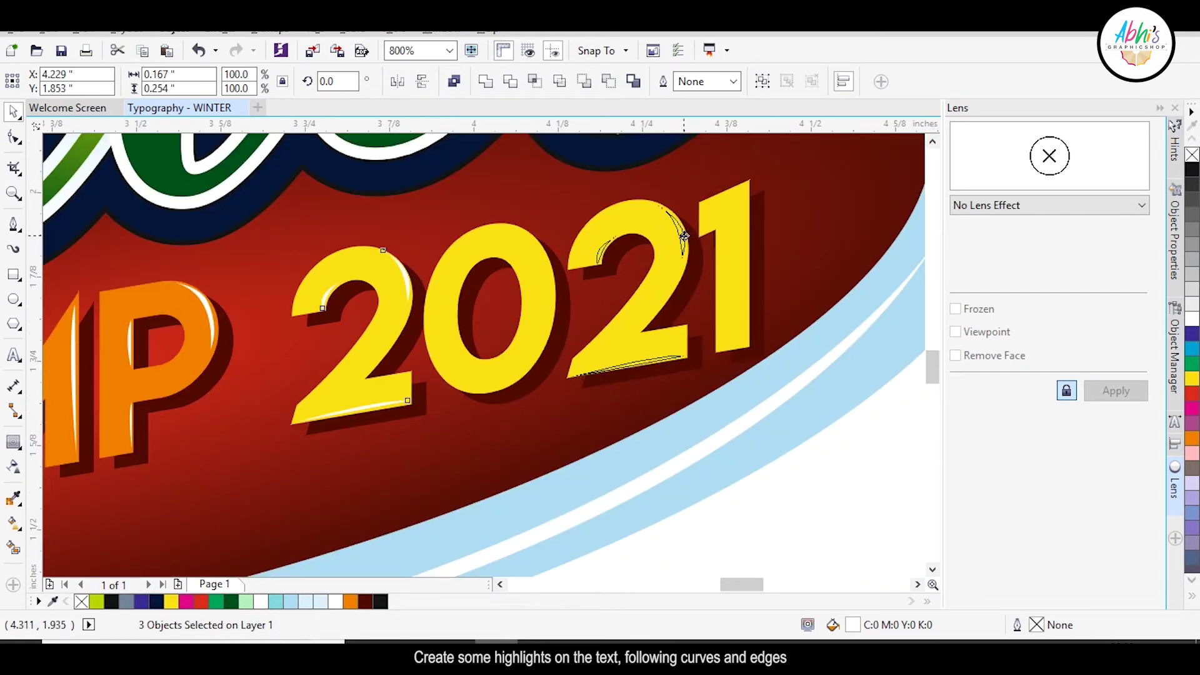
drag(684, 236, 684, 237)
right_click(685, 236)
scroll(666, 301, up, 1)
click(654, 394)
click(587, 429)
click(568, 464)
Draw a thin vertical white highlight without outline, about 0.007 by 0.23 inches, along the right edge of the 1
scroll(568, 464, down, 1)
scroll(619, 340, up, 1)
click(14, 224)
click(780, 196)
click(780, 508)
drag(780, 197, 760, 245)
click(1192, 319)
right_click(1193, 156)
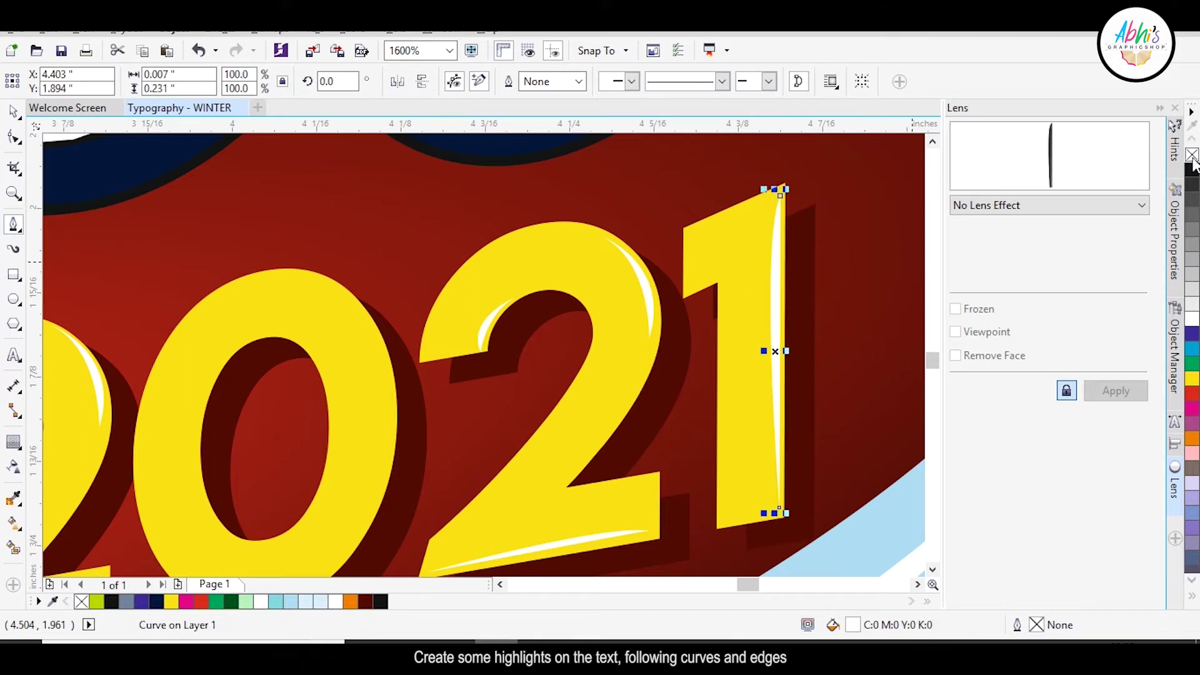
Draw a curved white highlight without outline, about 0.03 by 0.14 inches, along the left side of the 0's counter
scroll(624, 279, down, 1)
scroll(656, 268, up, 1)
scroll(308, 383, down, 1)
scroll(377, 286, up, 1)
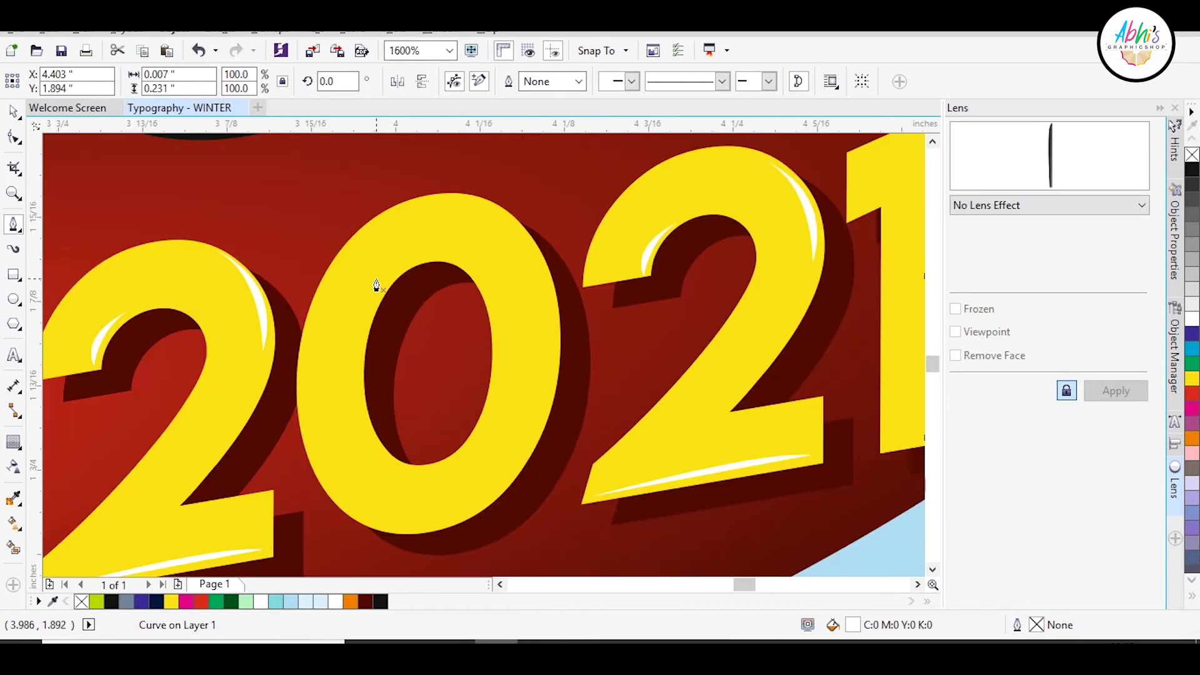
click(385, 275)
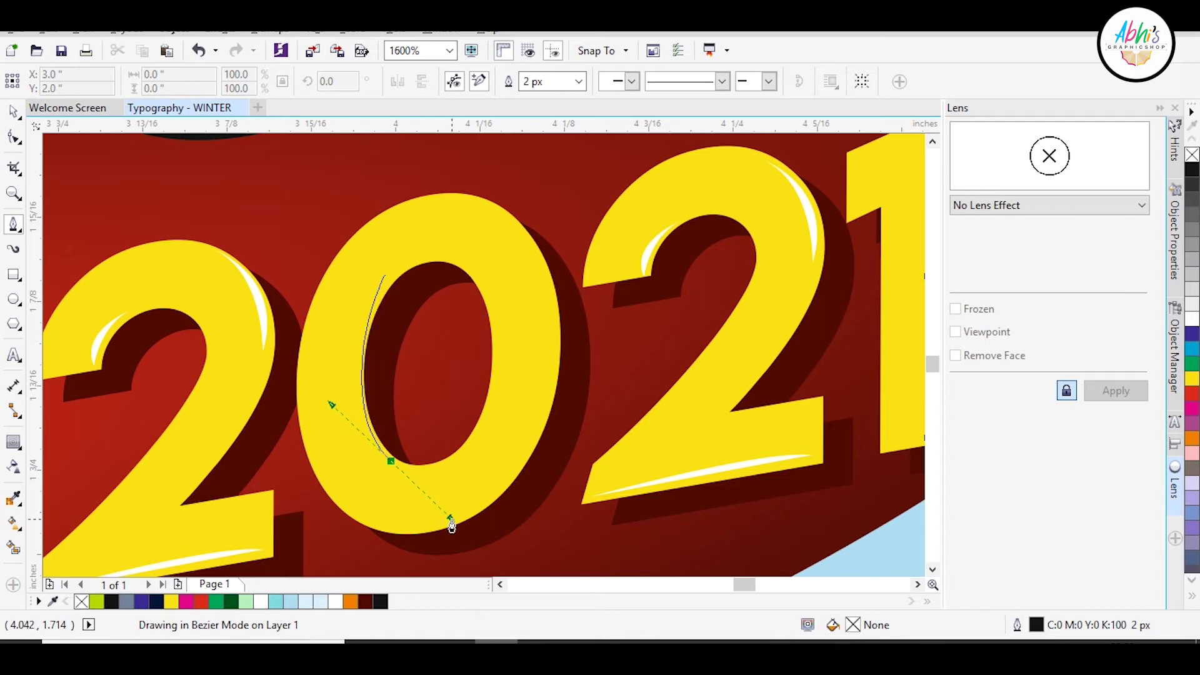
drag(451, 524, 460, 520)
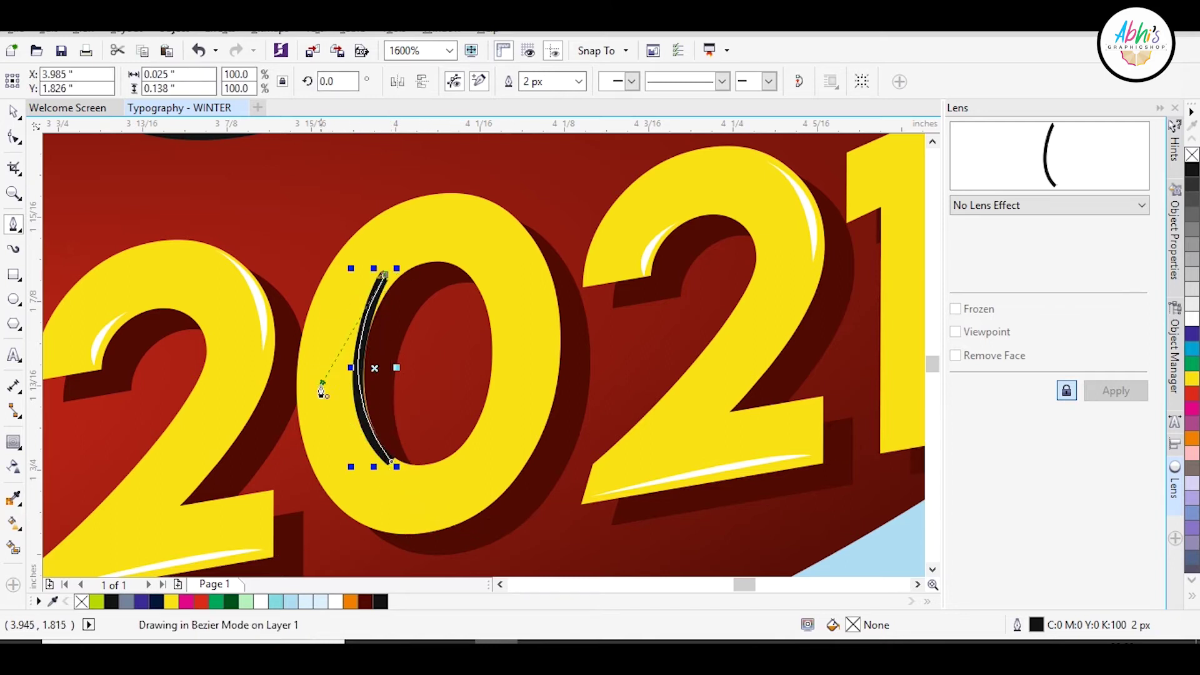
drag(300, 411, 300, 410)
right_click(1192, 154)
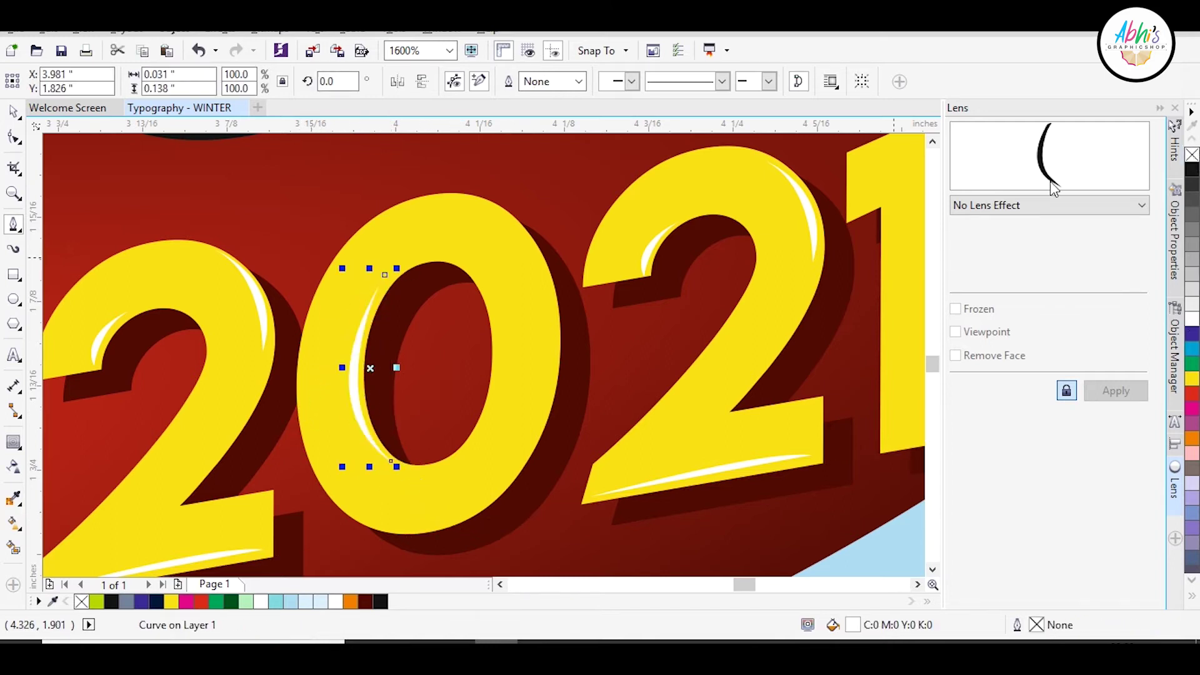
Draw a curved white highlight without outline, about 0.06 by 0.2 inches, along the 0's right outer edge
click(471, 200)
drag(515, 471, 415, 529)
scroll(581, 423, down, 1)
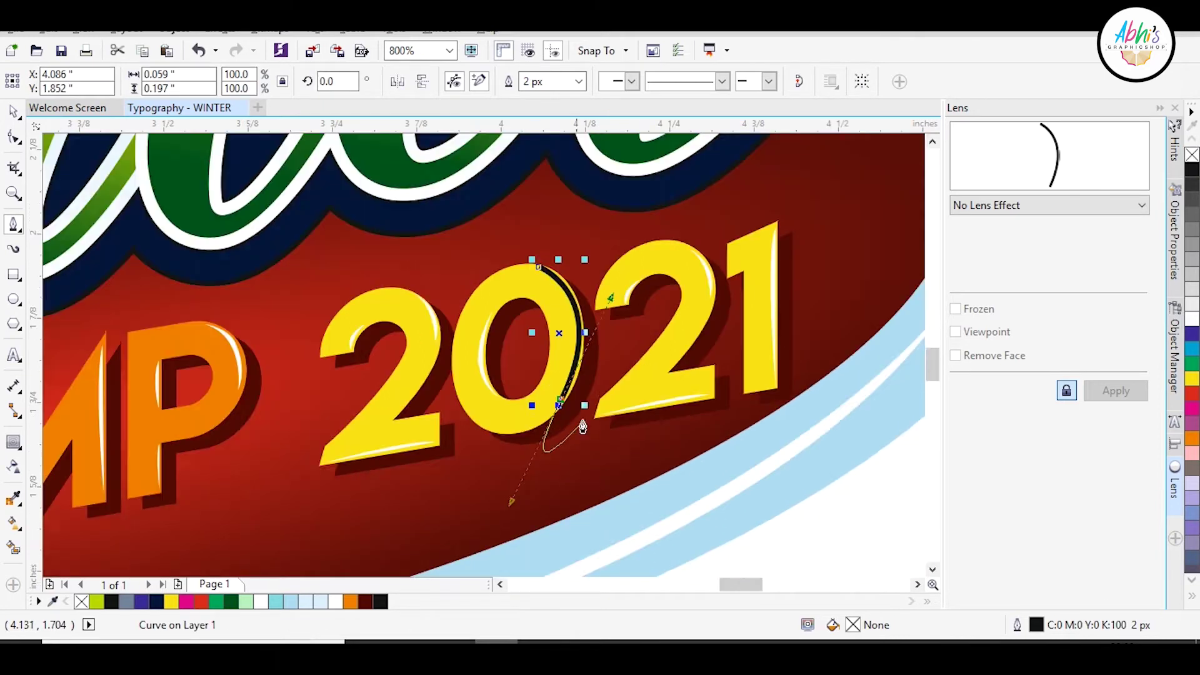
scroll(582, 424, up, 1)
drag(530, 180, 658, 270)
right_click(1192, 155)
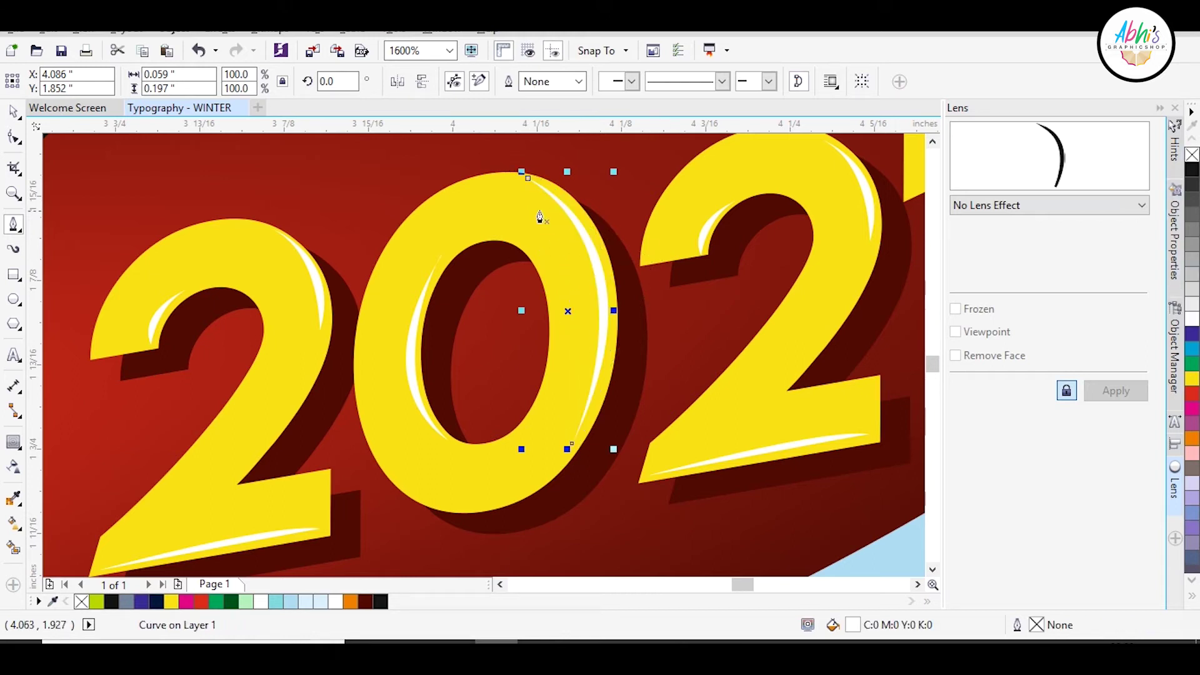
scroll(610, 384, down, 2)
click(12, 113)
click(711, 430)
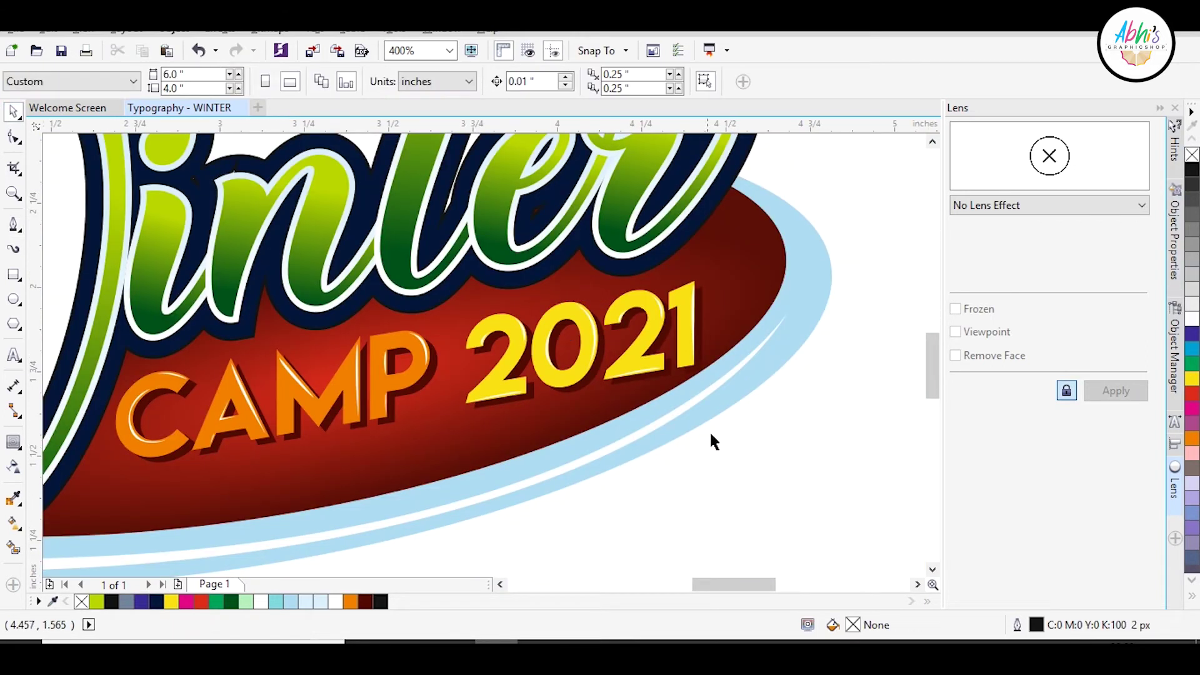
Draw a circle about 0.037 inches wide near the oval's lower edge, filled red without outline
scroll(467, 450, left, 3)
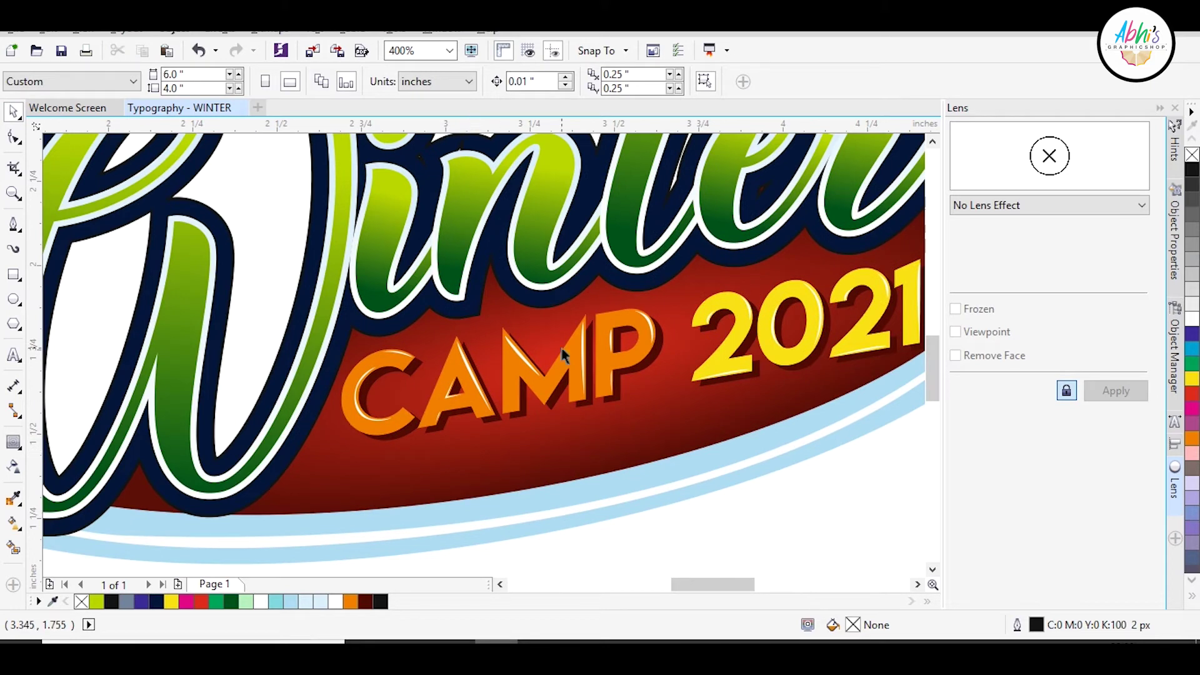
click(15, 300)
drag(373, 497, 385, 509)
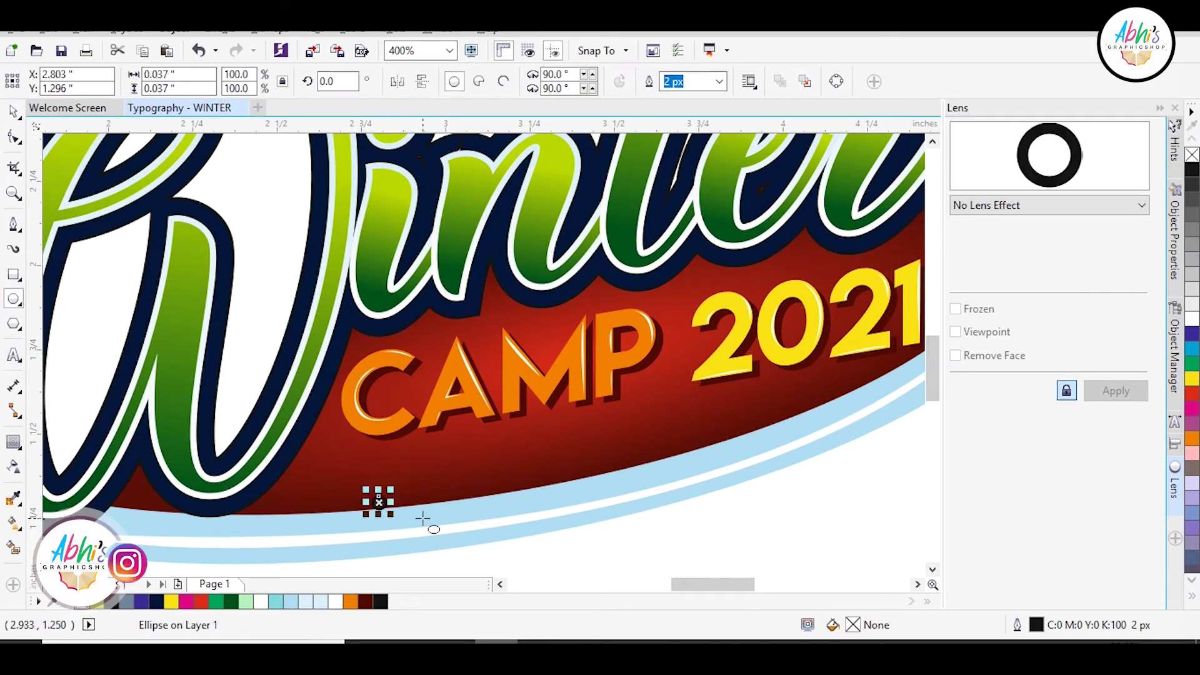
click(1192, 394)
right_click(1192, 154)
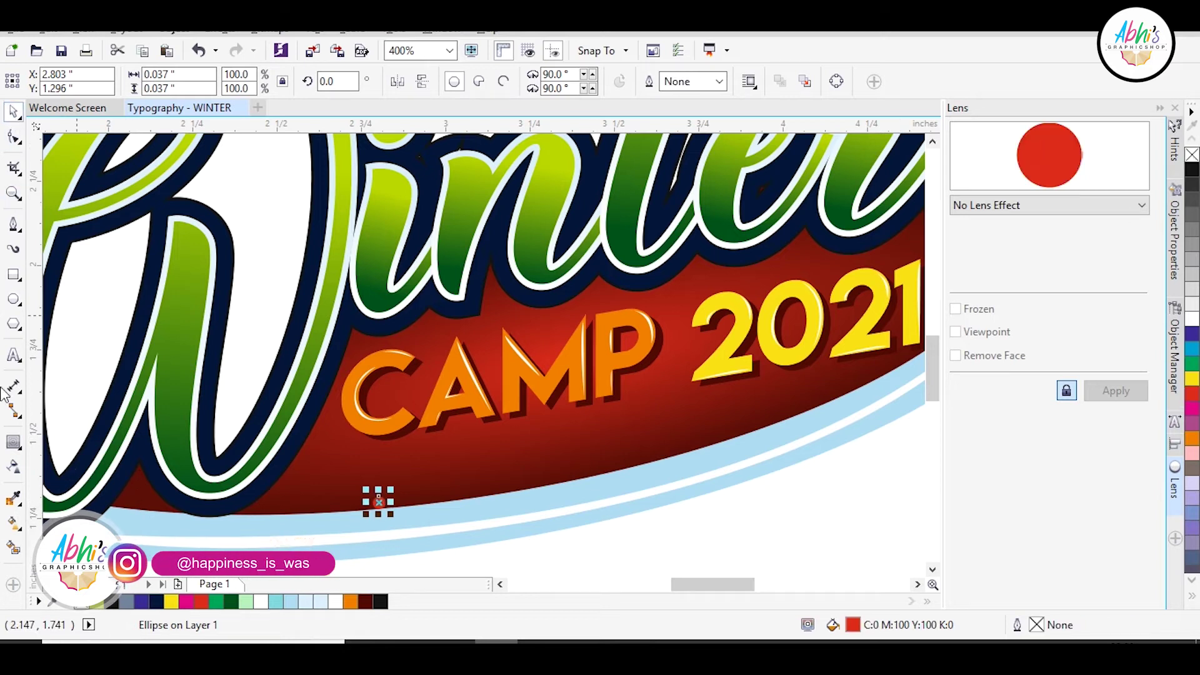
Apply a uniform transparency to the small red circle
click(14, 467)
click(37, 82)
key(space)
click(537, 543)
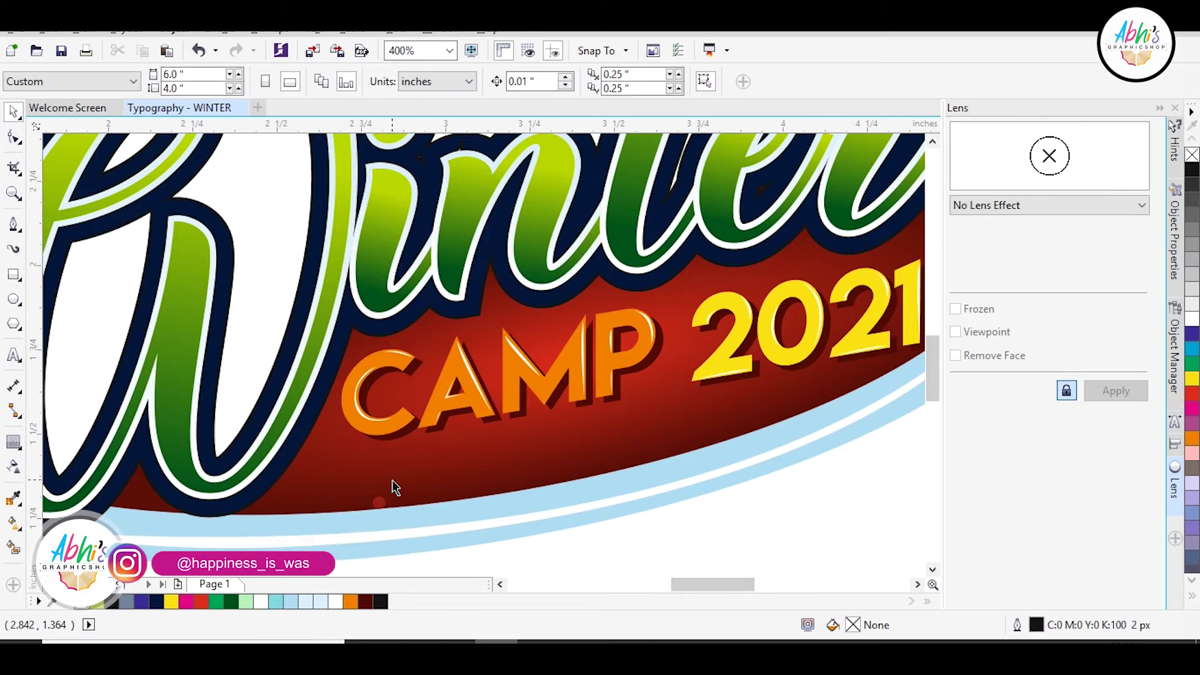
Scatter copies of the translucent circle over the lower and right parts of the red oval
scroll(383, 489, up, 1)
scroll(380, 461, down, 2)
scroll(380, 469, up, 1)
click(379, 472)
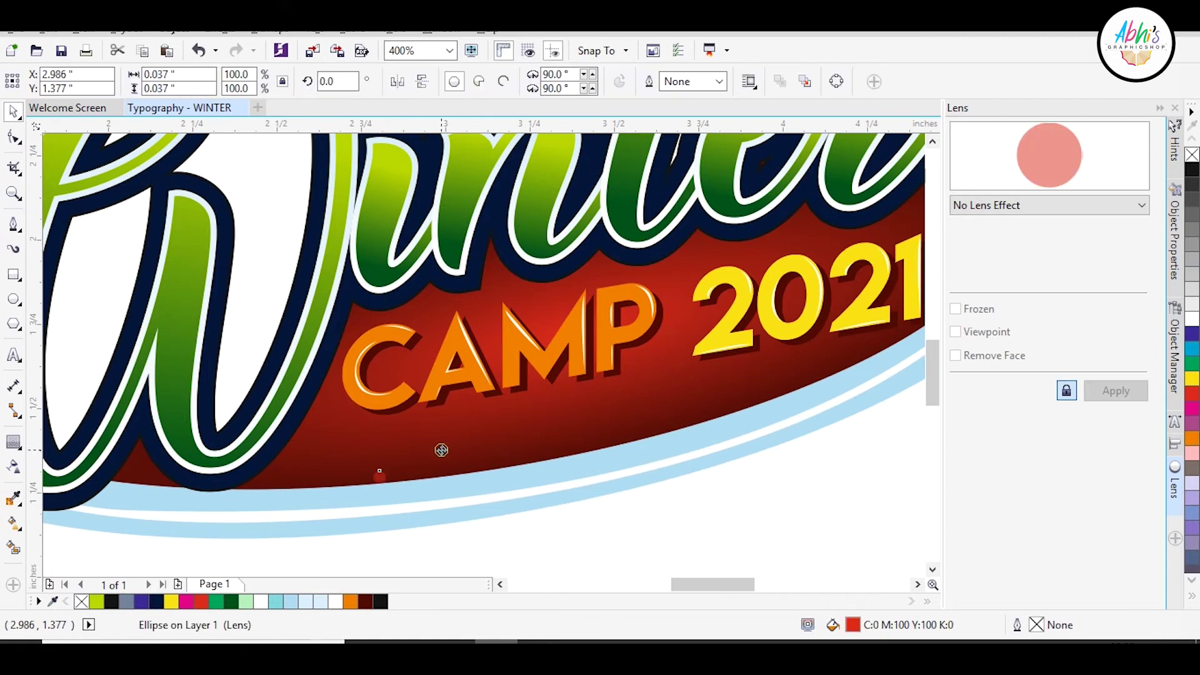
drag(466, 451, 478, 441)
drag(738, 388, 609, 386)
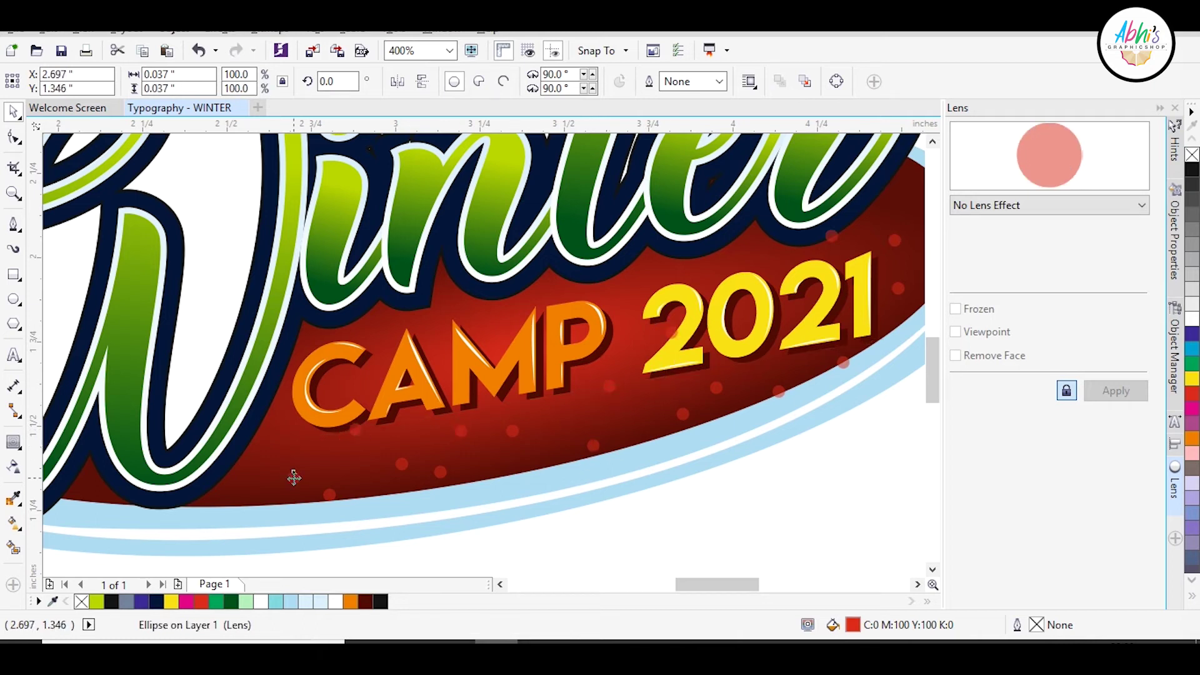
Place more circle copies at the oval's left end and between the Winter lettering and CAMP 2021
drag(157, 491, 157, 489)
drag(231, 493, 92, 491)
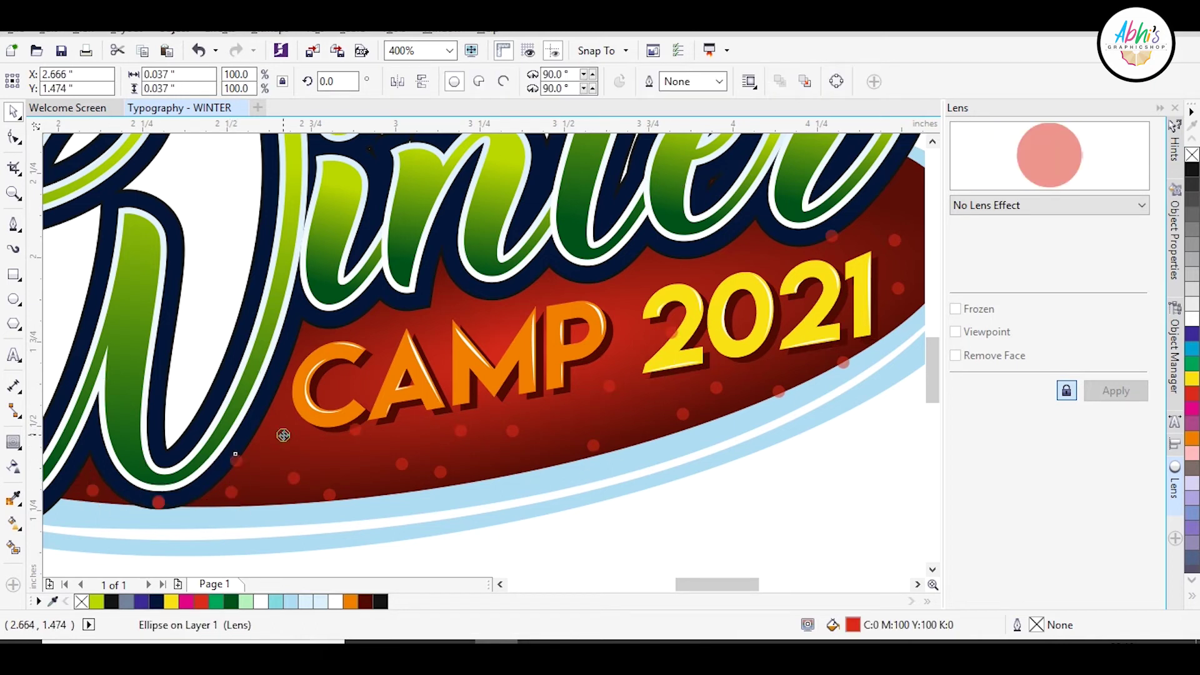
drag(423, 310, 425, 308)
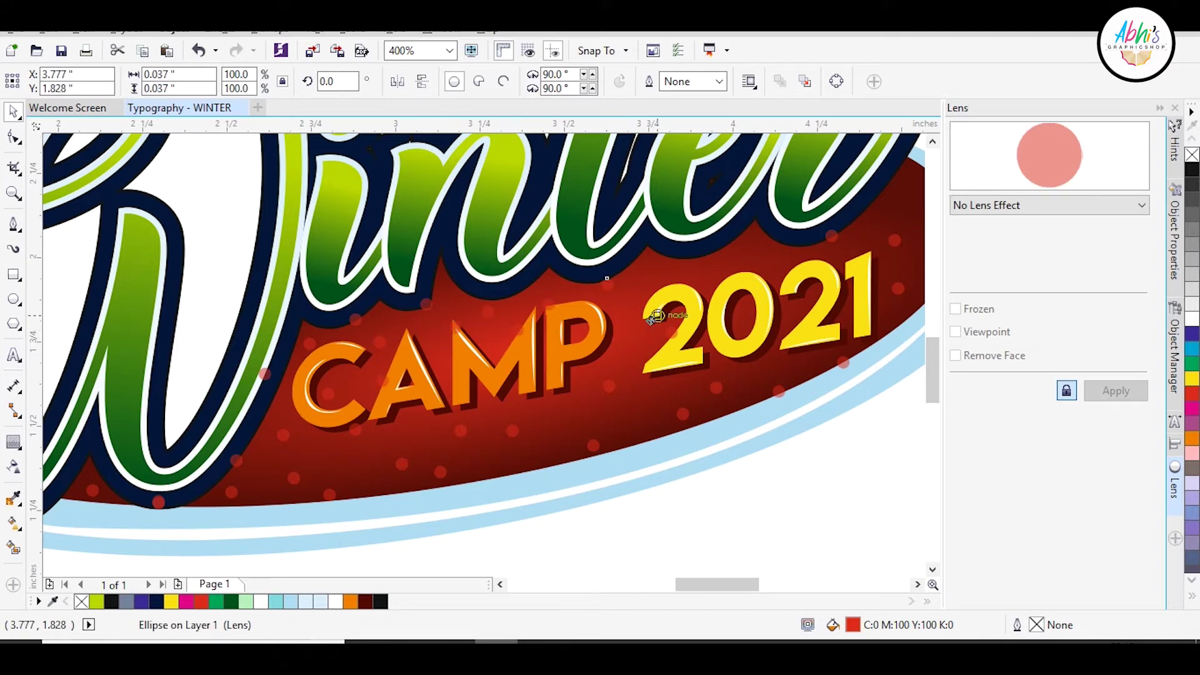
drag(802, 270, 801, 271)
scroll(801, 271, down, 1)
scroll(803, 281, up, 1)
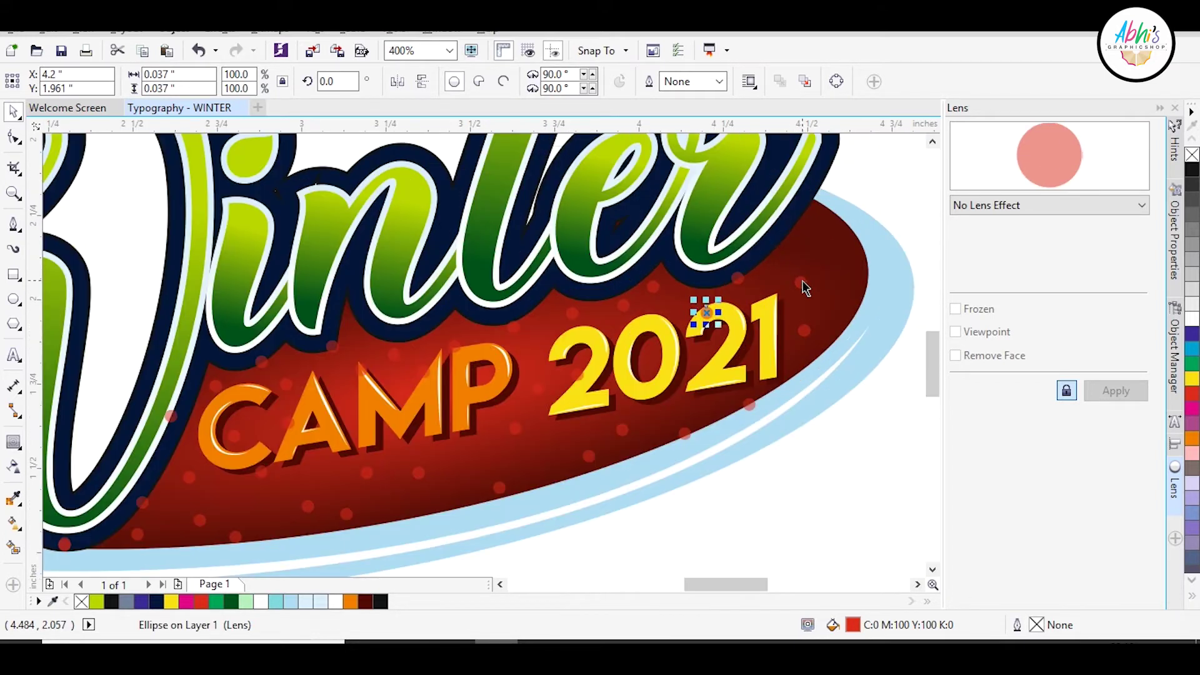
Scale a circle below CAMP to 63.3% and repeat the scaling on several other circles around the word
scroll(404, 481, up, 2)
click(482, 431)
drag(494, 416, 487, 423)
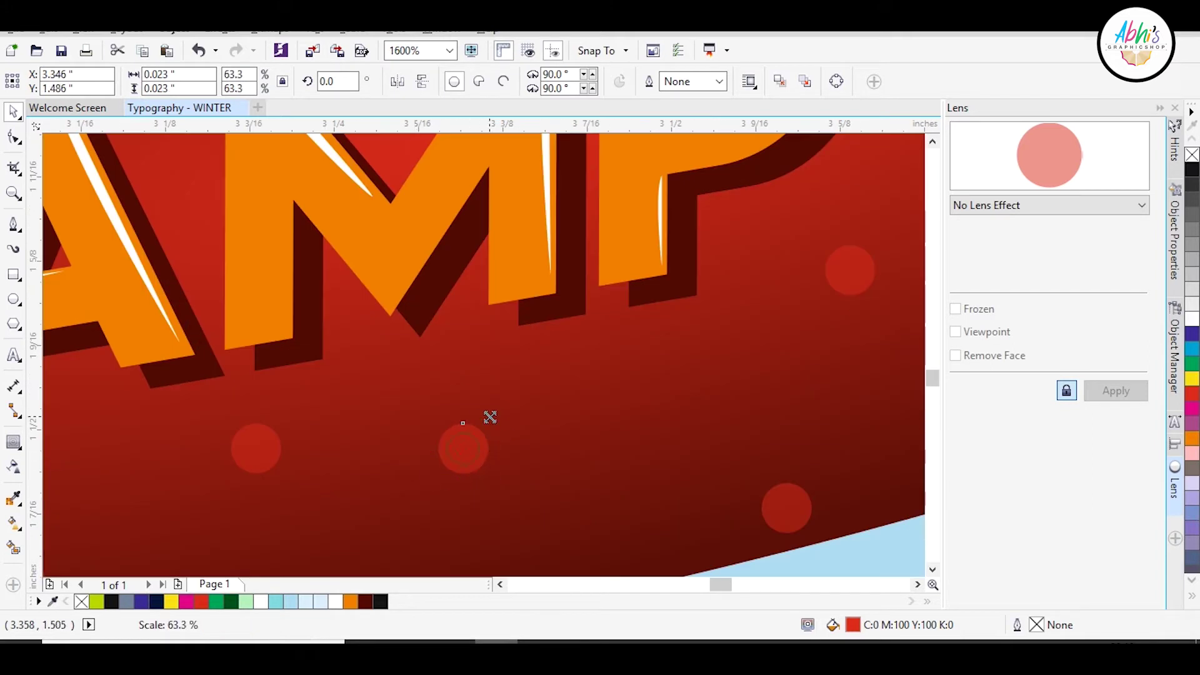
scroll(489, 419, down, 2)
click(352, 444)
key(ctrl+r)
click(131, 479)
key(ctrl+r)
click(159, 214)
key(ctrl+r)
click(305, 211)
key(ctrl+r)
click(200, 309)
key(ctrl+r)
click(730, 414)
key(ctrl+r)
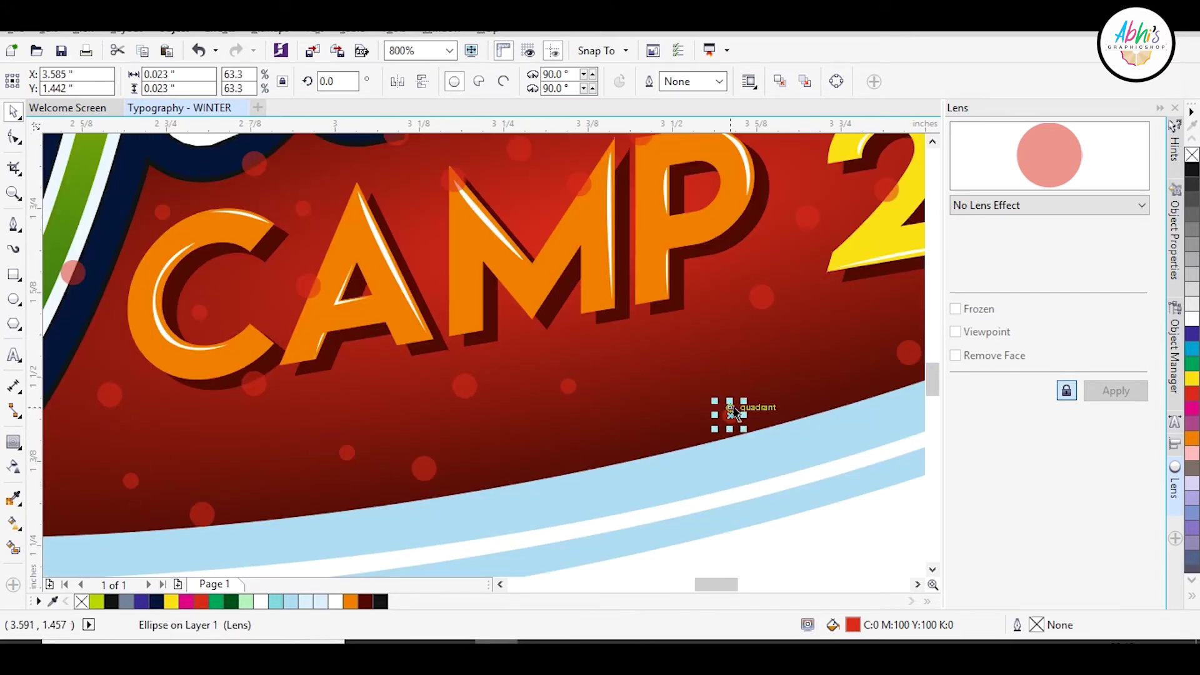
key(ctrl+r)
Repeat the 63.3% scaling on several circles around 2021 and toward the oval's right end
click(856, 329)
key(ctrl+r)
click(730, 355)
key(ctrl+r)
click(909, 207)
key(ctrl+r)
click(894, 168)
scroll(718, 312, up, 1)
scroll(407, 392, down, 1)
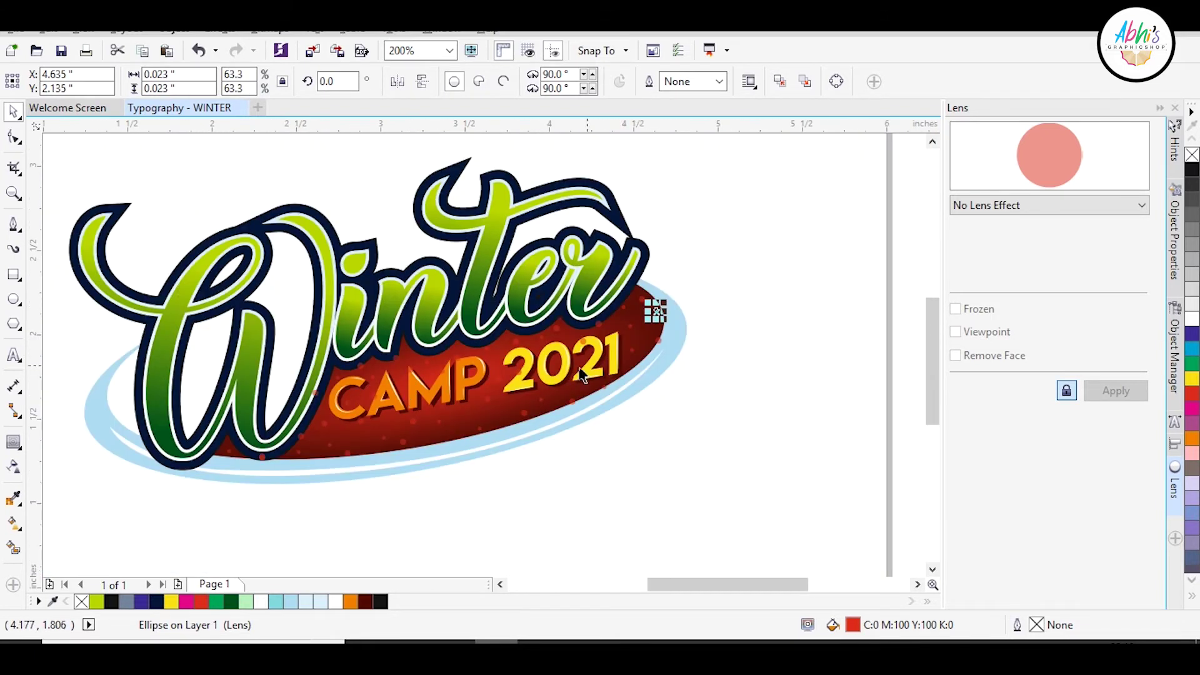
drag(707, 243, 175, 485)
scroll(362, 414, up, 2)
shift+click(488, 366)
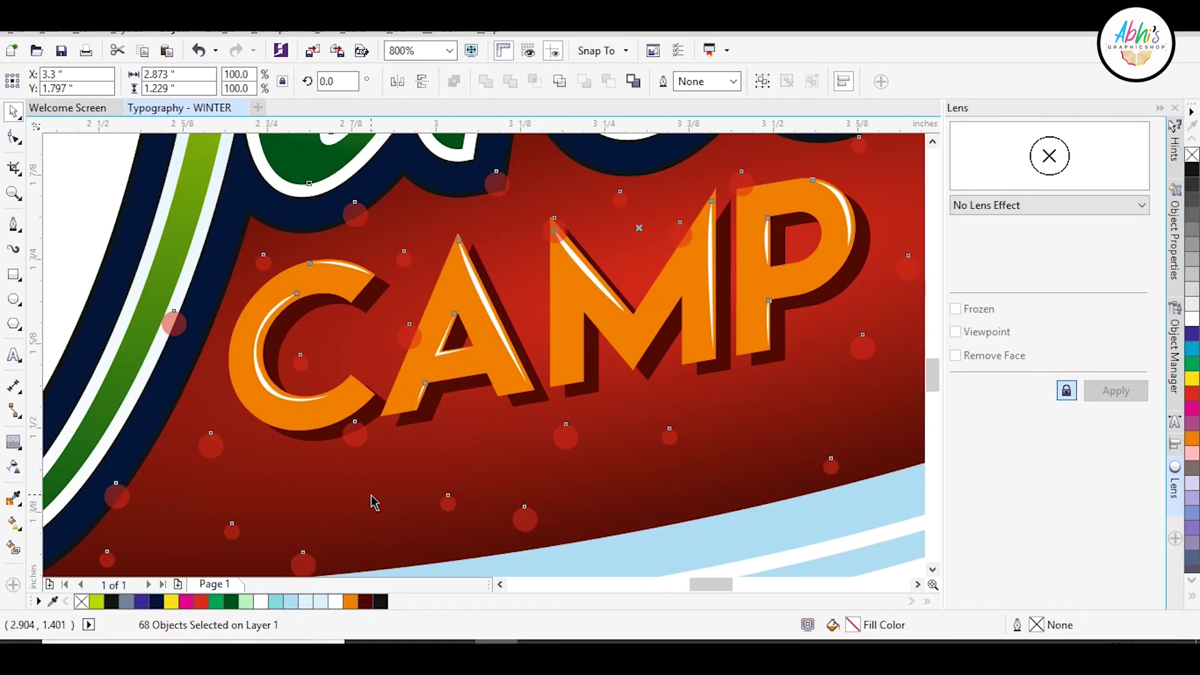
scroll(372, 502, down, 2)
key(Escape)
Place the white highlights inside the CAMP 2021 text with PowerClip
scroll(298, 442, up, 2)
scroll(517, 538, up, 2)
click(378, 479)
click(732, 167)
scroll(445, 244, down, 2)
click(636, 249)
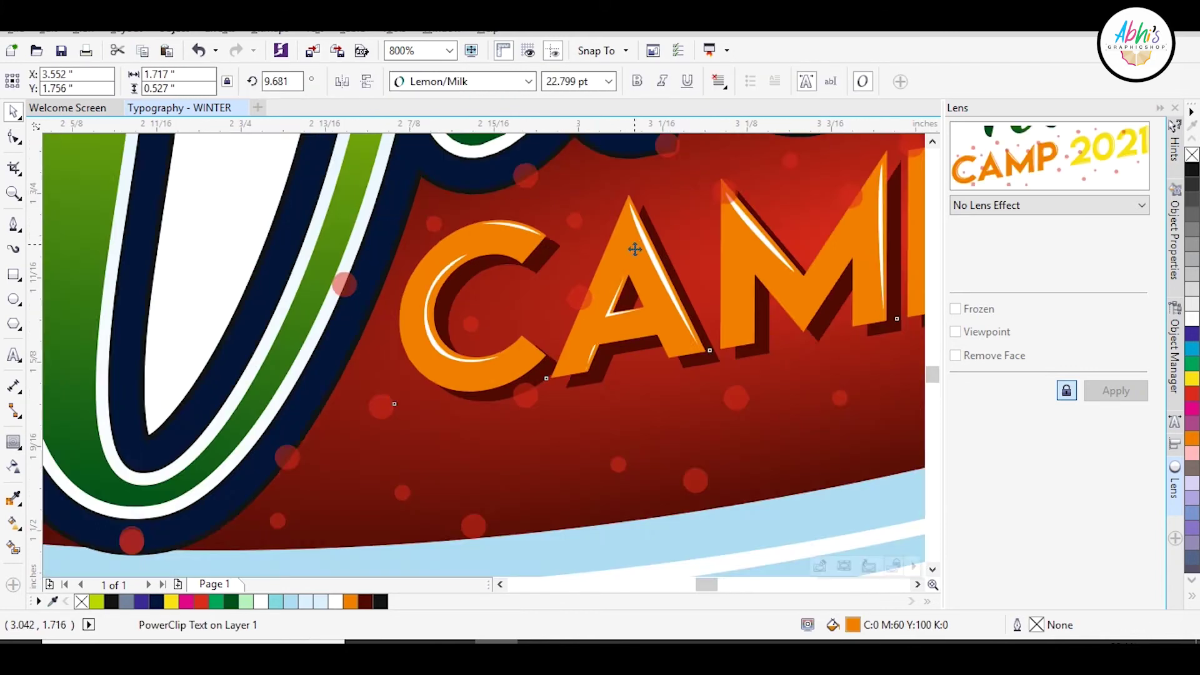
scroll(635, 249, up, 1)
click(599, 349)
click(553, 406)
click(855, 189)
key(alt+c)
key(w)
key(p)
click(838, 249)
scroll(472, 369, down, 1)
scroll(804, 270, up, 1)
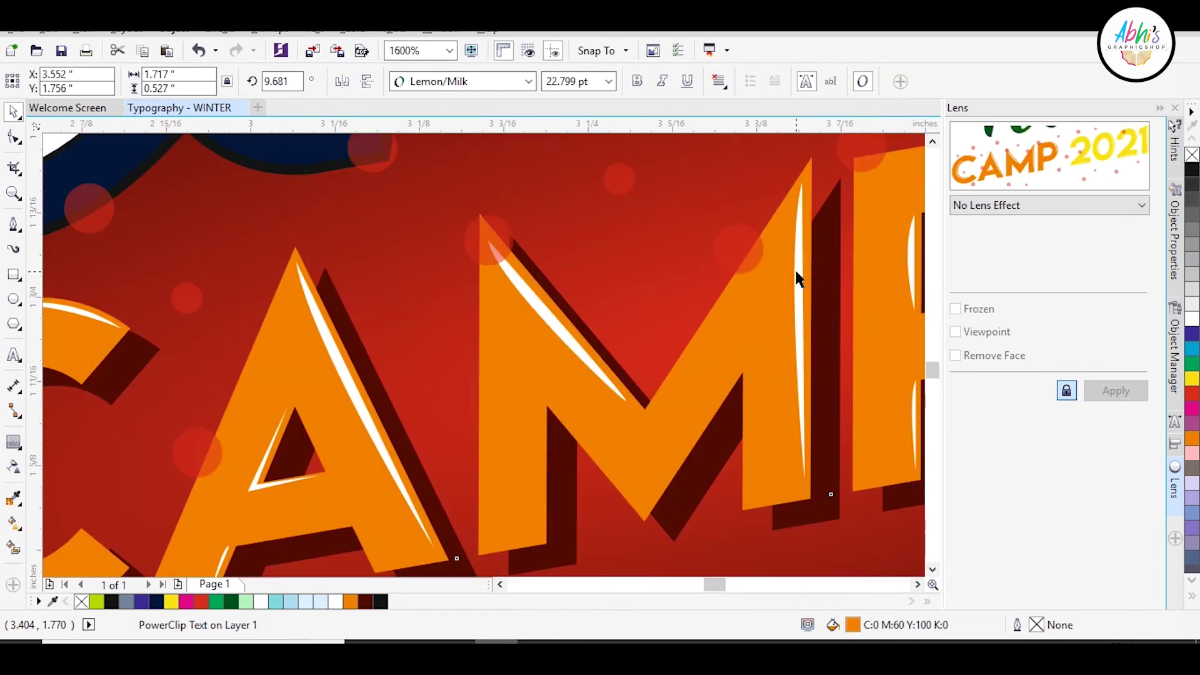
Try to place the selected circles inside the red gradient oval with PowerClip
scroll(789, 269, right, 2)
scroll(461, 456, down, 2)
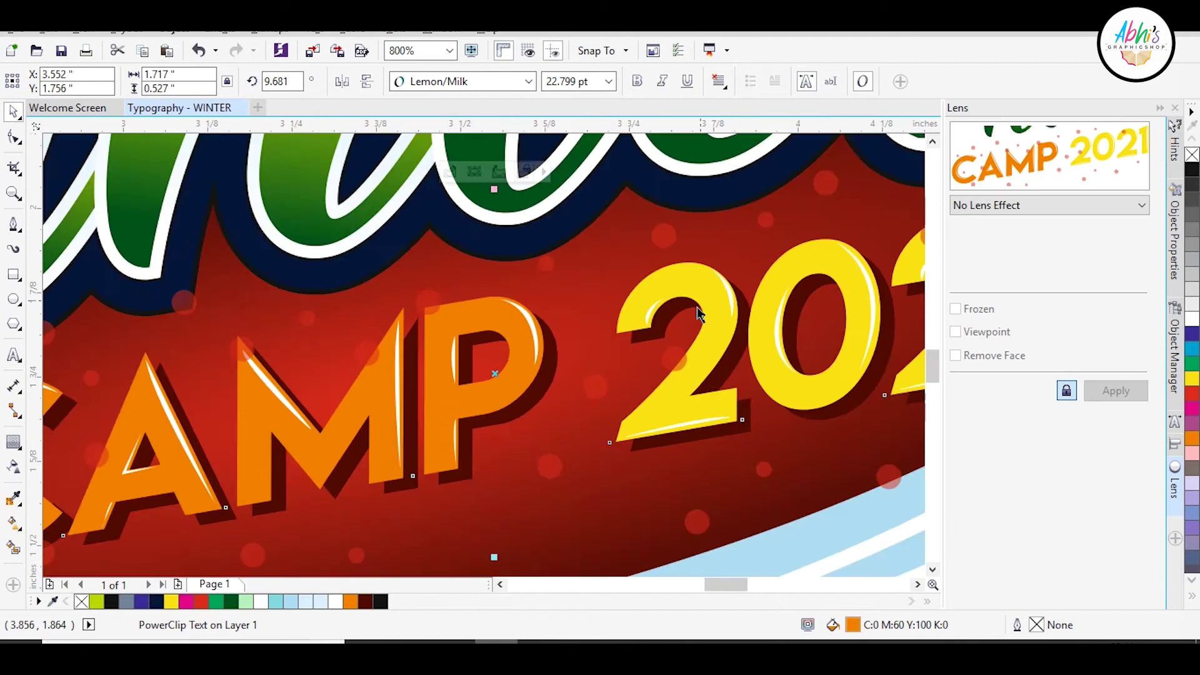
scroll(699, 312, up, 1)
scroll(710, 550, right, 2)
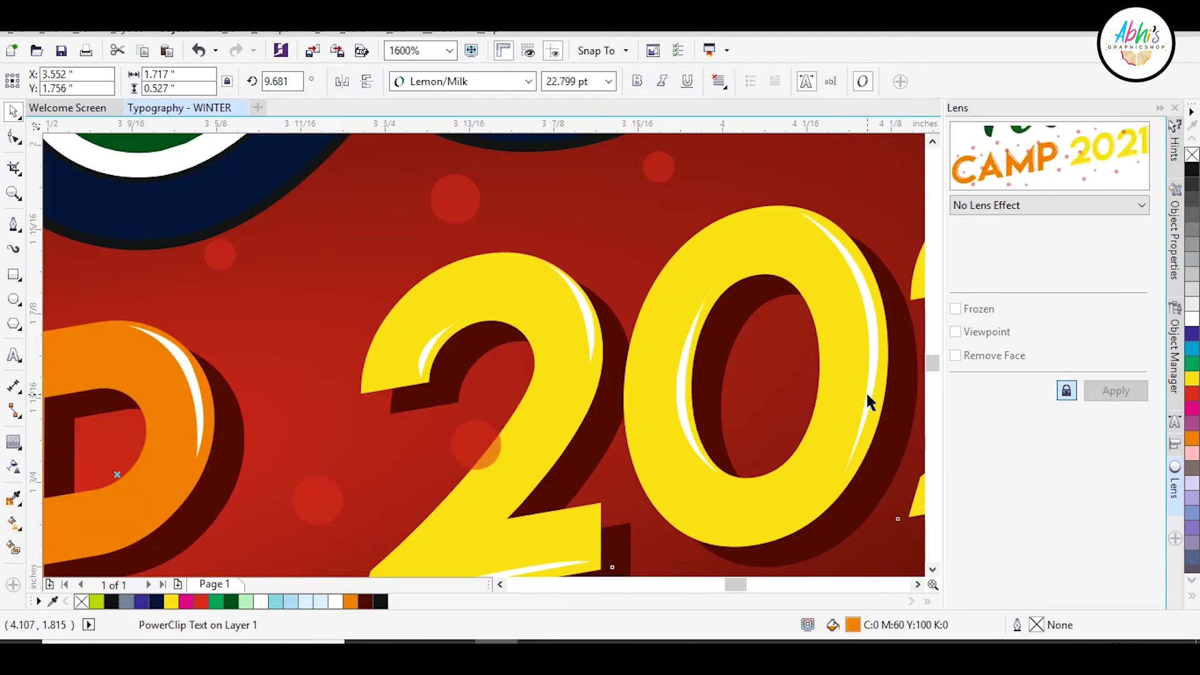
scroll(882, 410, right, 2)
scroll(729, 275, down, 5)
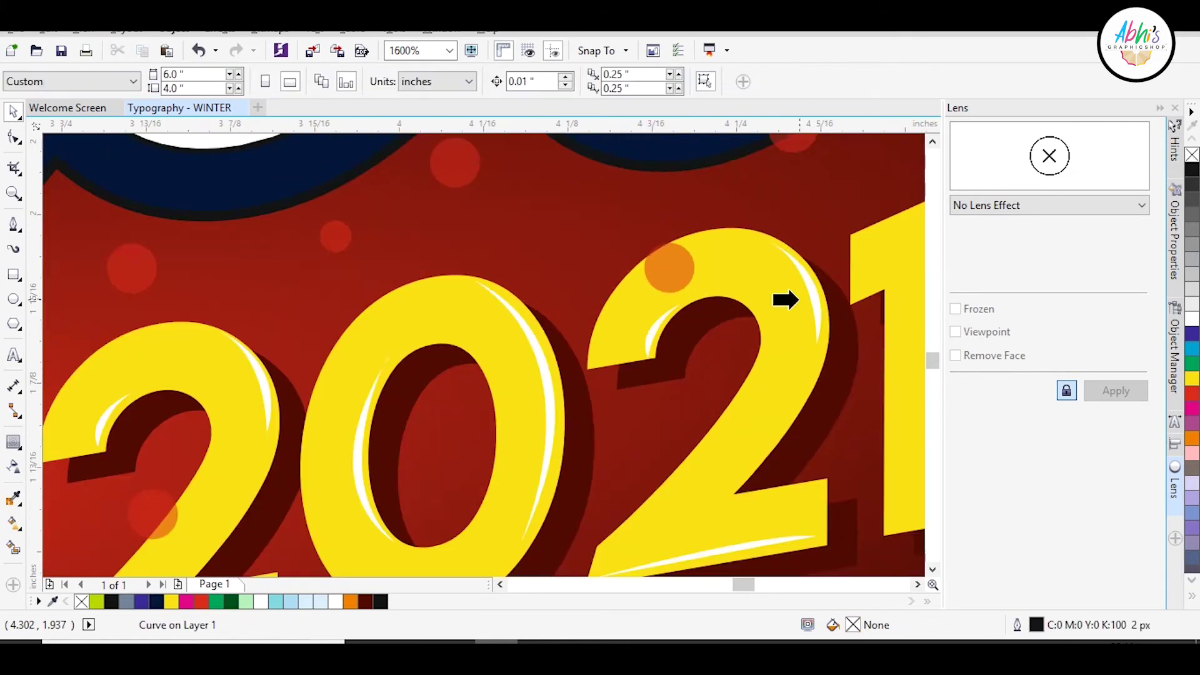
key(ctrl+a)
scroll(571, 300, up, 3)
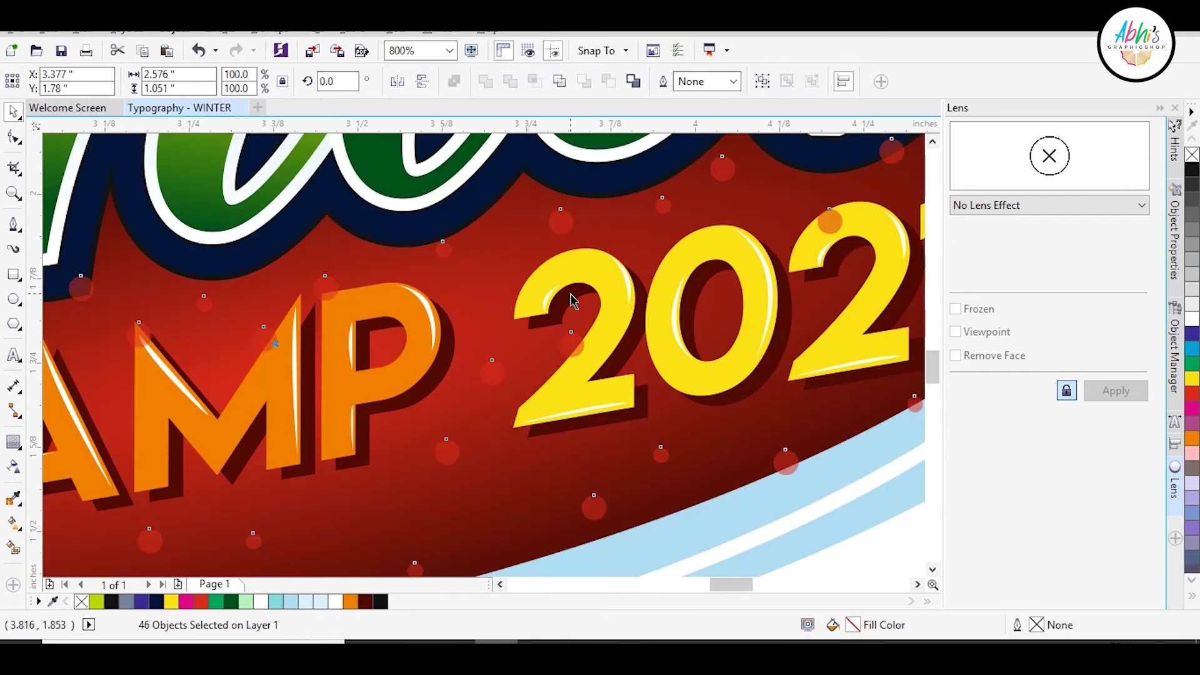
click(494, 360)
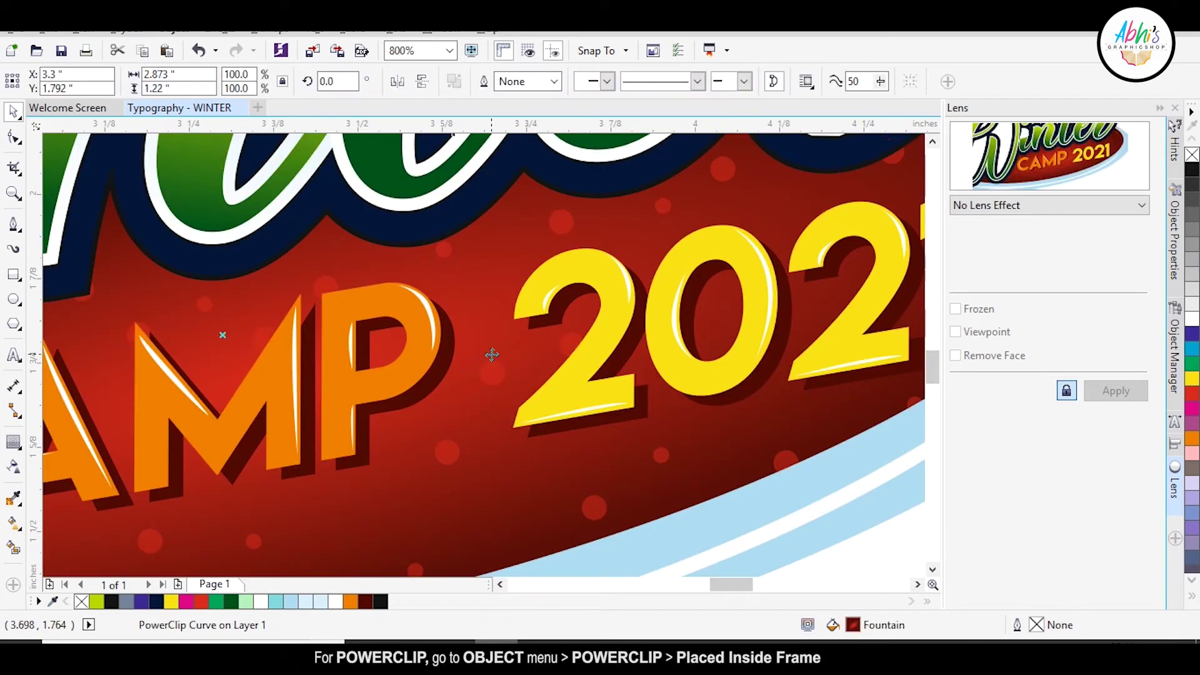
scroll(546, 326, down, 2)
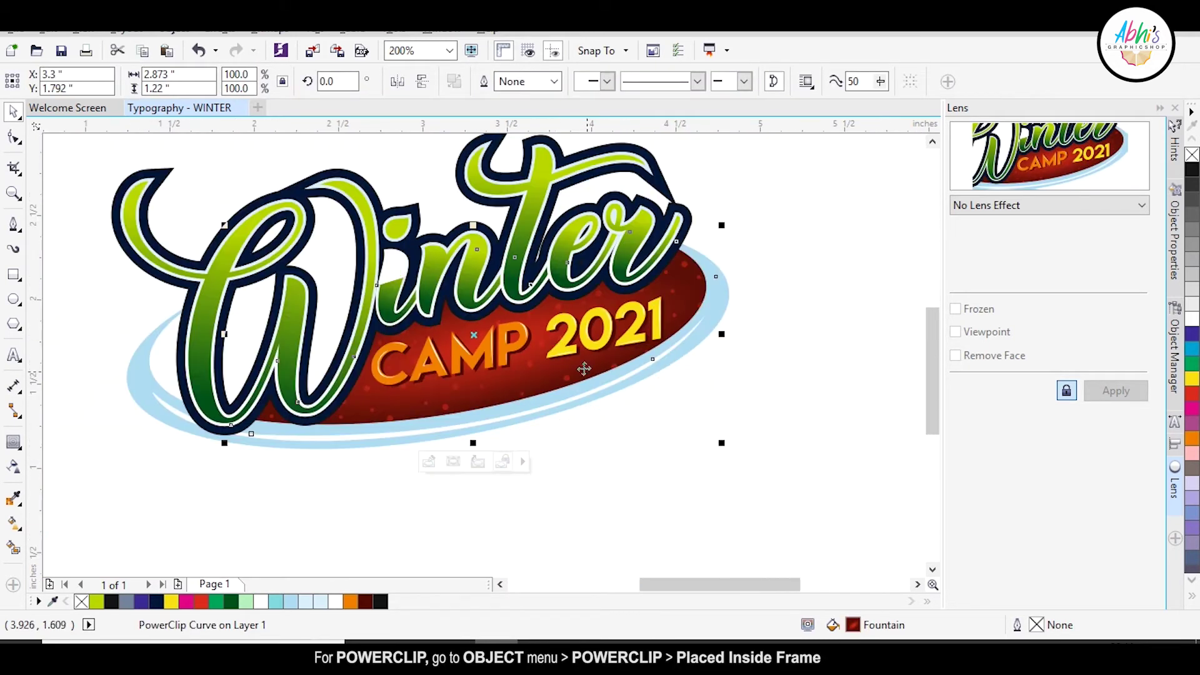
click(616, 437)
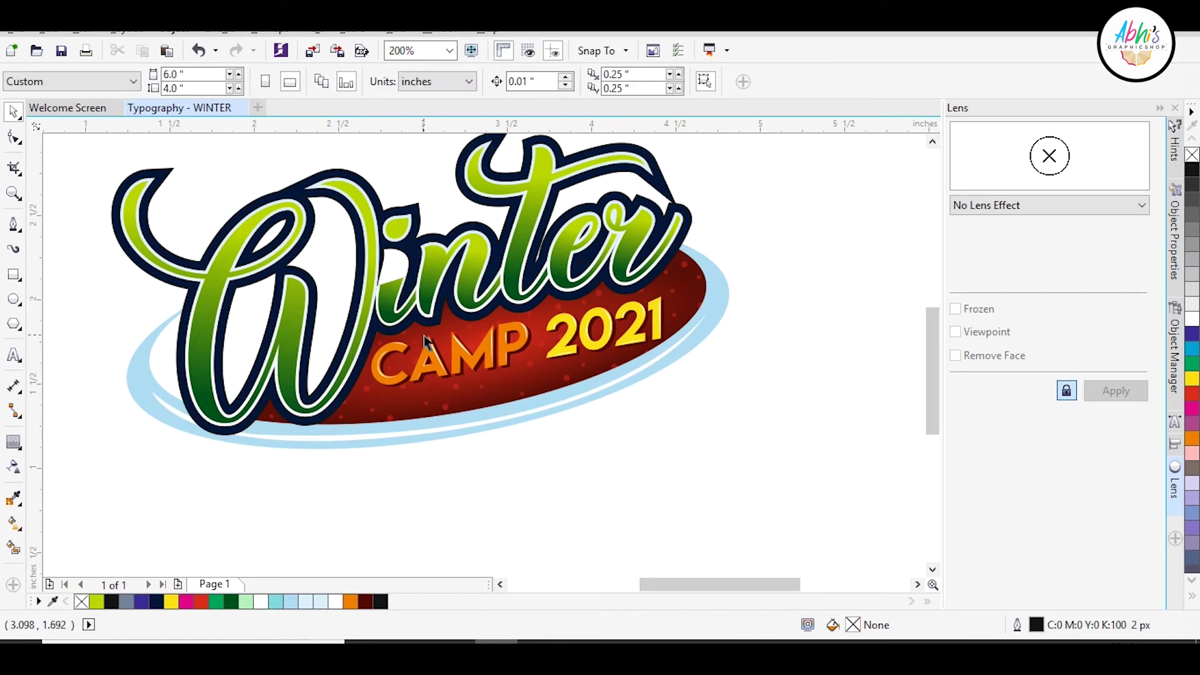
click(416, 291)
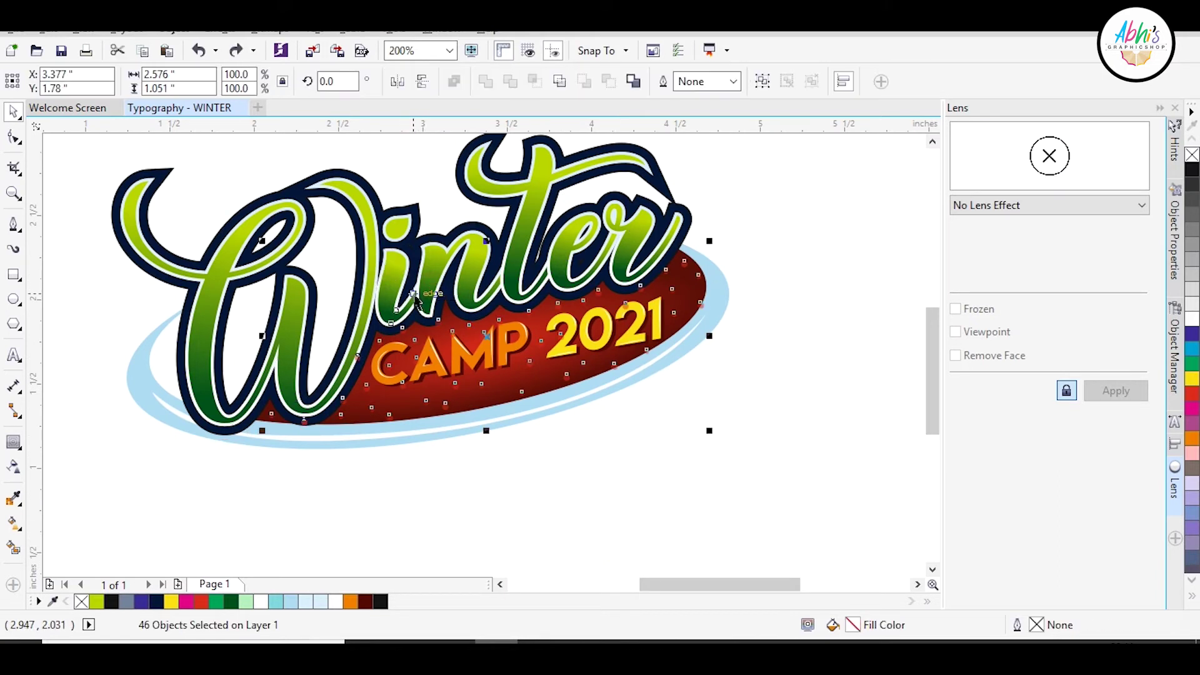
Remove the stray Winter lettering pieces from the selection and place the circles inside the red gradient oval with PowerClip
shift+click(400, 266)
key(alt+c)
key(w)
key(p)
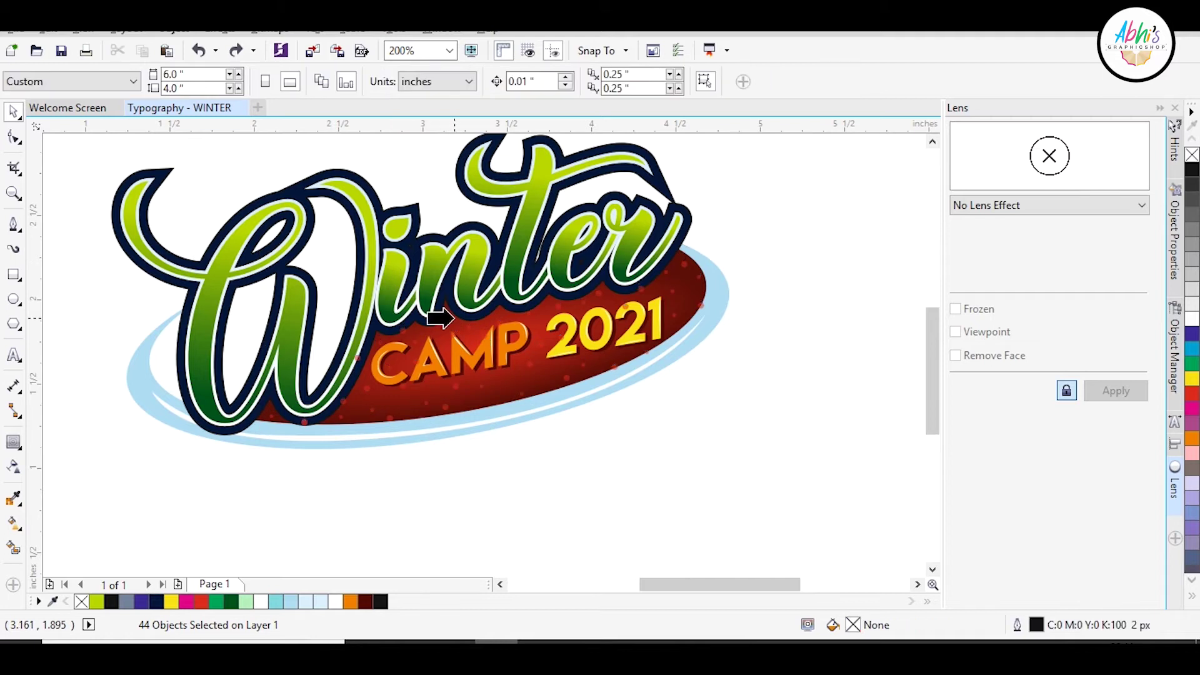
click(450, 318)
click(572, 430)
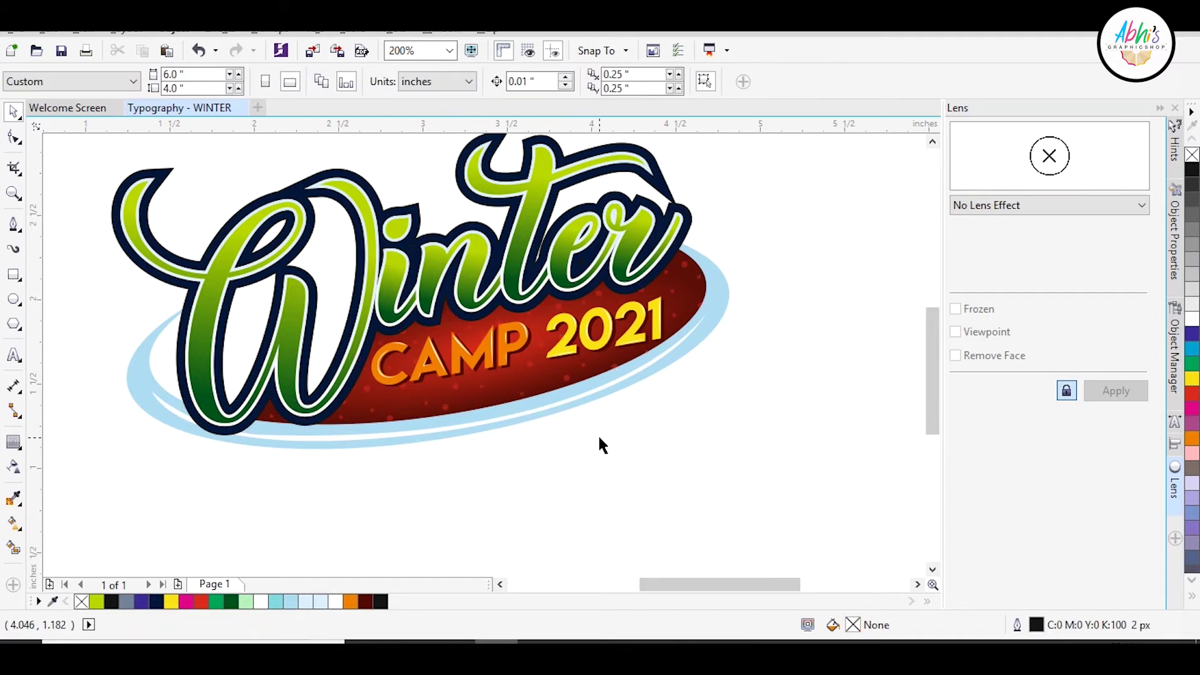
Examine the clipped circles around CAMP 2021, frame the whole lettering and preview the design full screen
scroll(438, 316, up, 2)
scroll(537, 419, up, 2)
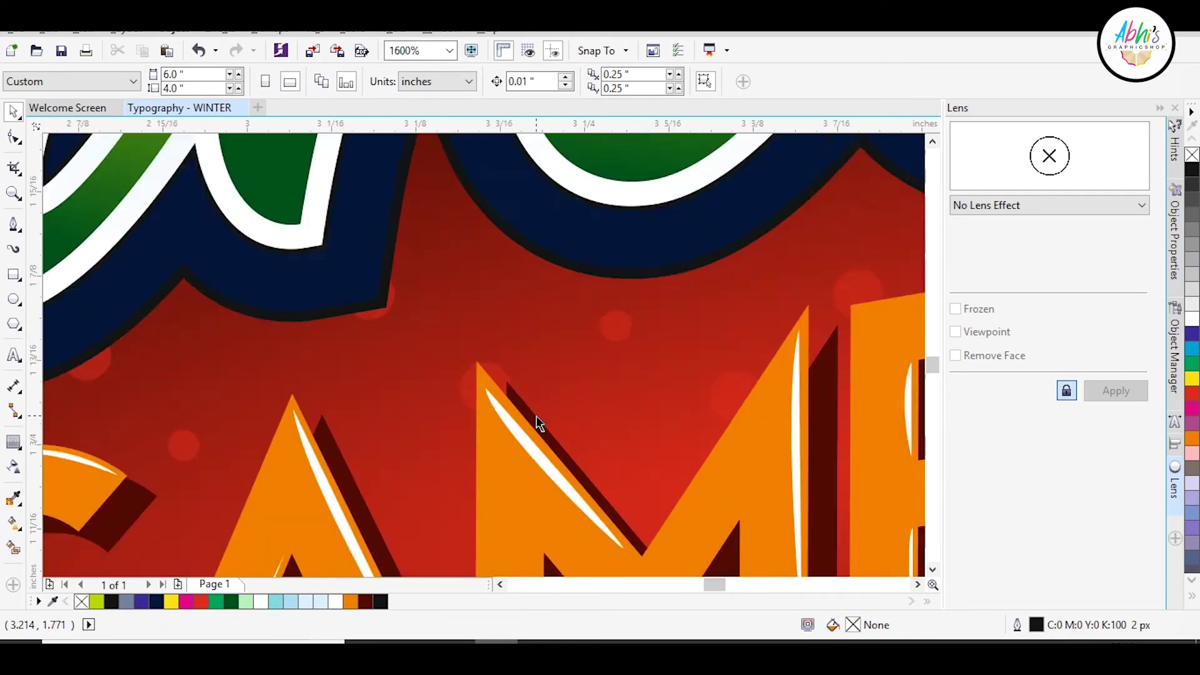
scroll(536, 417, down, 3)
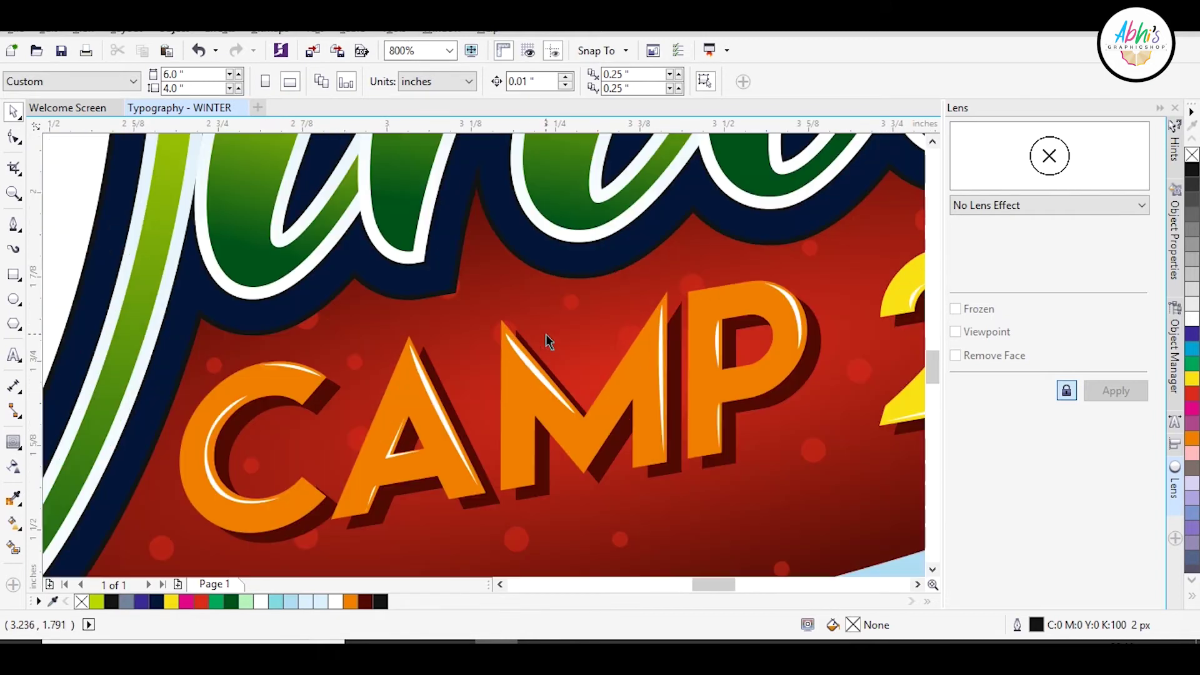
scroll(544, 371, down, 2)
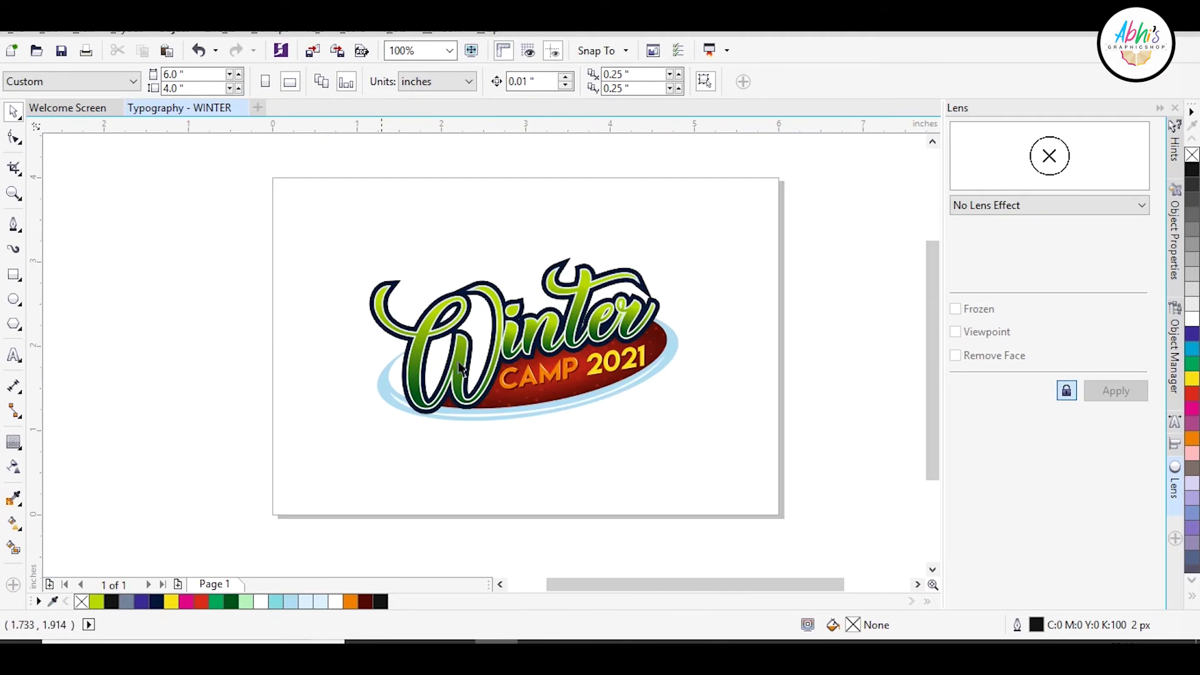
click(15, 195)
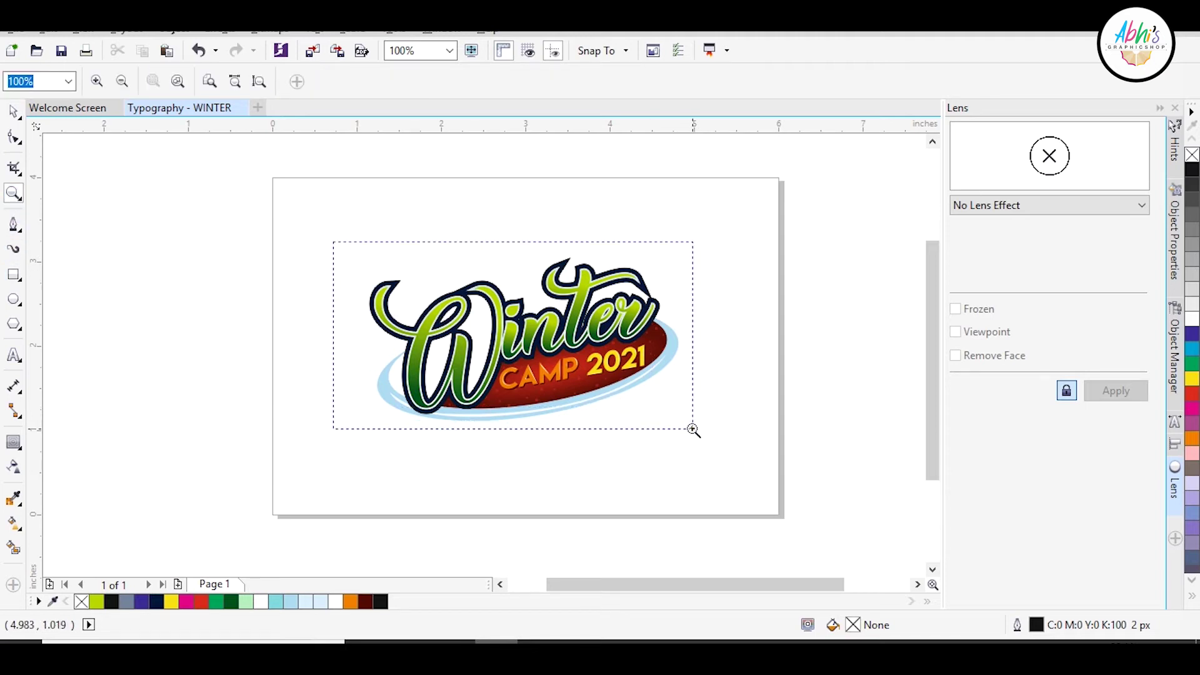
drag(714, 448, 714, 449)
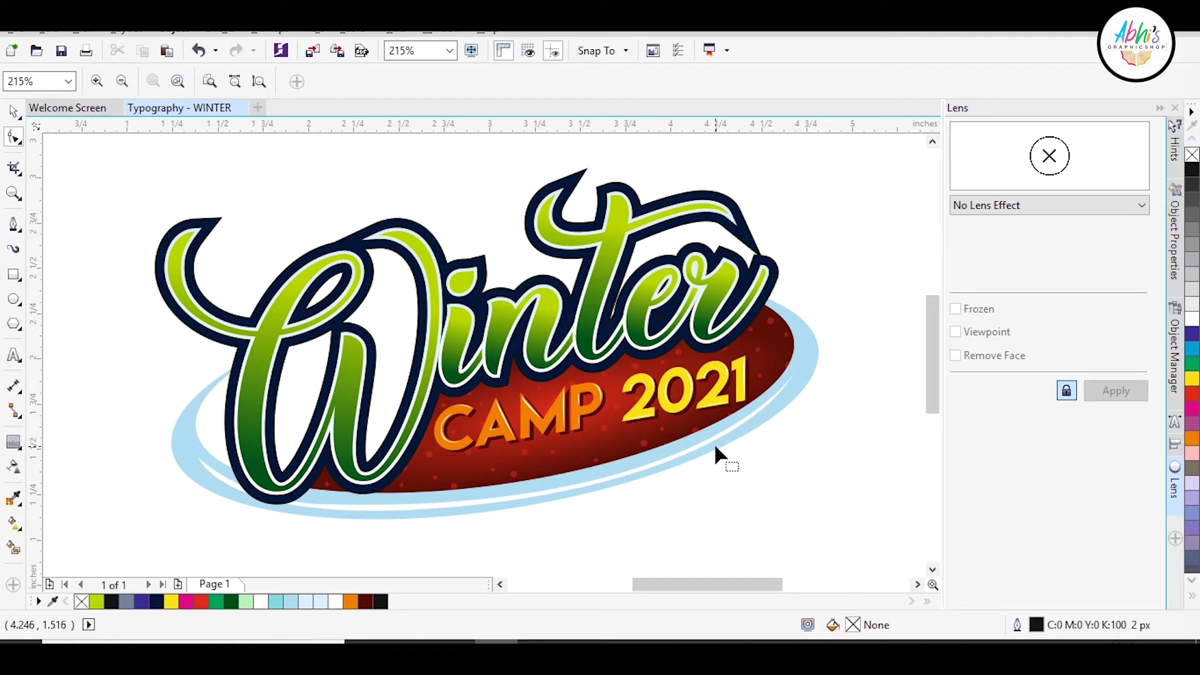
key(F9)
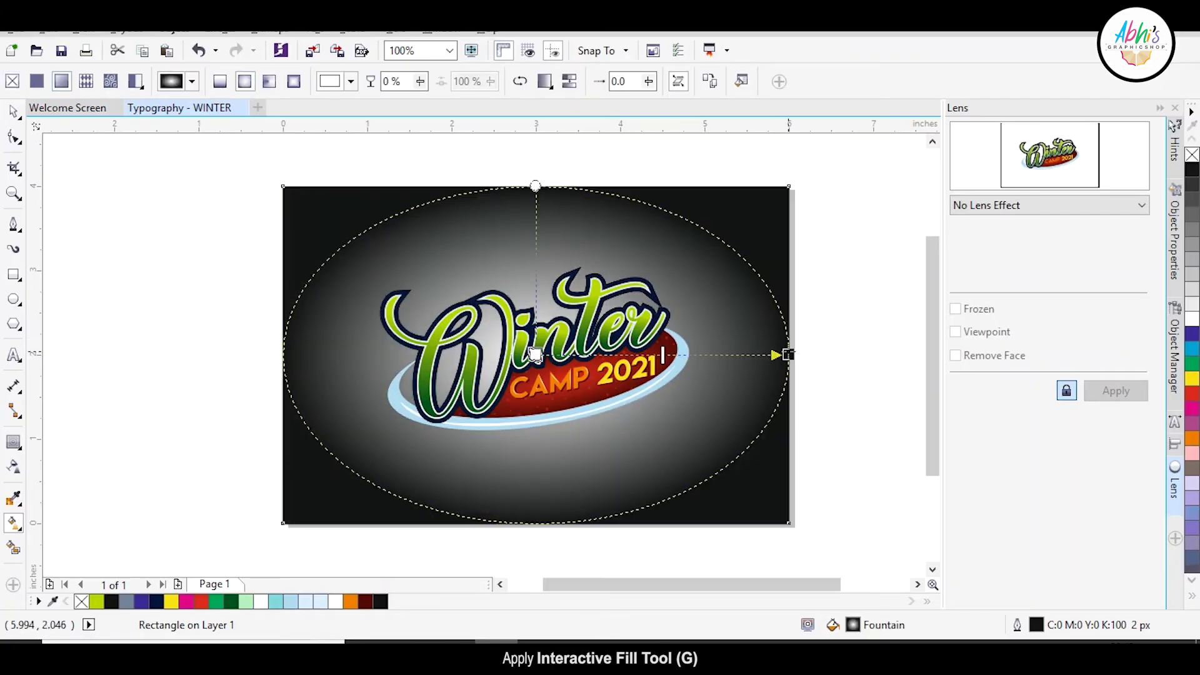
Set the outer colour of the background rectangle's elliptical gradient to pale ice blue and enlarge the ellipse beyond the page edges
click(320, 603)
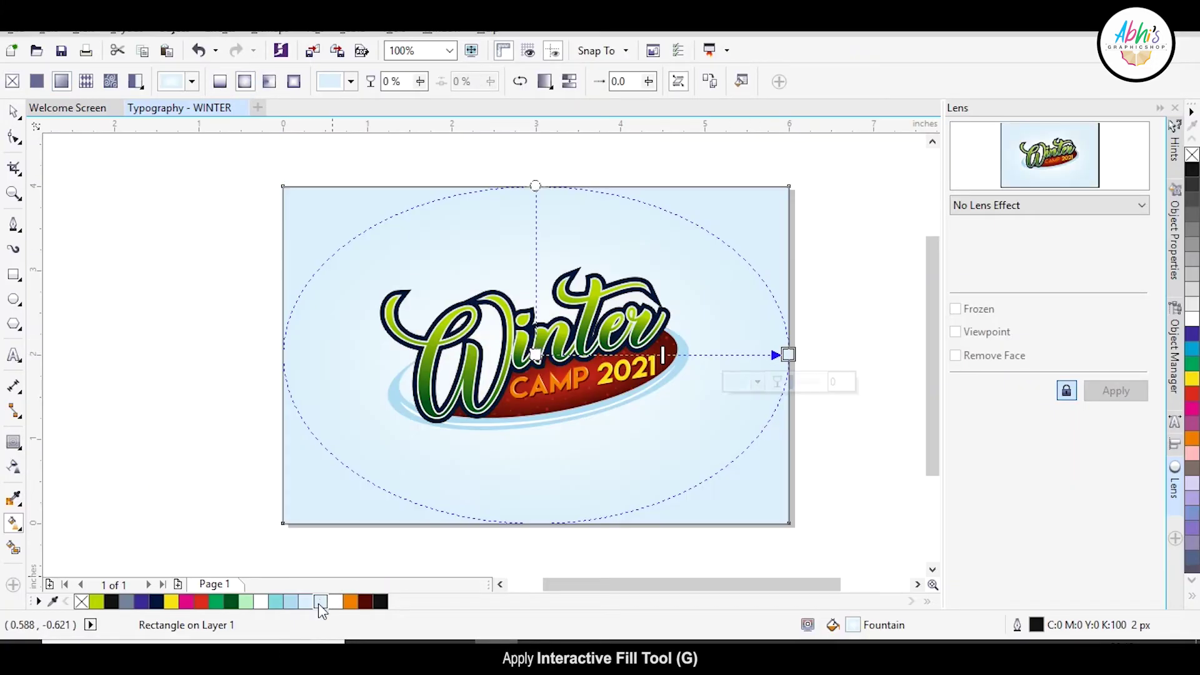
drag(536, 185, 541, 121)
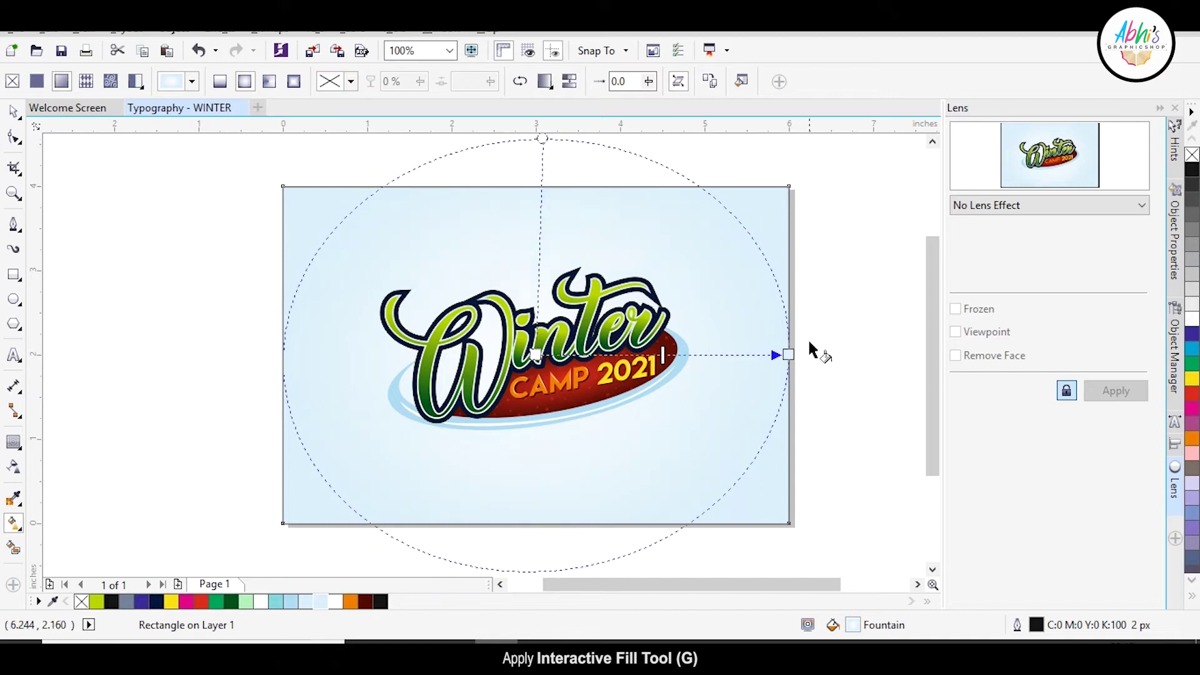
mouse_move(864, 346)
mouse_down()
mouse_move(892, 355)
mouse_move(868, 354)
mouse_up()
Add a white colour stop at 49% to the background gradient and pull the gradient's outer end slightly inward
drag(702, 356, 705, 354)
double_click(670, 354)
click(1193, 320)
click(702, 355)
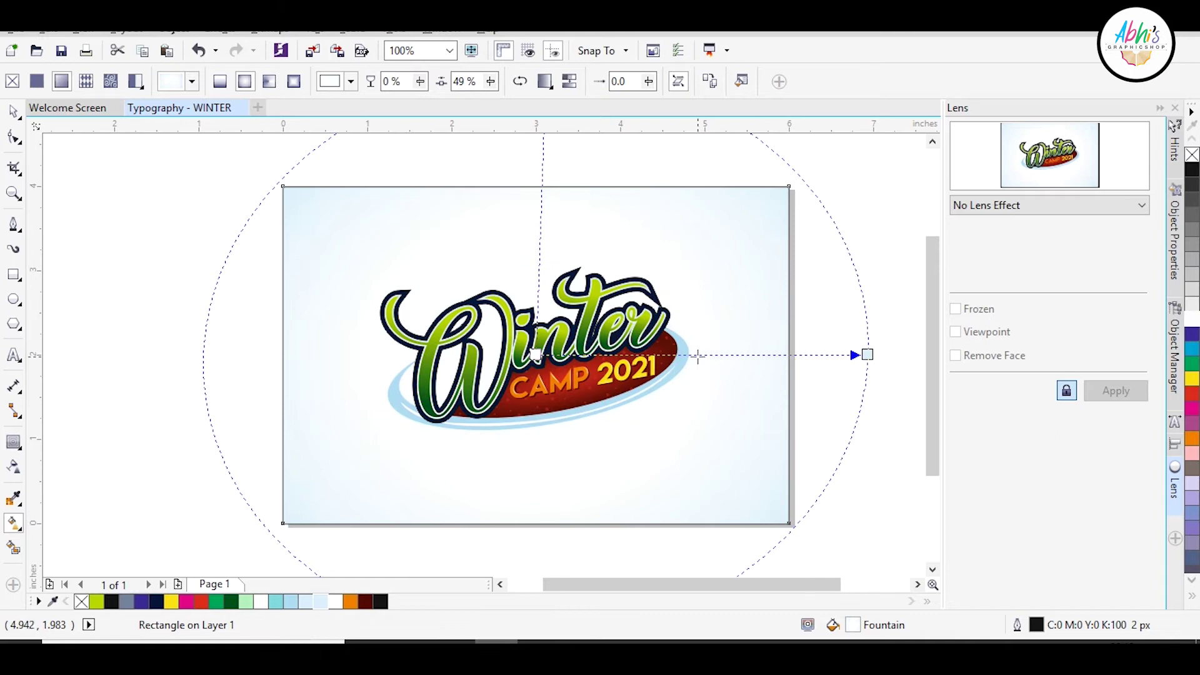
drag(868, 354, 821, 355)
Remove the background rectangle's outline and deselect it
click(14, 112)
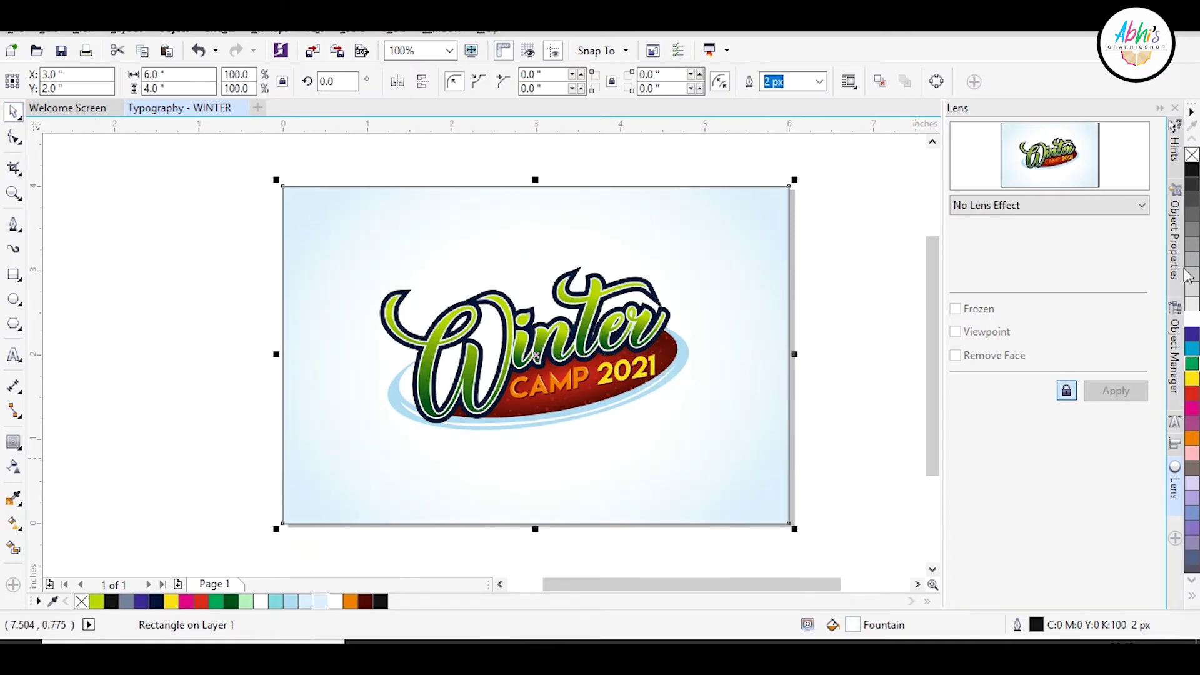
right_click(1192, 155)
click(808, 186)
Draw a large rectangle beside the page, fill it black and remove its outline
scroll(808, 185, up, 3)
scroll(808, 185, down, 4)
scroll(507, 359, up, 2)
scroll(413, 313, down, 2)
scroll(428, 292, up, 3)
scroll(345, 335, down, 3)
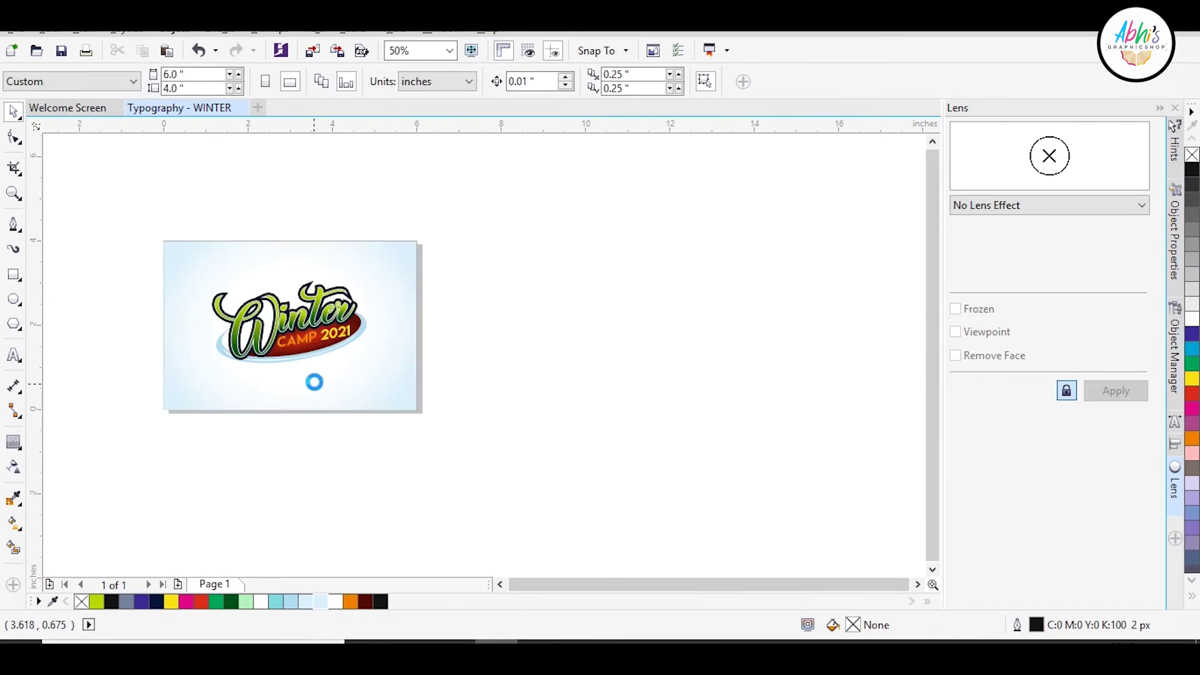
scroll(369, 363, up, 1)
key(F6)
drag(357, 155, 817, 469)
click(1192, 169)
right_click(1192, 155)
Draw a thin vertical rectangle about 0.04 by 1.88 inches on the black area, filled white without an outline
mouse_move(570, 213)
mouse_down()
mouse_move(595, 343)
mouse_move(572, 371)
mouse_up()
right_click(1192, 320)
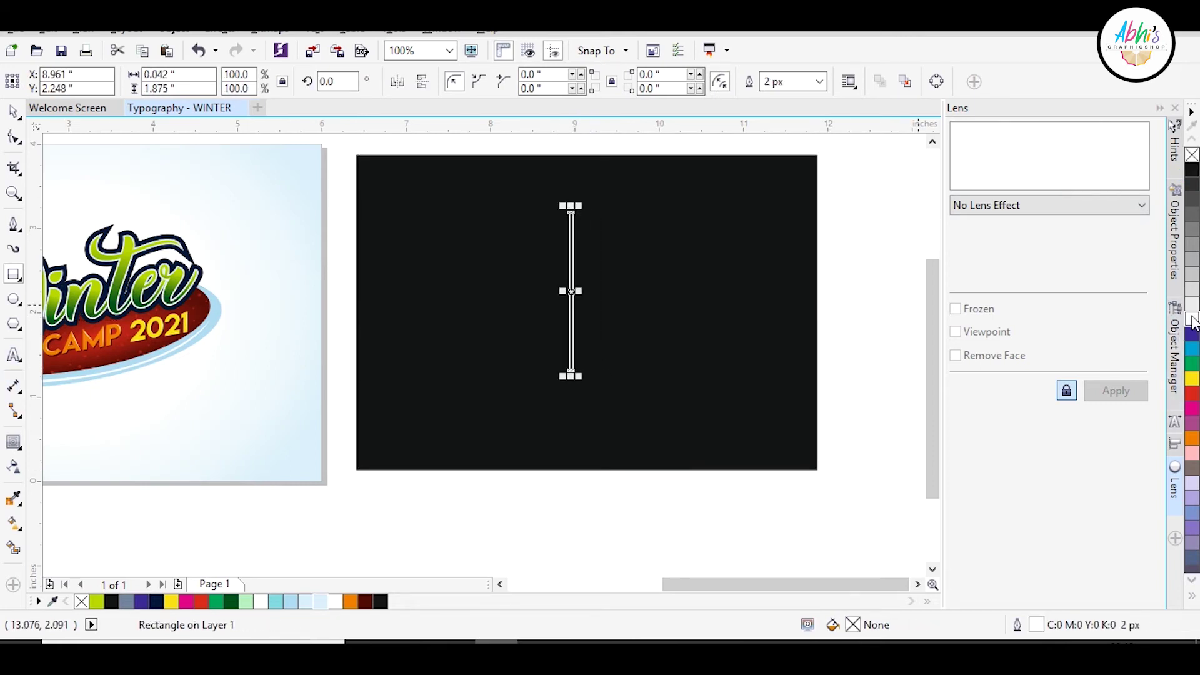
right_click(1194, 154)
Round all corners of the thin white bar fully, to a radius of 0.021 inches
scroll(525, 190, up, 1)
click(13, 137)
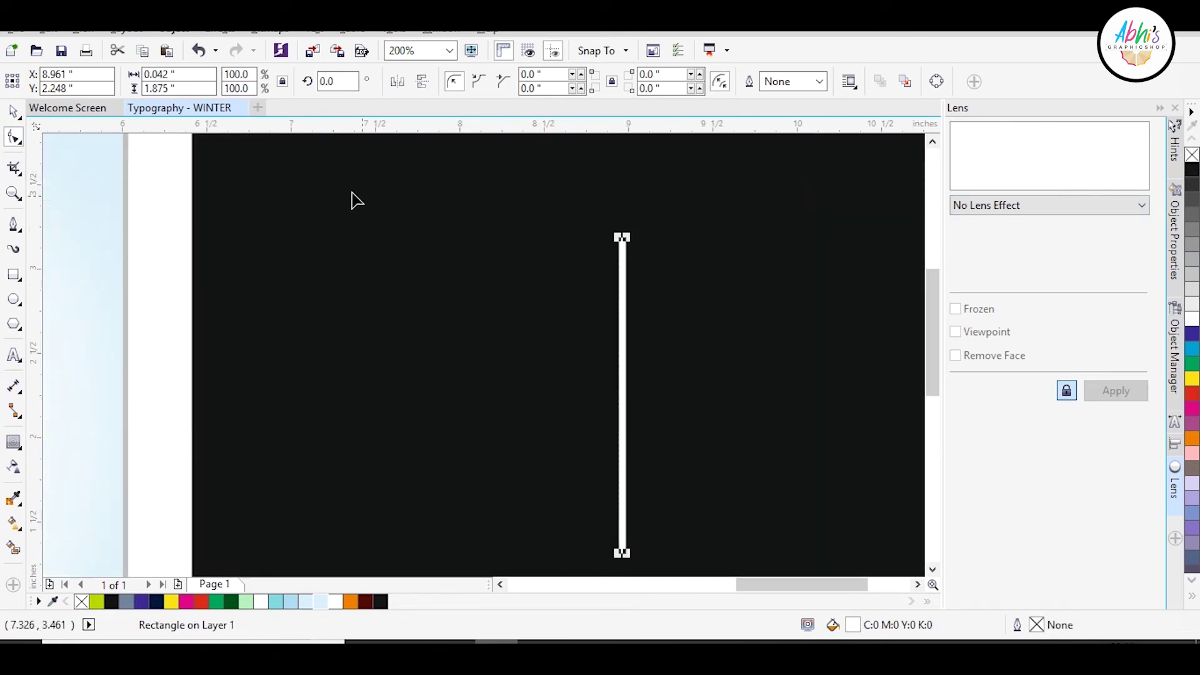
scroll(626, 234, up, 4)
drag(525, 263, 550, 360)
scroll(389, 269, down, 2)
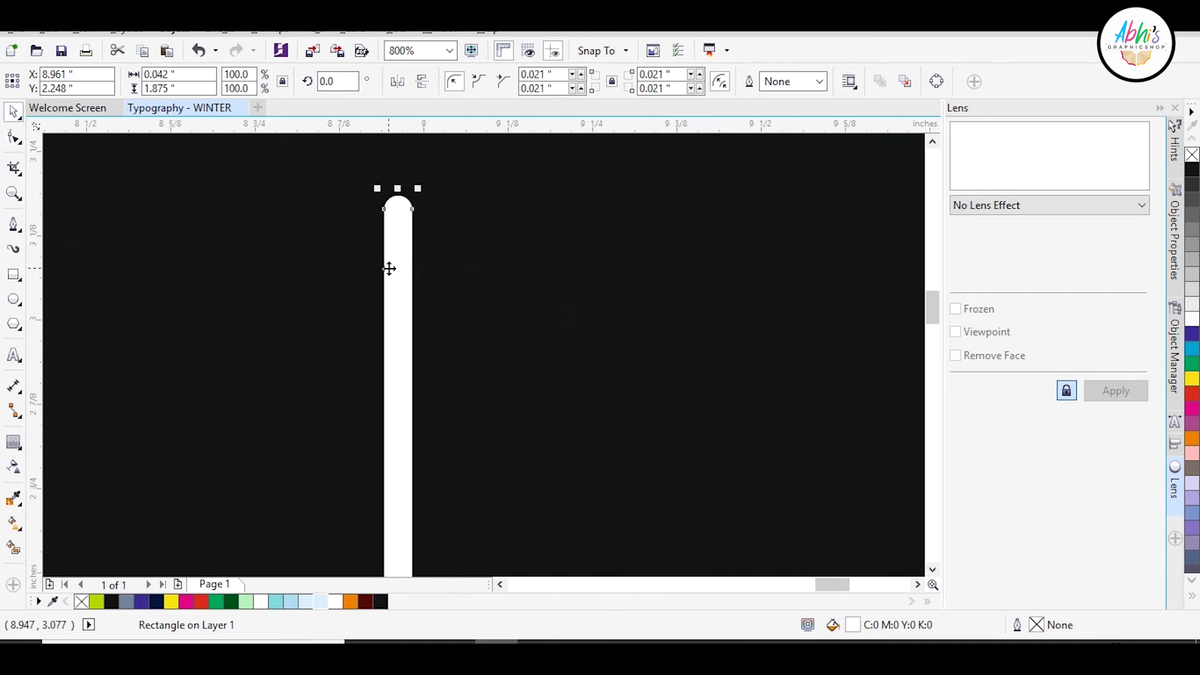
drag(419, 187, 627, 291)
key(ctrl+z)
key(ctrl+z)
Copy the rounded white bar and shorten the copy into a small branch beside the stem
drag(397, 257, 623, 253)
right_click(623, 253)
drag(624, 186, 654, 423)
drag(625, 463, 226, 393)
drag(228, 451, 305, 221)
Rotate the short branch by 45 degrees and attach its lower end to the stem's left side
drag(312, 163, 299, 229)
drag(311, 300, 377, 299)
text(45)
key(Return)
drag(439, 423, 377, 417)
Make a mirrored copy of the slanted branch and attach it to the stem's right side
drag(211, 249, 492, 327)
right_click(491, 327)
drag(451, 418, 423, 418)
Group the two slanted branches and centre the group horizontally on the stem
shift+click(303, 343)
key(ctrl+g)
shift+click(399, 212)
key(c)
click(559, 375)
Copy the branch pair scaled to 50.5% and place it higher on the stem, between the large branches
click(538, 299)
drag(585, 250, 510, 316)
right_click(510, 316)
drag(441, 354, 443, 298)
drag(476, 245, 493, 228)
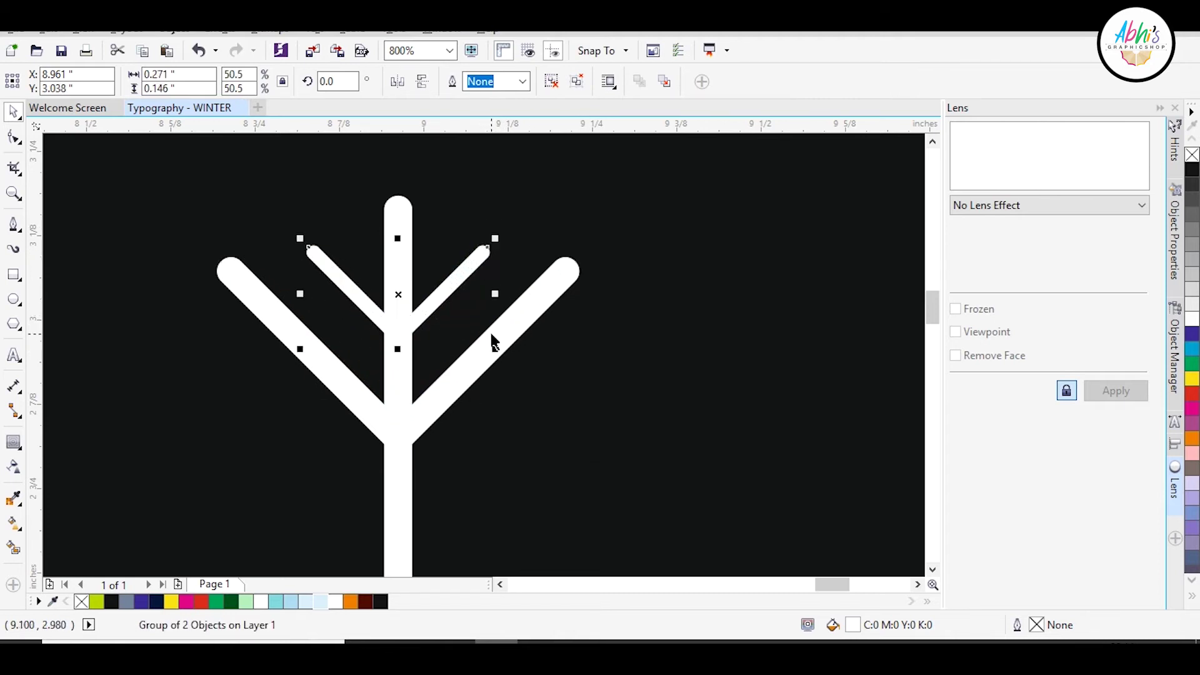
Copy the large and small branch pairs down the stem and weld all the branches into one curve
shift+click(480, 367)
scroll(466, 316, down, 2)
drag(466, 332, 466, 382)
right_click(465, 382)
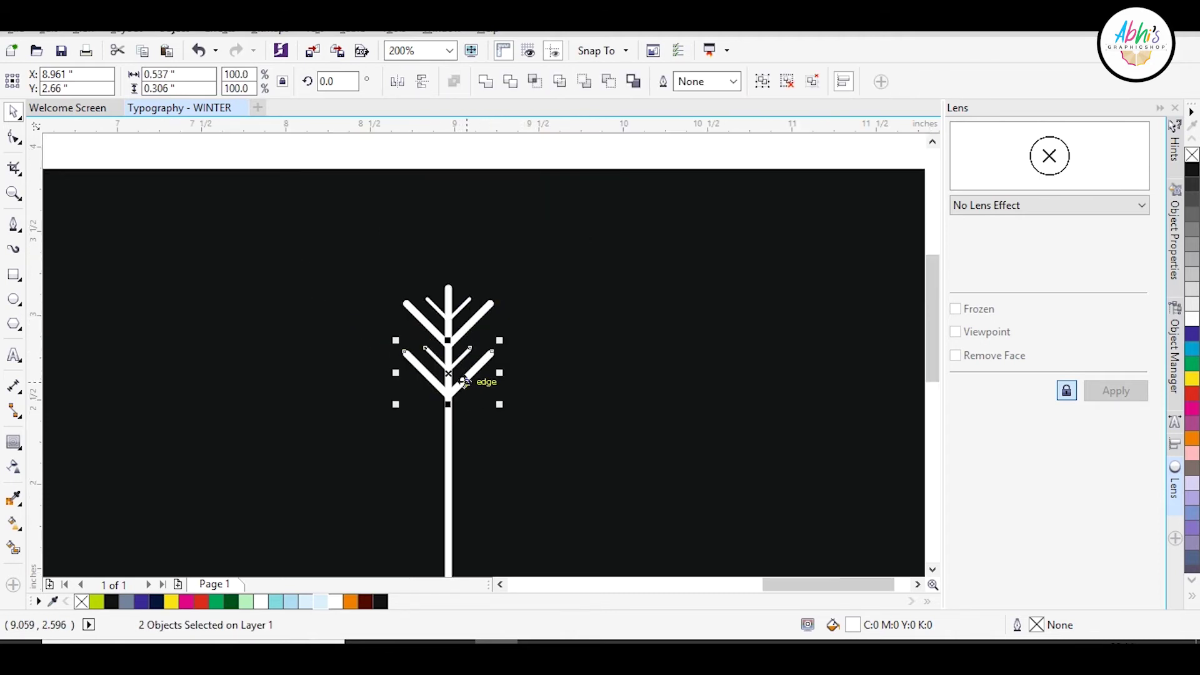
click(485, 81)
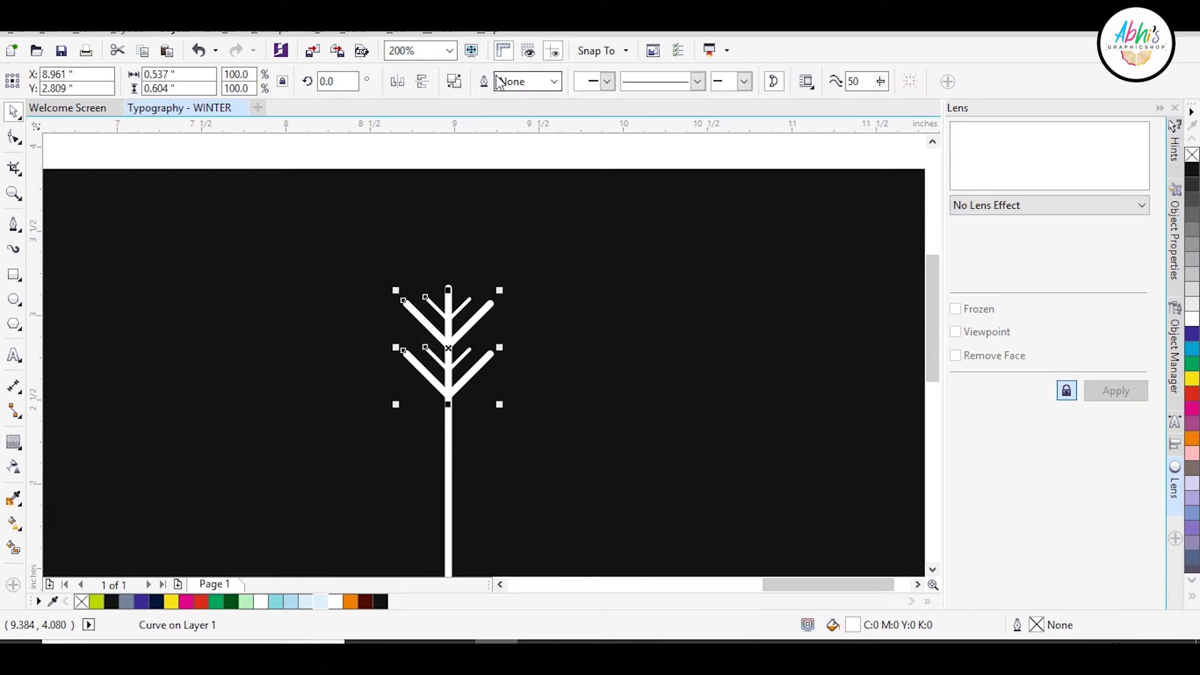
Lengthen the stem downward and place a vertically mirrored copy of the branches at its lower end
scroll(455, 160, down, 1)
scroll(458, 331, up, 1)
click(445, 379)
scroll(445, 377, down, 1)
drag(444, 406, 442, 468)
click(461, 279)
click(423, 80)
drag(466, 293, 456, 383)
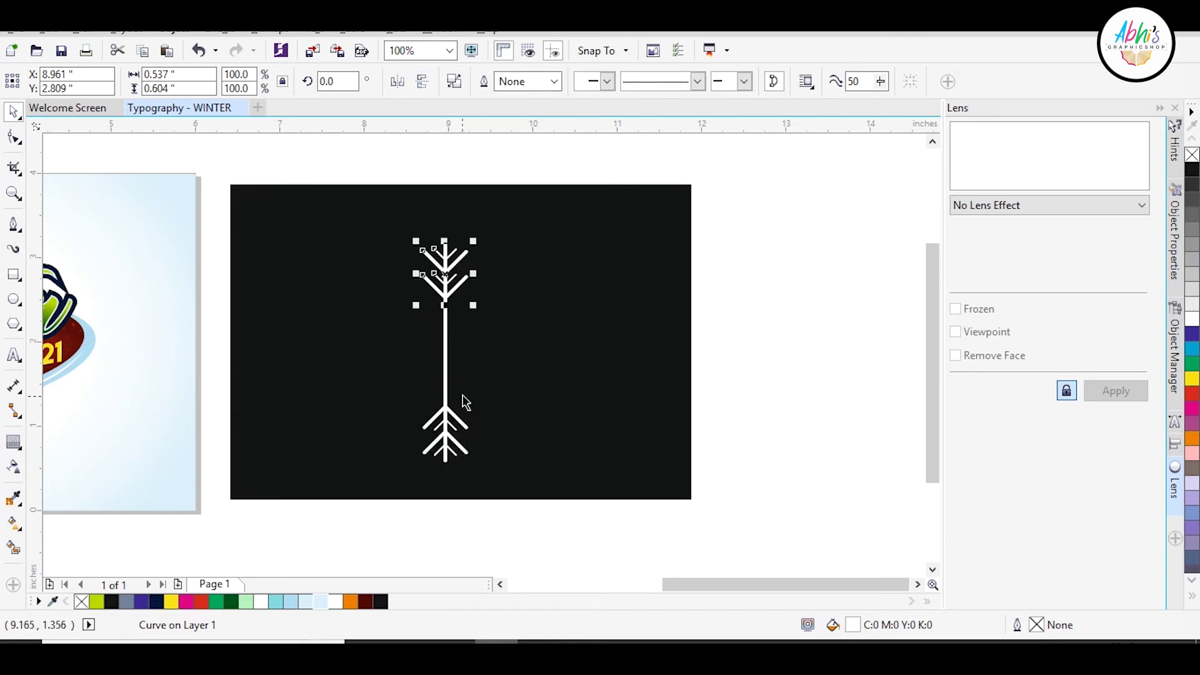
Join the upper and lower branches with the stem into a single curve
shift+click(460, 426)
click(455, 254)
click(458, 259)
shift+click(465, 430)
key(ctrl+g)
shift+click(449, 383)
key(ctrl+l)
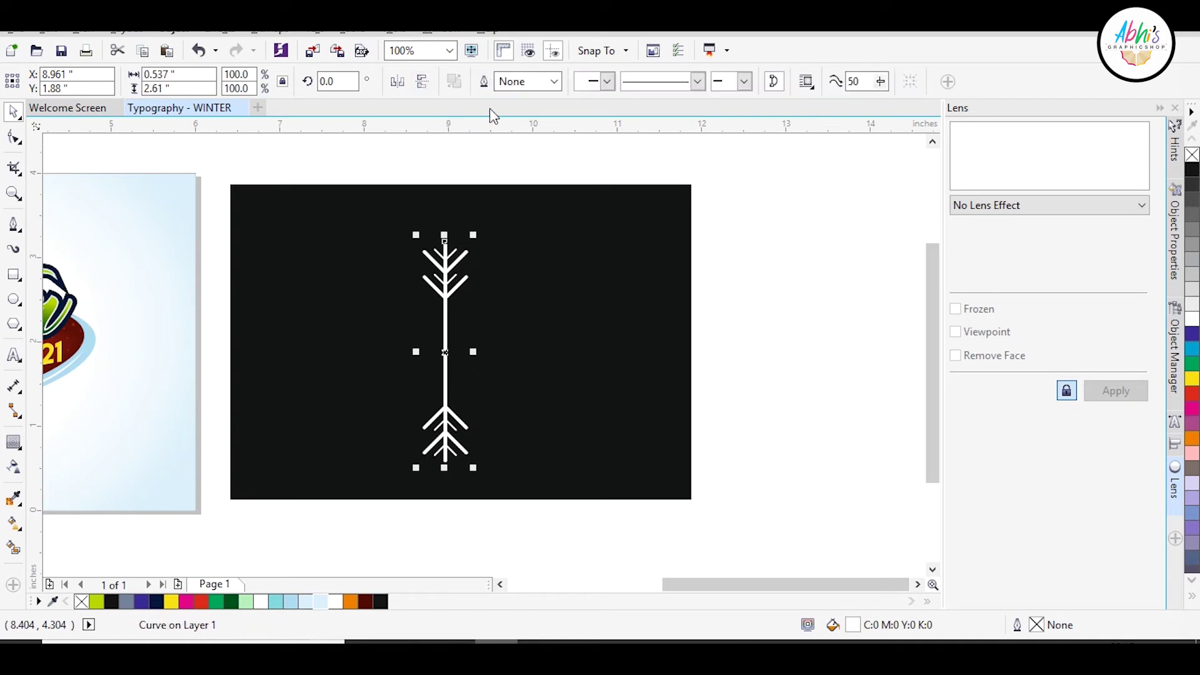
Complete the snowflake with copies of the branched bar rotated 45 and 135 degrees about its centre
text(90)
key(Return)
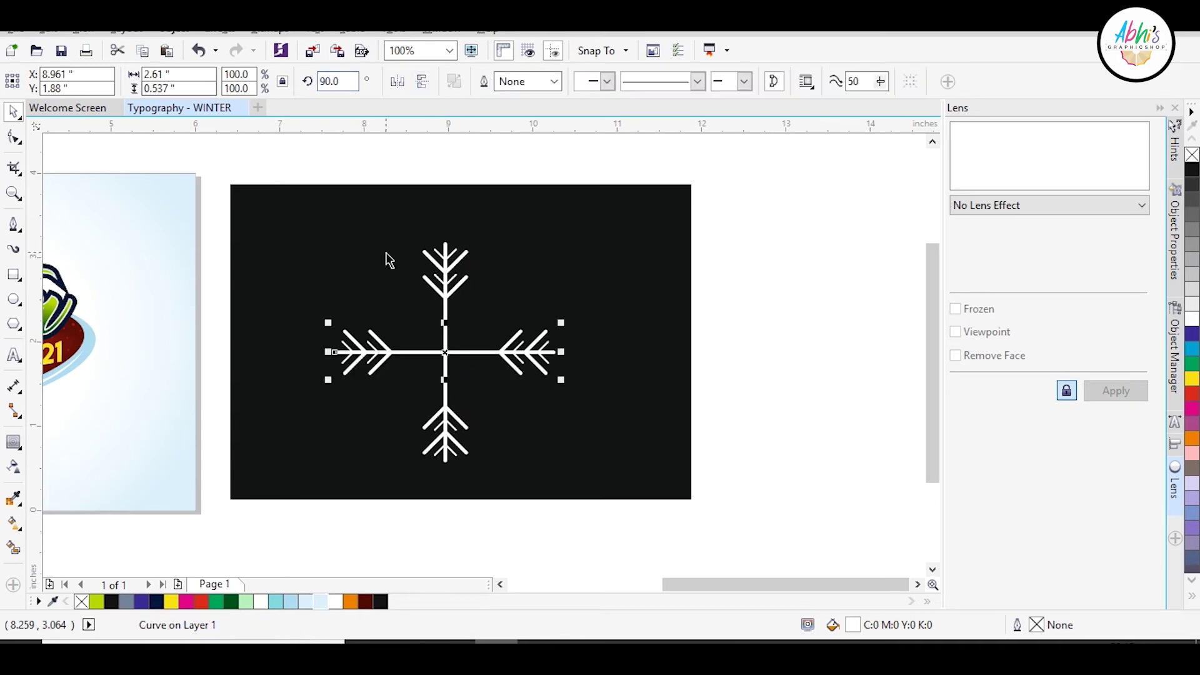
text(45)
key(Return)
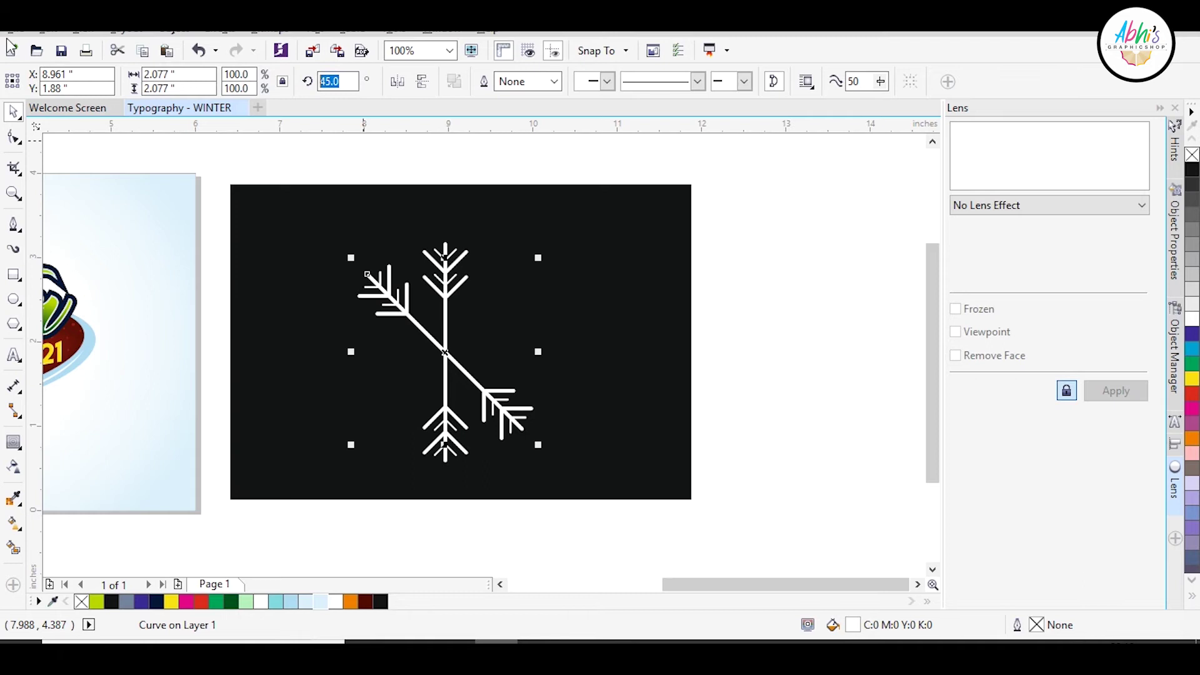
text(135)
key(Return)
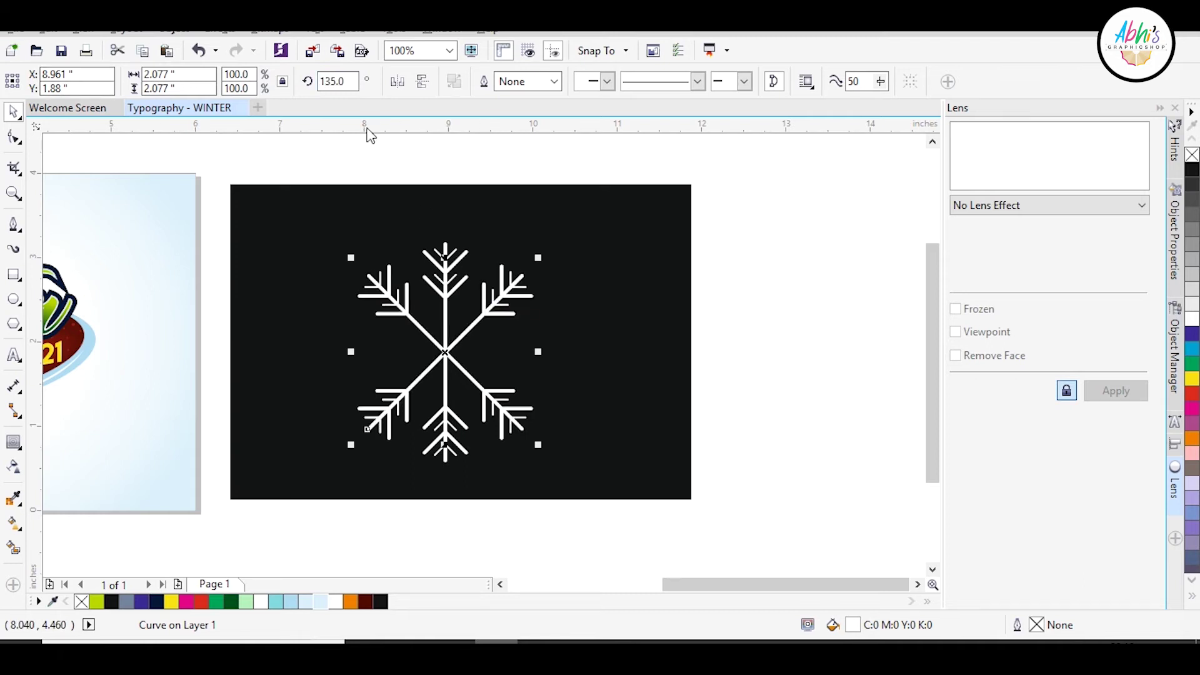
key(Return)
Select the whole snowflake, scale it down and bring it onto the page beside the Winter lettering
drag(601, 149, 296, 517)
drag(557, 233, 469, 324)
scroll(674, 292, down, 1)
drag(562, 322, 225, 351)
Place a resized snowflake on the other side of the lettering and fill the snowflakes with pale blue #DAEEFA
scroll(208, 349, up, 2)
drag(327, 306, 317, 316)
drag(274, 360, 585, 222)
scroll(192, 243, down, 1)
click(321, 603)
click(189, 243)
click(320, 602)
Scale a snowflake down to about 0.233 inches and place small copies below the lettering
drag(606, 194, 597, 203)
drag(583, 218, 414, 324)
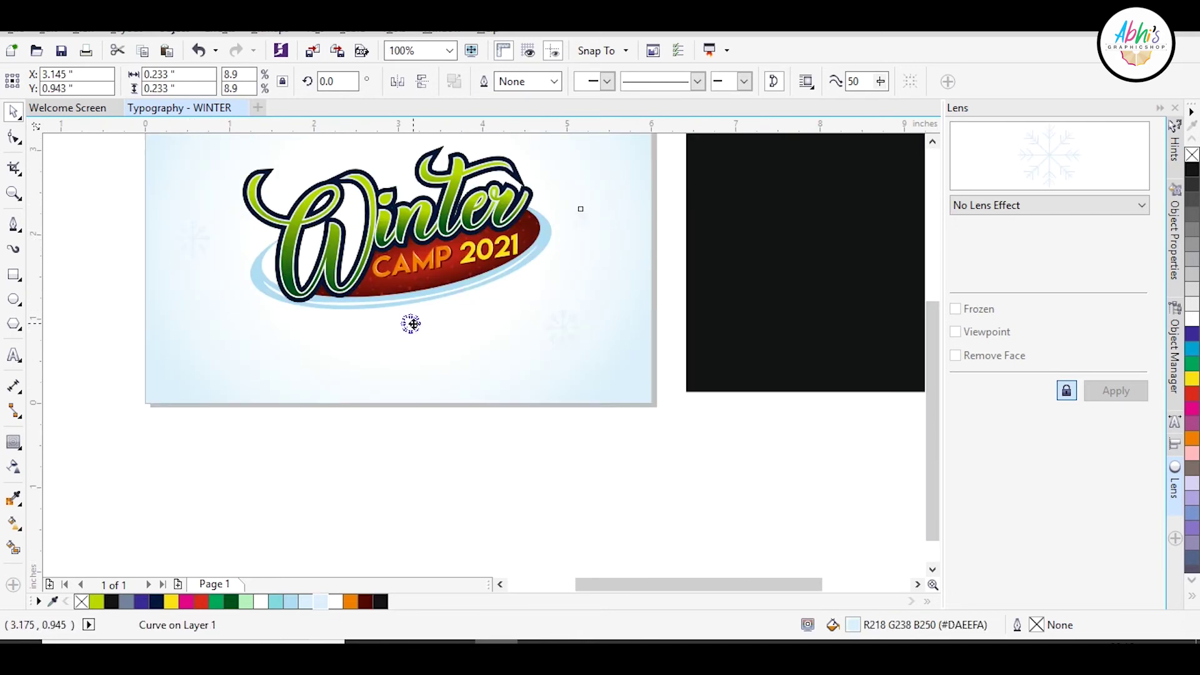
drag(256, 330, 263, 323)
Change a snowflake's fill to the stronger blue #95CDF0 and apply the same colour to other snowflakes
double_click(856, 625)
click(550, 354)
click(973, 565)
click(582, 220)
click(395, 603)
click(563, 328)
click(395, 603)
Copy the blue and pale snowflakes to the area above the lettering and the page's upper left corner
click(188, 236)
scroll(401, 282, up, 1)
drag(553, 389, 324, 151)
drag(513, 389, 369, 163)
drag(567, 291, 213, 179)
scroll(213, 179, up, 1)
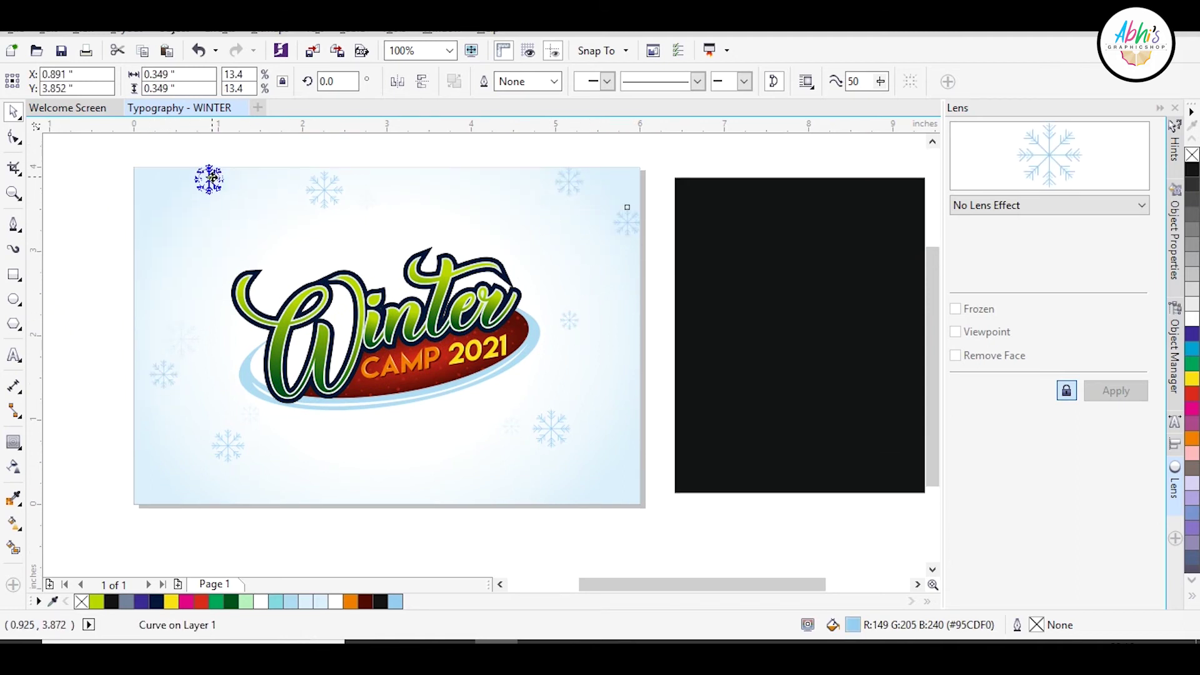
Place copies of the blue snowflake on the page's lower right and bottom edges, and a pale small one below the lettering
drag(644, 460, 641, 463)
right_click(641, 463)
right_click(495, 504)
drag(641, 463, 494, 504)
drag(544, 199, 610, 290)
drag(260, 437, 488, 448)
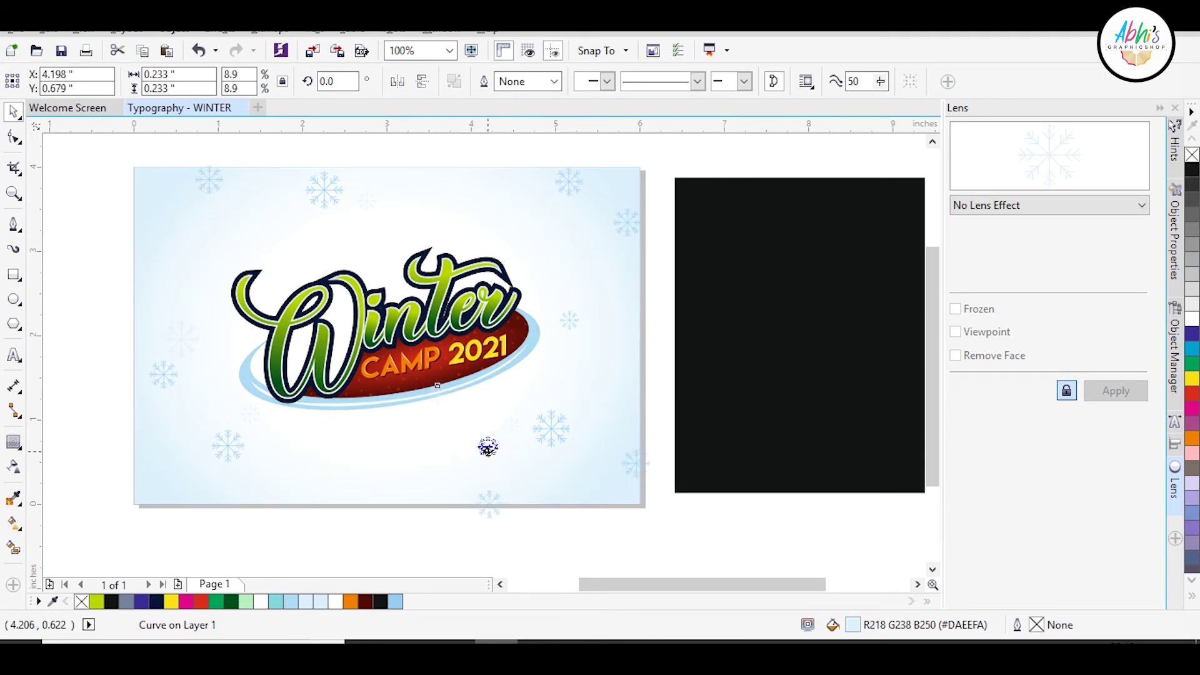
click(475, 454)
PowerClip the snowflakes inside the background rectangle so they are cropped at the page edges
drag(73, 152, 528, 513)
key(alt+c)
key(w)
key(p)
click(599, 263)
key(alt+c)
key(w)
key(p)
click(579, 485)
drag(592, 536, 88, 300)
click(94, 282)
drag(318, 235, 360, 199)
key(ctrl+z)
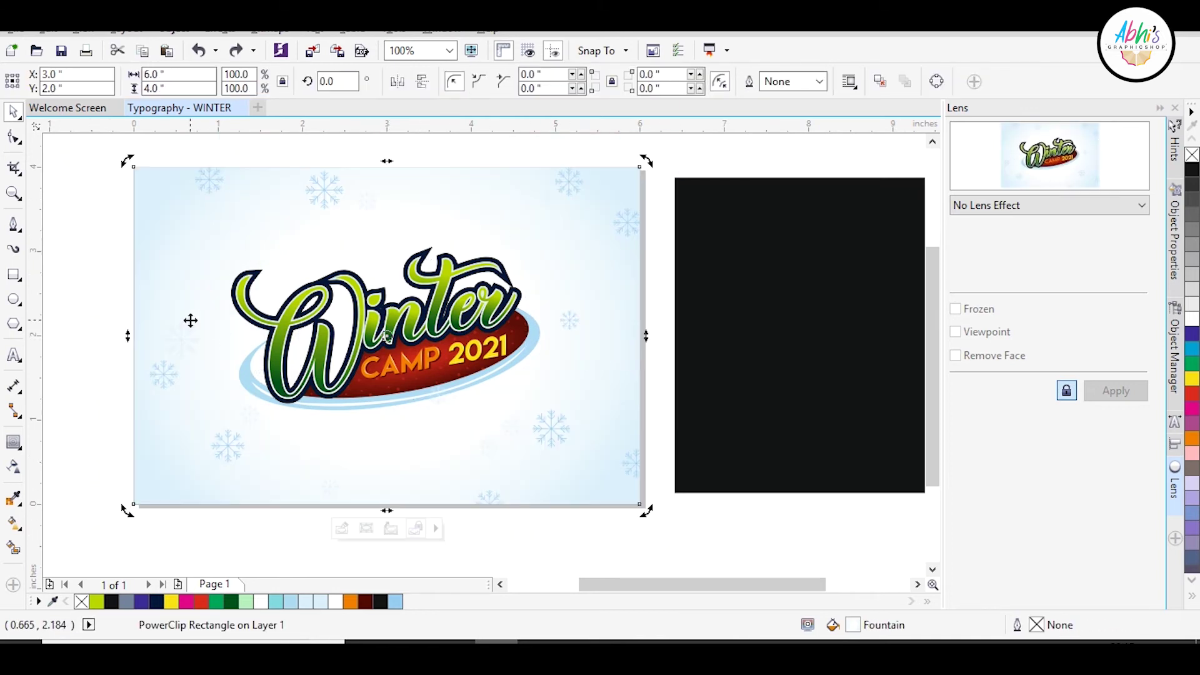
Draw a closed, pointed leaf outline about 0.46 by 0.48 inches below the lettering with the Pen tool
scroll(369, 311, up, 2)
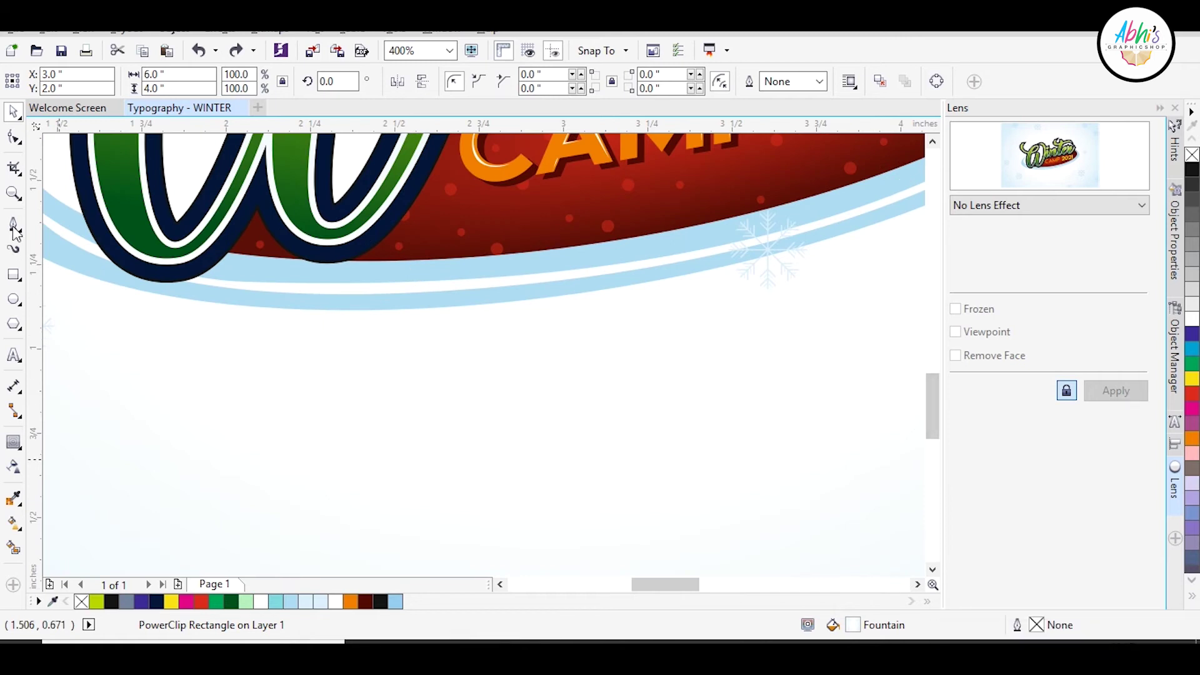
click(13, 225)
click(301, 477)
drag(320, 384, 360, 361)
drag(447, 323, 454, 309)
drag(302, 477, 428, 519)
drag(336, 439, 394, 323)
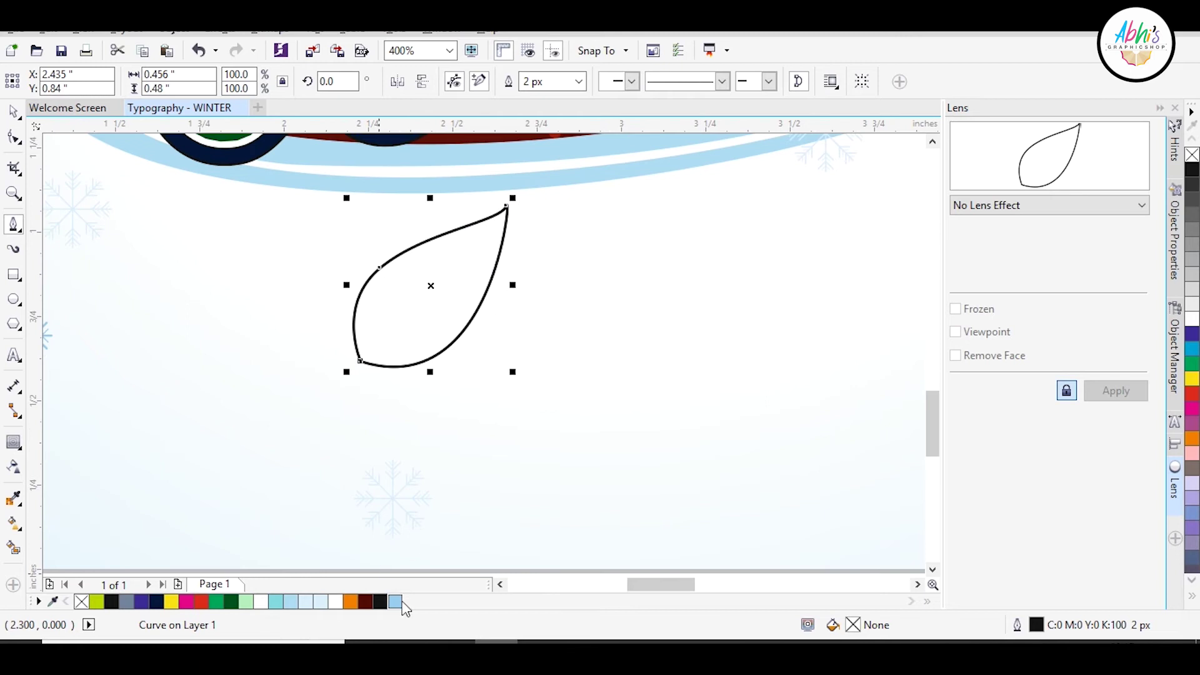
Fill the leaf with light blue C:61 M:0 Y:12 K:0 and remove its outline
click(1191, 354)
double_click(853, 625)
drag(667, 422, 658, 431)
click(973, 565)
right_click(1192, 155)
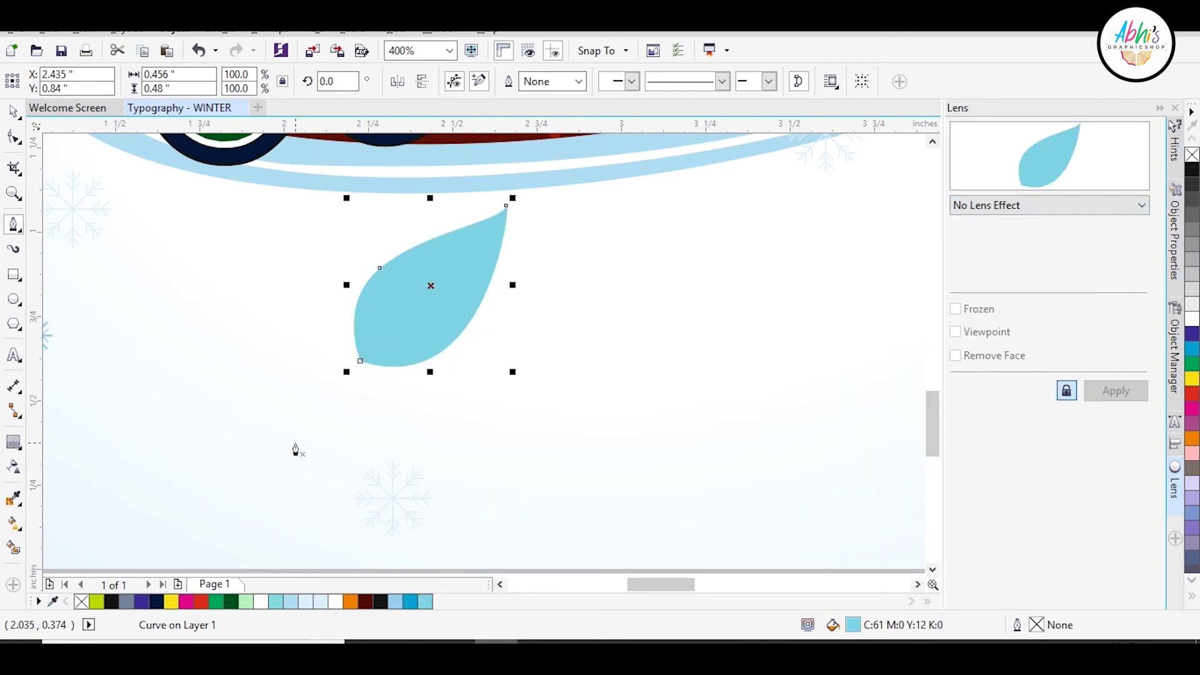
Draw a narrow closed stem shape from the page's bottom edge through the leaf to near its tip, about 1.02 inches high
scroll(281, 457, down, 1)
scroll(280, 458, up, 1)
click(274, 507)
drag(341, 381, 450, 338)
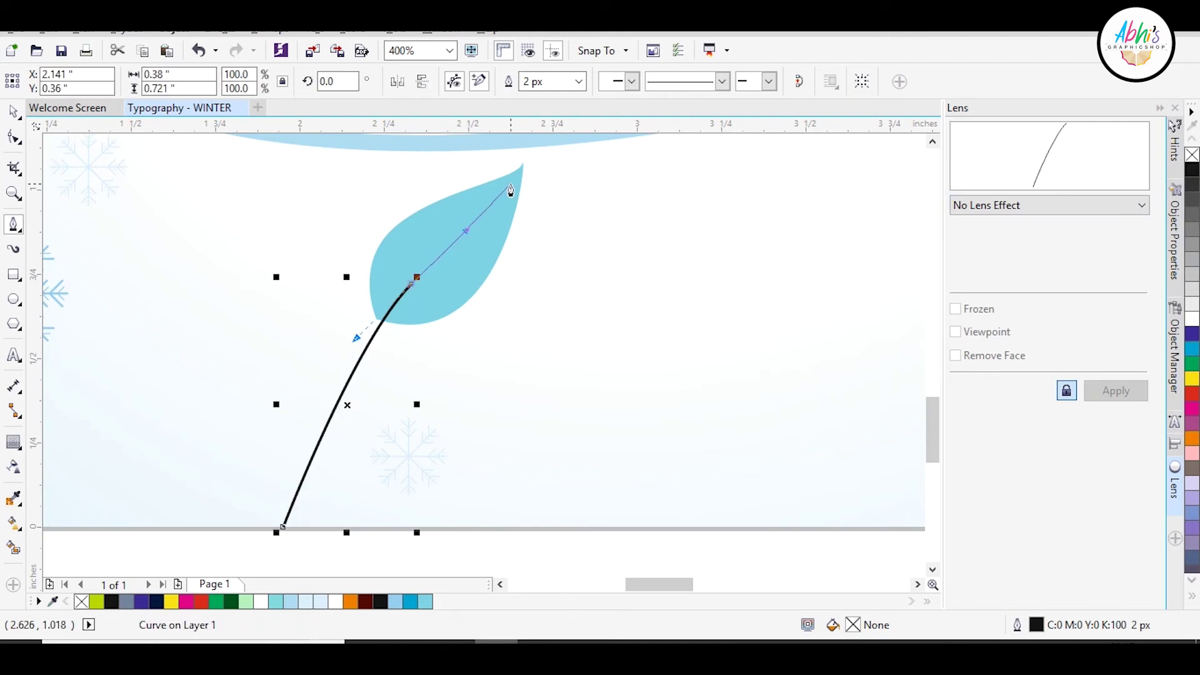
click(511, 185)
scroll(372, 320, up, 1)
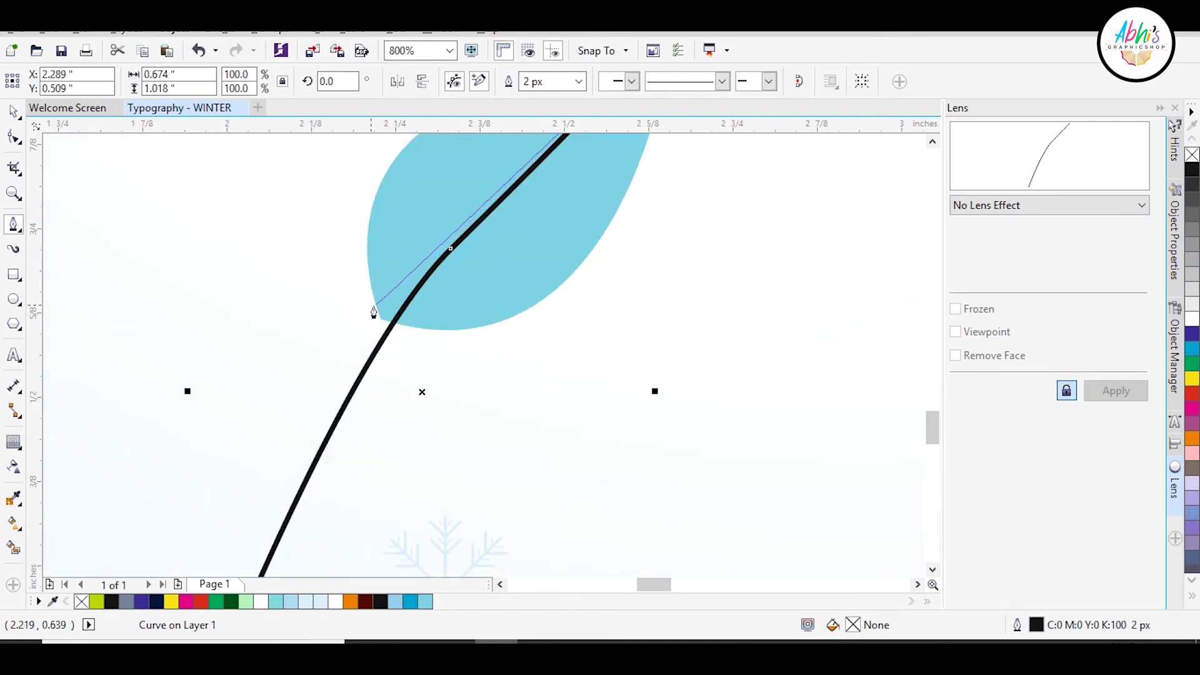
drag(378, 327, 328, 406)
scroll(329, 407, down, 1)
scroll(241, 567, up, 1)
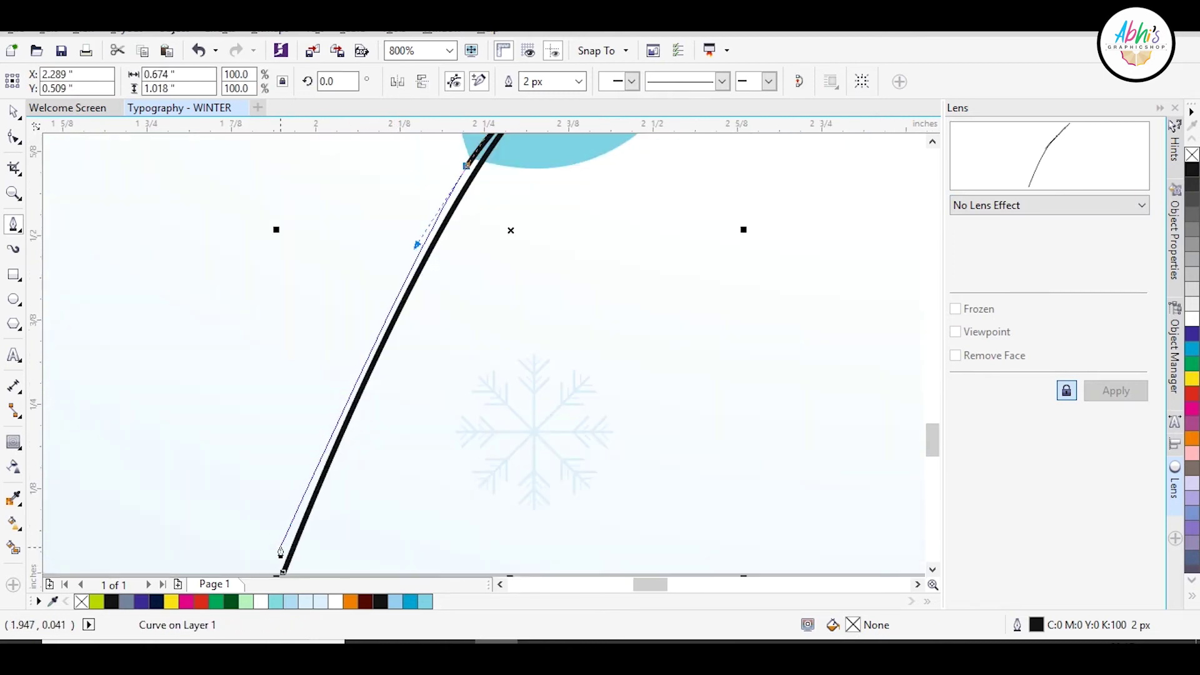
click(272, 572)
click(284, 572)
Fill the stem with Cyan, remove its outline and adjust its node at the leaf base
click(410, 601)
right_click(81, 602)
scroll(310, 467, down, 1)
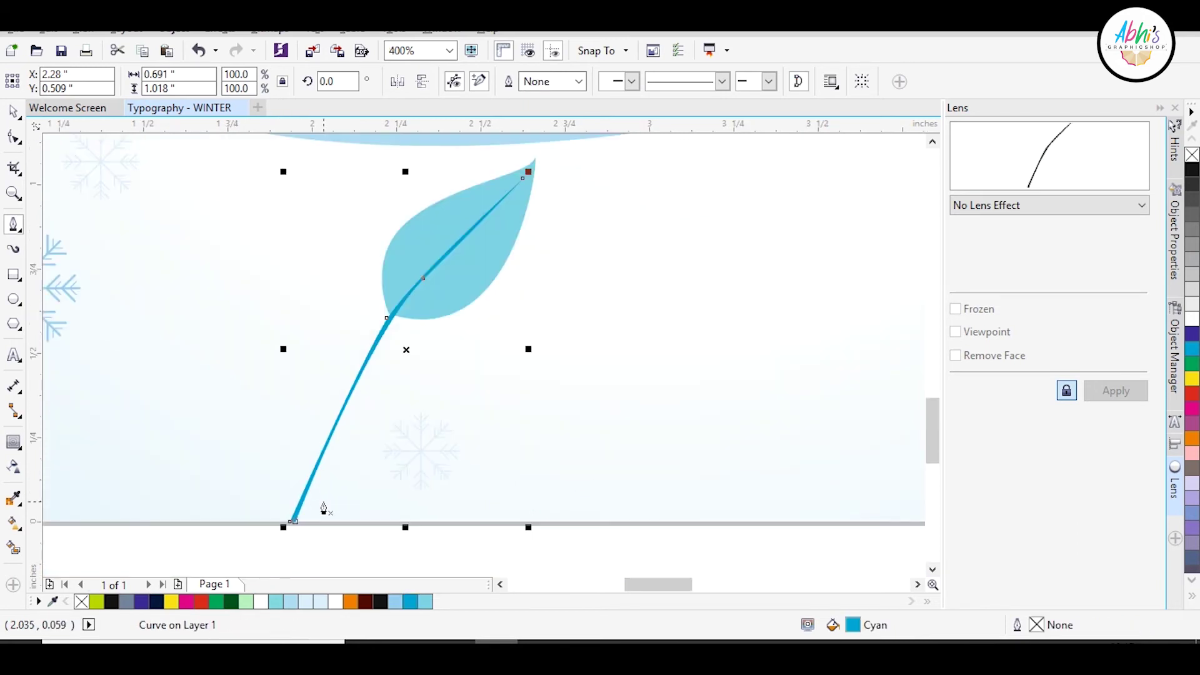
scroll(389, 231, up, 1)
click(14, 137)
scroll(397, 393, up, 1)
click(377, 402)
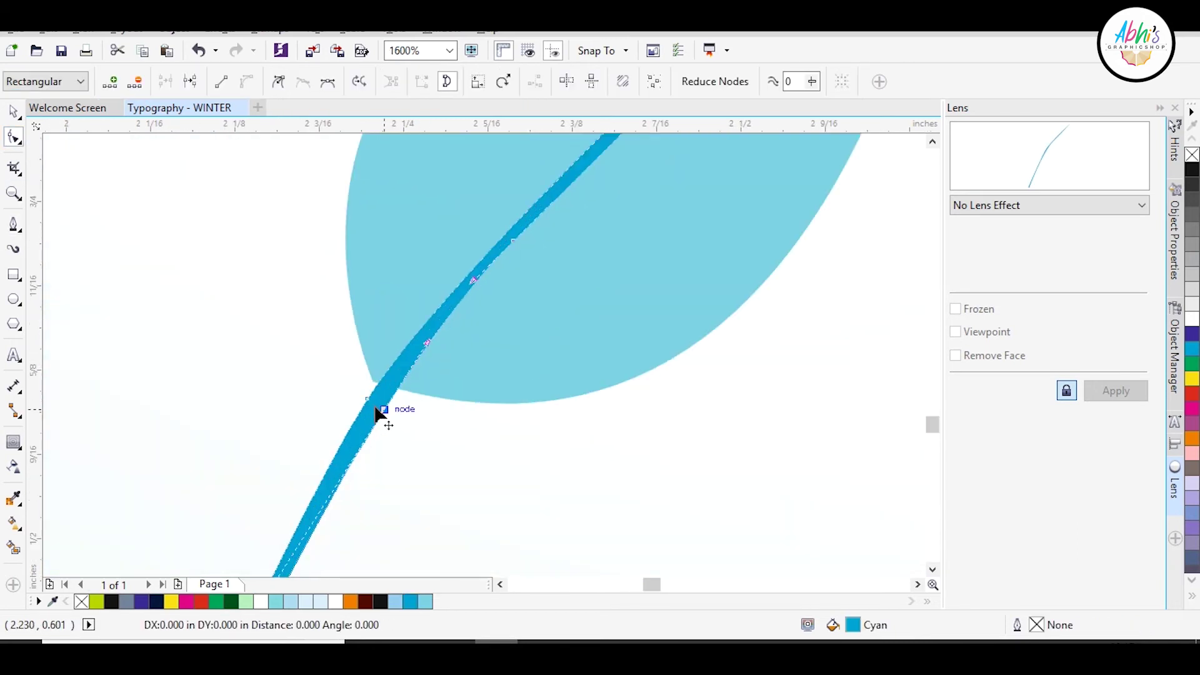
scroll(510, 237, down, 2)
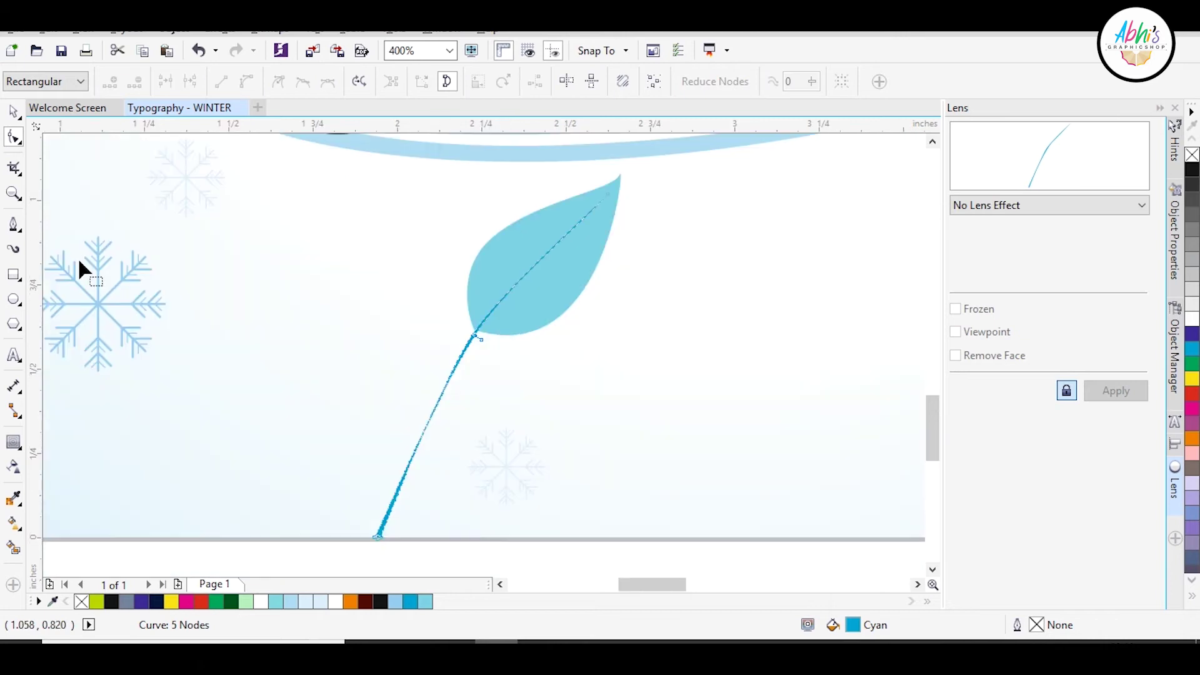
Shift the leaf slightly so that its base lines up with the stem
click(13, 111)
scroll(583, 209, up, 1)
drag(567, 331, 575, 332)
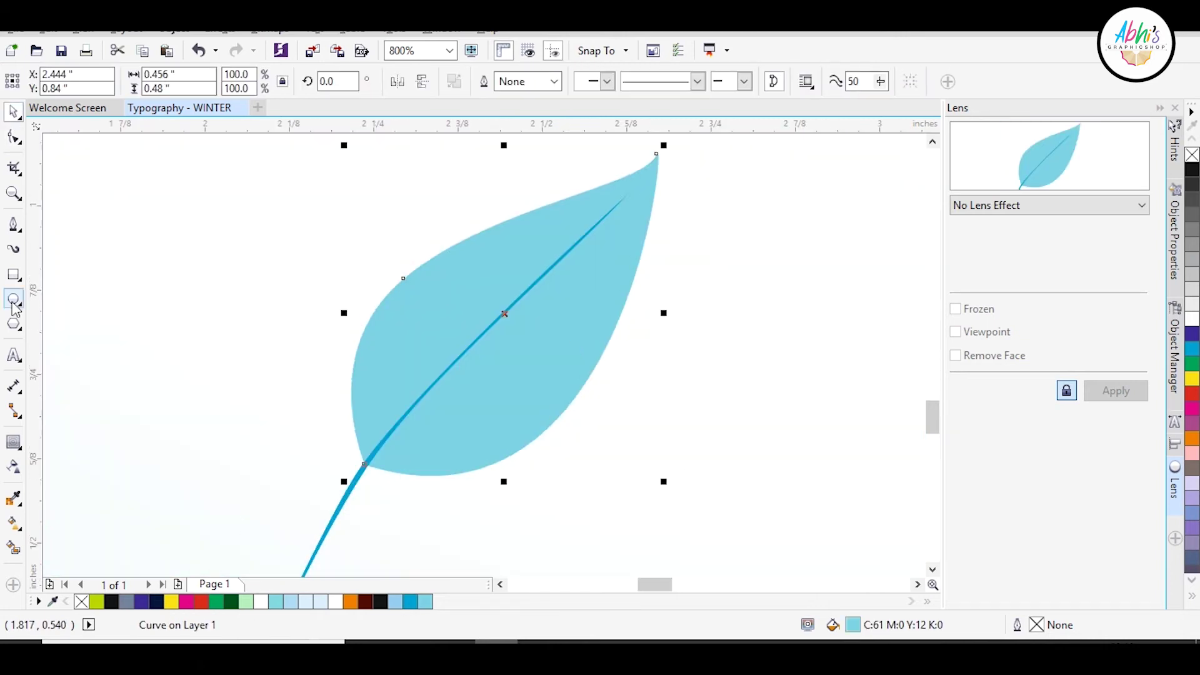
Draw a thin curved side vein about 0.2 inches long branching from the leaf's midrib as a closed shape
click(14, 227)
scroll(402, 459, up, 1)
click(387, 449)
drag(648, 384, 549, 482)
key(ctrl+z)
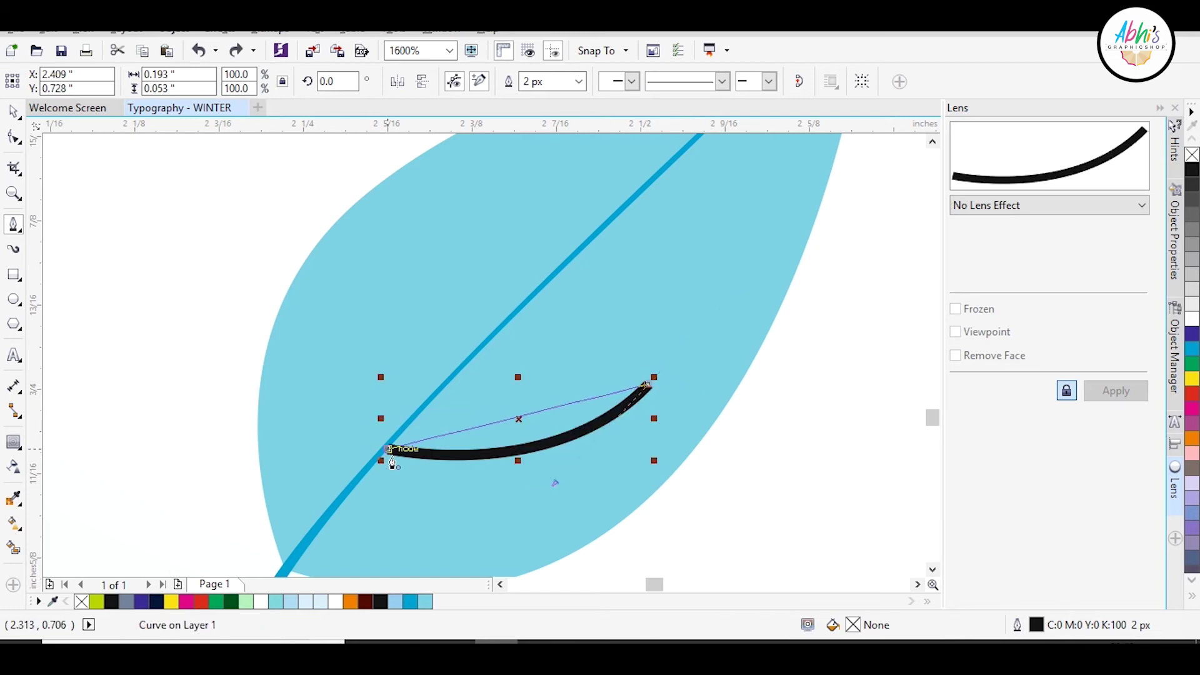
scroll(377, 460, up, 2)
drag(379, 459, 203, 340)
scroll(328, 387, down, 3)
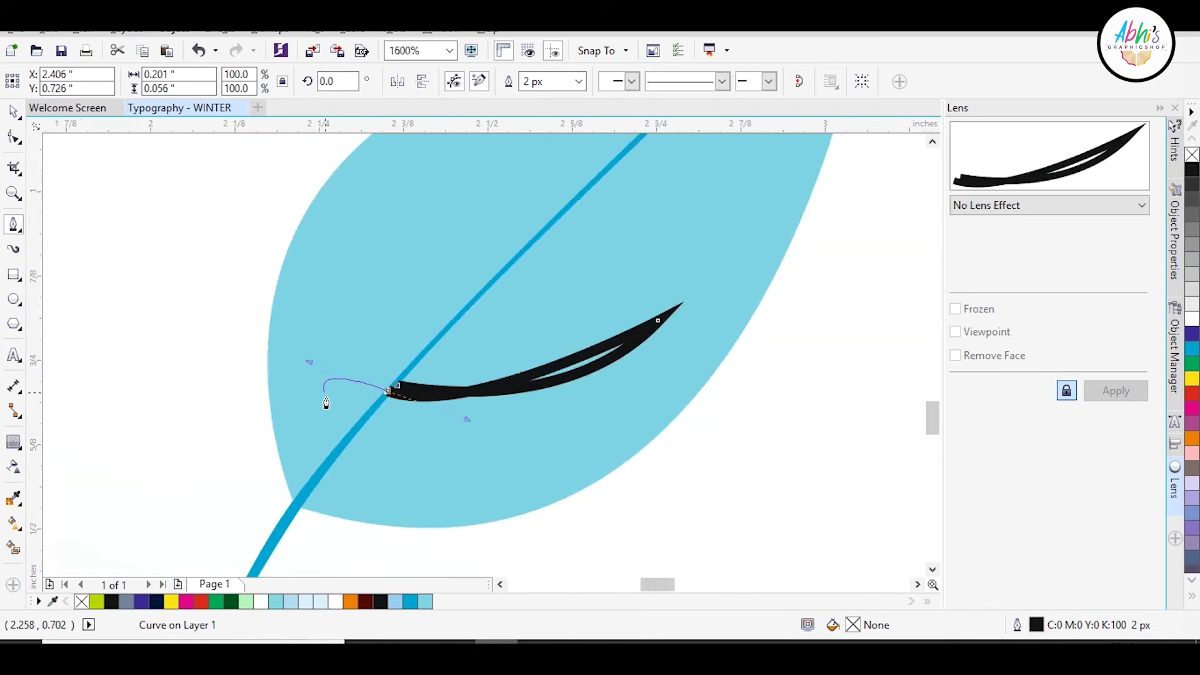
scroll(327, 404, up, 2)
click(275, 351)
Fill the side vein with Cyan, remove its outline and reshape its curve to taper cleanly
click(410, 601)
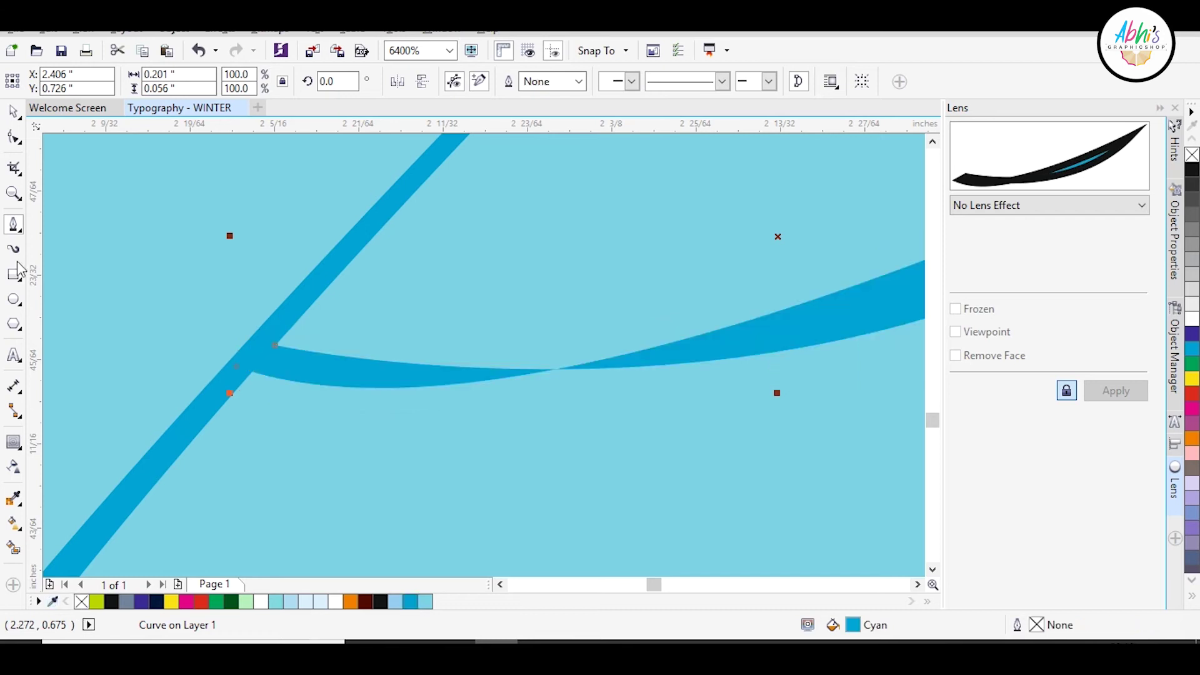
key(F10)
scroll(372, 427, down, 2)
drag(345, 418, 291, 334)
click(13, 113)
scroll(389, 414, down, 1)
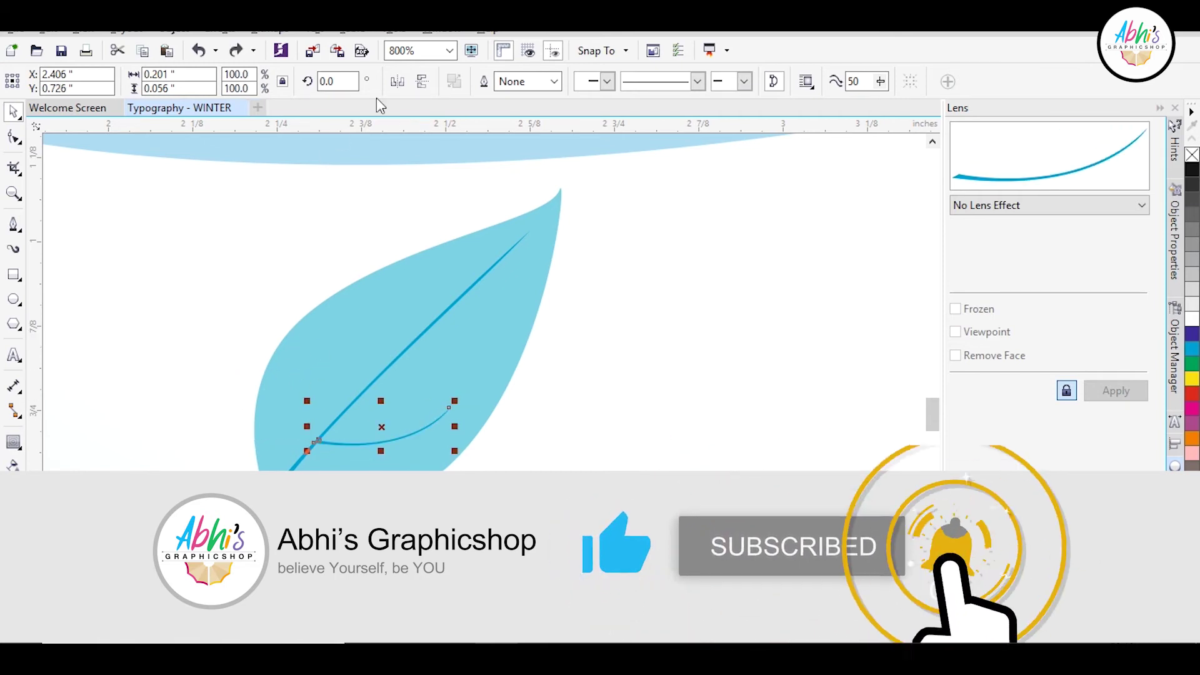
Place a flipped copy of the vein on the midrib's opposite side and another copy further up the midrib
click(399, 82)
key(ctrl+z)
drag(454, 451, 348, 385)
drag(404, 274, 396, 290)
drag(391, 440, 477, 351)
right_click(477, 351)
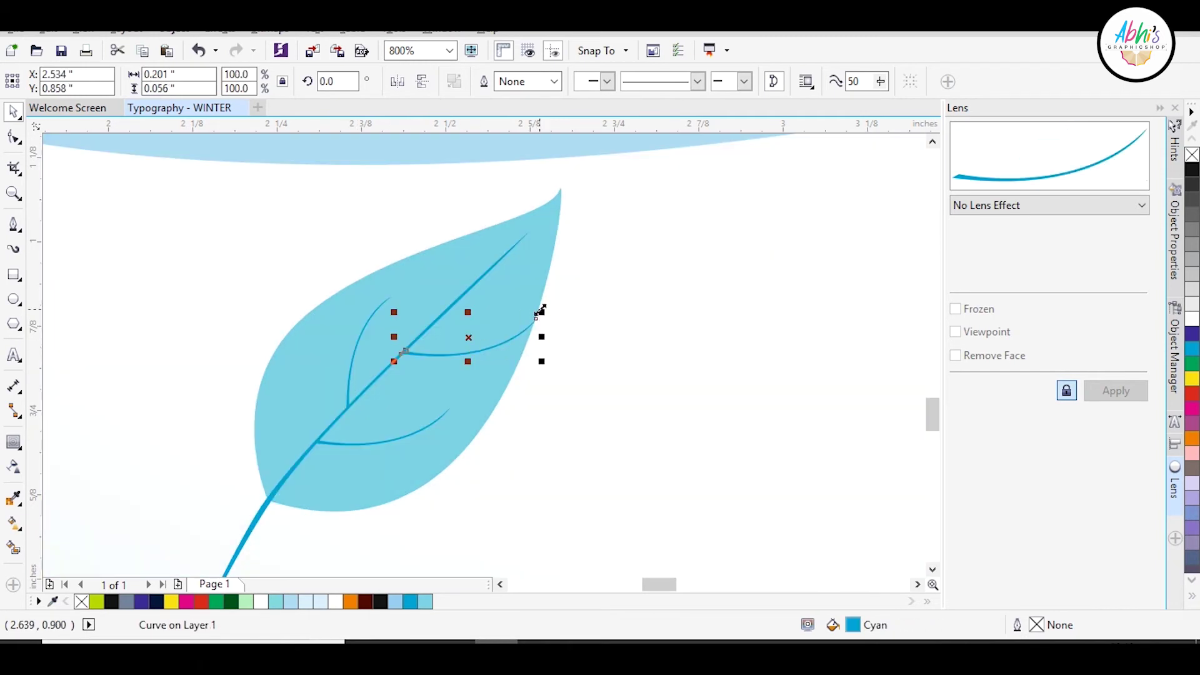
PowerClip the side veins inside the leaf shape
key(alt+c)
key(w)
key(p)
click(349, 467)
click(422, 432)
shift+click(449, 354)
click(466, 319)
Copy the veined leaf to the right side of the stem and rotate it to point outwards
scroll(466, 319, down, 1)
drag(466, 319, 458, 467)
right_click(457, 467)
click(458, 467)
drag(504, 416, 543, 448)
click(545, 455)
drag(431, 501, 478, 500)
Place a mirrored copy of the leaf on the left side of the stem and rotate it upright
drag(478, 501, 217, 413)
right_click(217, 413)
click(398, 81)
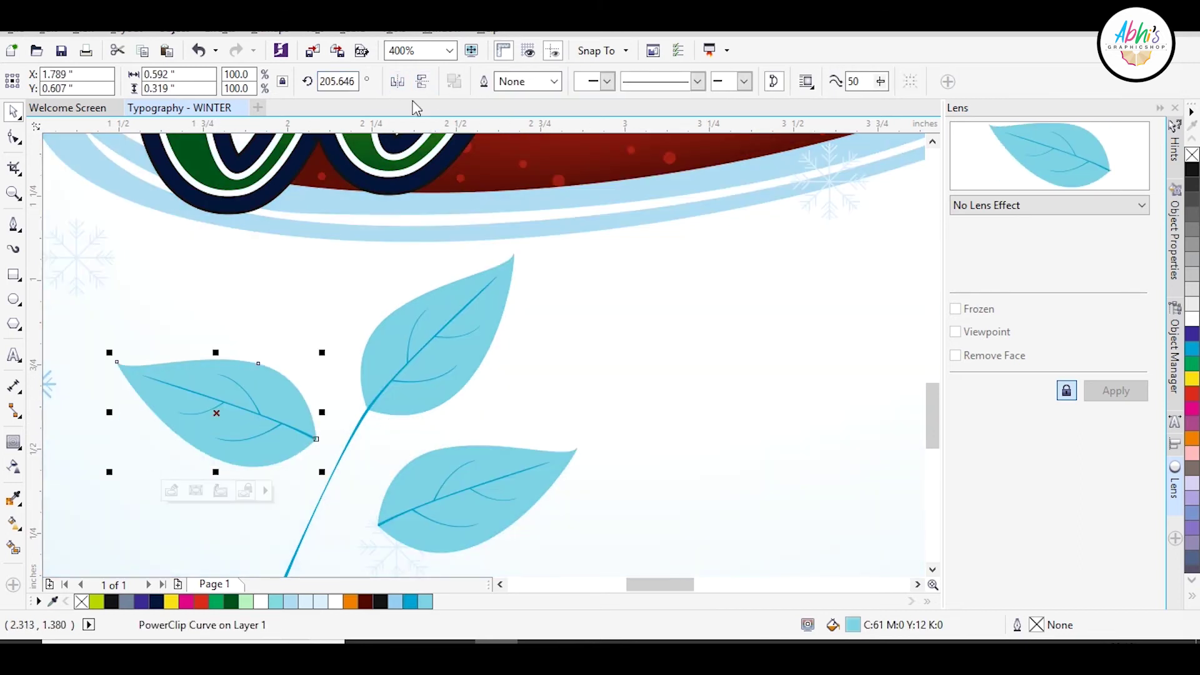
click(263, 425)
drag(321, 474, 206, 545)
drag(238, 439, 261, 450)
Draw a curved stalk about 0.25 inches high joining the left leaf to the stem, filled Cyan without an outline
scroll(261, 450, down, 1)
scroll(249, 523, up, 2)
click(14, 225)
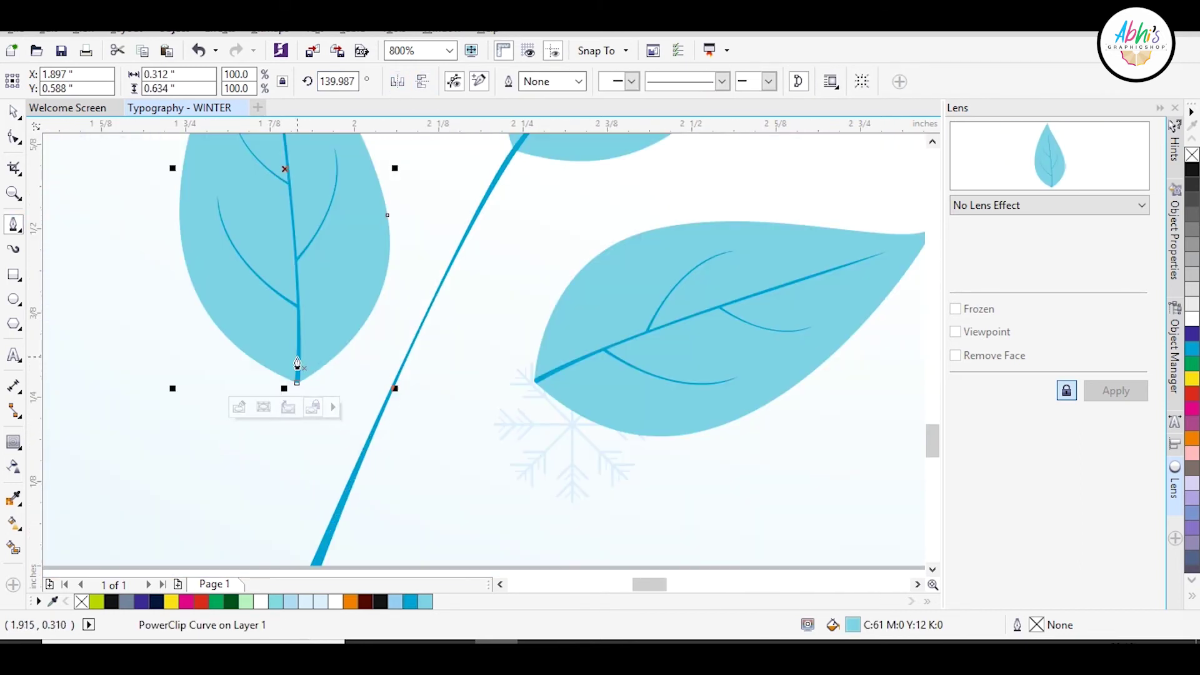
click(300, 361)
drag(330, 521, 360, 551)
scroll(326, 531, up, 1)
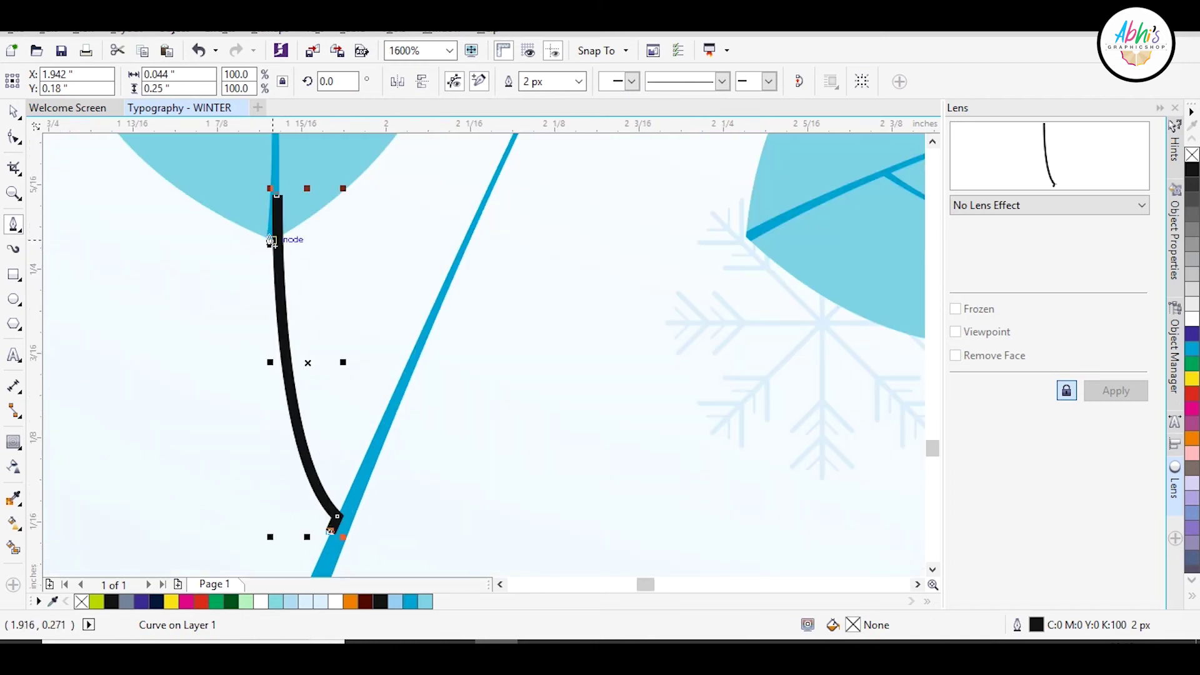
drag(268, 226, 239, 156)
alt+click(267, 496)
click(277, 467)
click(396, 601)
right_click(80, 603)
scroll(431, 344, down, 1)
click(409, 603)
Draw a tapered stalk about 0.32 inches wide joining the right leaf to the stem, filled Cyan without an outline
click(428, 468)
drag(596, 421, 643, 400)
click(643, 398)
scroll(428, 477, up, 3)
drag(431, 448, 165, 426)
alt+click(431, 448)
click(431, 404)
click(410, 602)
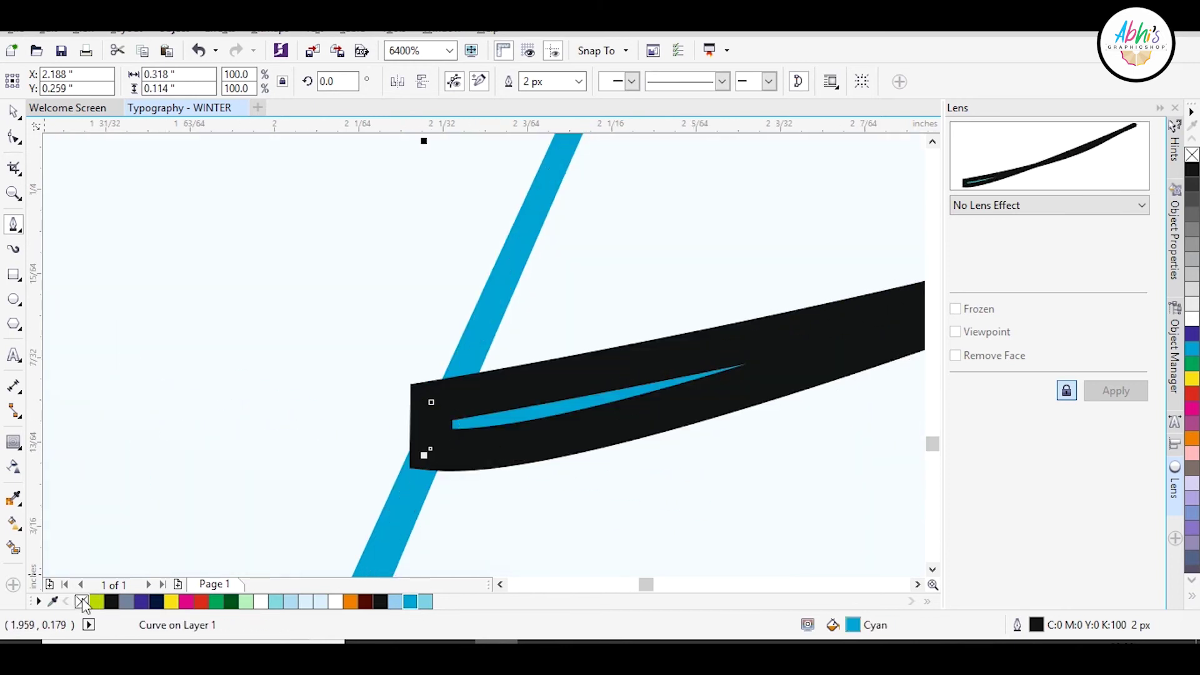
right_click(81, 603)
scroll(323, 533, down, 2)
Move the right stalk's end nodes so it meets the leaf base and narrows to a fine stalk
key(F10)
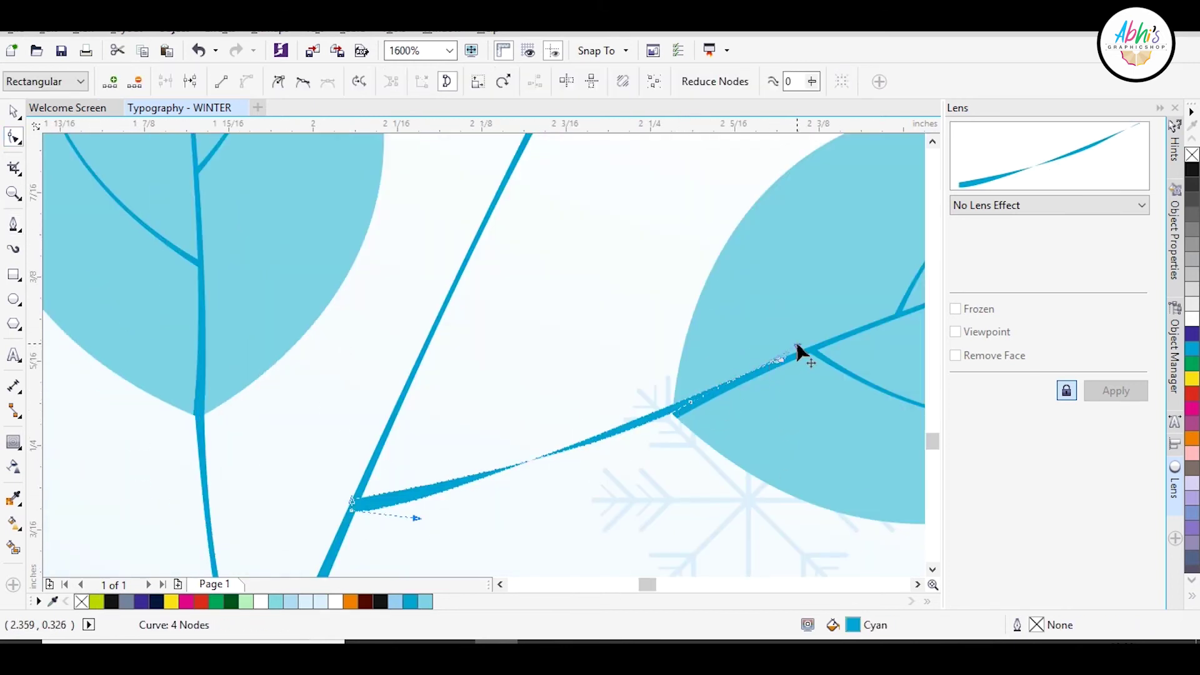
drag(801, 355, 677, 448)
scroll(683, 418, up, 1)
drag(689, 388, 690, 395)
scroll(494, 478, down, 3)
click(14, 112)
scroll(406, 262, down, 1)
drag(578, 444, 324, 211)
key(ctrl+g)
drag(563, 225, 529, 244)
key(ctrl+z)
key(ctrl+z)
Group the whole leaf branch and scale it down to 58.3 percent
drag(571, 471, 340, 242)
key(ctrl+g)
drag(562, 227, 525, 260)
Move the branch to the page's lower left area and place a mirrored, rotated copy above and left of it
drag(477, 296, 297, 338)
drag(297, 338, 201, 255)
right_click(200, 255)
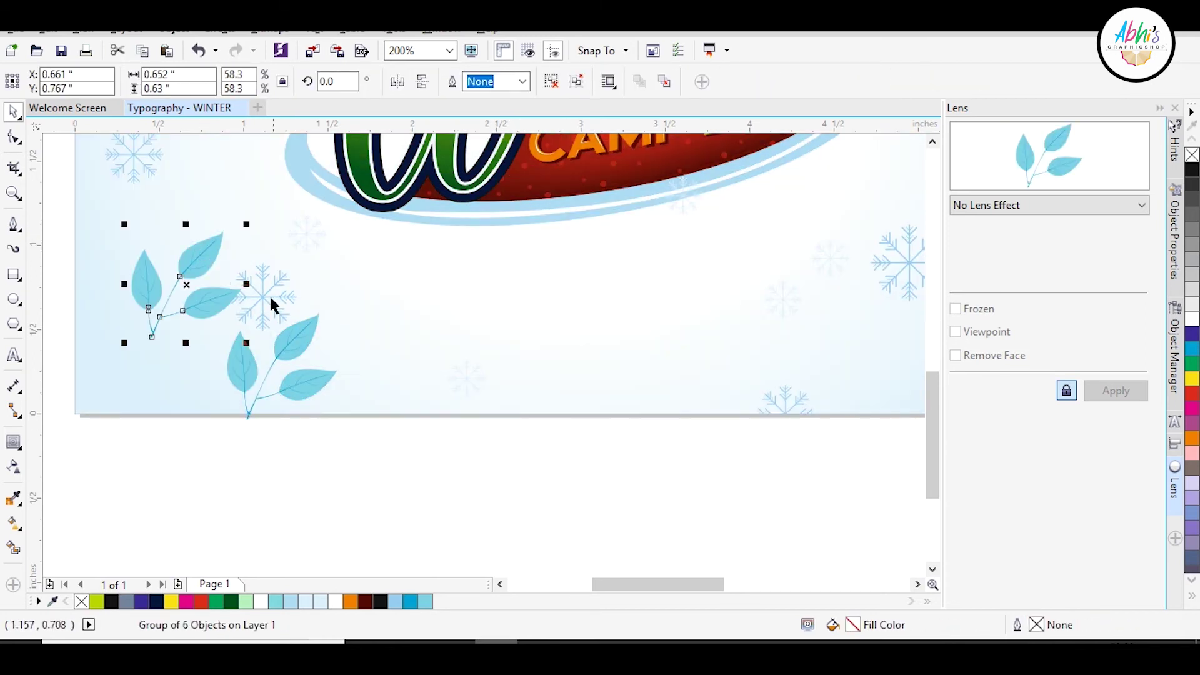
click(397, 81)
click(229, 265)
drag(167, 361, 168, 361)
Ungroup the mirrored upper branch copy
double_click(279, 289)
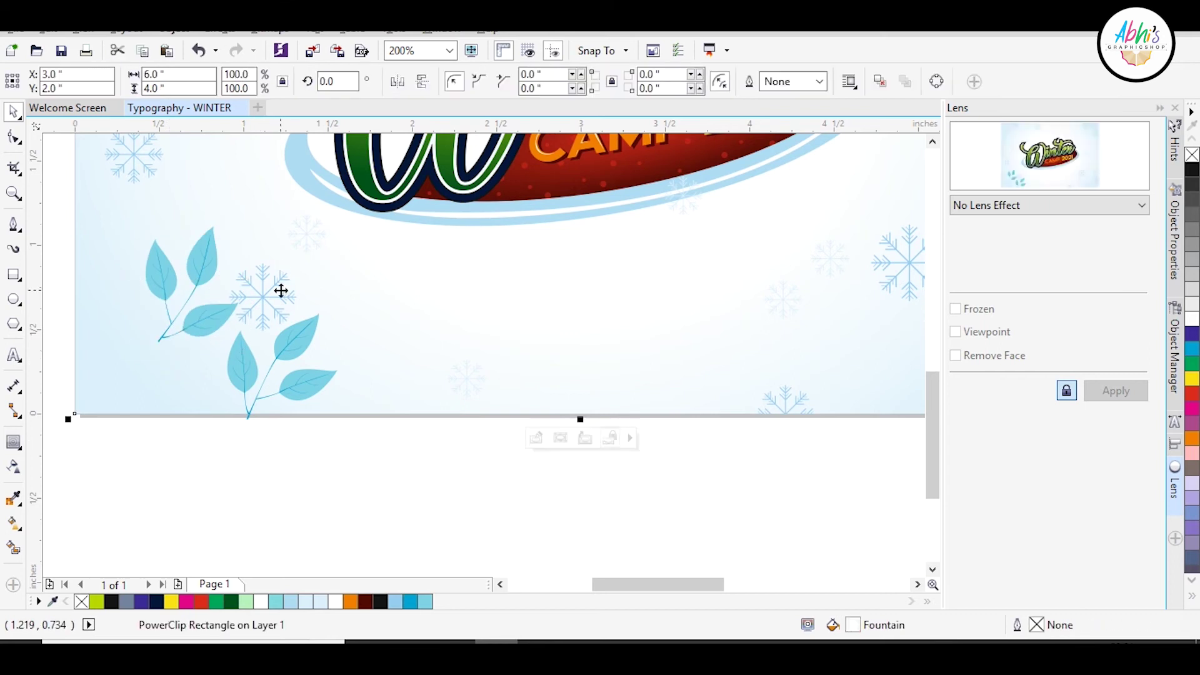
ctrl+click(330, 446)
click(156, 252)
scroll(152, 278, up, 2)
click(552, 81)
click(469, 218)
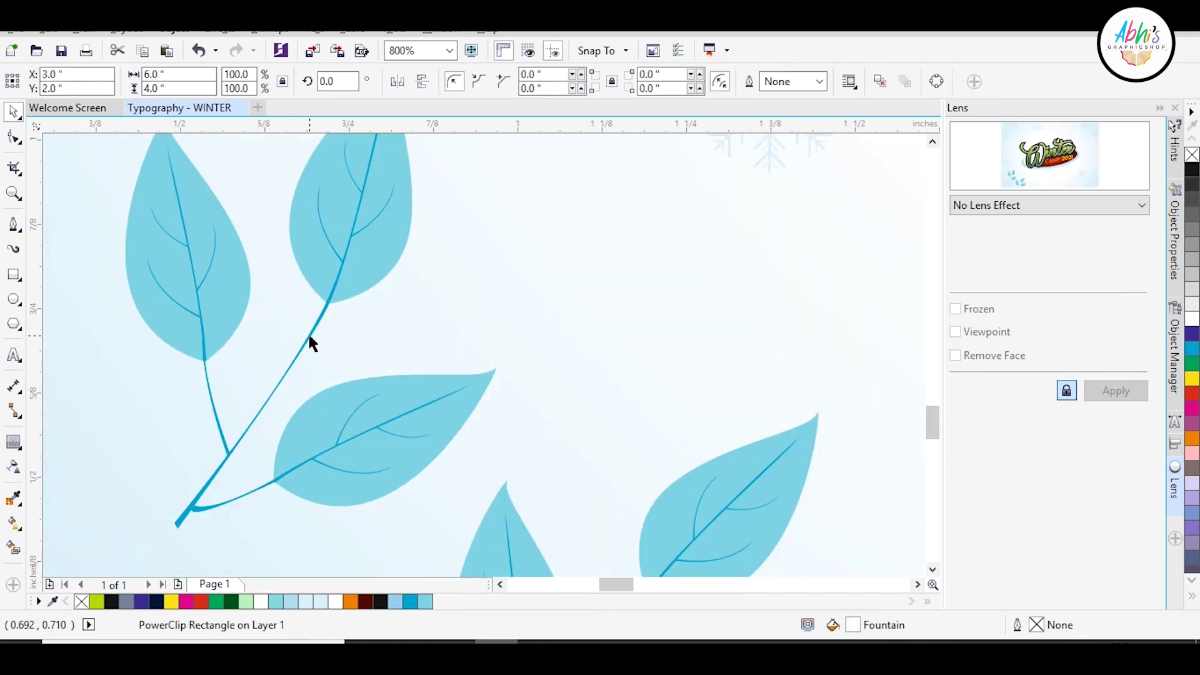
Change the upper branch's stem, stalk and vein color from Cyan to a very dark blue
click(309, 332)
double_click(409, 603)
click(726, 149)
click(843, 127)
click(1014, 333)
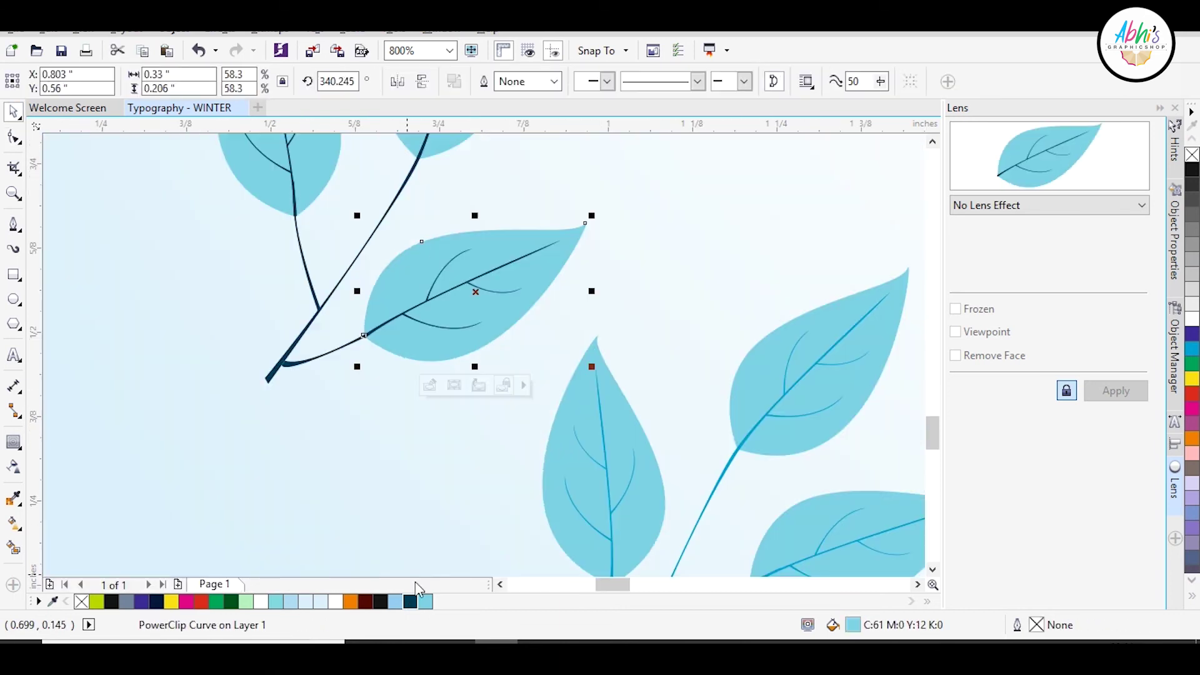
Fill the upper branch's leaves with medium blue C:78 M:27 Y:11 K:16 and group the branch again
click(410, 602)
double_click(854, 624)
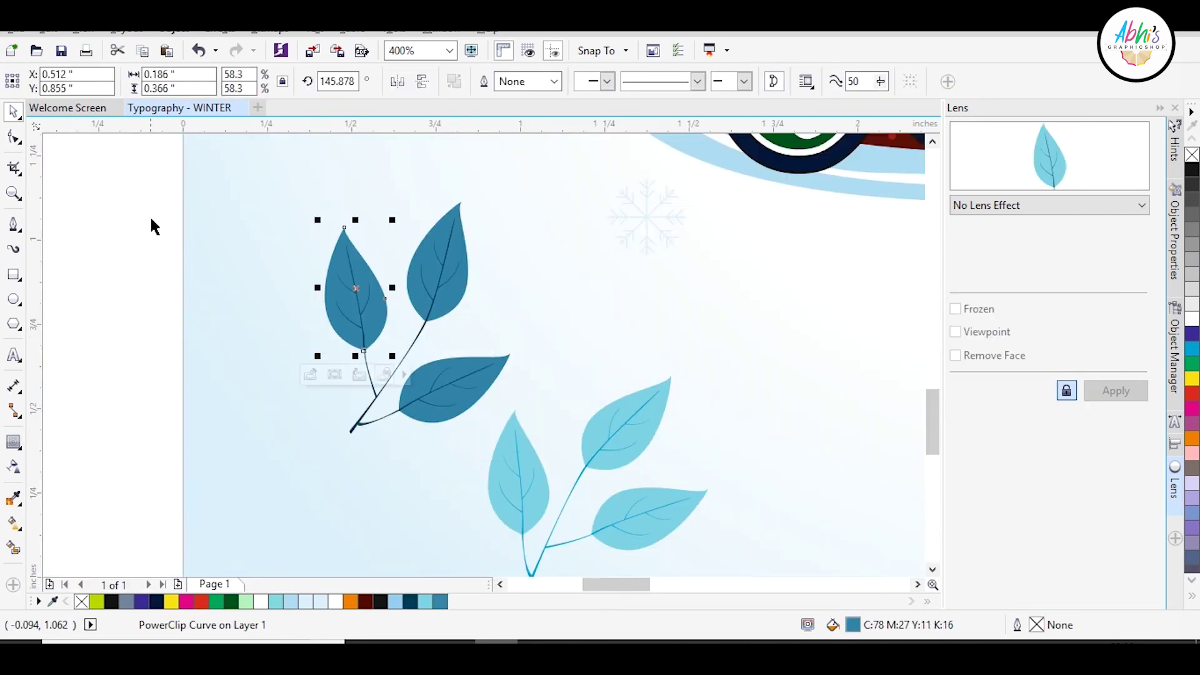
drag(150, 225, 509, 448)
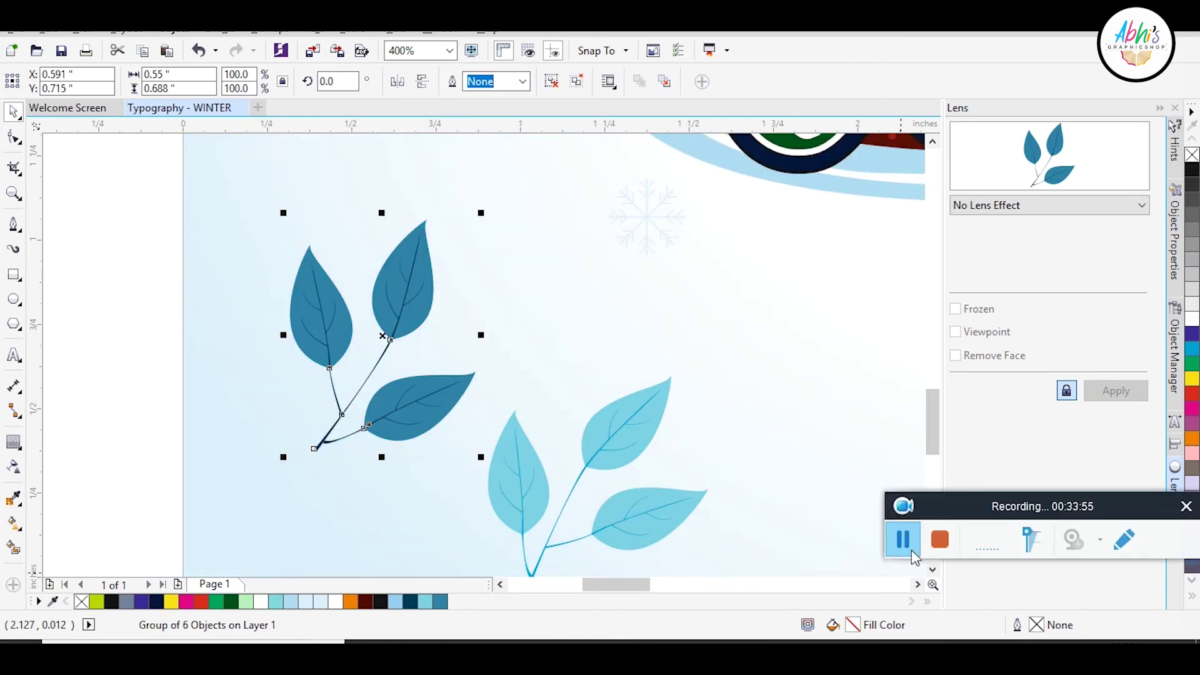
Draw a circle of about 0.006 inch beside a dark leaf's vein, filled light blue C:61 M:0 Y:12 K:0 without outline
scroll(408, 289, up, 6)
click(14, 299)
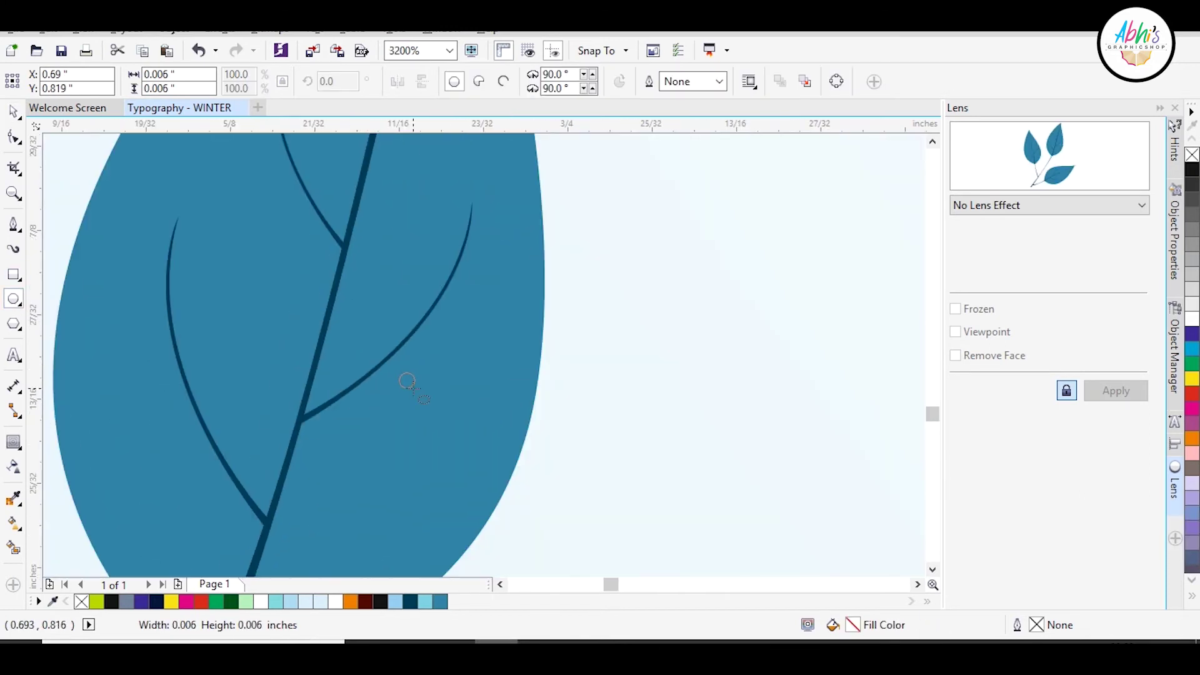
drag(409, 382, 400, 374)
right_click(81, 601)
Copy the dot along the vein to form a curved row of four and combine the dots into one object
scroll(476, 344, up, 1)
drag(332, 412, 384, 360)
drag(383, 360, 427, 302)
drag(426, 303, 459, 233)
shift+click(426, 302)
shift+click(383, 360)
shift+click(332, 412)
key(ctrl+l)
Place mirrored and rotated copies of the dot row along the other veins of the dark branch's two upright leaves
scroll(522, 297, down, 1)
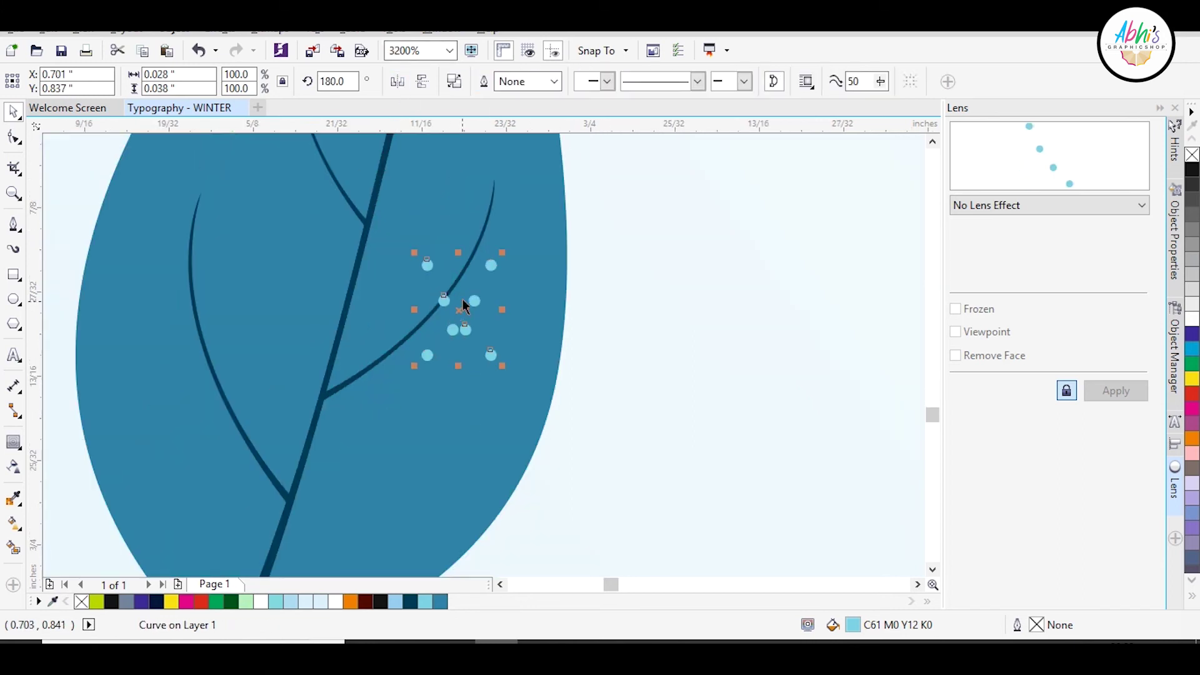
drag(312, 180, 306, 152)
scroll(341, 179, up, 1)
click(347, 195)
click(370, 244)
drag(477, 369, 445, 389)
scroll(413, 281, down, 1)
click(422, 216)
drag(414, 174, 299, 413)
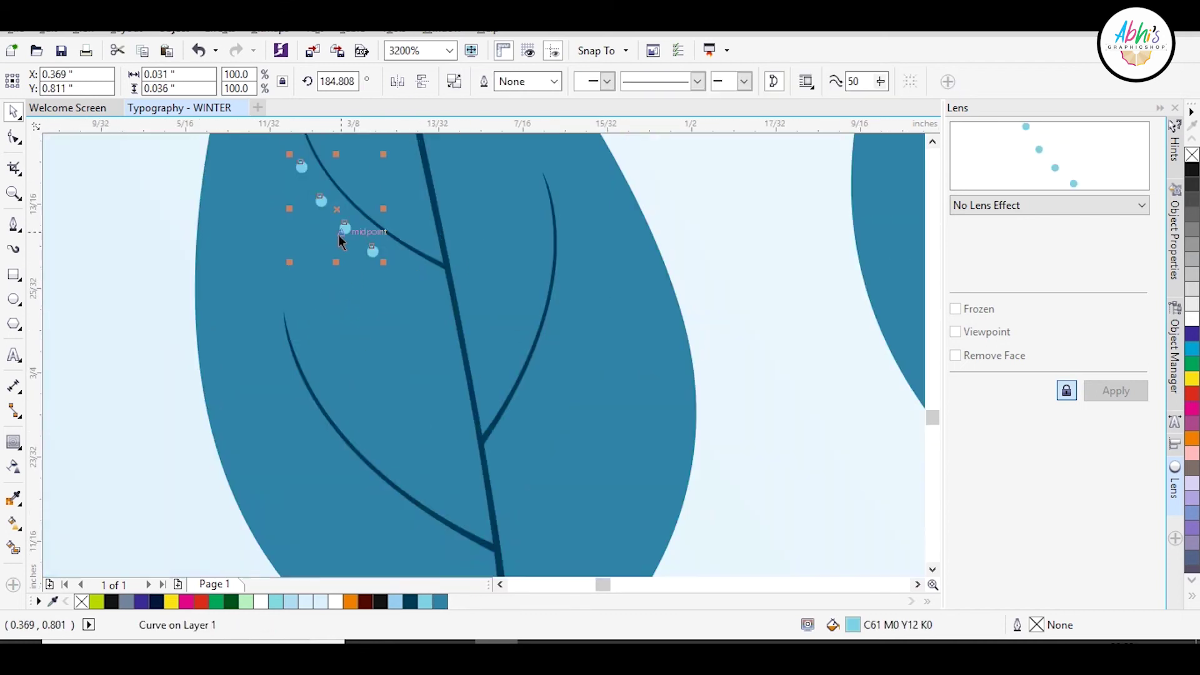
drag(344, 234, 344, 472)
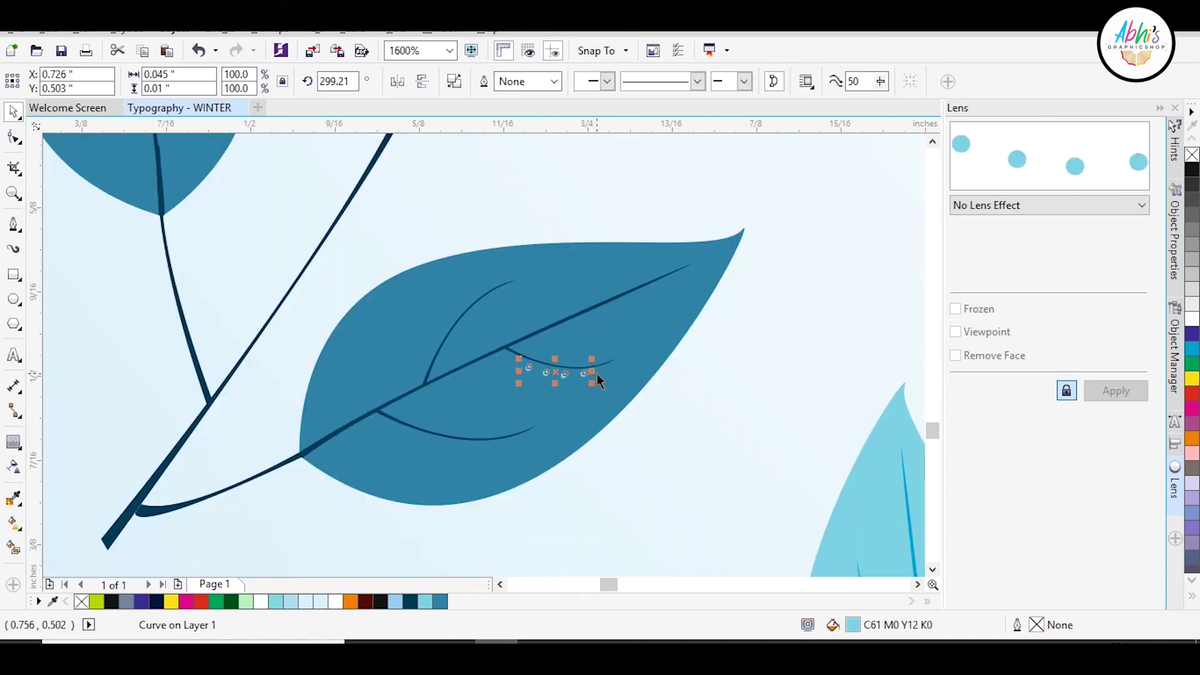
Place rotated and mirrored copies of the dot row beside the three side veins of the dark branch's lower leaf
drag(555, 369, 327, 508)
click(329, 508)
drag(420, 487, 423, 498)
drag(521, 362, 352, 265)
click(397, 81)
drag(276, 349, 275, 350)
click(415, 256)
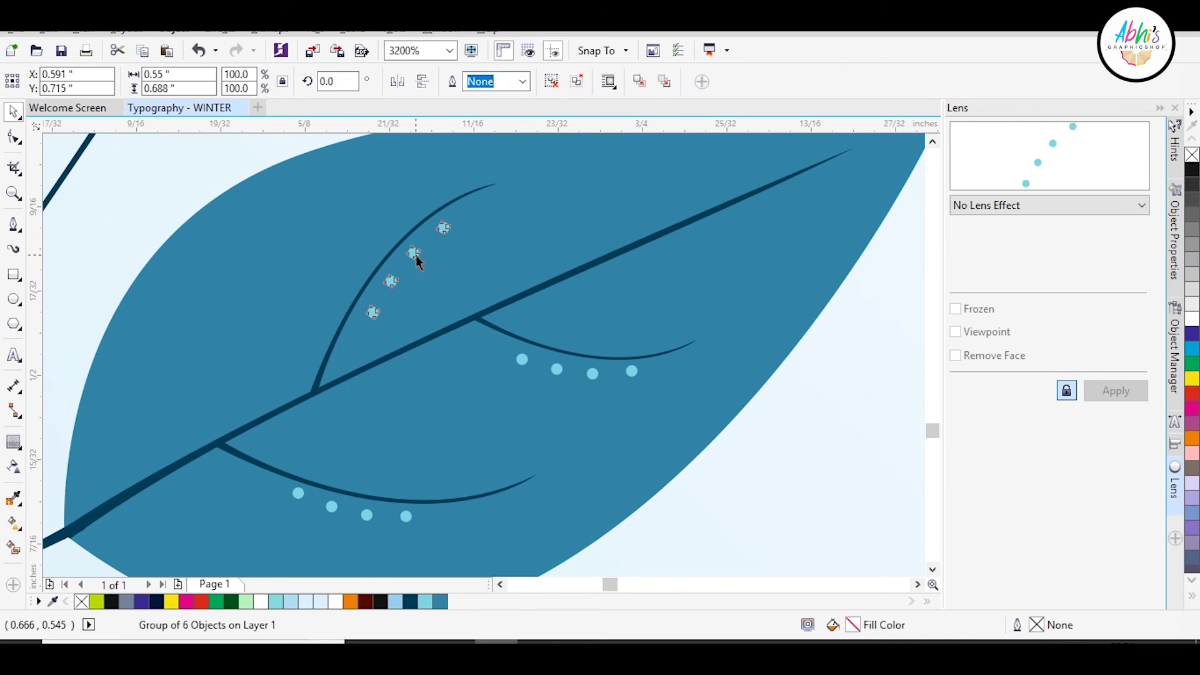
Draw a closed three-lobed plant shape about 0.61 by 0.8 inch over the page's lower left corner with the Pen tool
scroll(416, 260, down, 2)
click(487, 273)
scroll(486, 273, down, 1)
click(134, 265)
scroll(134, 265, down, 1)
scroll(149, 339, up, 1)
click(13, 224)
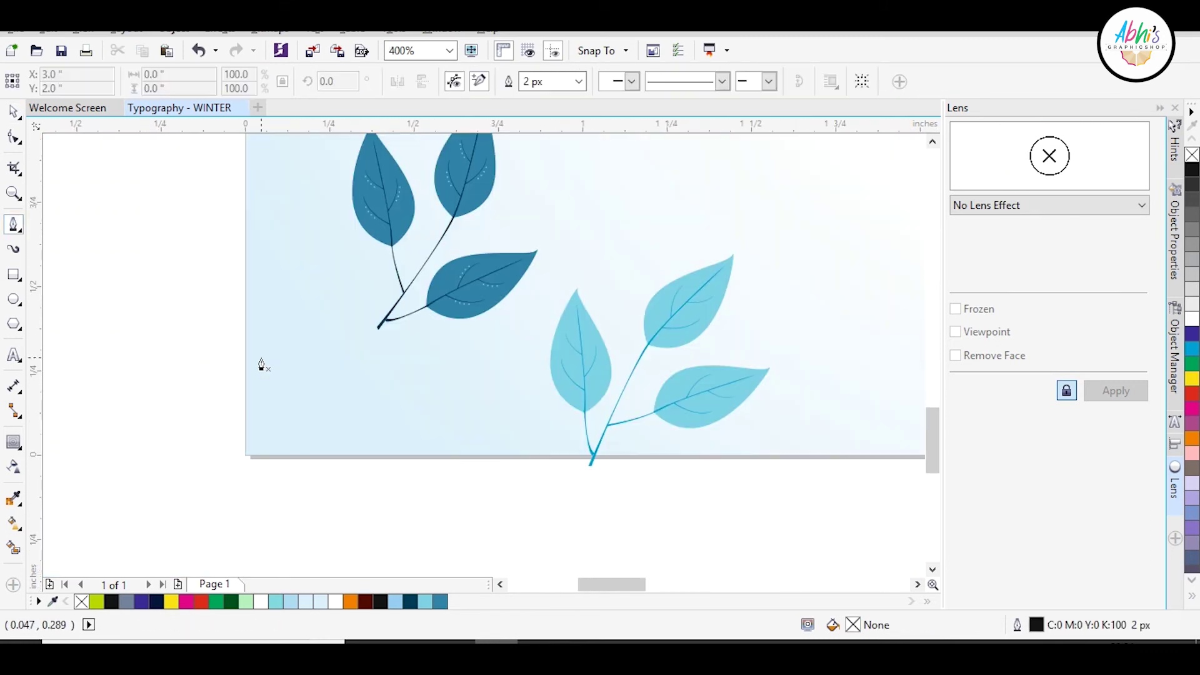
click(216, 334)
drag(218, 231, 287, 191)
drag(333, 330, 320, 400)
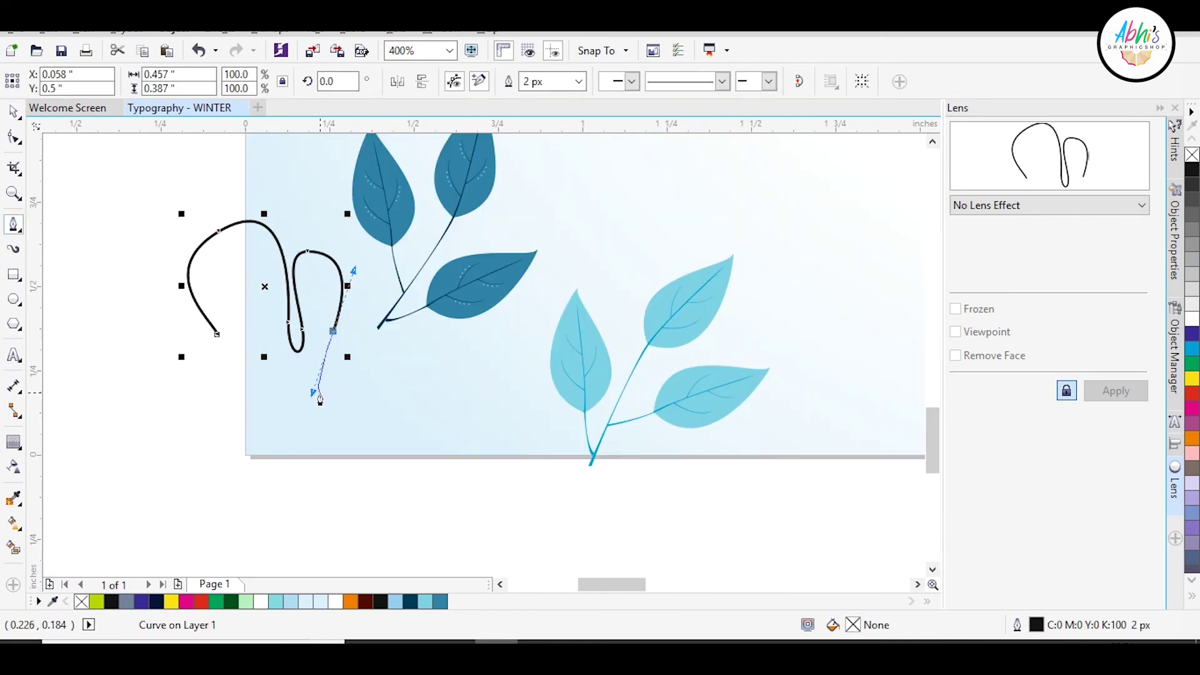
drag(401, 349, 404, 330)
drag(368, 389, 346, 418)
drag(360, 462, 372, 473)
click(212, 491)
click(217, 334)
Draw a smaller closed shape with three rounded lobes and a pointed base inside the plant shape
click(306, 503)
drag(364, 372, 394, 352)
drag(359, 333, 354, 348)
scroll(309, 439, up, 1)
drag(323, 437, 276, 467)
mouse_move(336, 235)
mouse_down()
mouse_move(340, 204)
mouse_move(347, 227)
mouse_up()
scroll(339, 215, down, 1)
scroll(312, 281, up, 1)
drag(336, 268, 344, 299)
drag(257, 288, 257, 219)
drag(140, 194, 133, 259)
drag(235, 428, 249, 515)
scroll(400, 272, down, 1)
scroll(344, 477, up, 1)
click(385, 480)
Fill the inner shape with light blue and the outer plant shape with very dark blue C:95 M:44 Y:20 K:59
scroll(344, 476, down, 1)
click(426, 603)
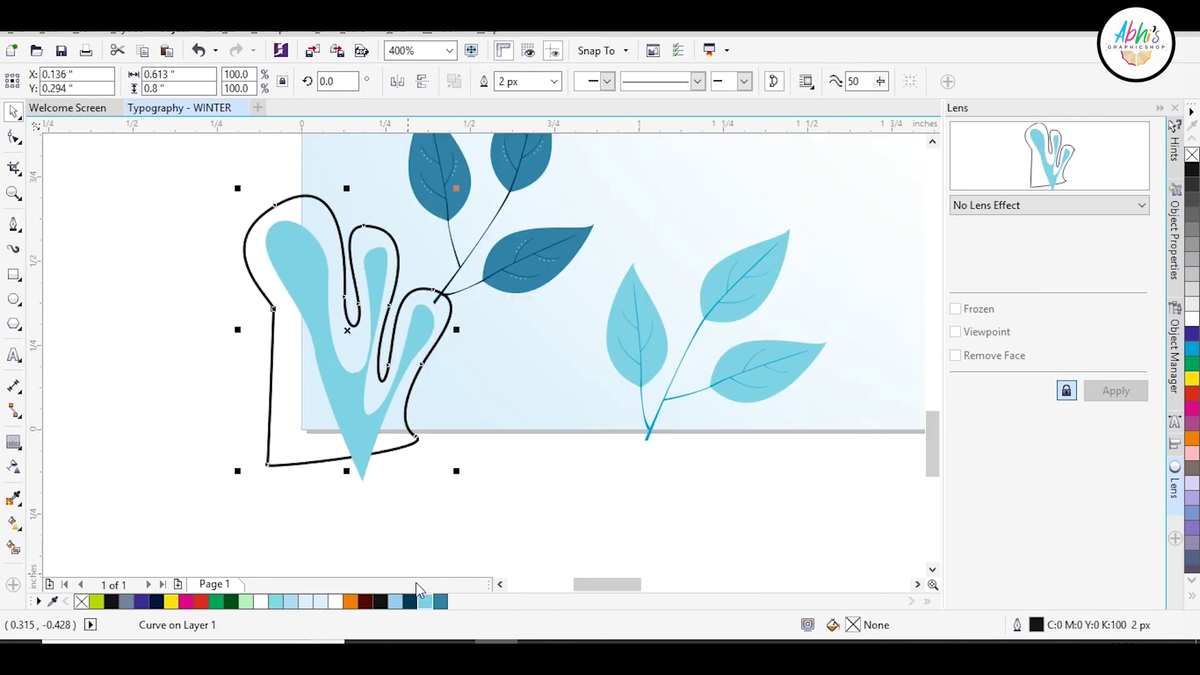
click(410, 601)
click(314, 552)
Apply a uniform transparency to the light blue inner shape
click(344, 394)
click(13, 467)
click(38, 81)
click(13, 112)
PowerClip the inner shape inside the dark plant shape, and PowerClip the result inside the background rectangle
click(156, 206)
right_click(300, 250)
click(344, 275)
click(327, 210)
right_click(351, 313)
click(393, 338)
click(438, 345)
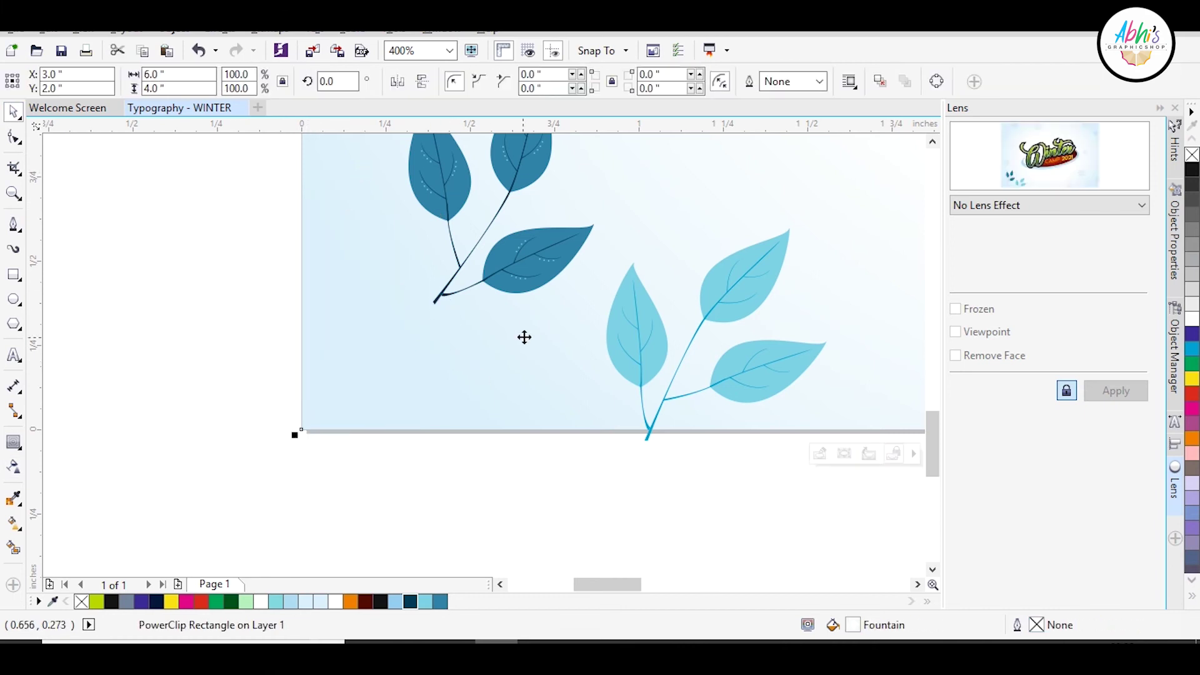
Reposition the plant shape over the page's lower left corner within the background rectangle's PowerClip contents
scroll(440, 433, down, 1)
key(ctrl+z)
click(400, 400)
click(468, 389)
ctrl+click(463, 393)
scroll(463, 394, down, 1)
drag(664, 249, 432, 389)
scroll(413, 424, up, 2)
ctrl+click(425, 406)
ctrl+click(556, 375)
key(ctrl+z)
key(ctrl+z)
key(ctrl+z)
key(ctrl+z)
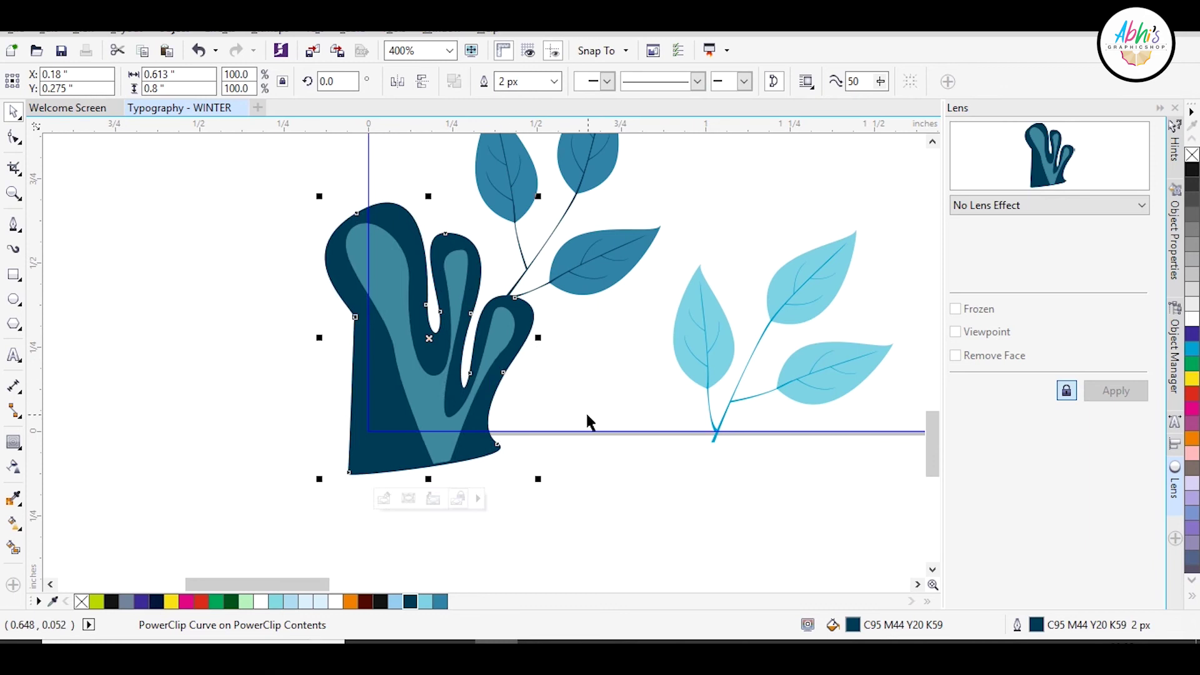
Reshape the lighter inner shape so it spreads over the left side and base of the dark plant shape
ctrl+click(585, 409)
drag(524, 390, 426, 410)
ctrl+click(331, 398)
drag(321, 391, 181, 427)
key(ctrl+z)
click(538, 375)
click(14, 137)
click(274, 307)
click(13, 111)
ctrl+click(285, 278)
click(286, 279)
click(13, 137)
click(13, 112)
ctrl+click(68, 182)
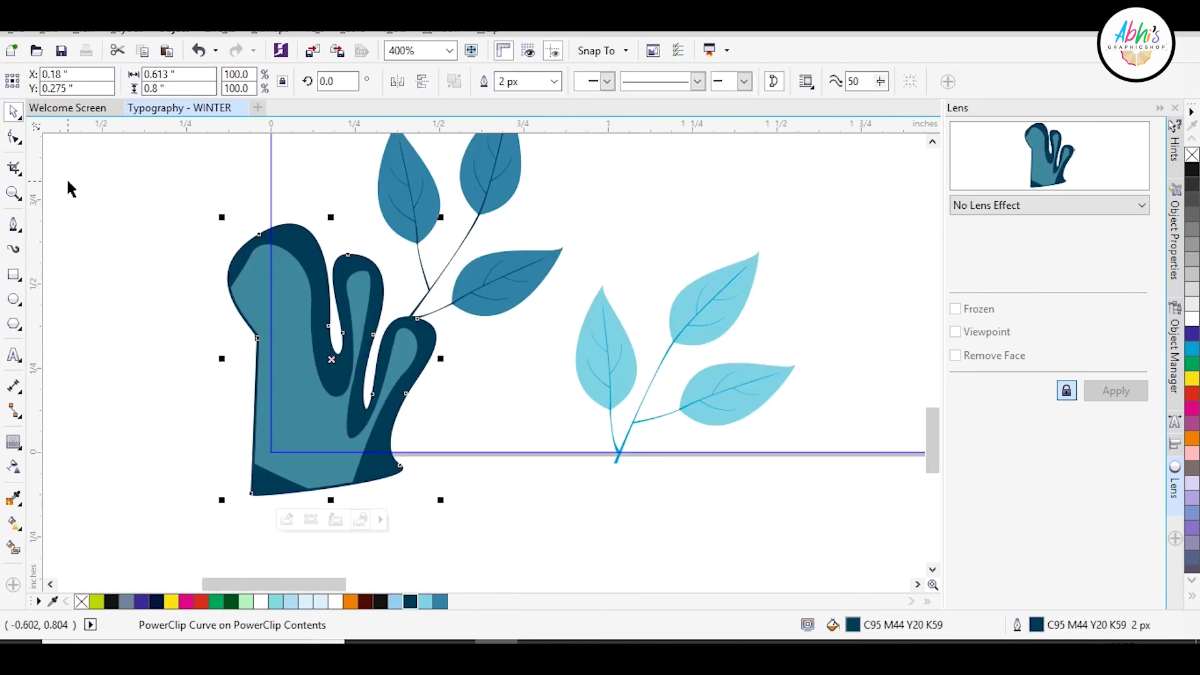
Scale down the upper dark blue branch within the PowerClip contents
ctrl+click(156, 193)
click(156, 192)
ctrl+click(519, 275)
click(519, 275)
scroll(416, 316, down, 1)
drag(492, 202, 478, 219)
scroll(459, 257, up, 1)
Place a smaller, mirrored and rotated copy of the dark blue branch at the page's lower edge beside the plant shape
drag(445, 234, 474, 417)
right_click(474, 417)
click(398, 82)
drag(532, 367, 501, 405)
drag(457, 438, 400, 452)
click(401, 452)
drag(444, 420, 457, 441)
Scale down the light blue branch and move it farther right along the page's lower edge
ctrl+click(508, 524)
ctrl+click(473, 395)
click(474, 395)
drag(658, 281, 638, 300)
drag(536, 384, 664, 382)
ctrl+click(772, 421)
Draw a curved main stem rising from the page's lower edge and a side branch curving right from it with the Pen tool
scroll(650, 414, down, 1)
click(14, 300)
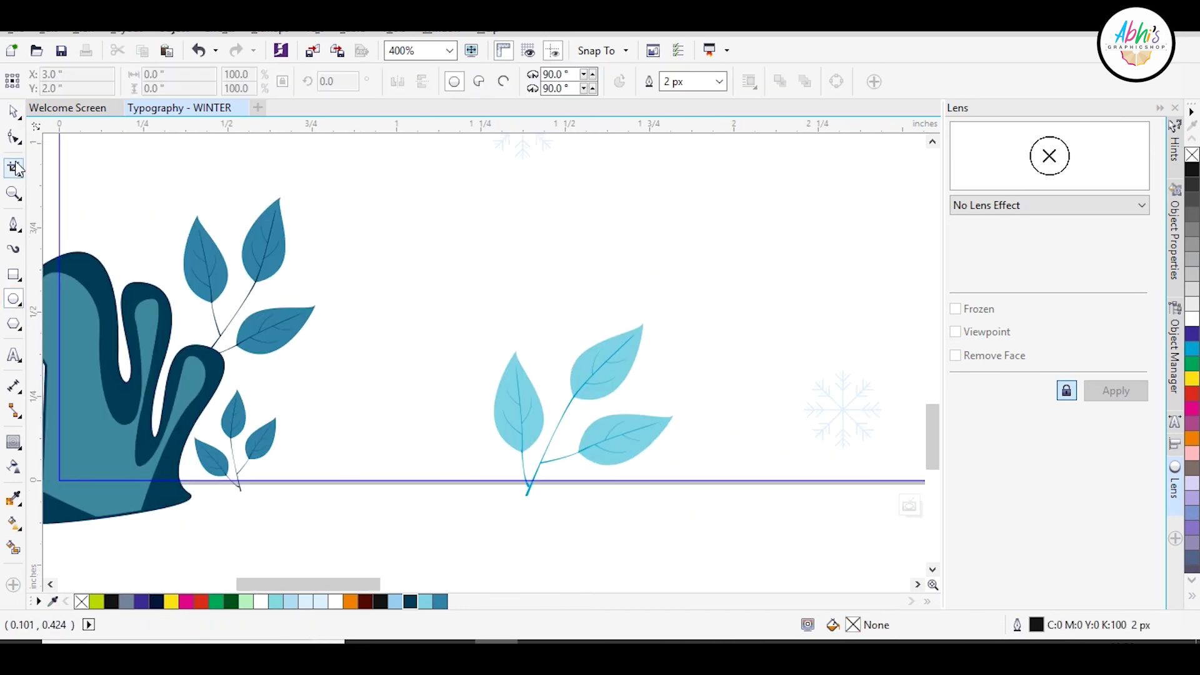
click(14, 225)
scroll(324, 485, up, 1)
click(326, 489)
drag(391, 322, 440, 270)
click(473, 209)
key(space)
click(385, 382)
click(14, 230)
click(337, 424)
click(539, 359)
drag(338, 422, 242, 402)
key(Escape)
Draw three short curved twigs near the outer end of the side branch
drag(488, 338, 481, 345)
drag(485, 393, 499, 407)
key(Escape)
click(522, 332)
key(Escape)
mouse_move(480, 359)
mouse_down()
mouse_move(465, 352)
mouse_move(478, 347)
mouse_up()
click(565, 399)
key(Escape)
Add curved twigs along the side branch's inner and lower parts and an offshoot on the outermost lower twig
click(500, 424)
key(Escape)
mouse_move(455, 407)
mouse_down()
mouse_move(439, 393)
mouse_move(436, 448)
mouse_up()
click(455, 337)
key(Escape)
click(487, 446)
drag(530, 398, 527, 378)
key(Escape)
Draw a short curved offshoot on each side of the upright twig nearest the main stem
click(428, 378)
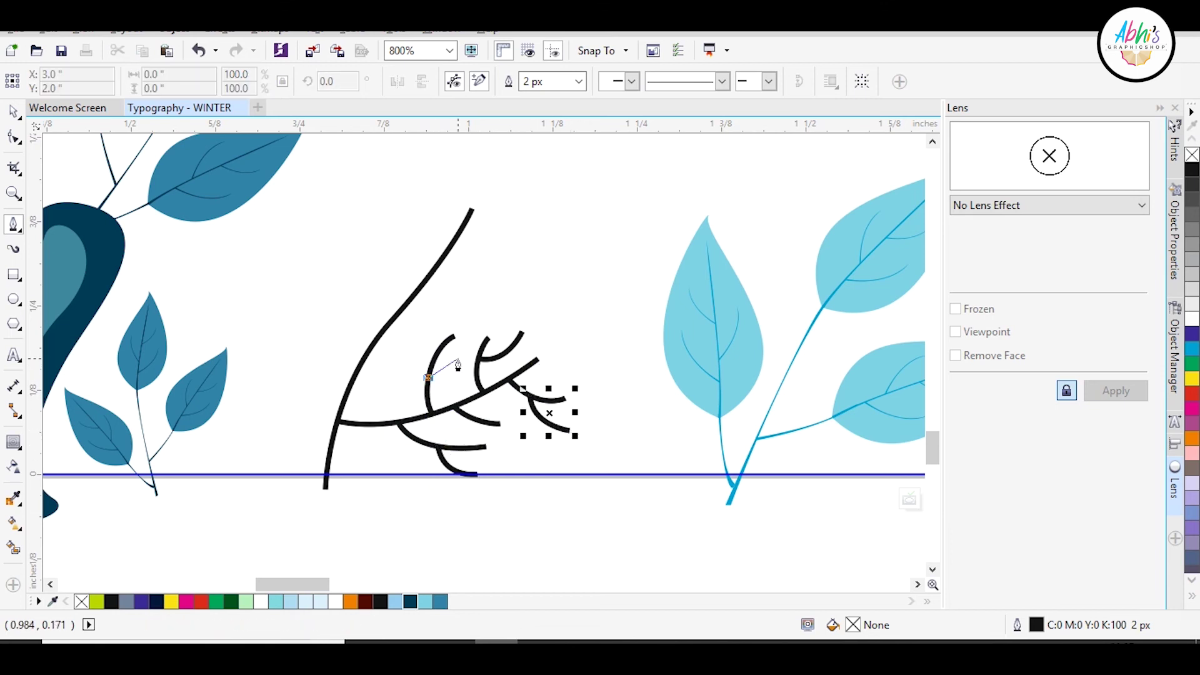
drag(463, 351, 466, 333)
key(Escape)
click(390, 355)
drag(430, 394, 450, 400)
key(Escape)
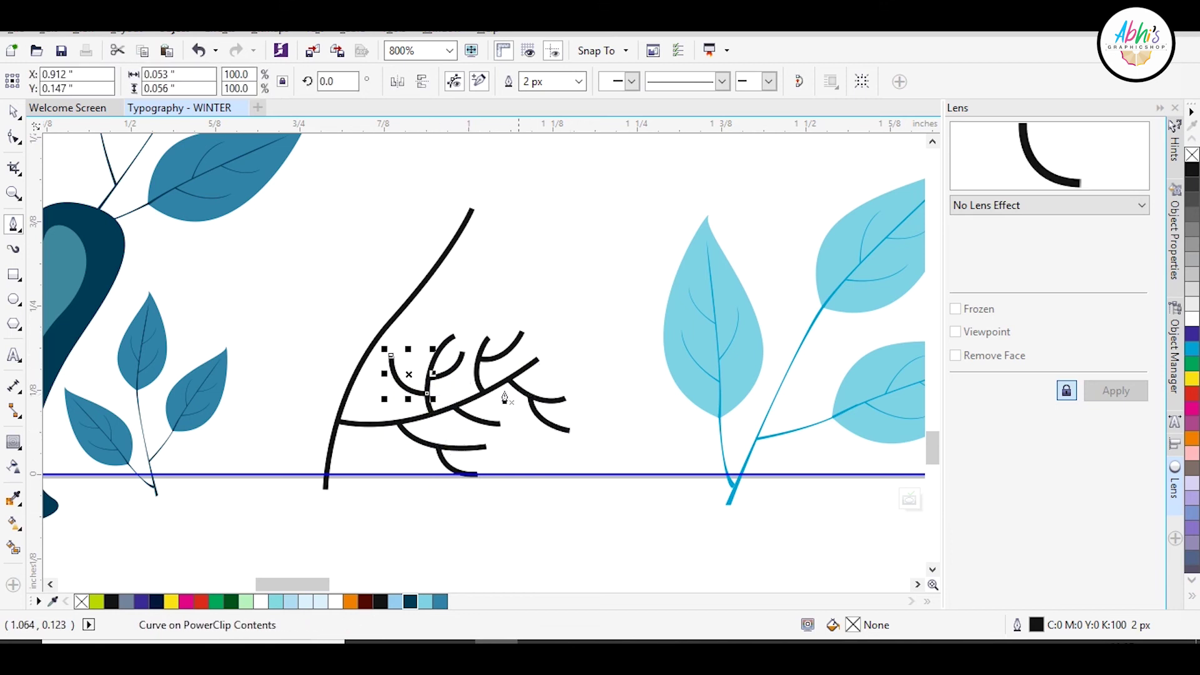
Duplicate the side branch with all its twigs, mirror the copy and rotate it upright beside the main stem
click(15, 115)
drag(605, 519, 600, 517)
drag(305, 286, 304, 285)
drag(512, 377, 392, 256)
right_click(392, 256)
click(398, 82)
drag(440, 301, 448, 300)
drag(461, 357, 292, 412)
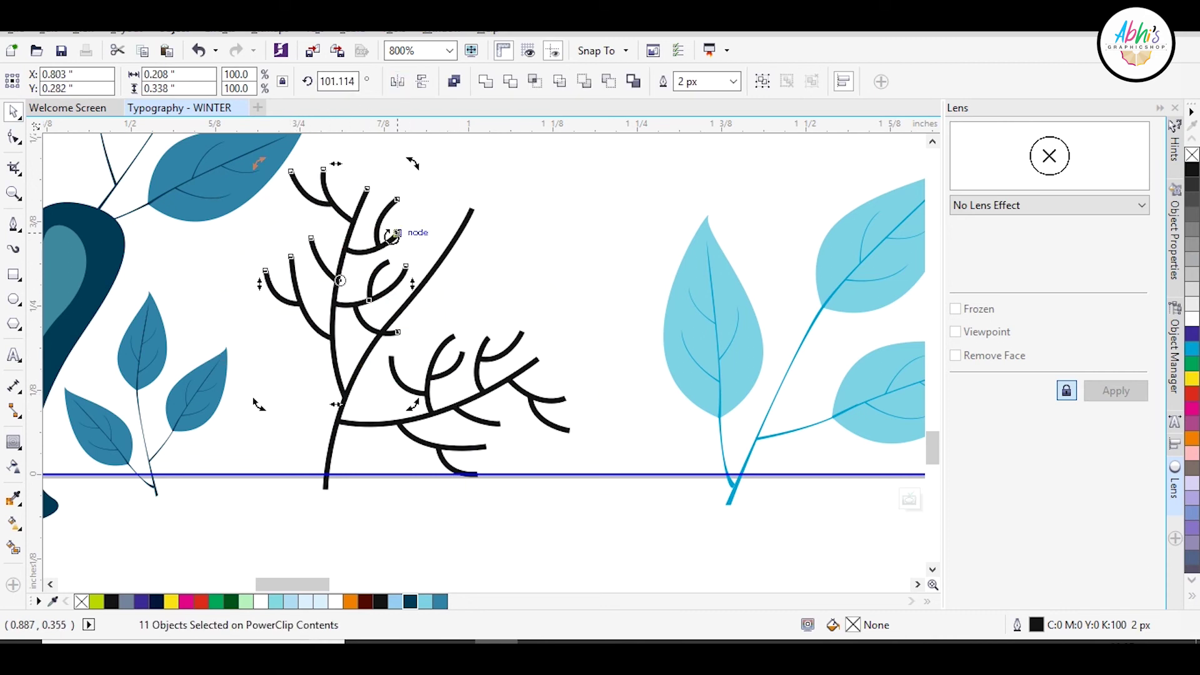
Shrink the copied branch and attach its base to the left side of the main stem at mid-height
click(357, 203)
drag(412, 166, 368, 234)
drag(326, 294, 376, 238)
click(405, 272)
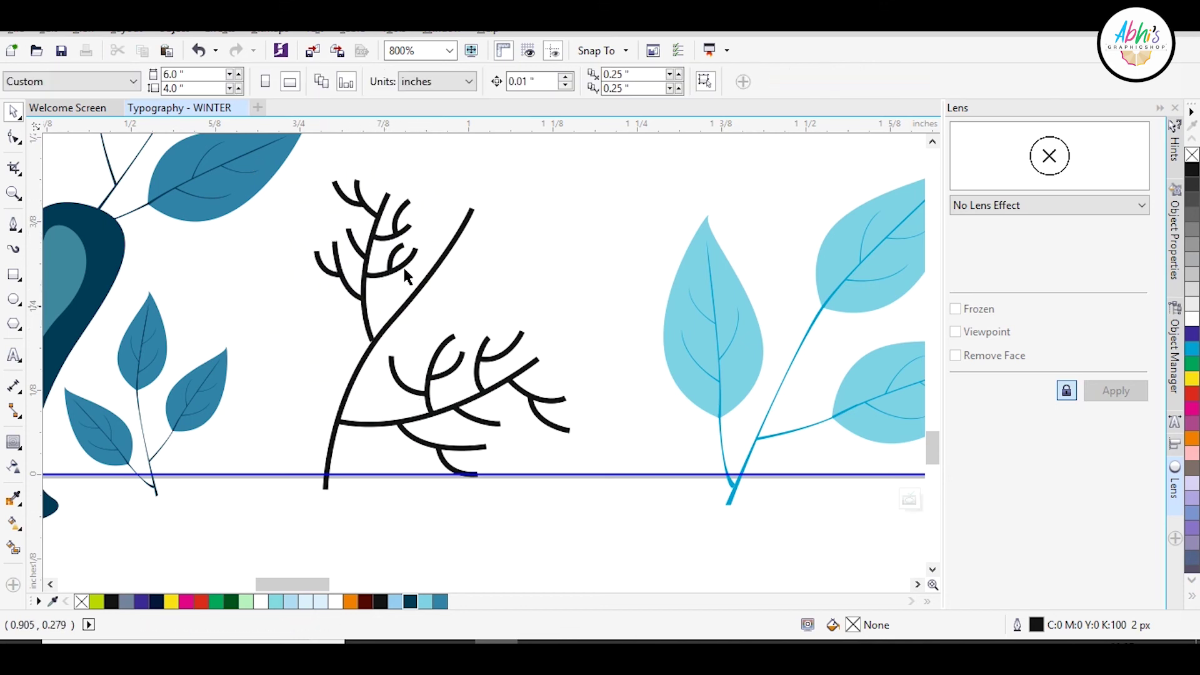
Draw a curved twig with an offshoot on the upper main stem's right side and two upright twigs near its tip with the Pen tool
click(13, 223)
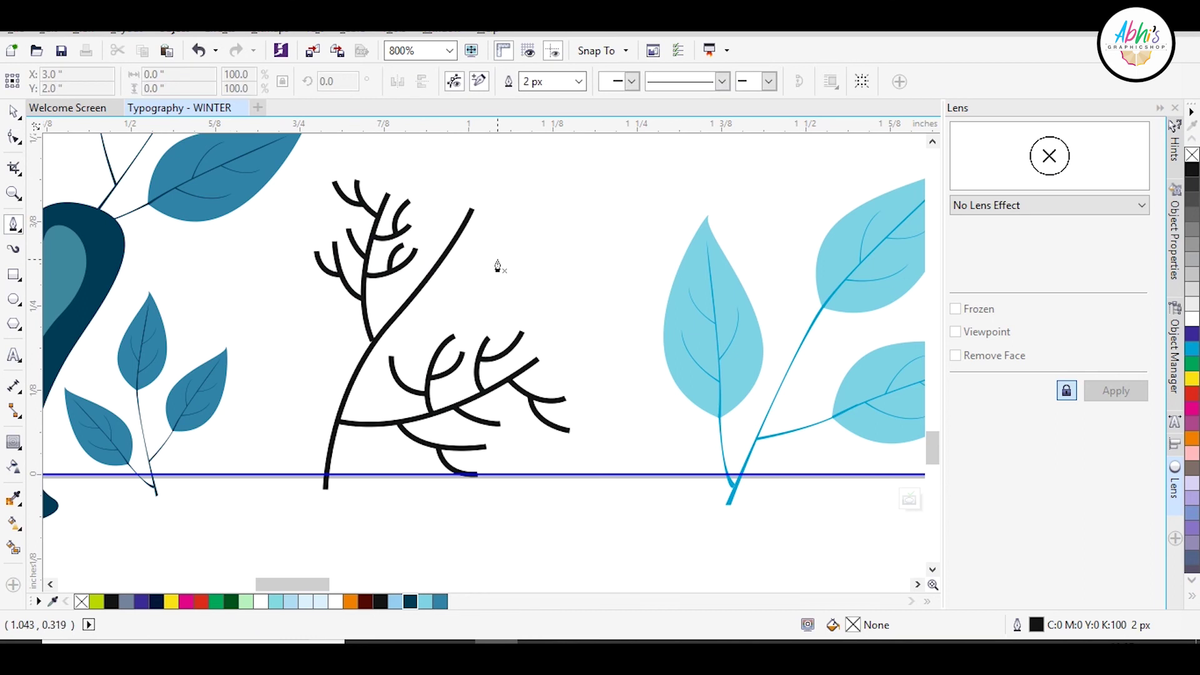
drag(347, 273, 369, 275)
click(481, 249)
mouse_move(462, 290)
mouse_down()
mouse_move(472, 308)
mouse_move(468, 279)
mouse_up()
key(Escape)
click(465, 189)
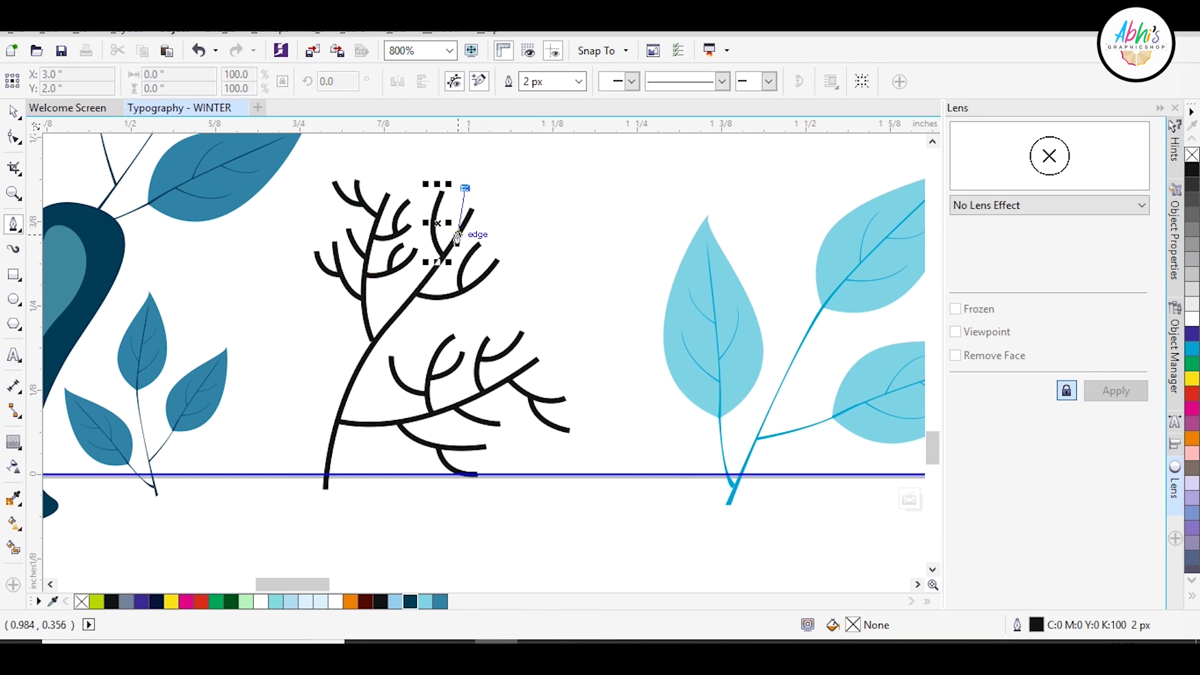
drag(458, 234, 466, 247)
key(Escape)
Draw a curved twig with an upright offshoot at the main stem's tip and a downward-curving offshoot on the right-hand twig below
click(469, 217)
drag(525, 196, 535, 170)
key(Escape)
click(496, 179)
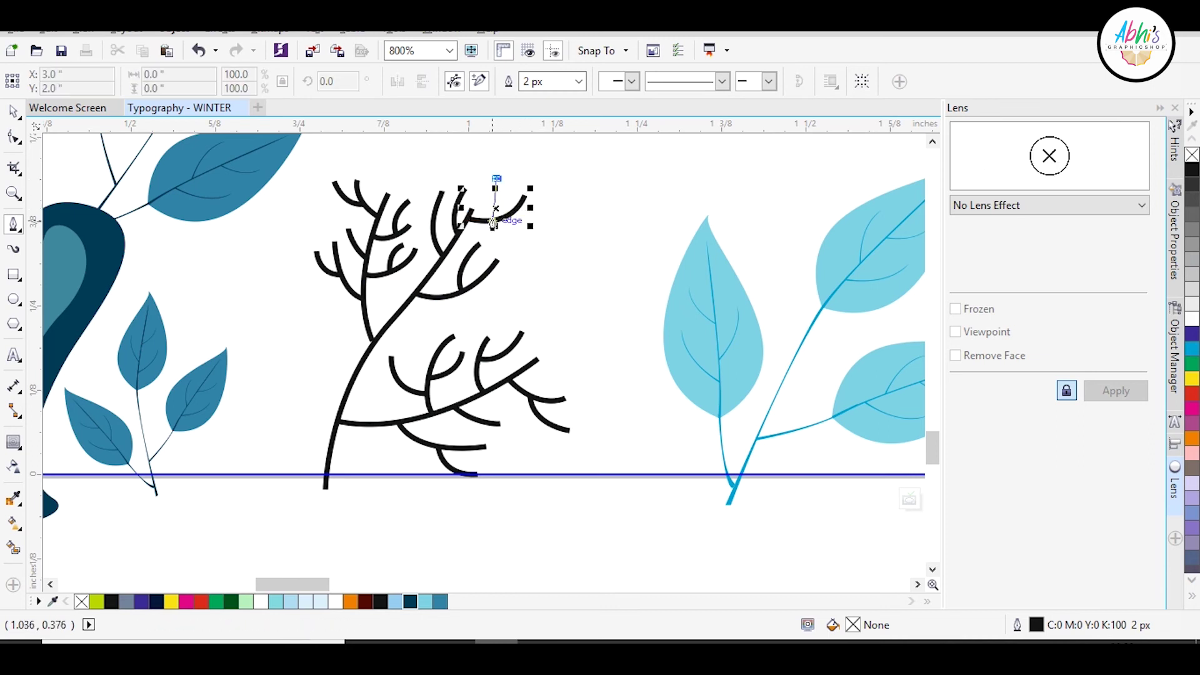
drag(492, 221, 501, 233)
key(Escape)
click(443, 298)
drag(495, 301, 522, 274)
key(Escape)
Draw a short curved twig with an offshoot on the main stem's left side, below the copied branch
click(358, 368)
key(Escape)
click(327, 300)
drag(331, 355, 312, 360)
key(Escape)
Draw a curved branch reaching up and left from the stem's lower part, with short offshoots on both sides
click(265, 293)
drag(395, 455, 397, 457)
key(Escape)
click(242, 310)
drag(280, 361, 277, 388)
key(Escape)
click(295, 331)
key(Escape)
click(257, 382)
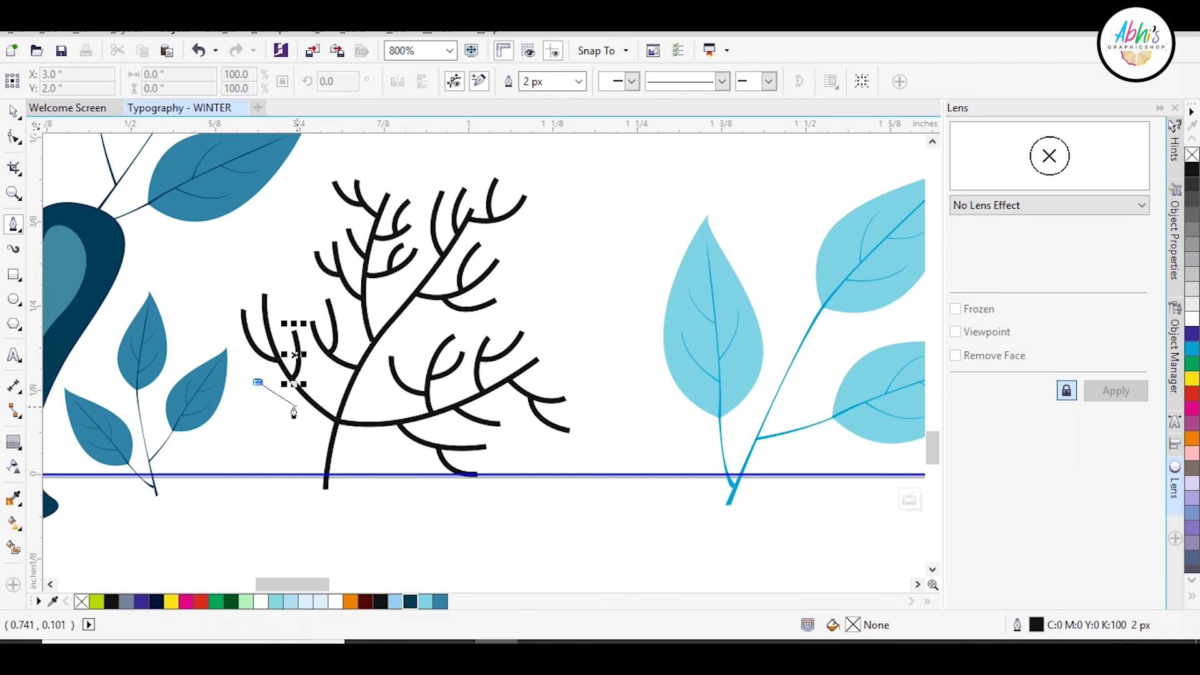
key(Escape)
Set the outline of all the plant's branches to 1 px in dark navy blue
key(space)
key(ctrl+a)
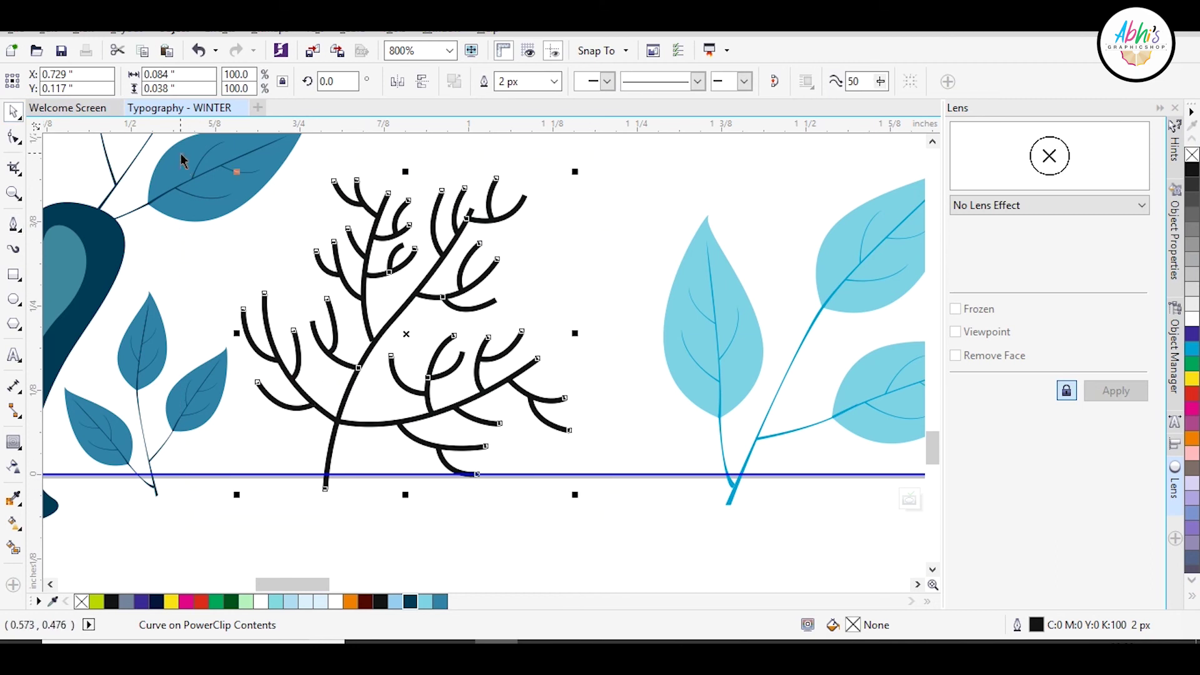
text(1)
key(Return)
right_click(410, 602)
click(408, 485)
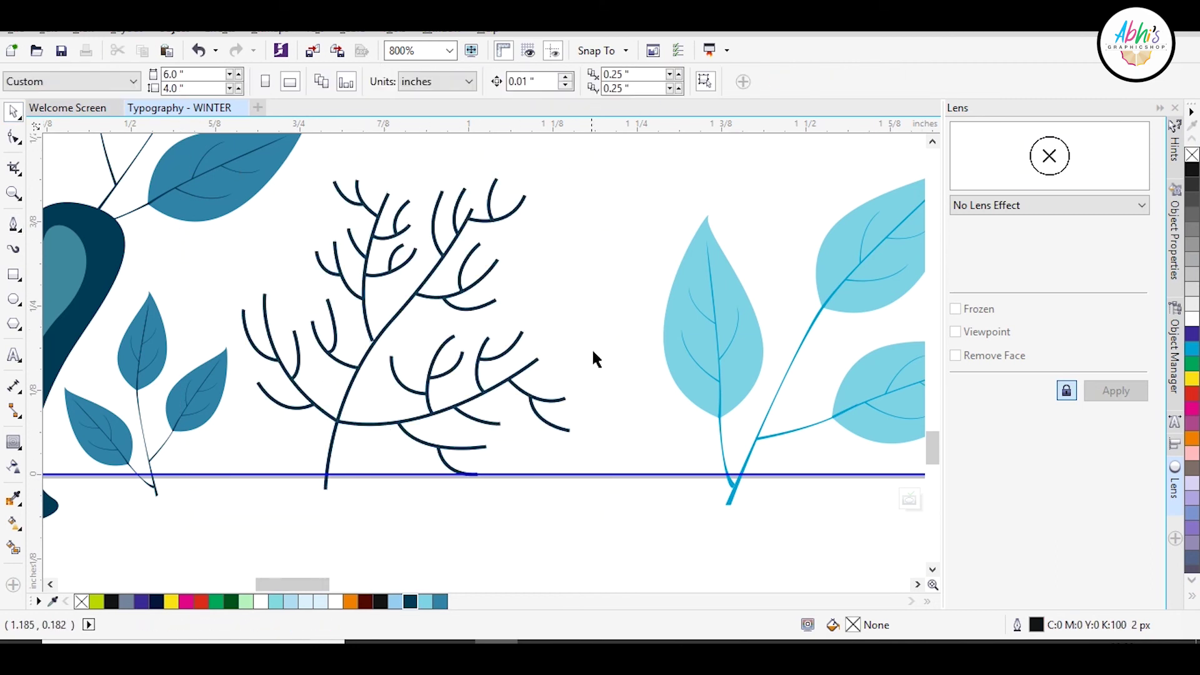
Draw a red berry circle about 0.023 in wide at the end of the outermost right twig, without an outline
scroll(504, 380, up, 1)
scroll(502, 376, down, 1)
scroll(503, 376, up, 2)
click(16, 299)
drag(535, 367, 611, 442)
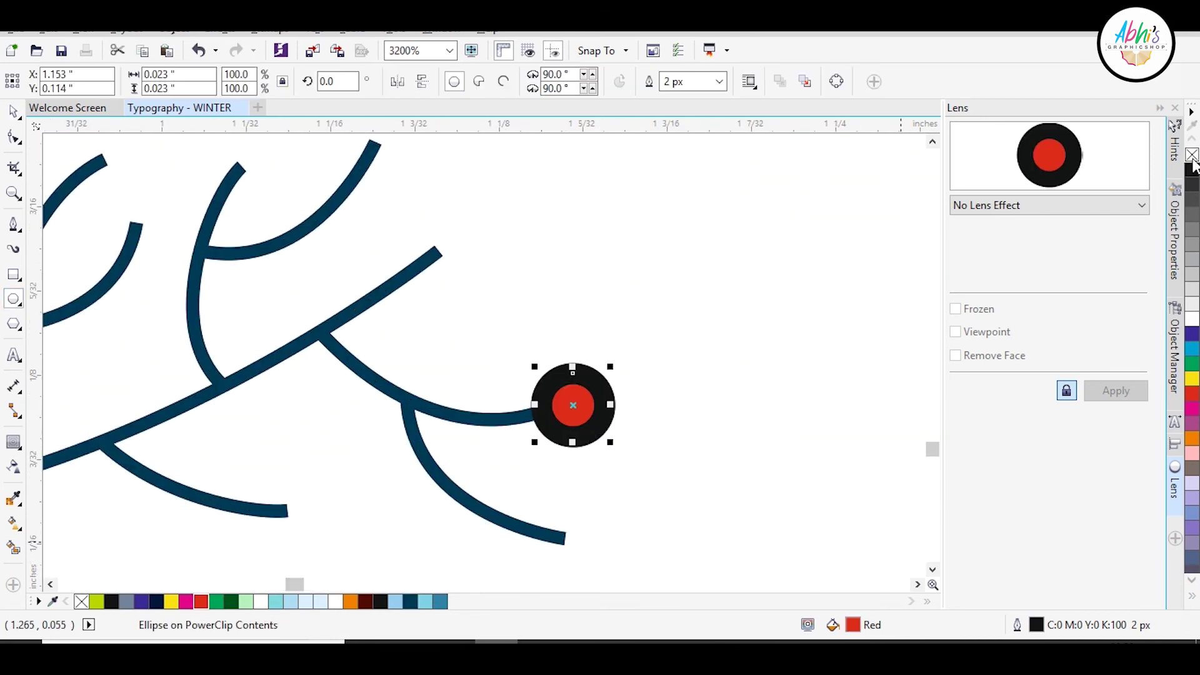
right_click(1193, 161)
scroll(657, 389, up, 2)
click(571, 282)
Draw a curved highlight arc following the berry's upper edge and reduce its outline width to 0 px
click(14, 224)
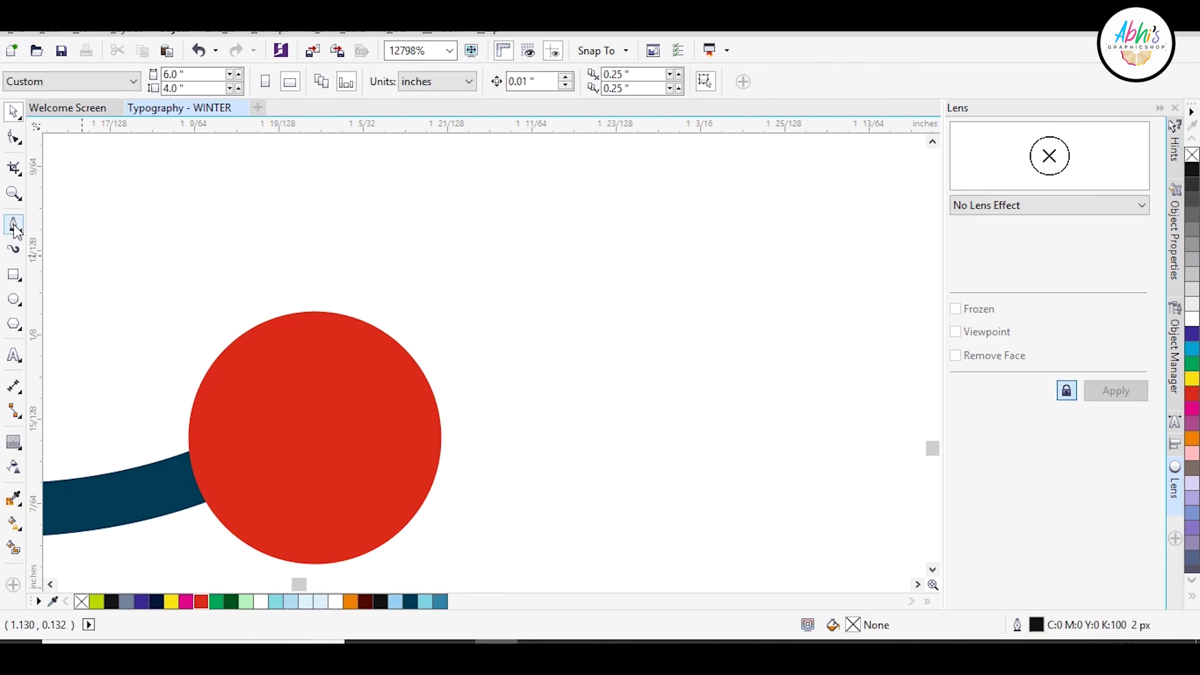
scroll(235, 385, up, 1)
drag(536, 315, 535, 316)
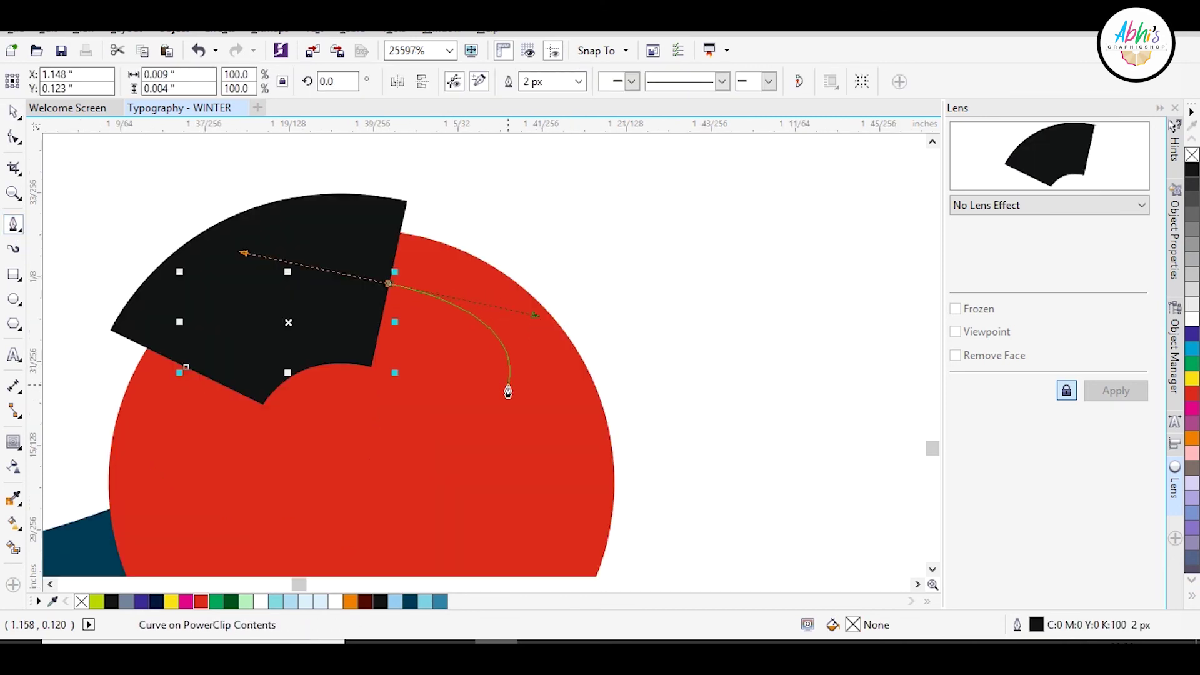
click(554, 441)
key(space)
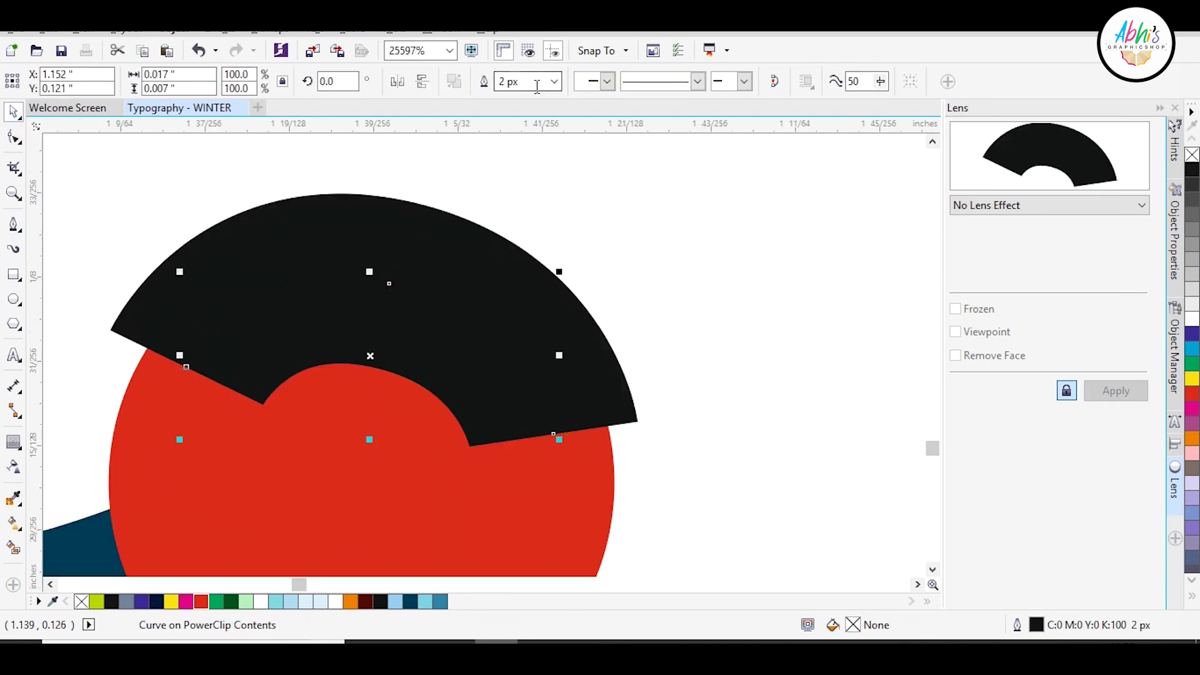
text(0)
key(Return)
Cut a gap into the highlight arc by removing a segment, adjust its position and curve, and colour both pieces white
key(F10)
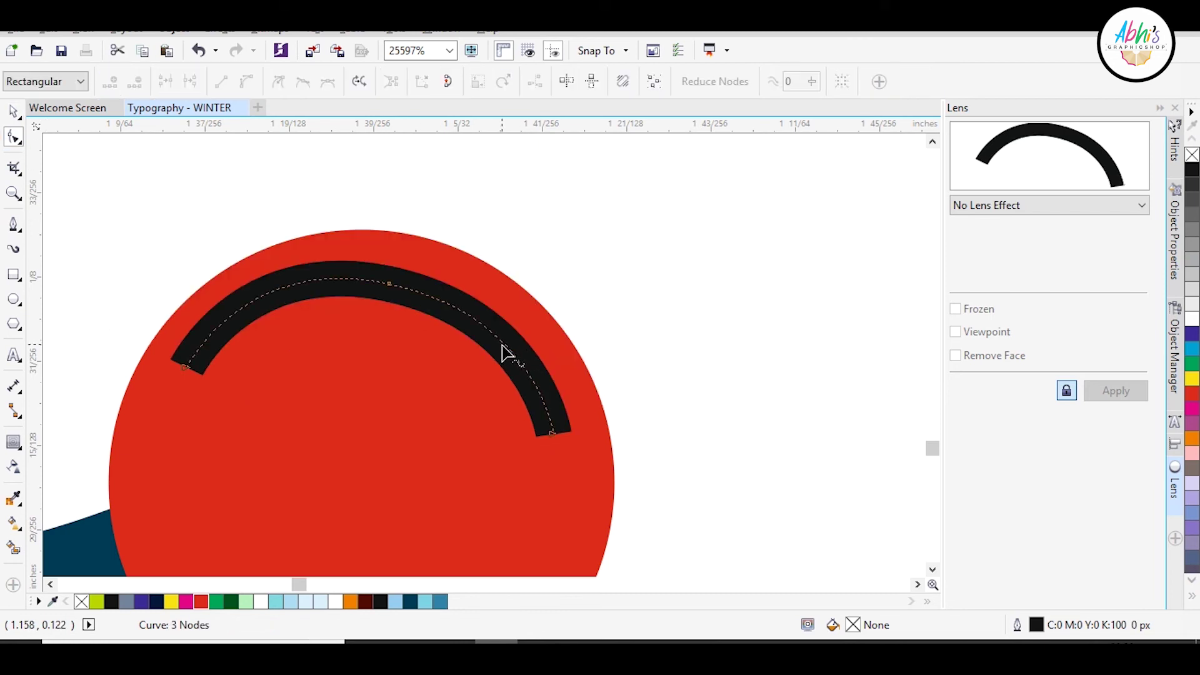
right_click(477, 327)
click(501, 531)
key(Delete)
drag(390, 279, 417, 282)
key(space)
drag(306, 291, 308, 305)
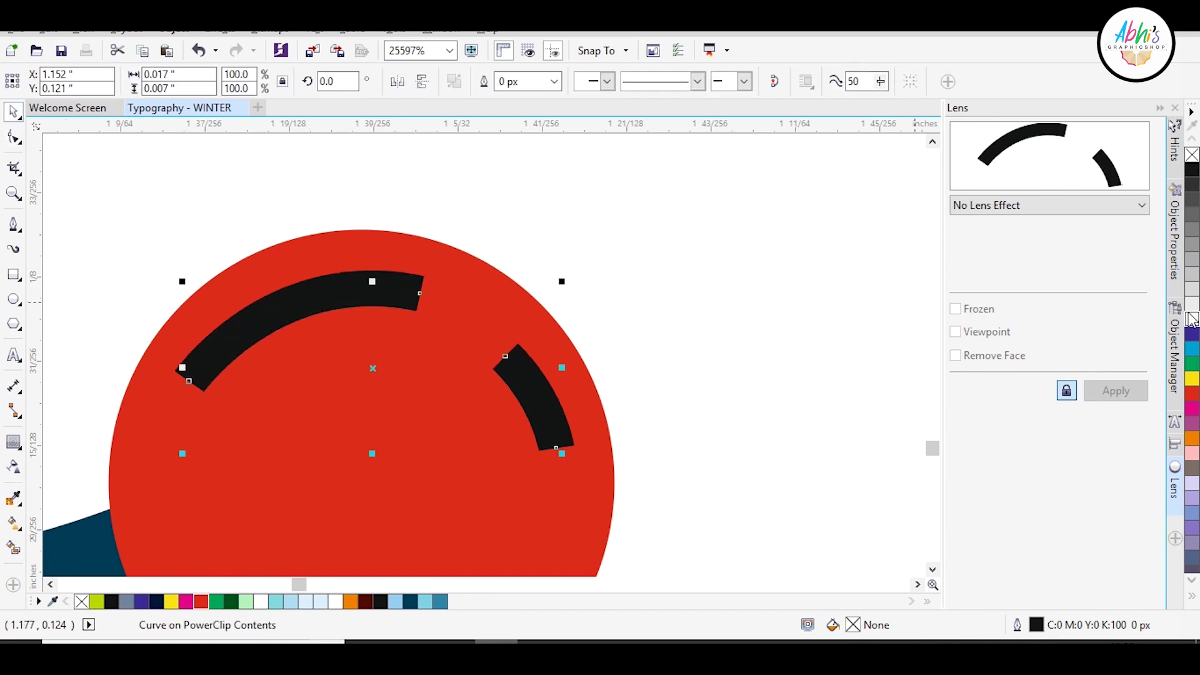
right_click(1192, 319)
click(470, 288)
PowerClip the white highlight inside the red berry
scroll(471, 289, down, 2)
drag(455, 350, 538, 368)
key(ctrl+z)
click(487, 316)
click(455, 341)
Place copies of the berry on the twig ends of the lower right branch
scroll(542, 290, down, 2)
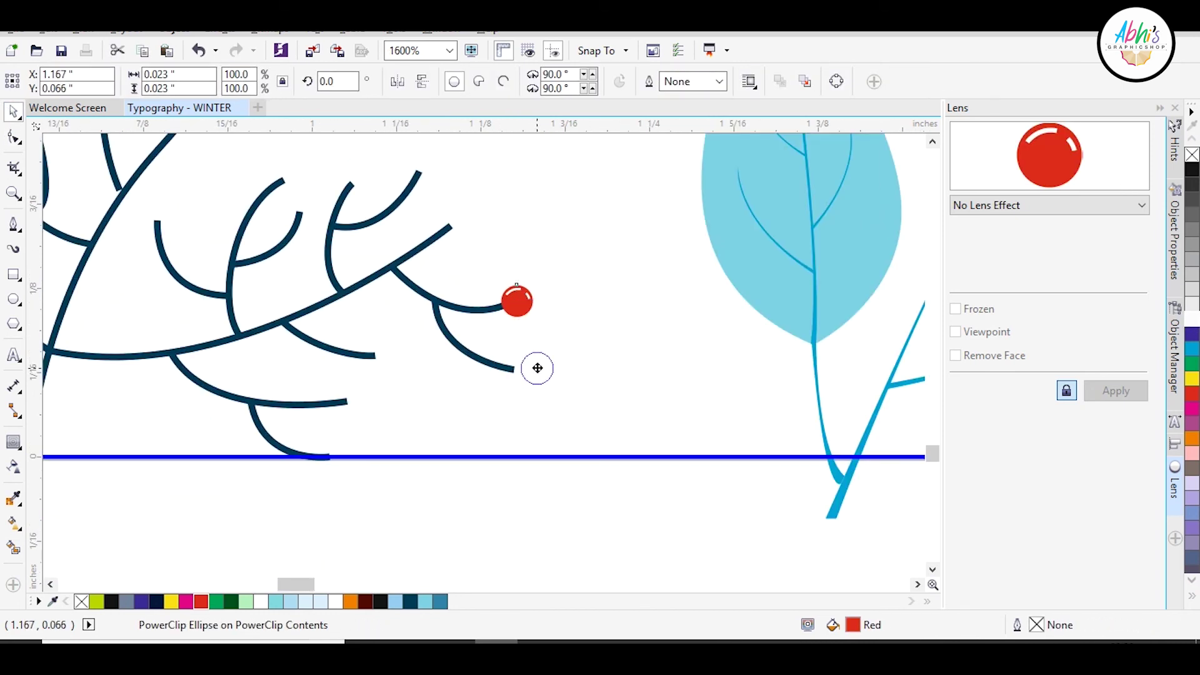
key(space)
drag(457, 220, 426, 180)
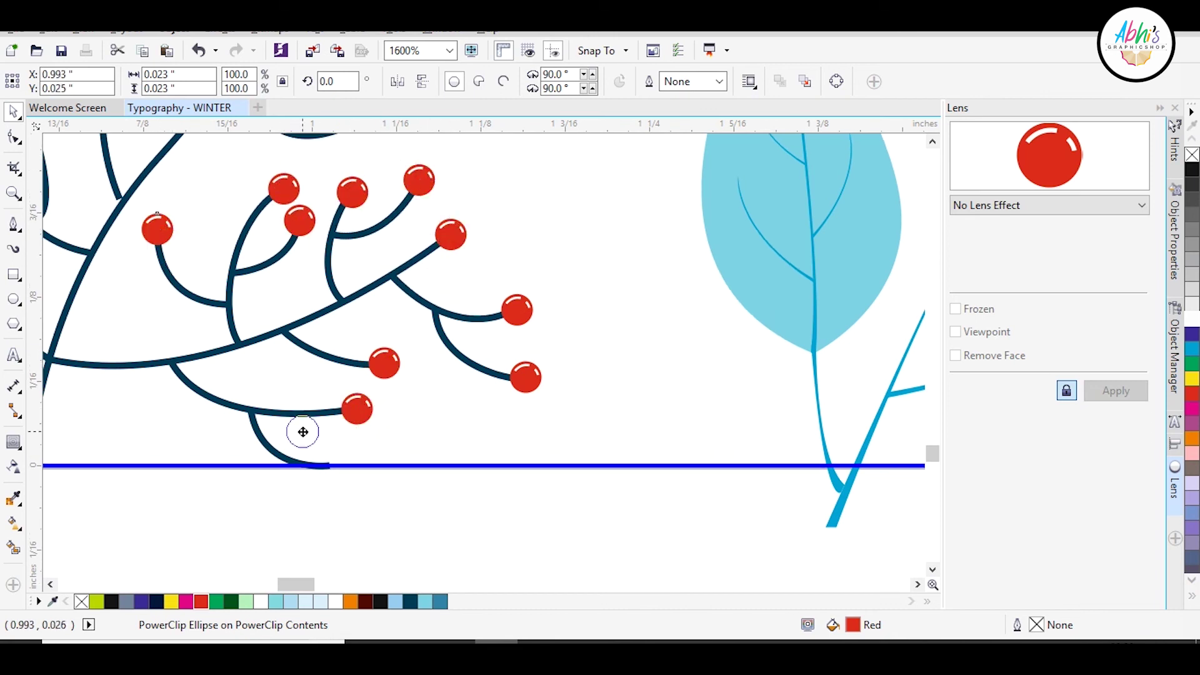
scroll(326, 465, down, 1)
scroll(165, 215, up, 1)
Scale one berry on the right branch's inner twig to 65.5% and repeat the scaling on three other berries of that branch
scroll(471, 476, up, 2)
click(467, 472)
drag(495, 368, 469, 394)
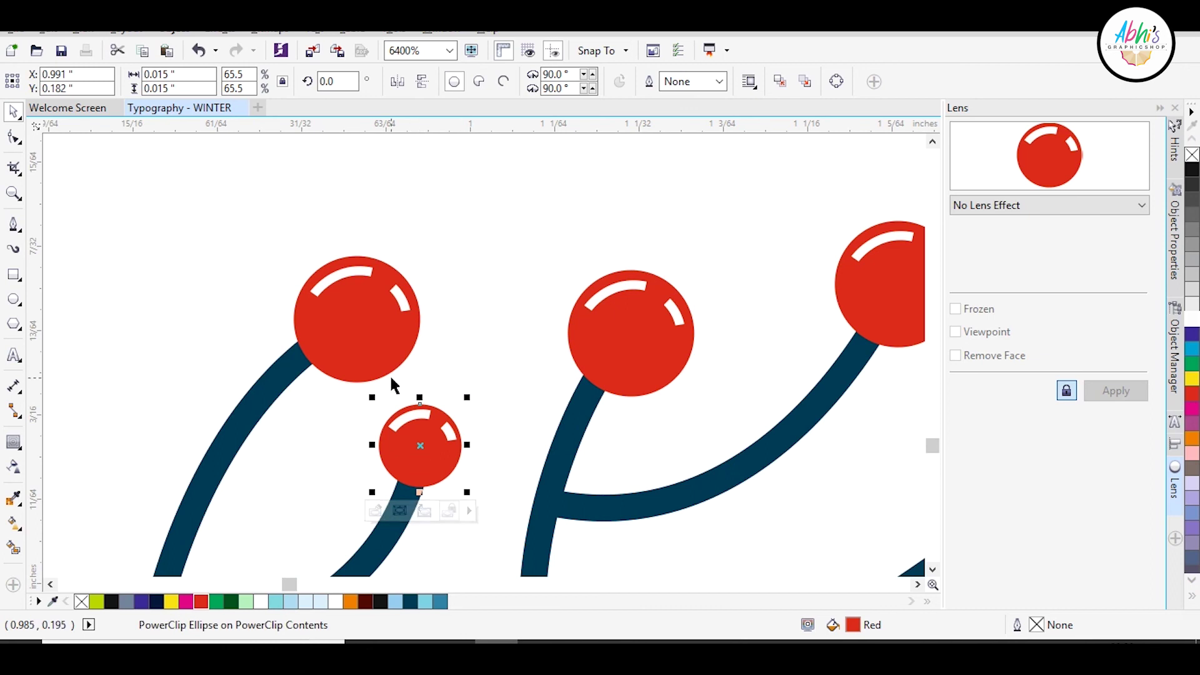
scroll(358, 427, down, 1)
click(507, 385)
key(ctrl+r)
scroll(374, 276, down, 2)
scroll(468, 373, up, 1)
click(503, 350)
key(ctrl+r)
click(343, 448)
key(ctrl+r)
Place copies of the small berry on several twig ends of the upper main stem and the left branches
drag(328, 223, 414, 292)
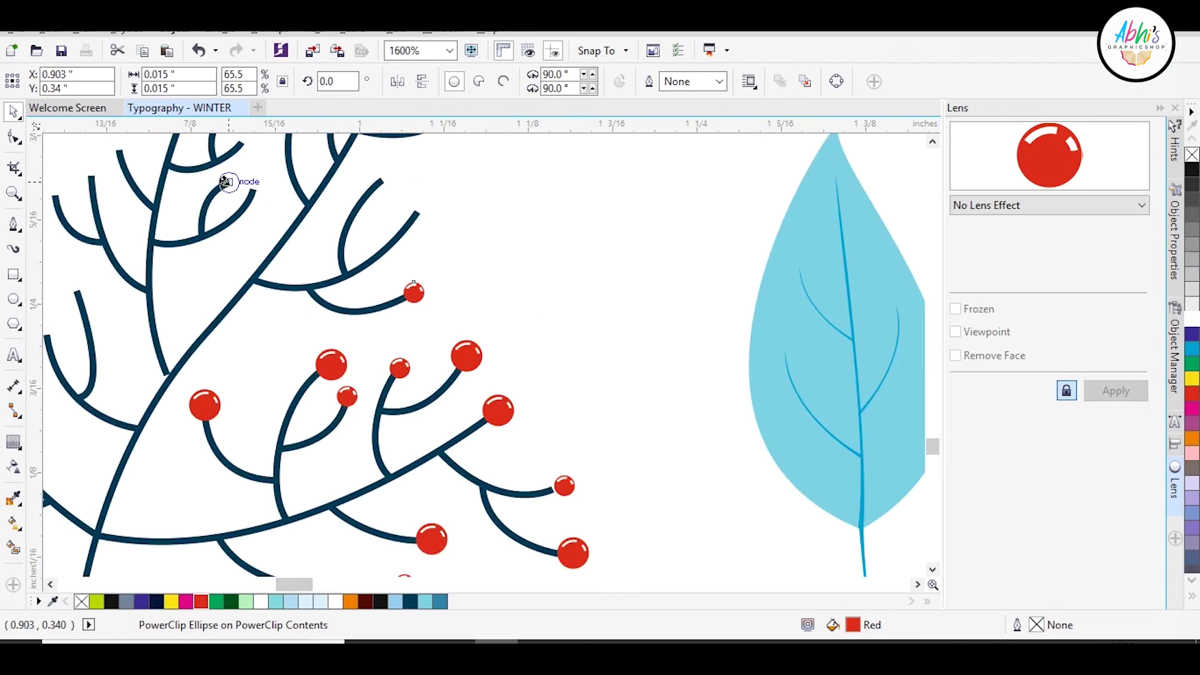
drag(225, 182, 229, 182)
right_click(229, 182)
scroll(237, 185, down, 2)
scroll(403, 241, up, 1)
scroll(427, 379, up, 1)
drag(450, 383, 590, 310)
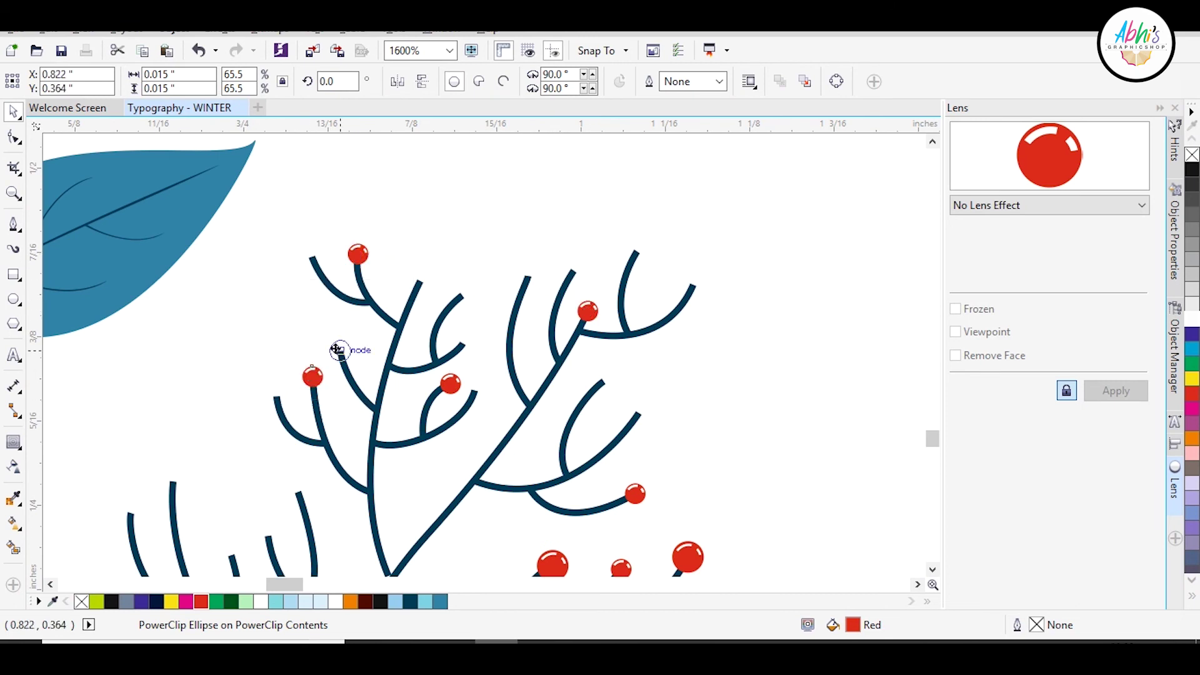
scroll(692, 275, down, 1)
drag(527, 265, 694, 279)
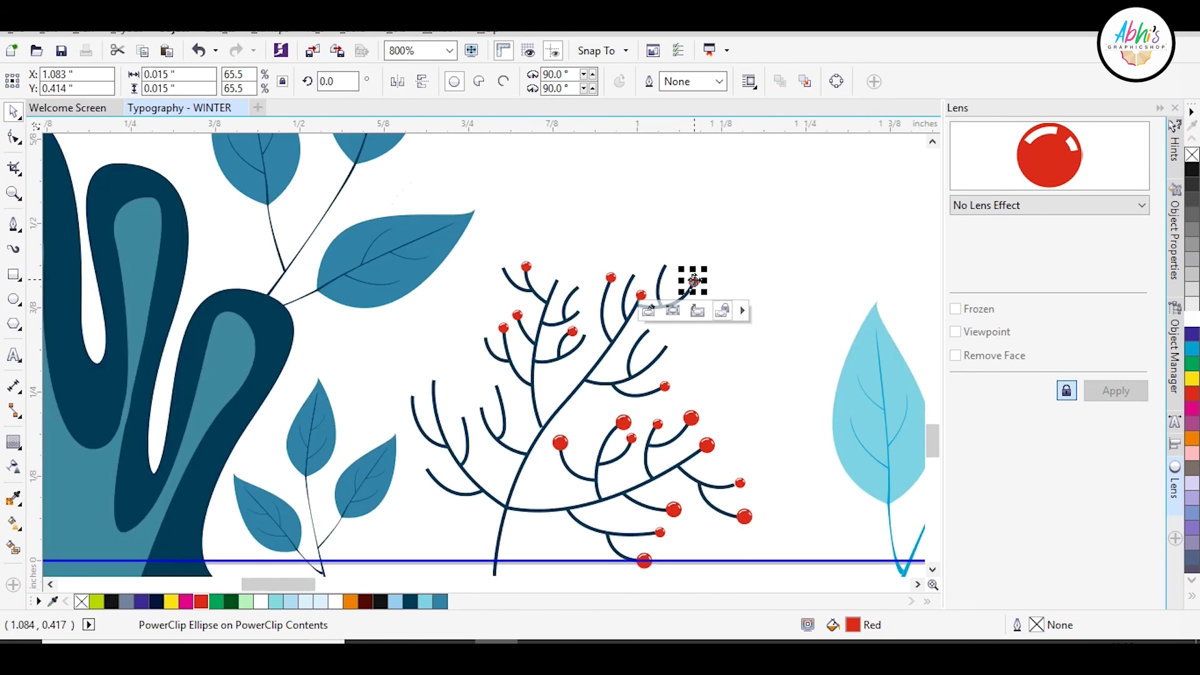
drag(426, 468, 429, 388)
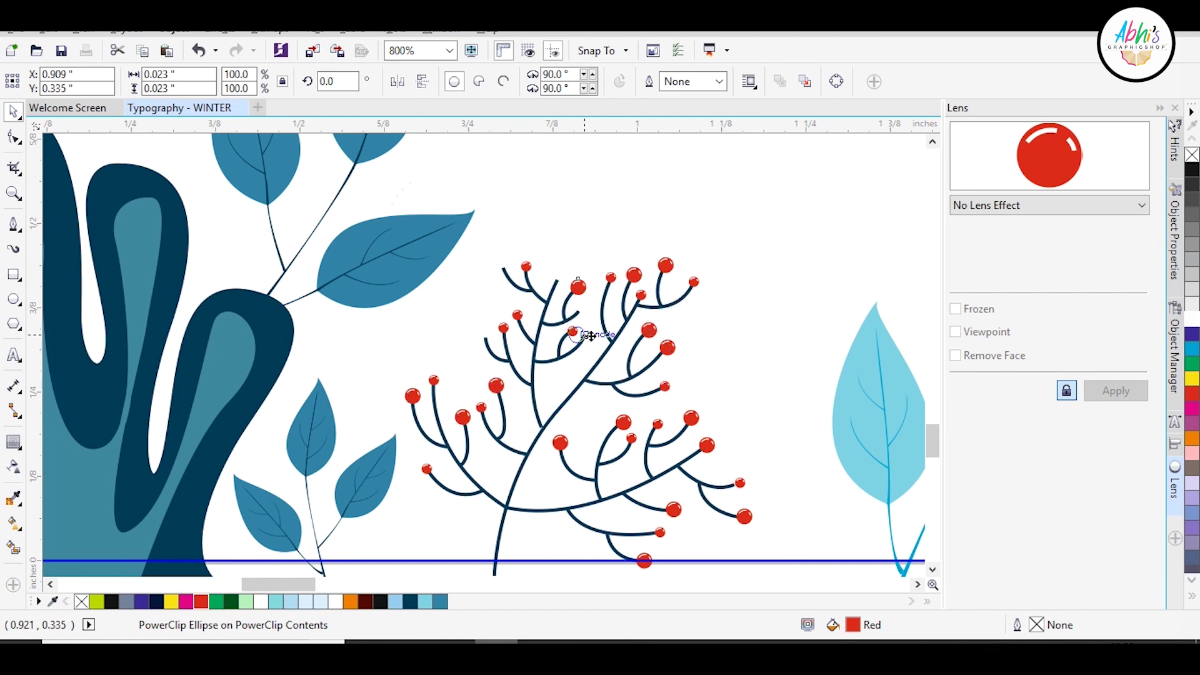
Place large and small berry copies on the remaining bare twig ends of the upper left branch
drag(591, 337, 586, 336)
key(ctrl+z)
scroll(579, 251, up, 2)
drag(578, 403, 492, 378)
drag(368, 320, 428, 373)
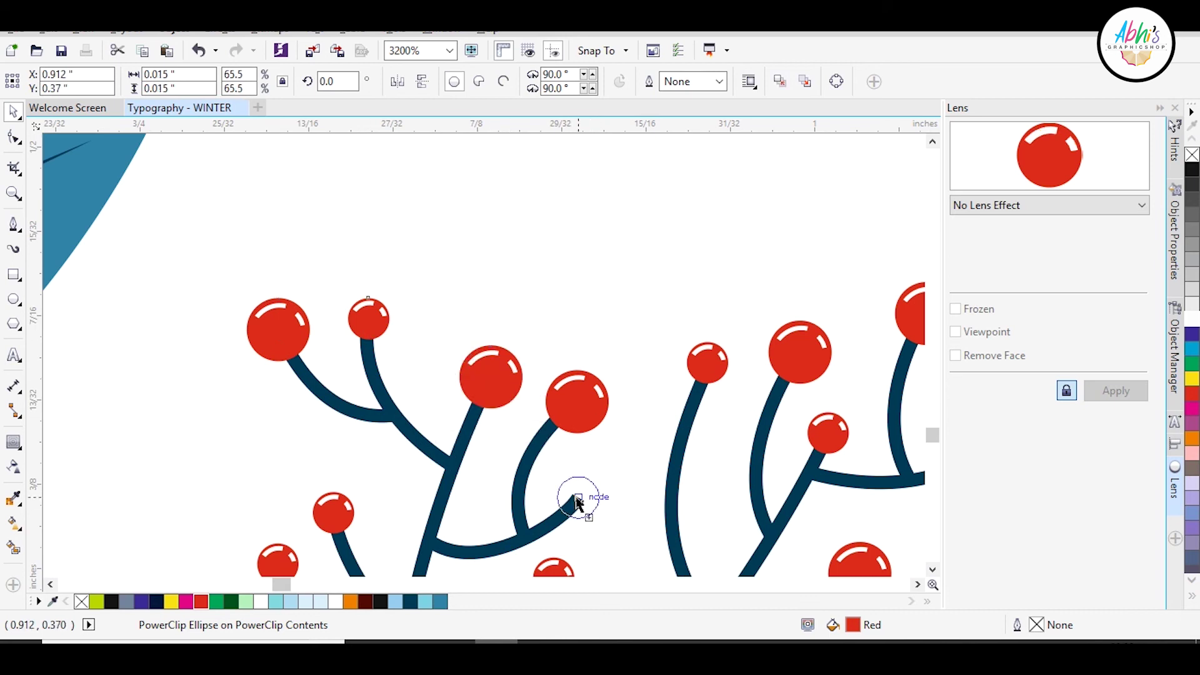
drag(577, 498, 578, 498)
scroll(579, 498, down, 2)
scroll(546, 563, up, 2)
drag(651, 384, 773, 409)
drag(277, 415, 296, 412)
key(ctrl+z)
drag(674, 207, 294, 412)
Group the complete berry plant and rotate it slightly
scroll(293, 411, down, 3)
drag(576, 533, 356, 279)
key(ctrl+g)
click(485, 386)
drag(559, 317, 527, 303)
click(566, 326)
Move the light-blue leaf plant left so that it overlaps the berry plant's right side
drag(622, 424, 545, 415)
click(719, 400)
drag(719, 400, 446, 410)
scroll(513, 470, up, 1)
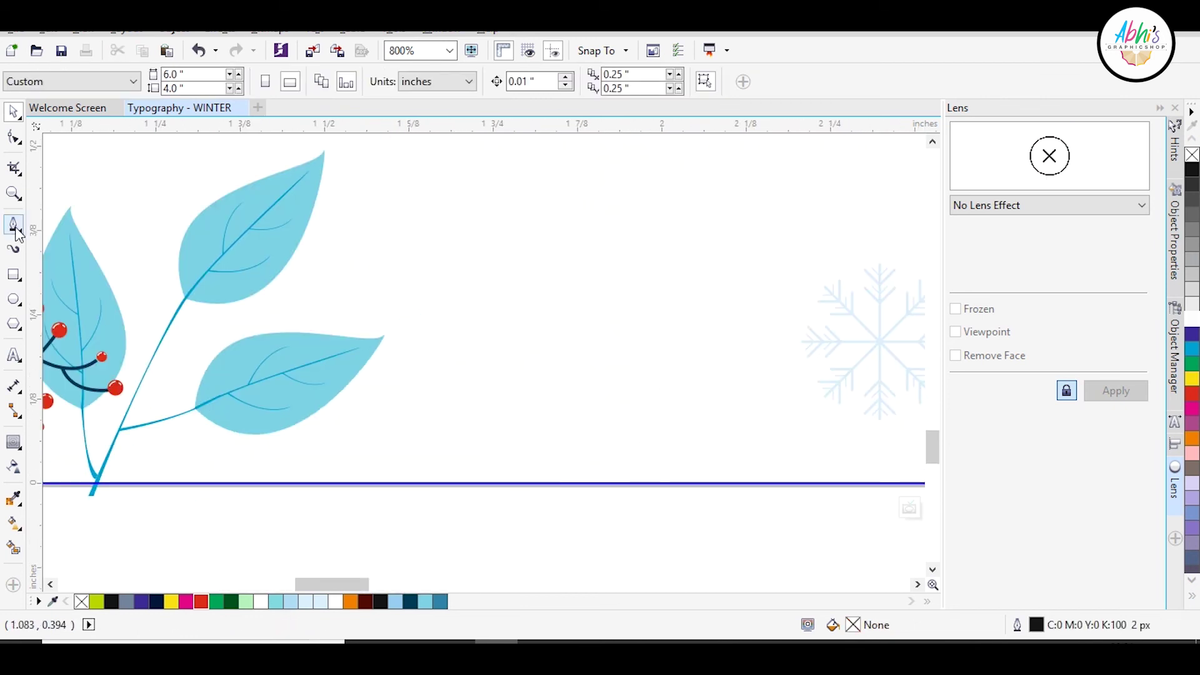
click(13, 225)
drag(323, 508, 339, 441)
drag(393, 363, 405, 335)
drag(467, 347, 470, 379)
key(ctrl+z)
key(ctrl+z)
Draw a large slanted leaf across the page's lower edge, right of the light-blue leaves, filled dark navy without an outline
drag(257, 513, 266, 504)
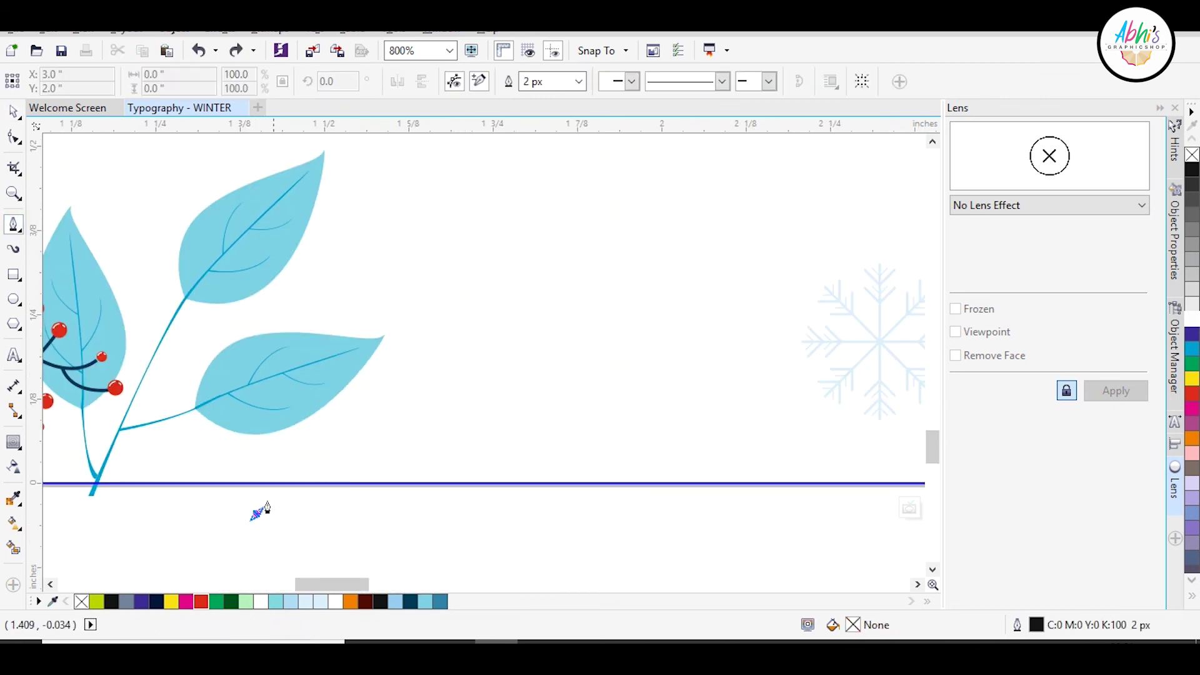
drag(457, 374, 457, 374)
mouse_move(526, 368)
mouse_down()
mouse_move(560, 348)
mouse_move(529, 368)
mouse_up()
drag(441, 519, 395, 532)
click(239, 512)
click(411, 602)
right_click(81, 601)
Draw a straight diagonal midrib from below the dark leaf's base up to its tip
click(297, 549)
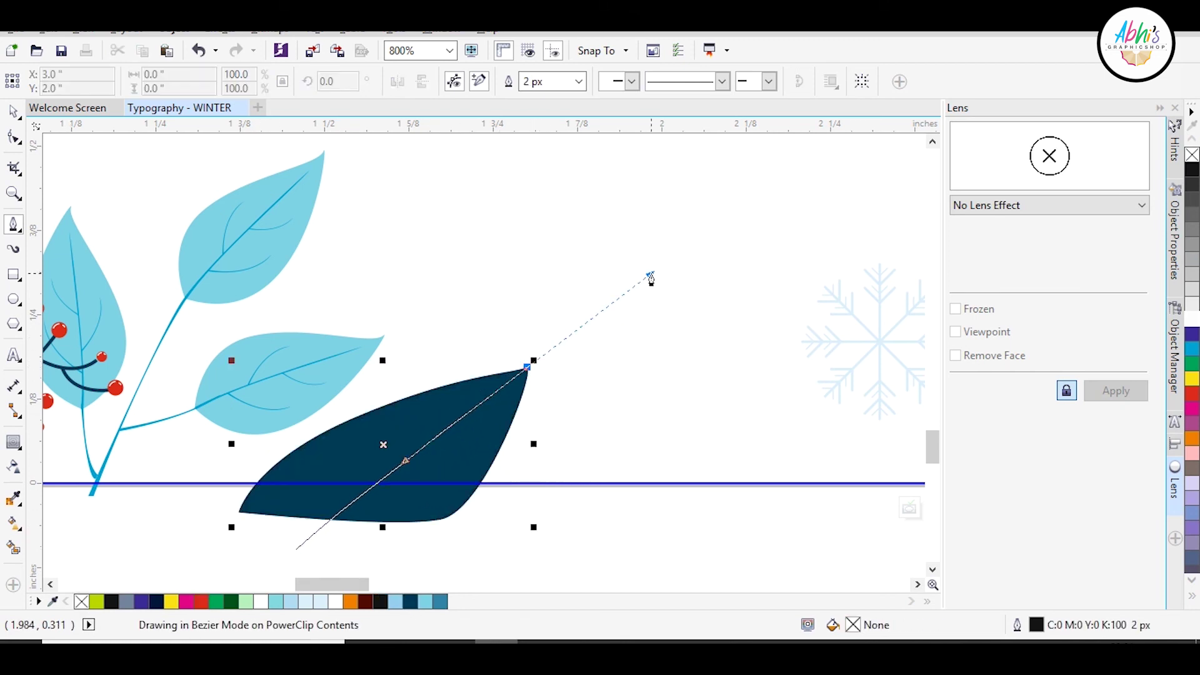
drag(650, 278, 650, 279)
key(space)
click(320, 542)
key(Escape)
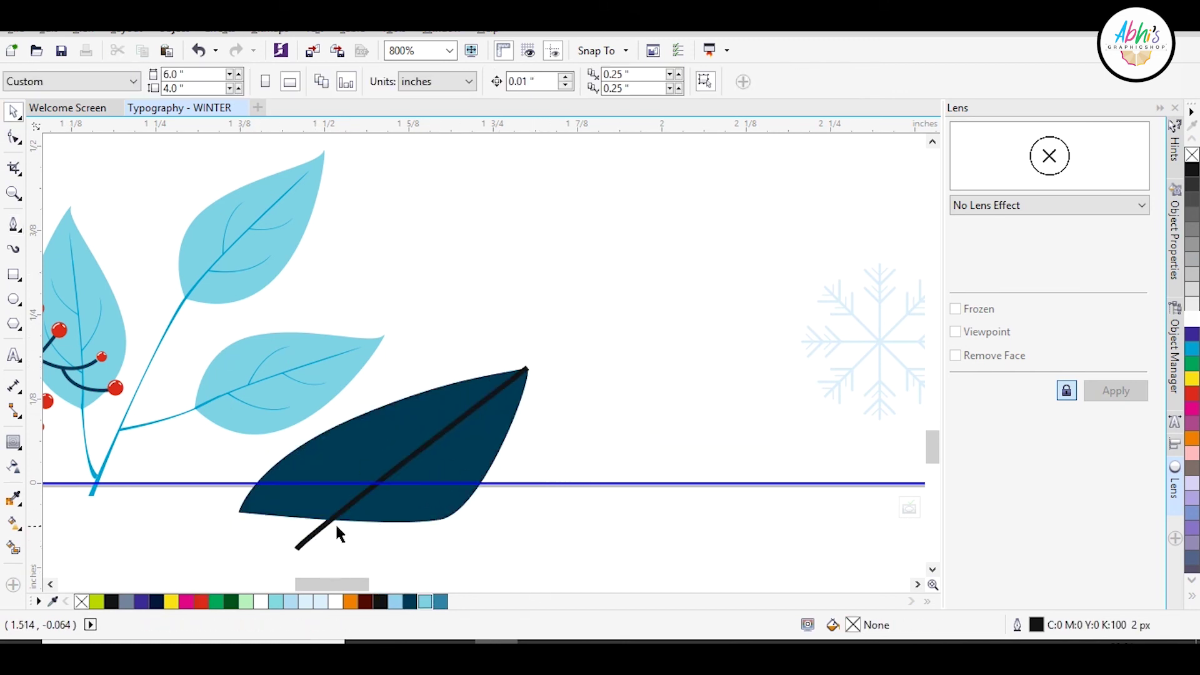
Colour the midrib light blue (C61 M0 Y12 K0) and pull its upper end back from the leaf tip
click(336, 519)
right_click(426, 602)
click(648, 559)
click(529, 368)
key(F10)
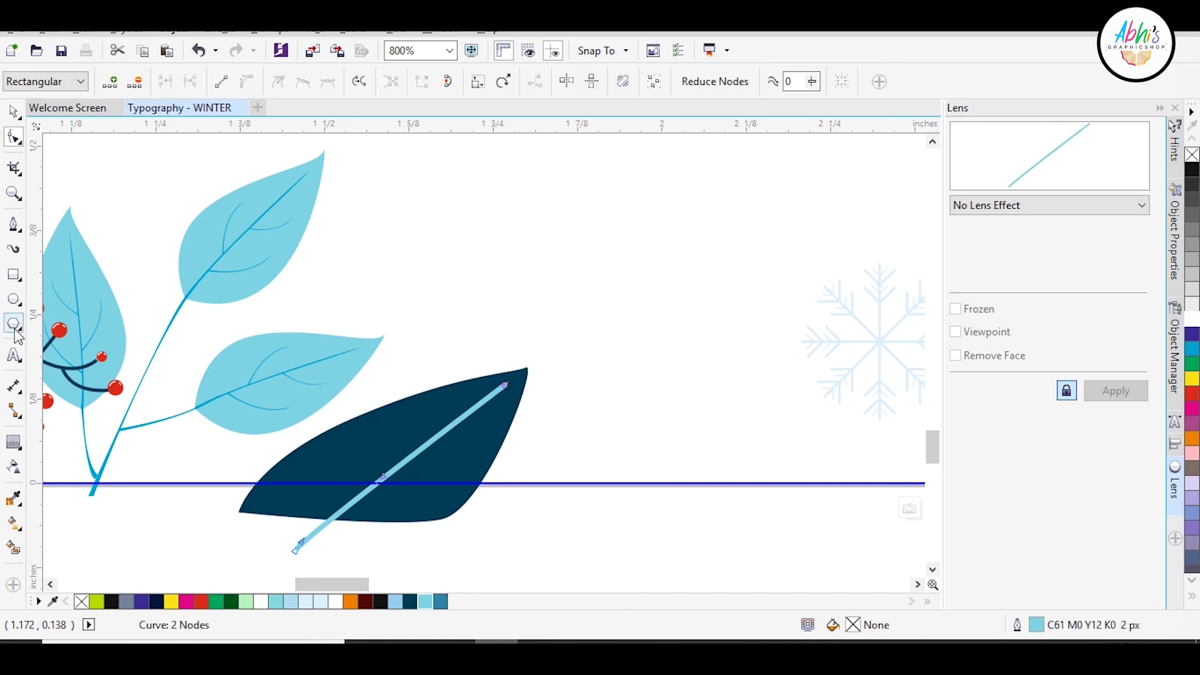
Draw a straight vertical side vein about 0.115 in long from above the dark leaf's upper edge down to the midrib
click(13, 225)
click(442, 355)
click(442, 432)
click(13, 112)
scroll(413, 409, up, 1)
drag(471, 380, 472, 380)
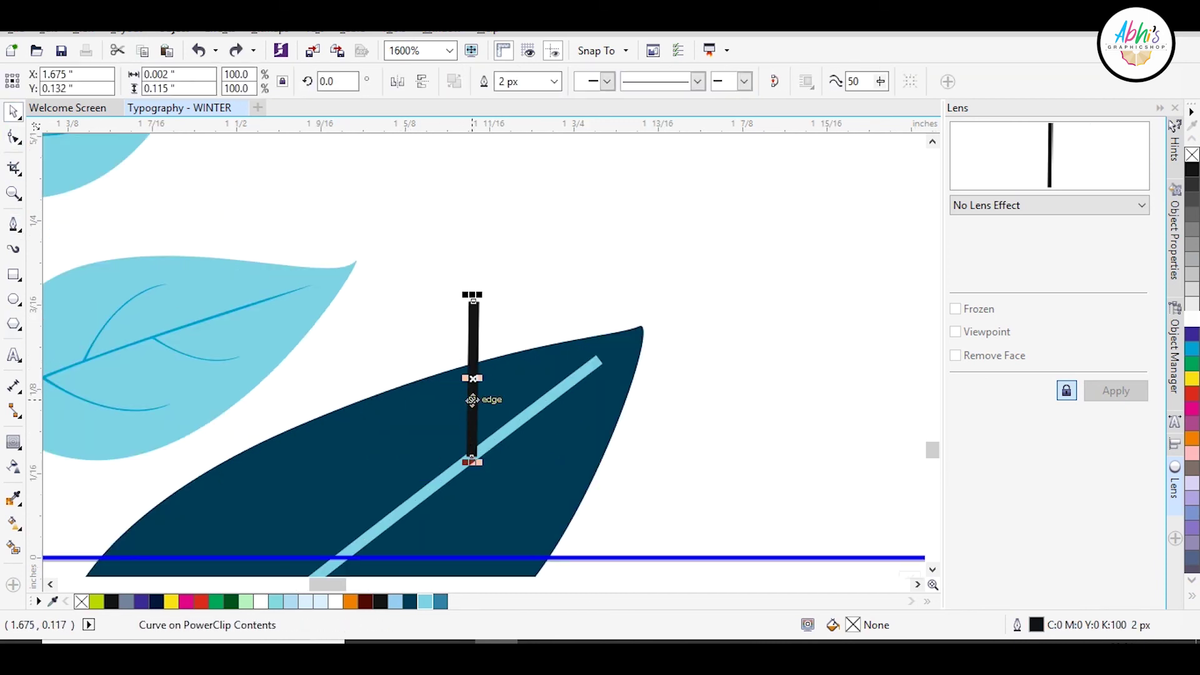
Make a row of four parallel side veins above the midrib, with 1 px outlines in light blue (C61 M0 Y12 K0)
shift+click(446, 341)
shift+click(460, 329)
text(1)
key(Return)
right_click(425, 602)
scroll(469, 383, down, 1)
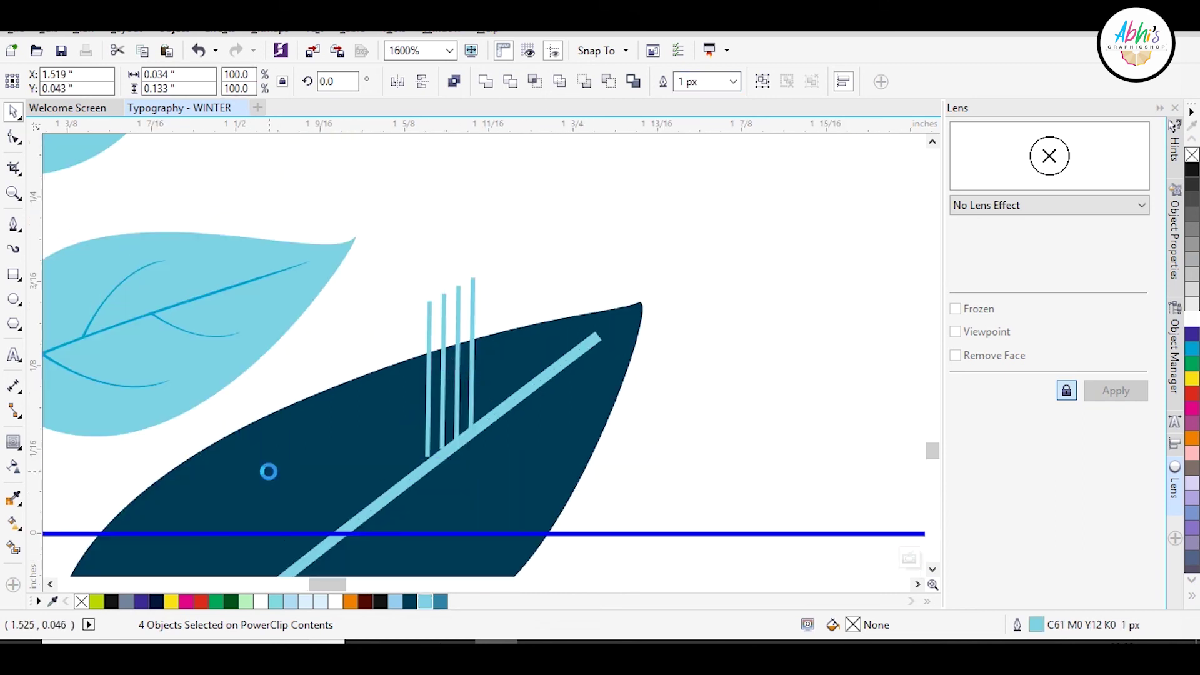
Copy the four veins to the leaf's lower left part, and place another copy rotated 90° below the midrib
drag(269, 471, 591, 507)
click(398, 78)
text(90)
key(Return)
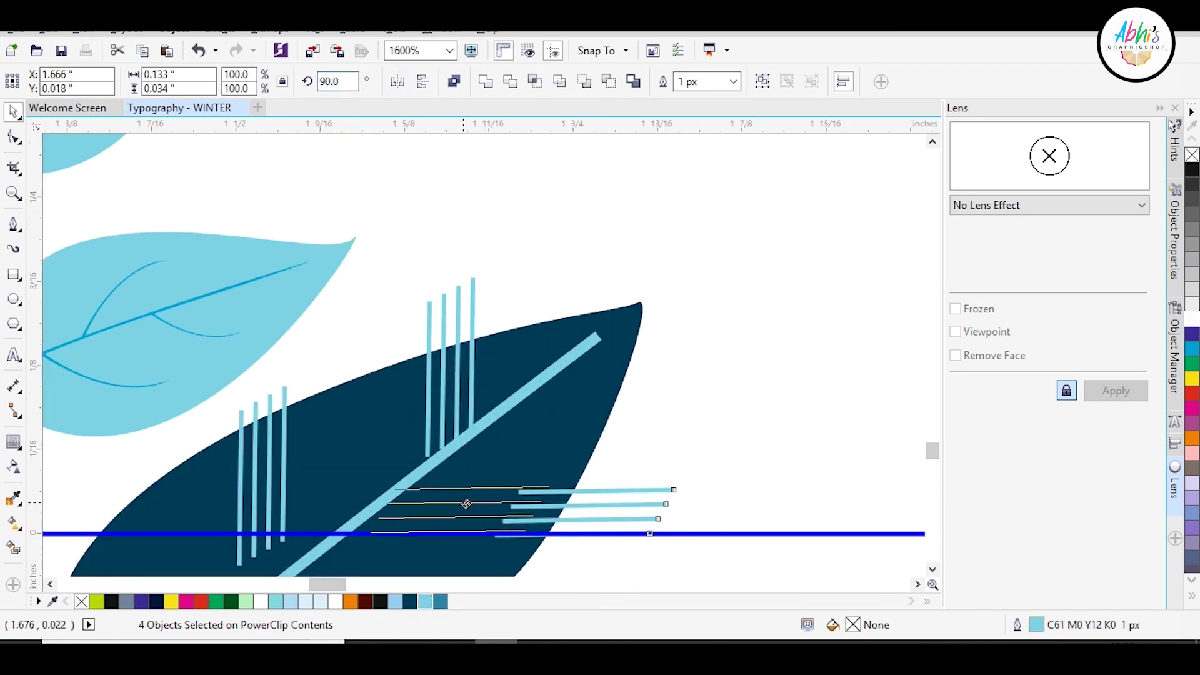
drag(466, 504, 449, 510)
drag(616, 525, 615, 525)
PowerClip the upper set of four vertical veins inside the dark leaf and adjust their placement against the midrib
click(550, 413)
mouse_move(522, 234)
mouse_down()
mouse_move(397, 380)
mouse_move(391, 550)
mouse_up()
click(538, 397)
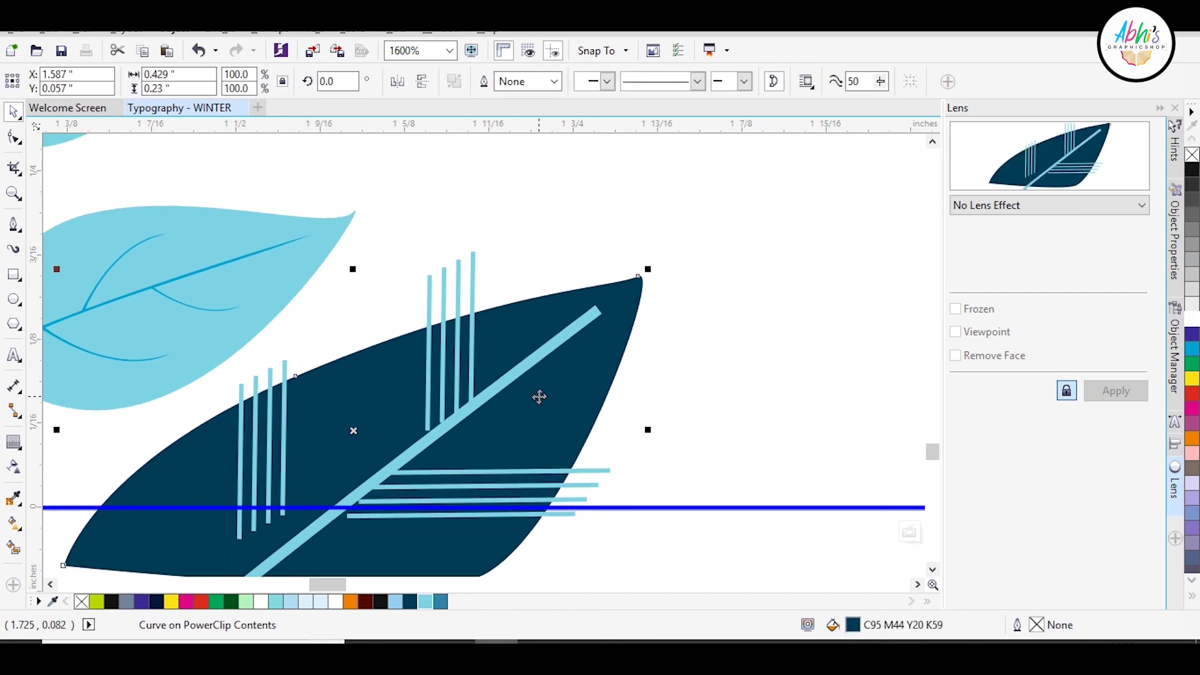
scroll(538, 397, down, 2)
scroll(500, 396, up, 2)
click(605, 289)
click(586, 318)
drag(541, 230, 617, 436)
right_click(605, 396)
click(703, 394)
double_click(607, 307)
key(ctrl+a)
drag(487, 432, 606, 352)
drag(484, 427, 603, 329)
ctrl+click(809, 351)
PowerClip the four horizontal veins below the midrib inside the dark leaf
drag(809, 350, 429, 524)
click(631, 388)
drag(782, 392, 435, 502)
right_click(600, 437)
click(698, 435)
click(638, 386)
ctrl+click(639, 386)
ctrl+click(616, 564)
PowerClip the four vertical veins in the lower left part of the dark leaf inside it
drag(453, 279, 289, 520)
right_click(400, 400)
click(498, 399)
click(485, 381)
click(768, 399)
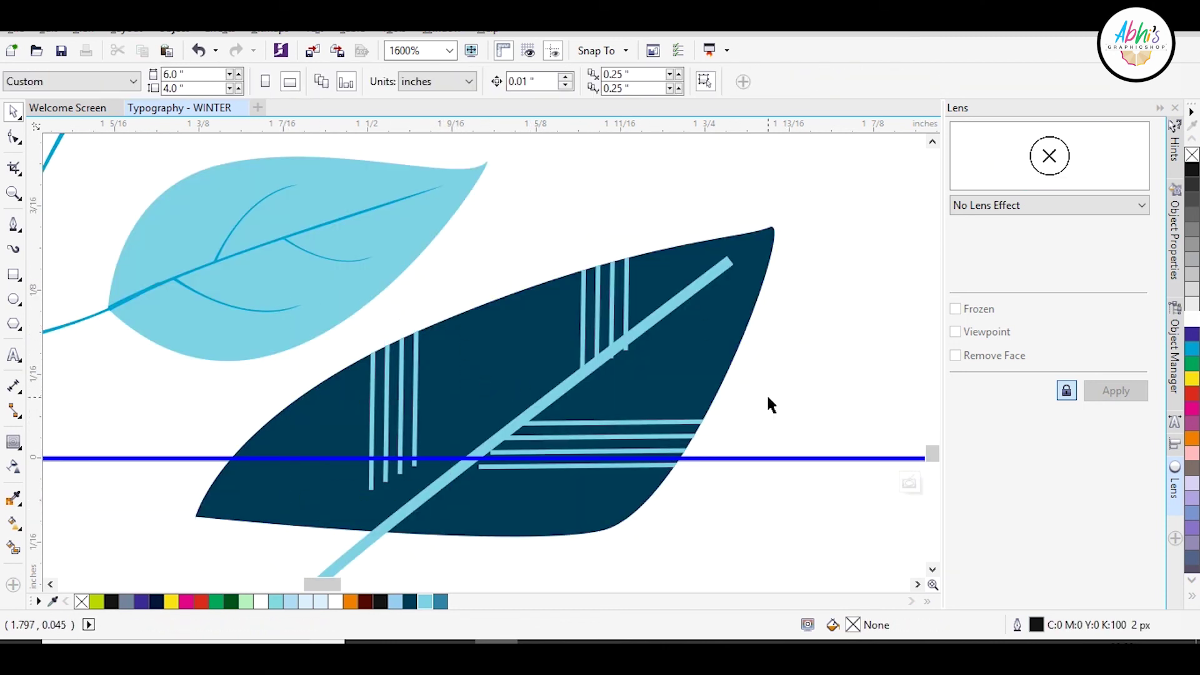
Set the outline width of the dark leaf's diagonal midrib to 1 px
scroll(601, 500, down, 2)
ctrl+click(610, 508)
ctrl+click(619, 464)
scroll(619, 462, up, 2)
click(618, 412)
click(554, 82)
click(524, 125)
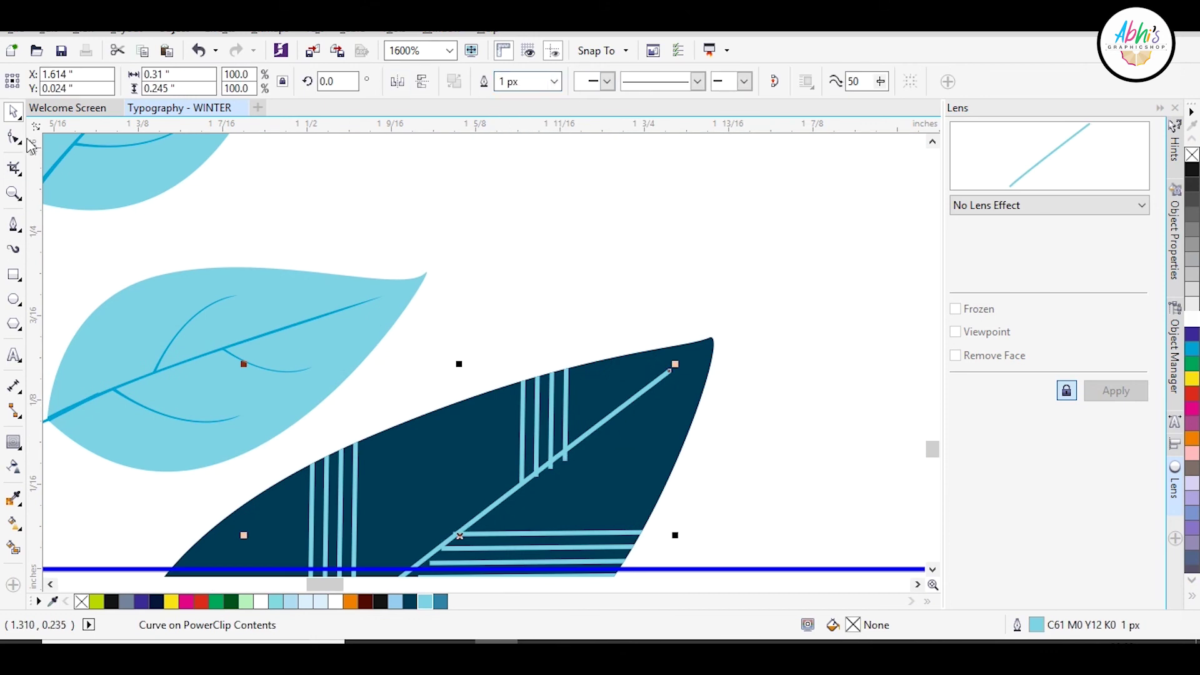
Adjust the lower ends of the upper vertical veins with the Shape tool to meet the midrib
click(14, 137)
scroll(591, 416, up, 2)
drag(591, 415, 591, 417)
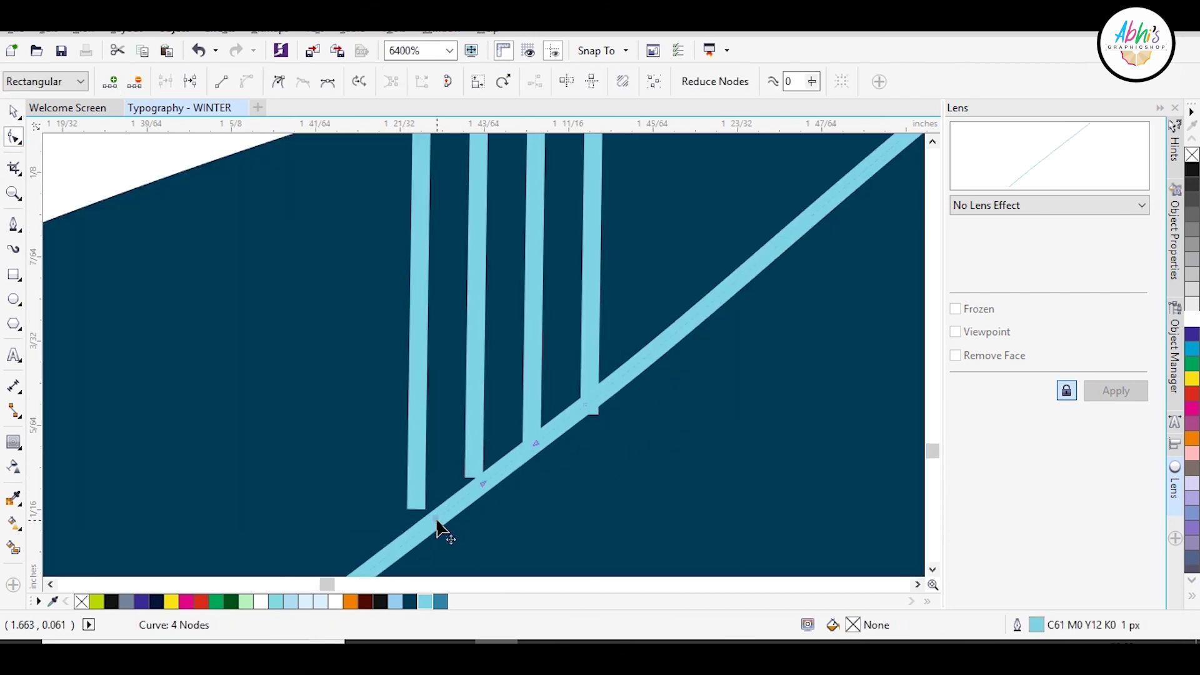
scroll(577, 409, down, 2)
click(14, 112)
Finish editing the clipped leaf and background contents and select the background rectangle
scroll(474, 362, down, 2)
ctrl+click(458, 473)
click(456, 478)
scroll(307, 497, down, 1)
click(275, 455)
scroll(300, 541, down, 1)
ctrl+click(347, 518)
ctrl+click(143, 448)
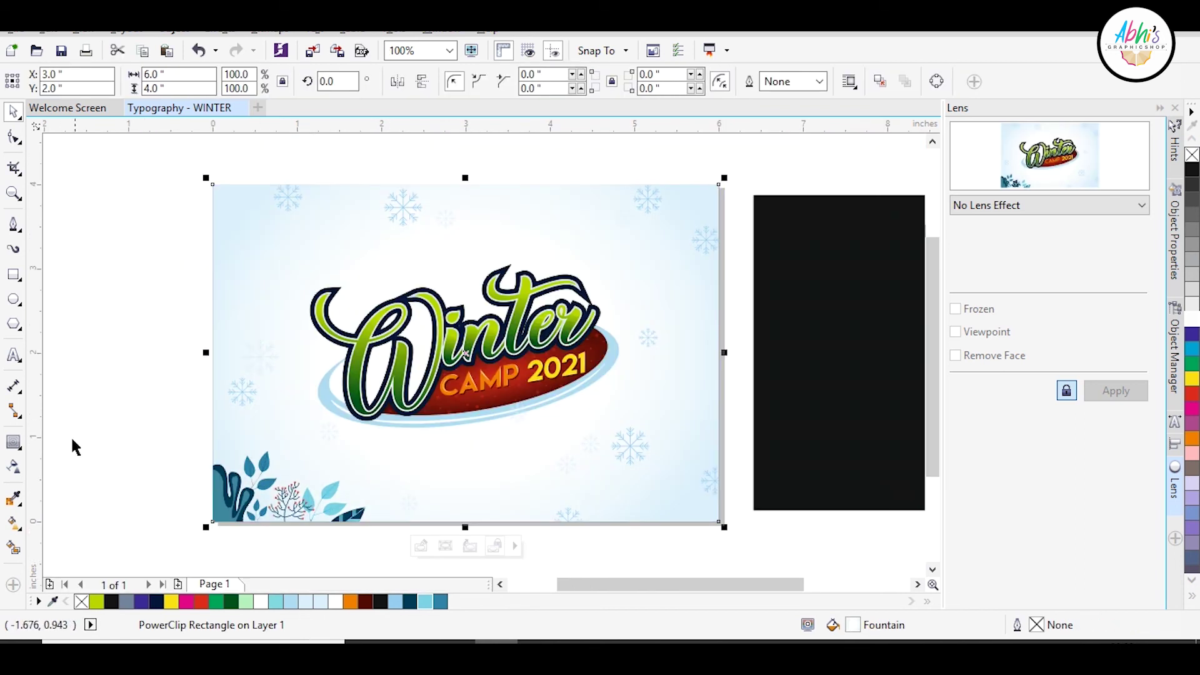
Open the background's PowerClip contents and group all the plants and leaves in the lower left corner
click(421, 546)
drag(402, 542, 107, 429)
key(ctrl+g)
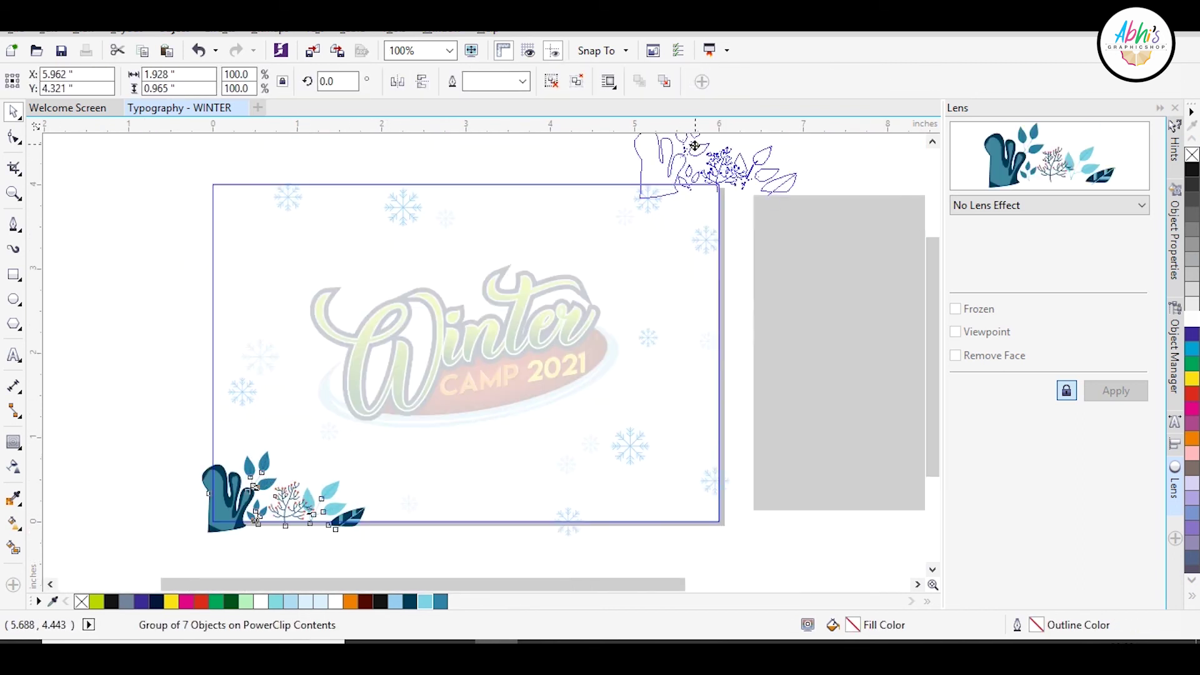
Place an enlarged copy of the plant group, mirrored horizontally and vertically, in the page's upper right corner and finish editing the contents
key(ctrl+z)
drag(225, 480, 579, 207)
right_click(579, 207)
click(398, 81)
click(422, 82)
drag(725, 171, 814, 311)
drag(754, 362, 776, 373)
ctrl+click(751, 286)
Move the Winter CAMP 2021 lettering with its oval slightly down, and delete the black rectangle beside the page
drag(51, 255, 539, 476)
drag(395, 363, 395, 372)
click(694, 307)
key(Delete)
scroll(468, 296, down, 1)
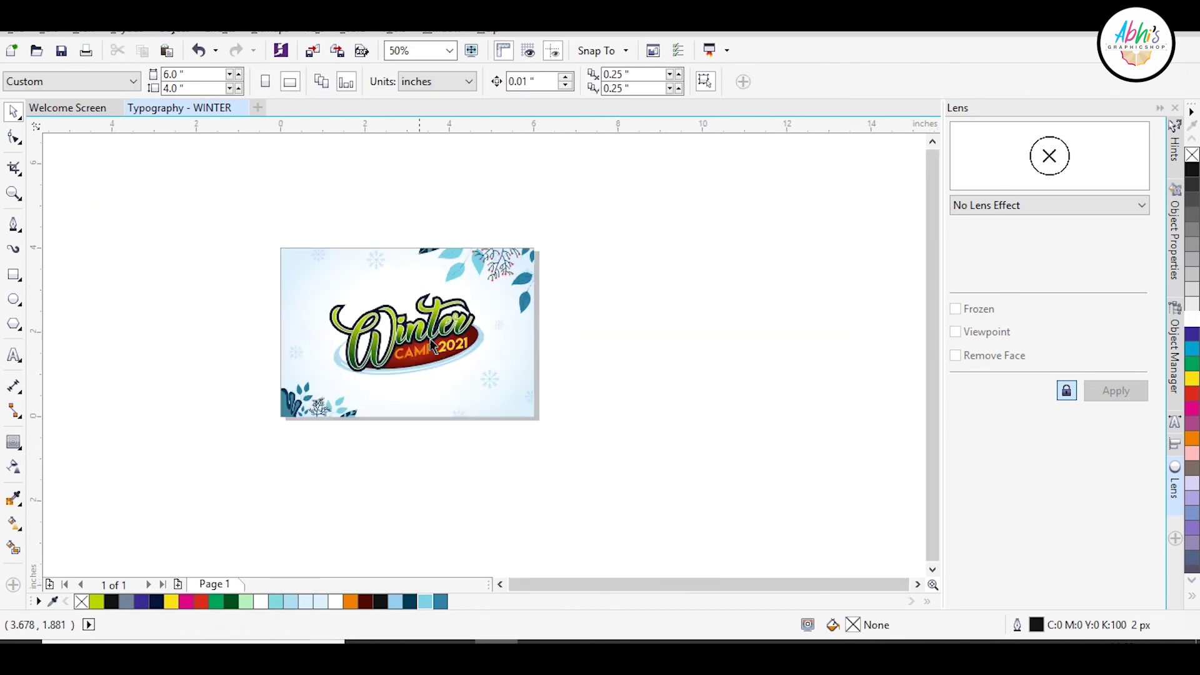
Add an enlarged, horizontally mirrored copy of the lower left plant group in the page's lower right corner, inside the background's PowerClip
scroll(352, 344, up, 1)
click(16, 199)
click(14, 112)
click(690, 262)
ctrl+click(698, 235)
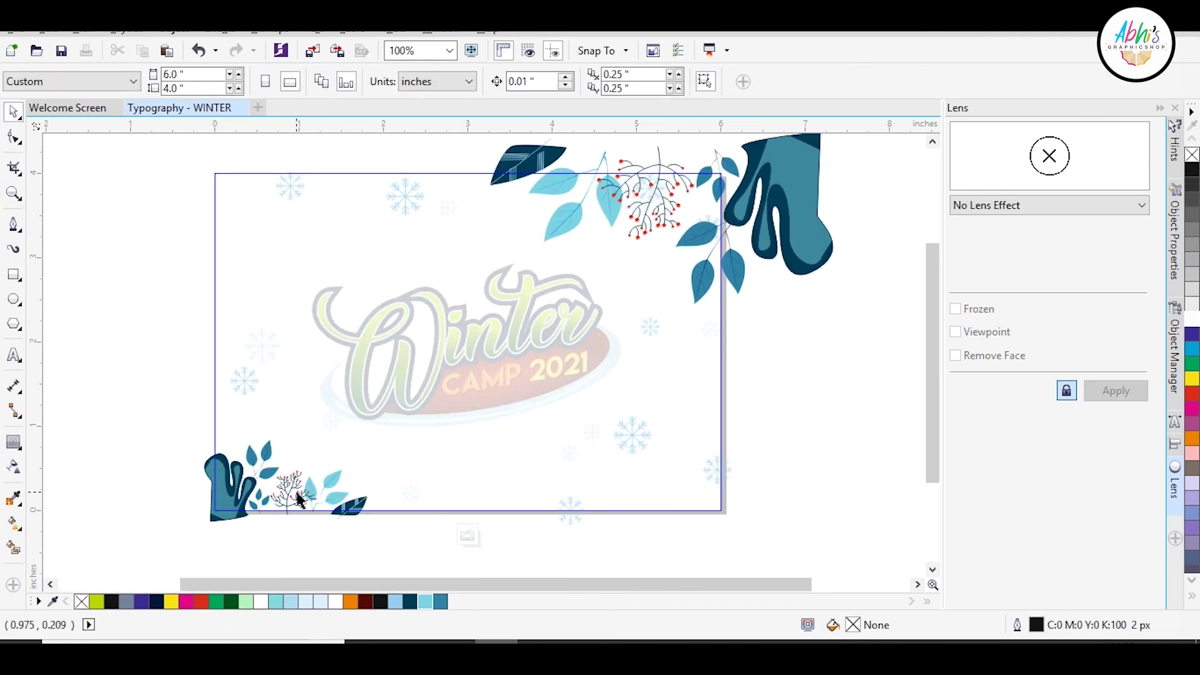
drag(297, 493, 722, 492)
click(398, 82)
drag(796, 435, 860, 357)
drag(630, 480, 597, 501)
ctrl+click(823, 384)
Enlarge the lower left plant group slightly within the background's PowerClip and finish editing the contents
click(823, 384)
ctrl+click(361, 510)
click(361, 510)
drag(373, 433, 386, 426)
ctrl+click(394, 542)
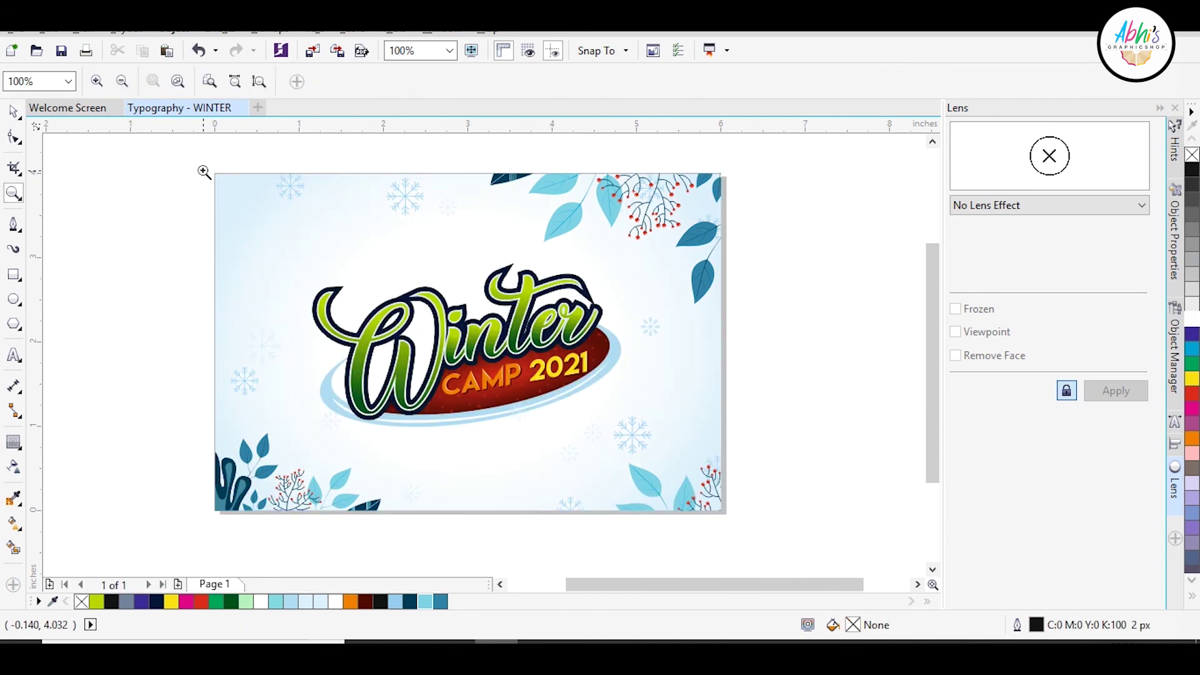